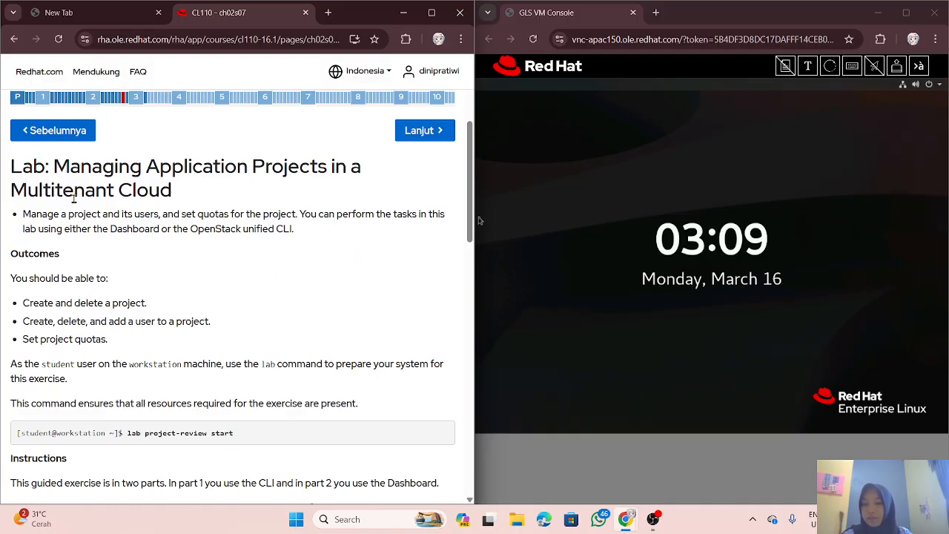
# Step: Scroll through the lab instructions and focus the VM console window
pyautogui.scroll(1, 145, 242)
pyautogui.scroll(1, 121, 215)
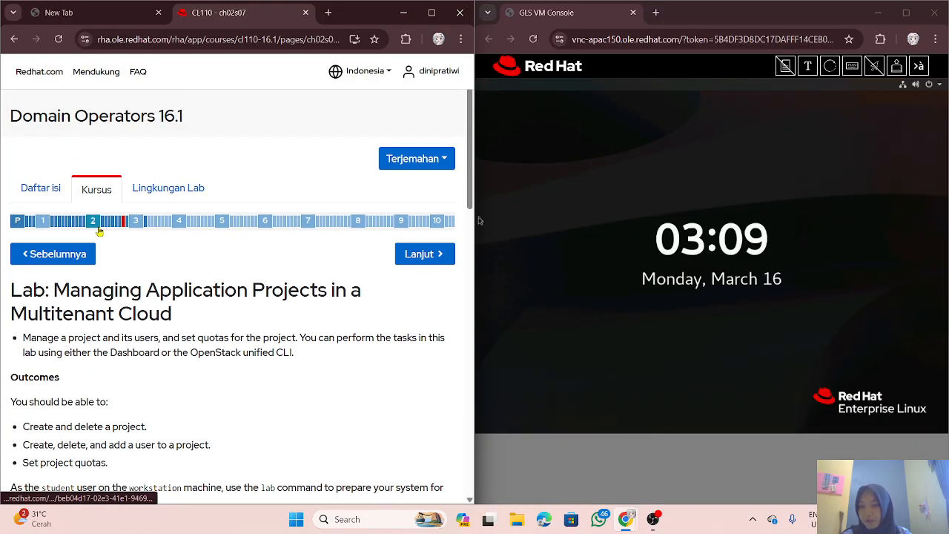
pyautogui.scroll(-2, 107, 240)
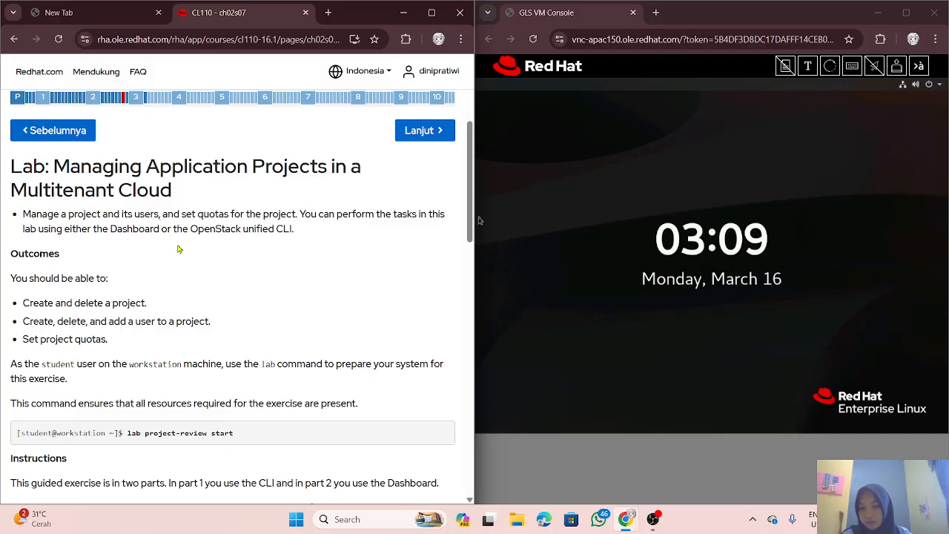
pyautogui.scroll(-1, 178, 249)
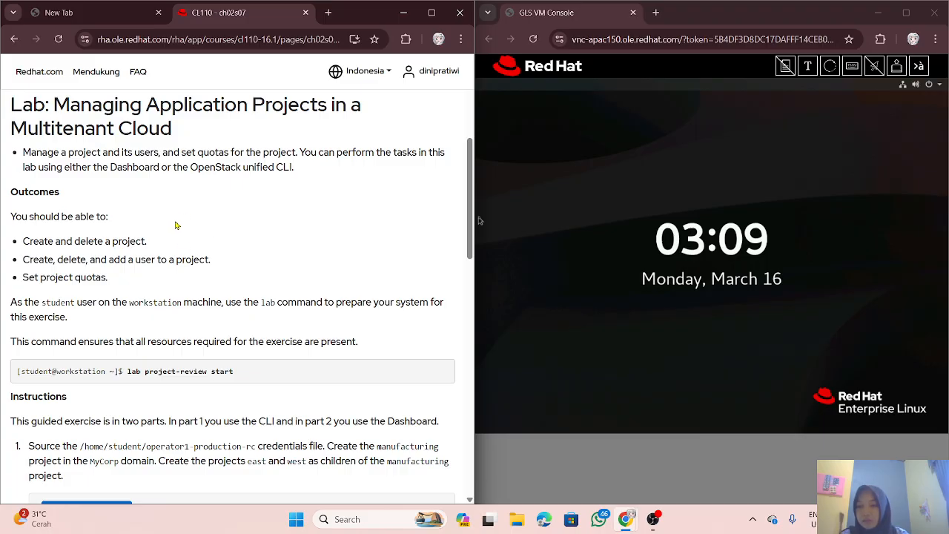
pyautogui.scroll(-1, 252, 277)
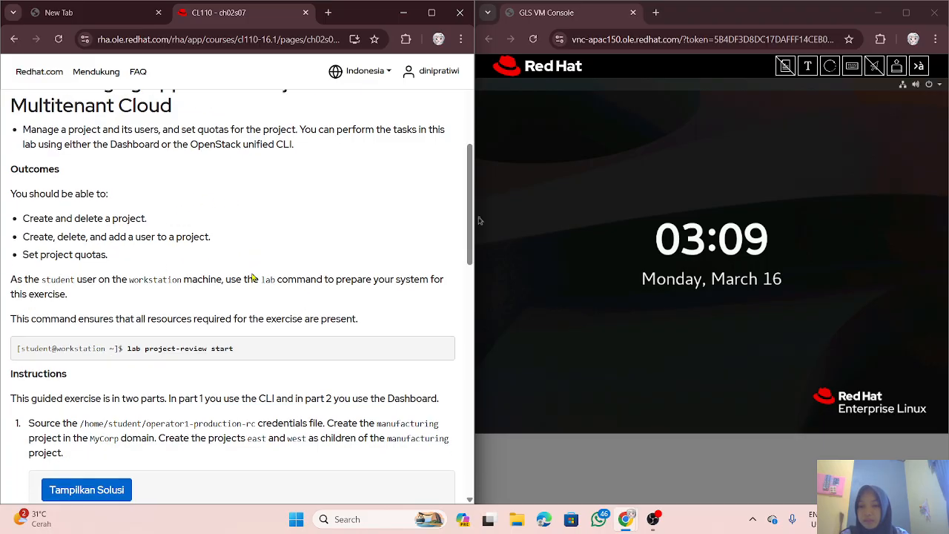
pyautogui.scroll(2, 252, 277)
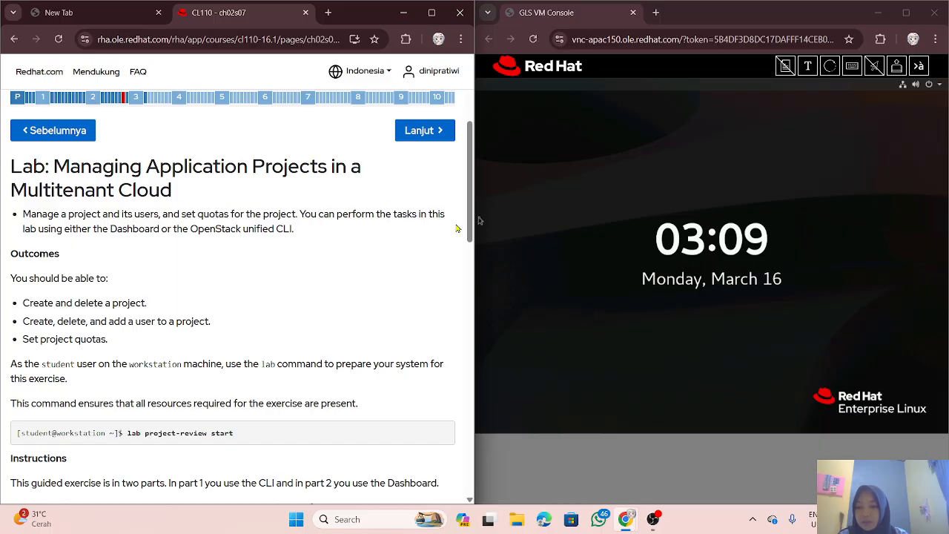
pyautogui.click(592, 265)
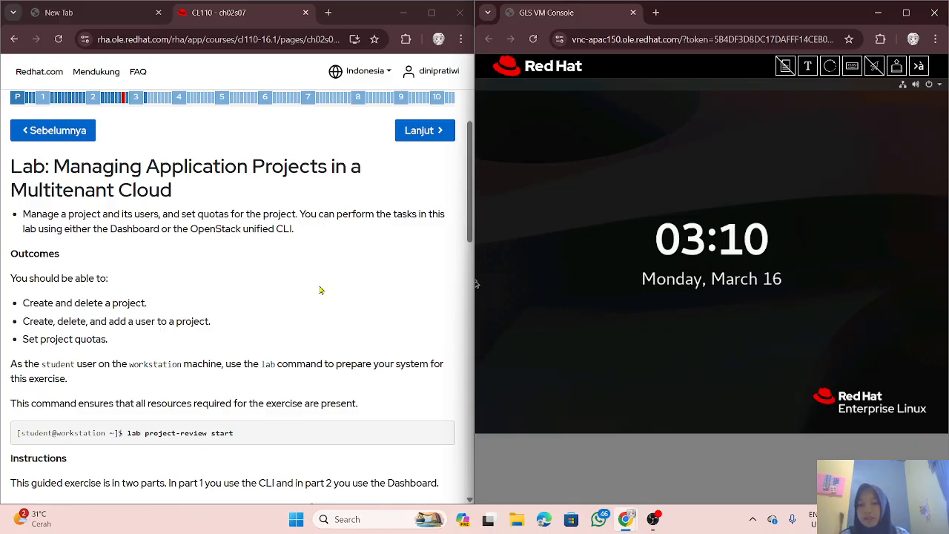
pyautogui.scroll(-2, 248, 289)
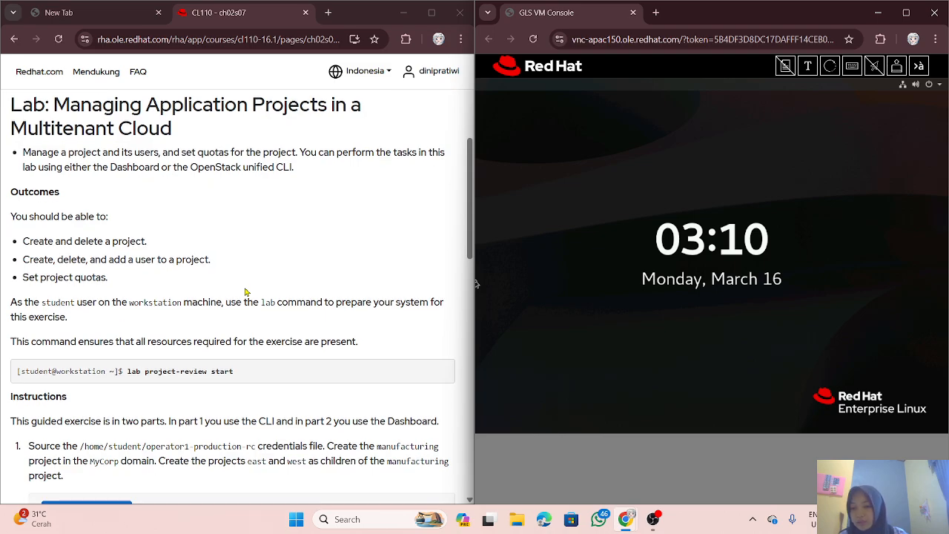
pyautogui.scroll(1, 247, 289)
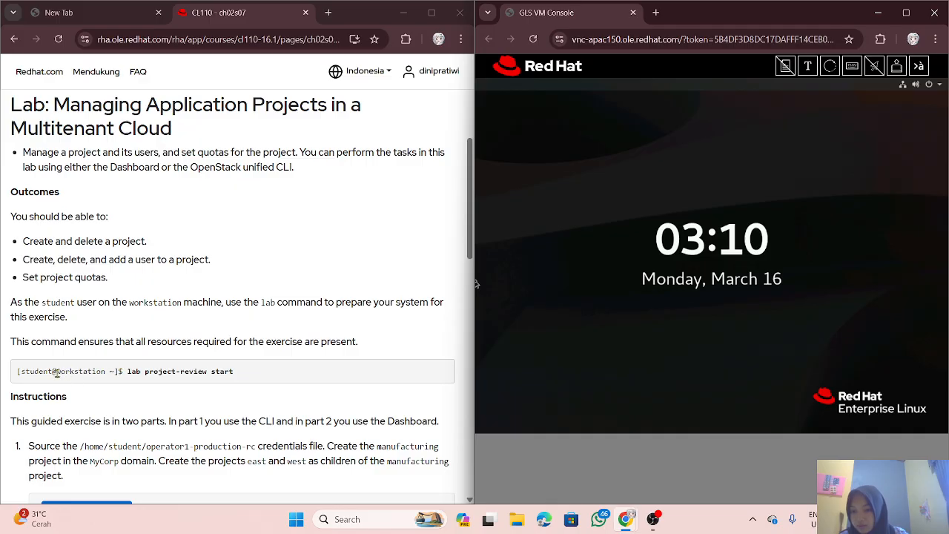
pyautogui.scroll(-1, 87, 362)
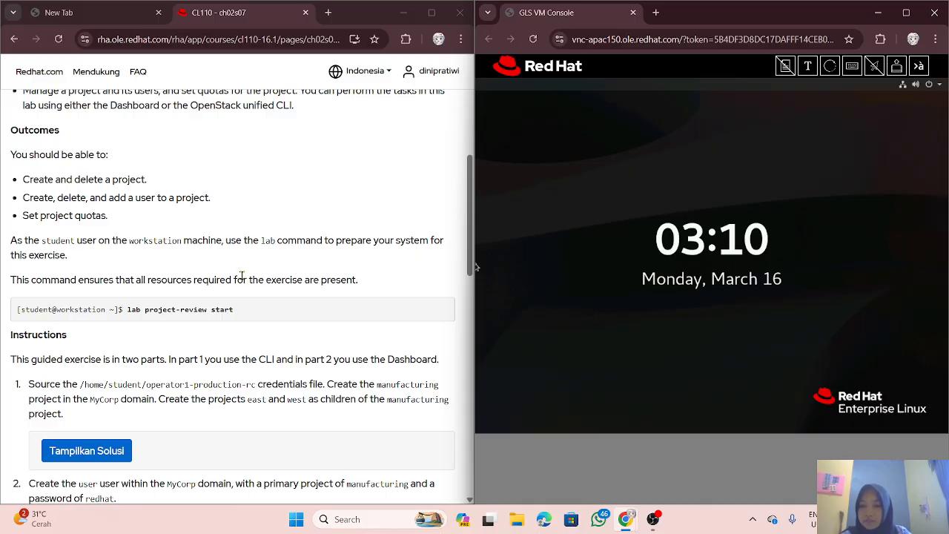
pyautogui.scroll(3, 242, 277)
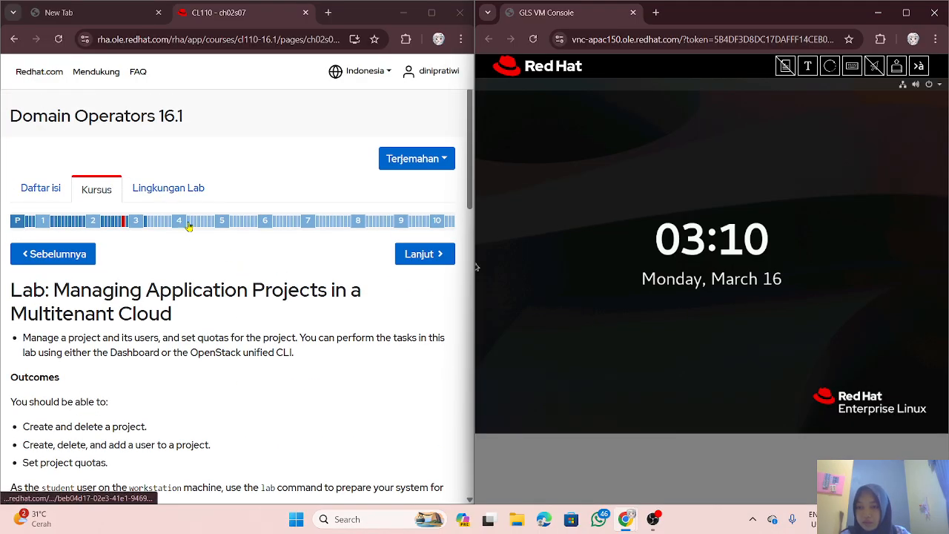
# Step: Check the lab machines' status, then go back to the lab instructions
pyautogui.click(180, 188)
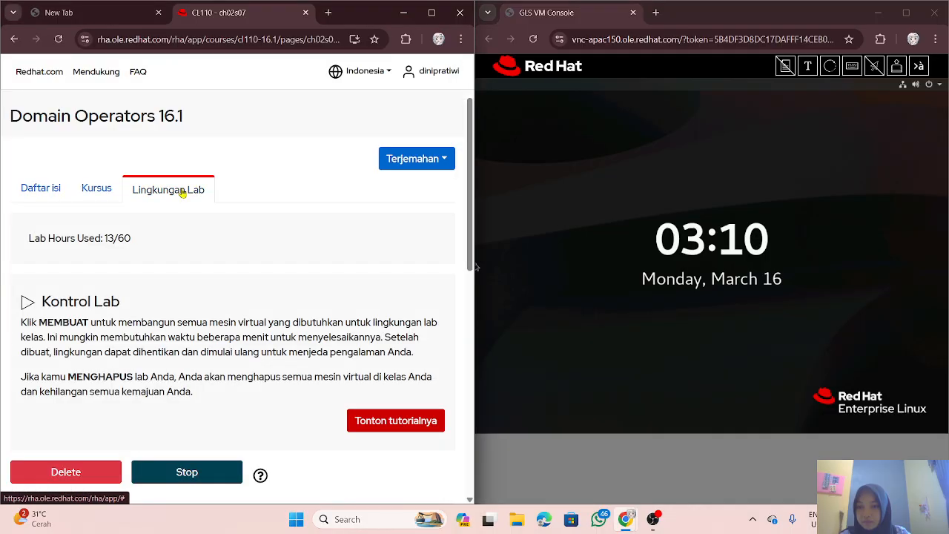
pyautogui.scroll(-4, 217, 318)
pyautogui.scroll(-2, 216, 313)
pyautogui.scroll(2, 180, 158)
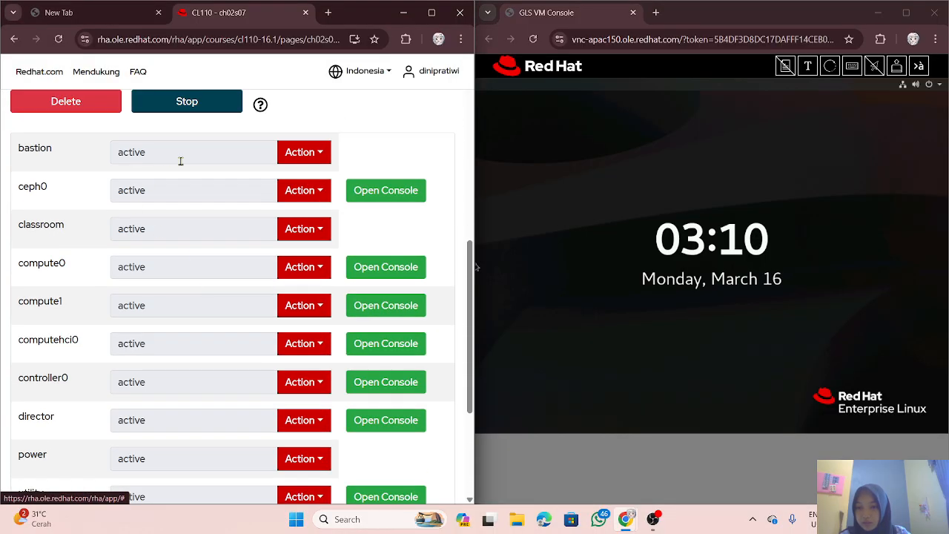
pyautogui.scroll(-2, 208, 184)
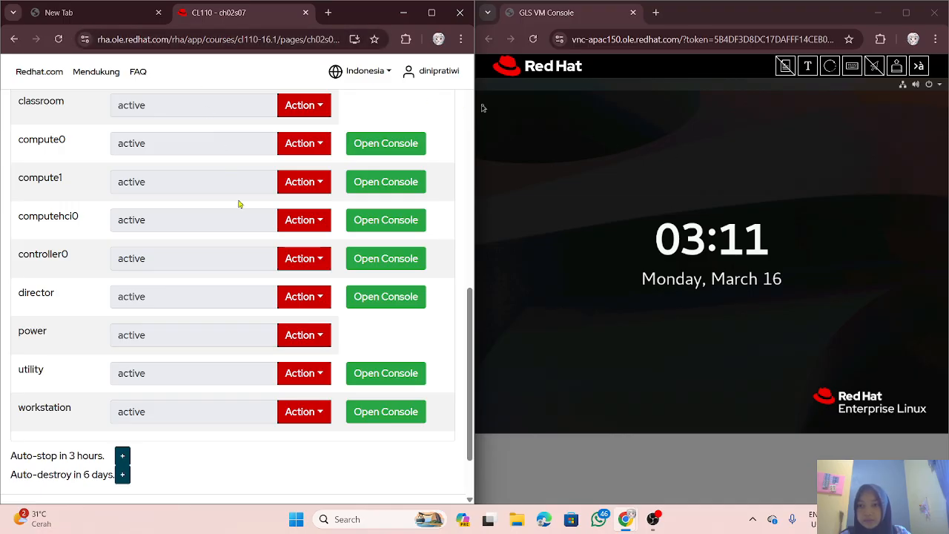
pyautogui.scroll(4, 239, 204)
pyautogui.scroll(3, 222, 193)
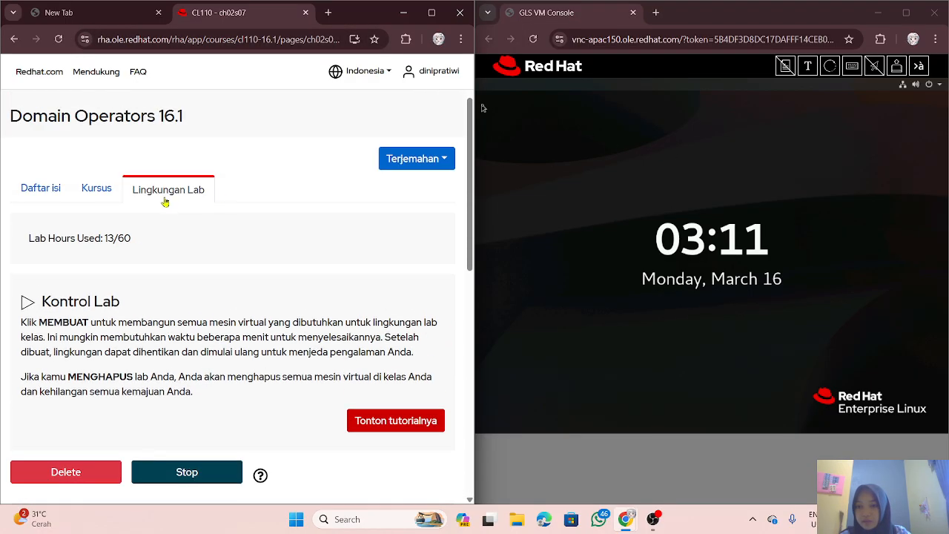
pyautogui.click(104, 191)
pyautogui.scroll(-2, 284, 333)
pyautogui.scroll(-2, 284, 333)
pyautogui.scroll(1, 284, 334)
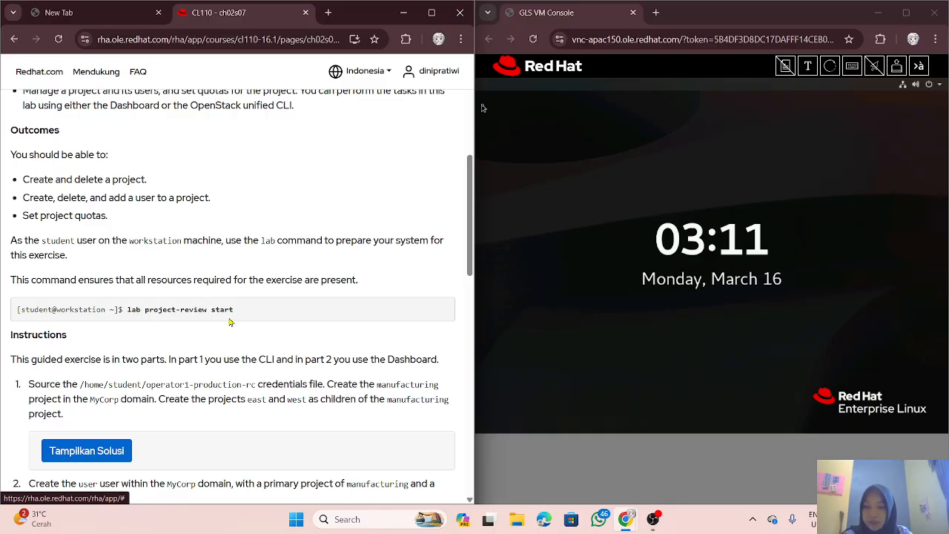
# Step: Unlock the workstation and sign in as Student User with the account password
pyautogui.click(723, 348)
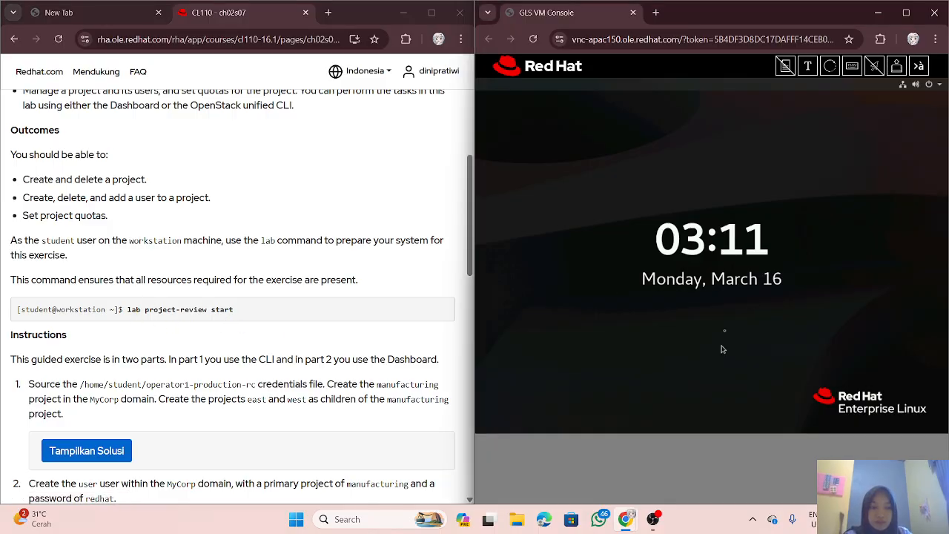
pyautogui.moveTo(723, 346); pyautogui.dragTo(796, 81)
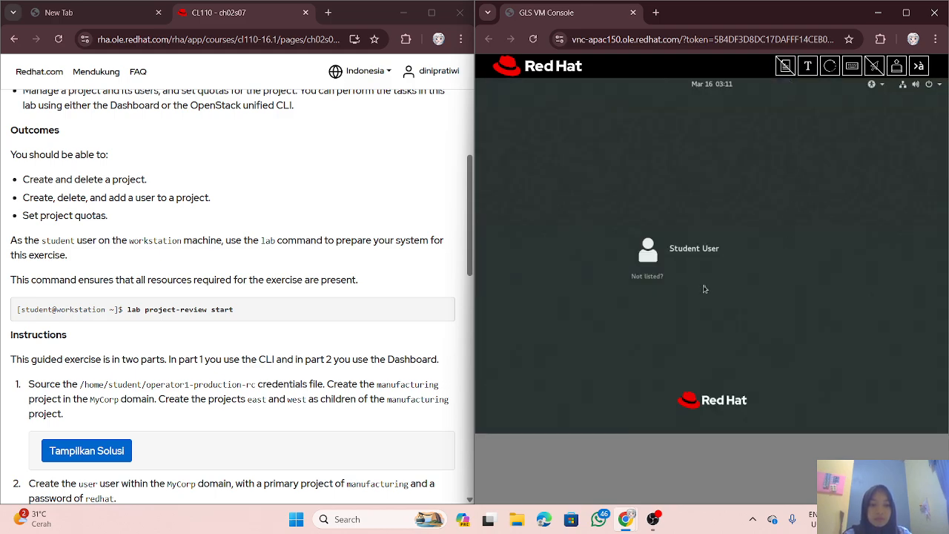
pyautogui.click(703, 257)
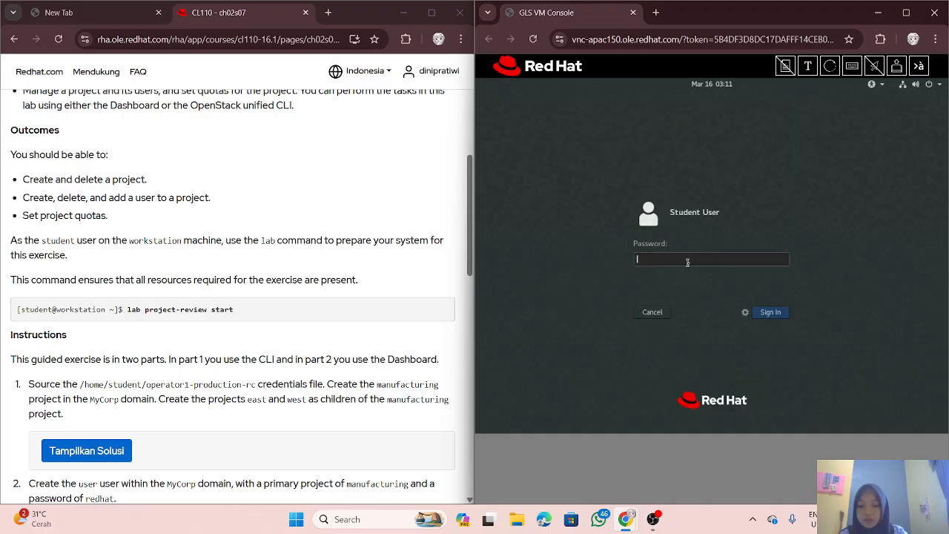
pyautogui.write('student')
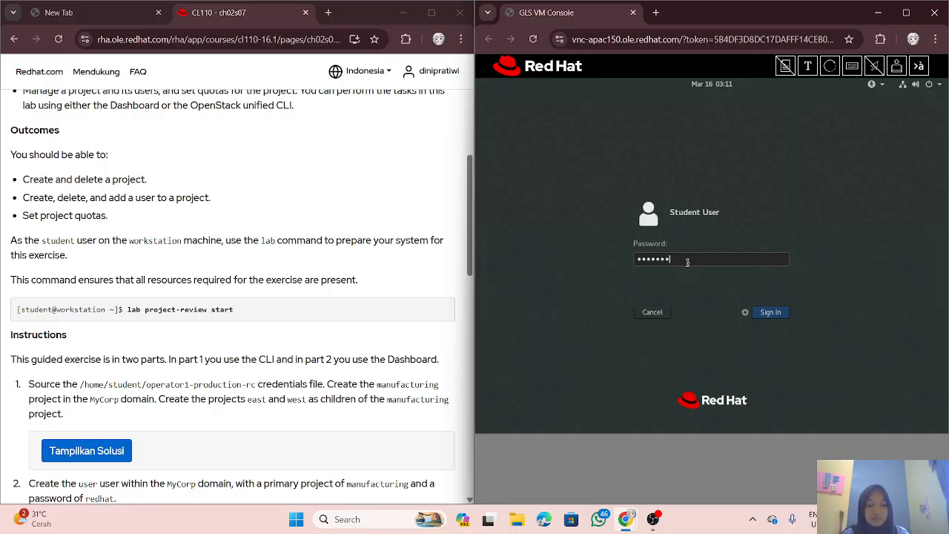
pyautogui.press('Return')
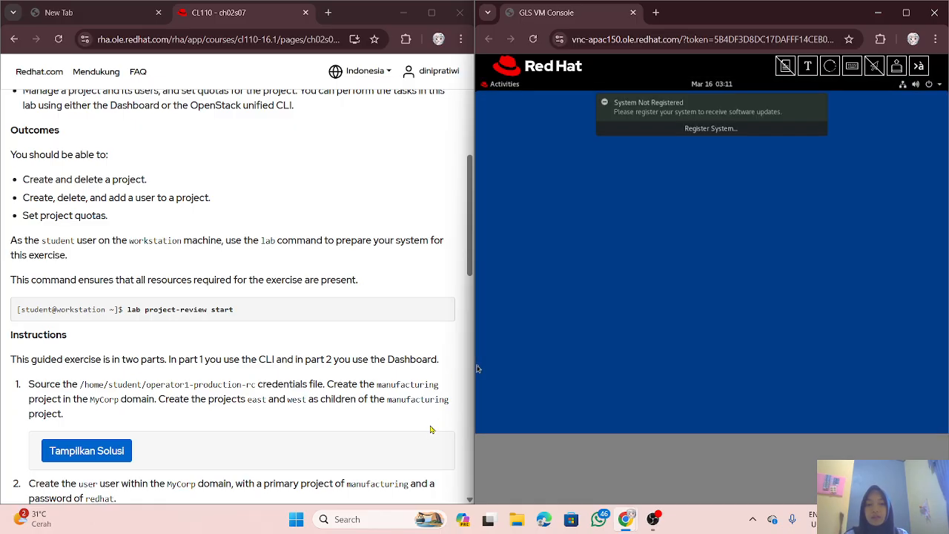
# Step: Launch a workstation terminal from Activities and enter 'lab project-review start'
pyautogui.click(503, 86)
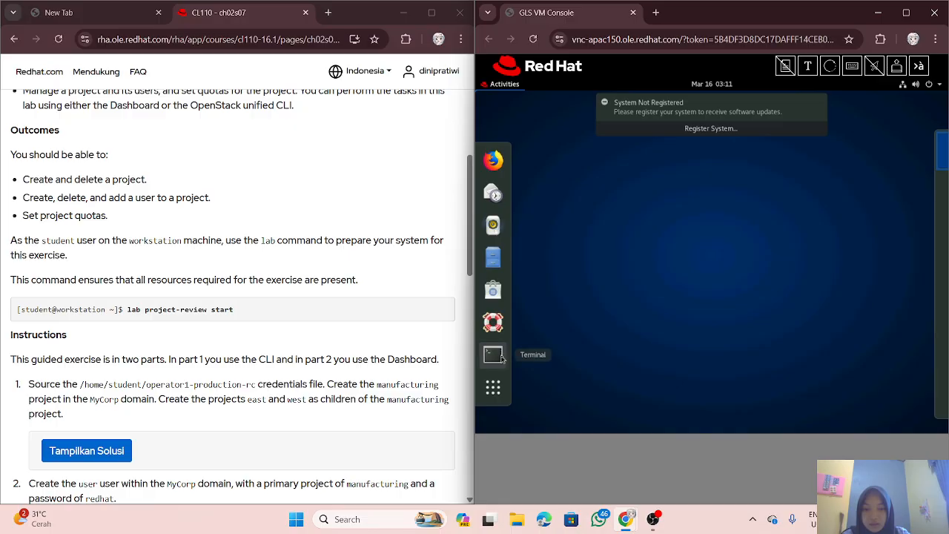
pyautogui.click(493, 356)
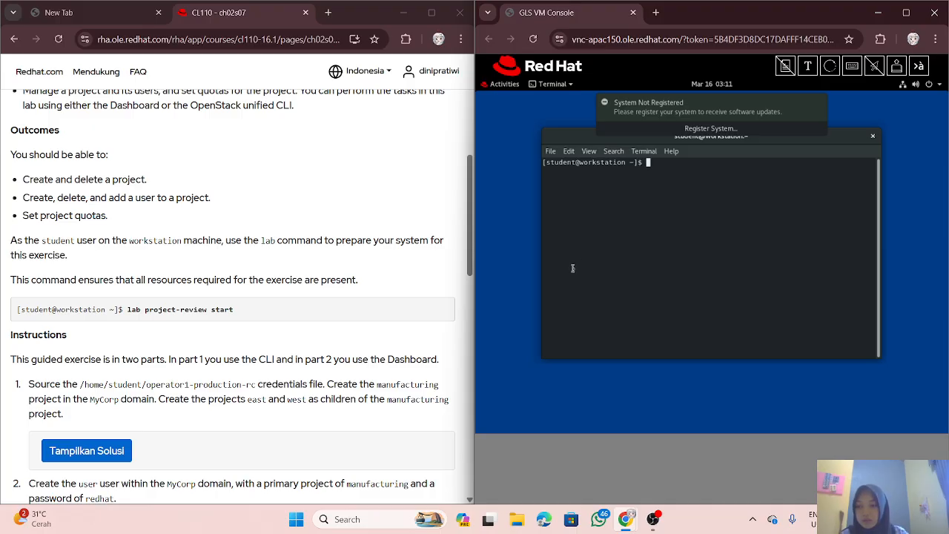
pyautogui.write('lab')
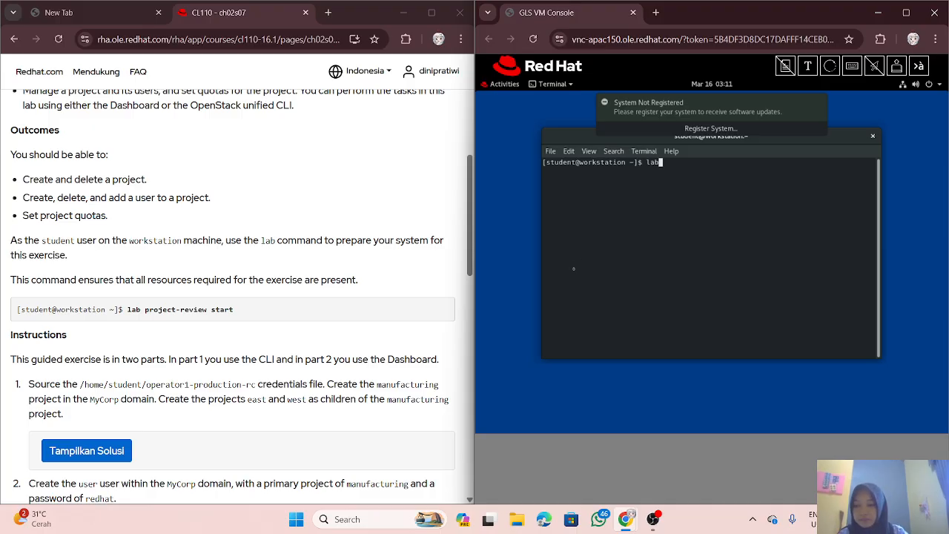
pyautogui.write(' pro')
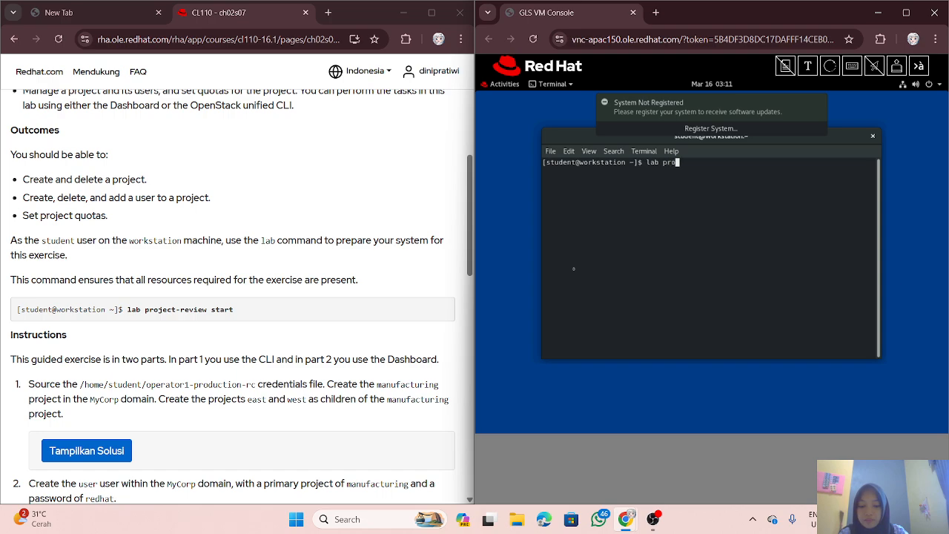
pyautogui.write('ject')
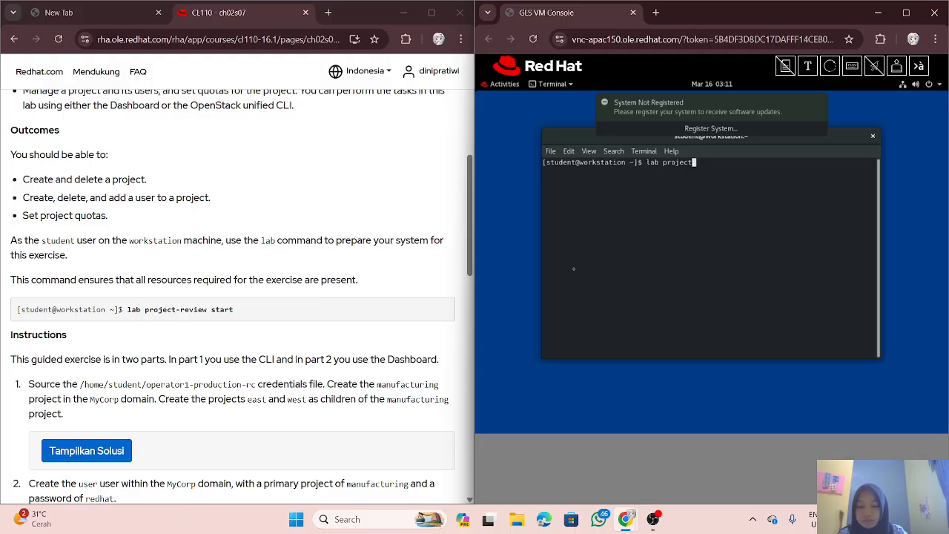
pyautogui.write('-revie')
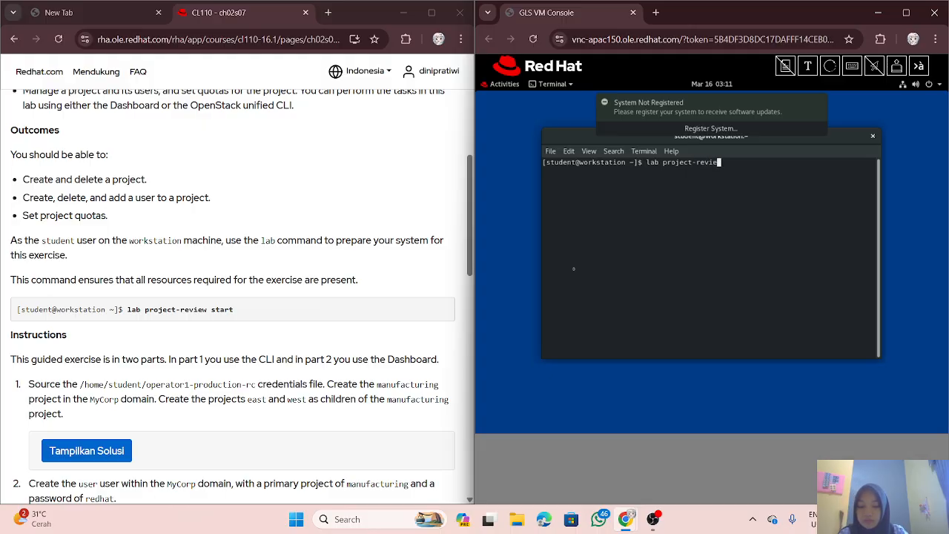
pyautogui.write('w')
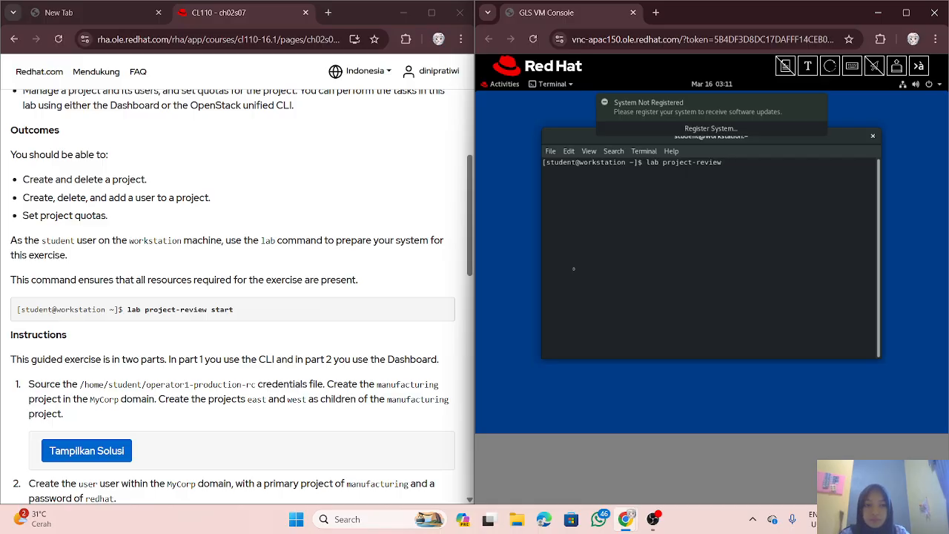
pyautogui.write(' start')
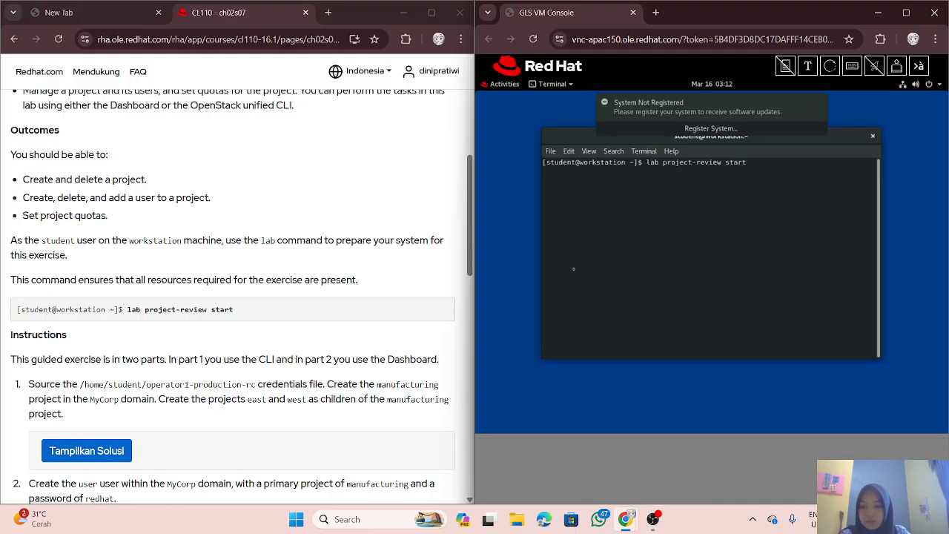
# Step: Run 'lab project-review start' and confirm all four setup checks report SUCCESS
pyautogui.press('Return')
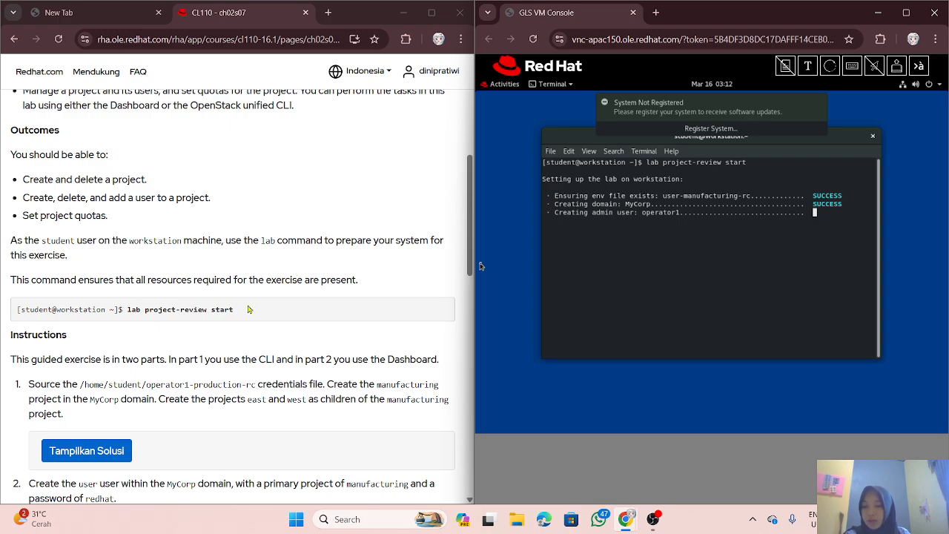
pyautogui.scroll(-1, 230, 285)
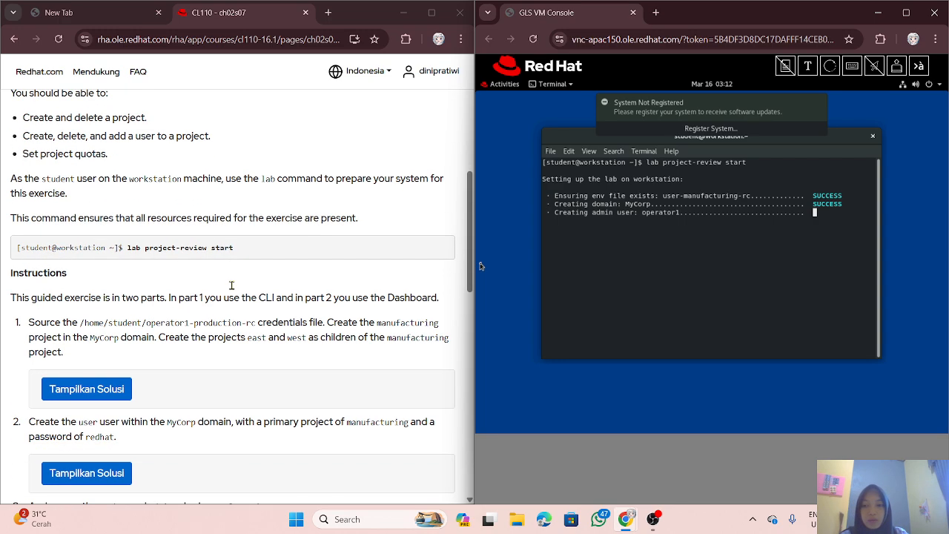
pyautogui.scroll(1, 231, 285)
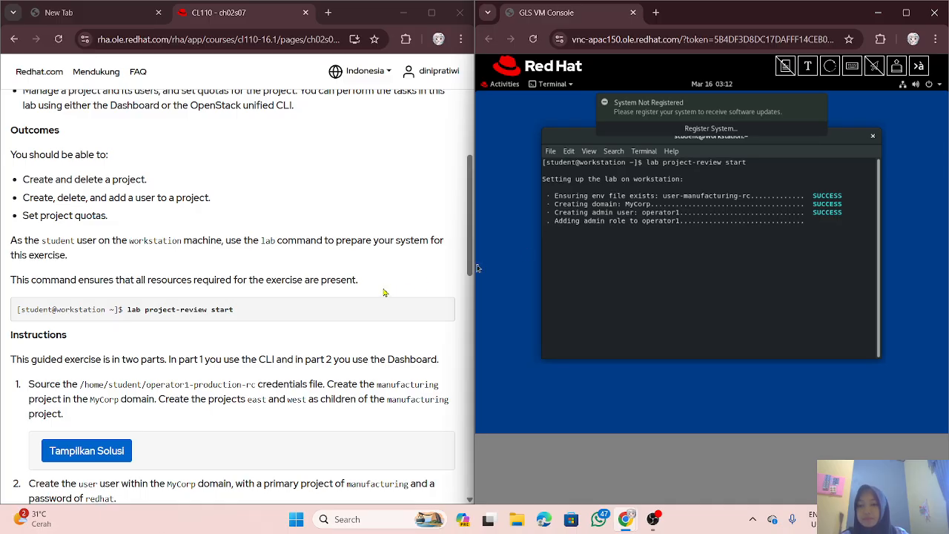
pyautogui.scroll(-1, 384, 291)
pyautogui.scroll(-1, 384, 291)
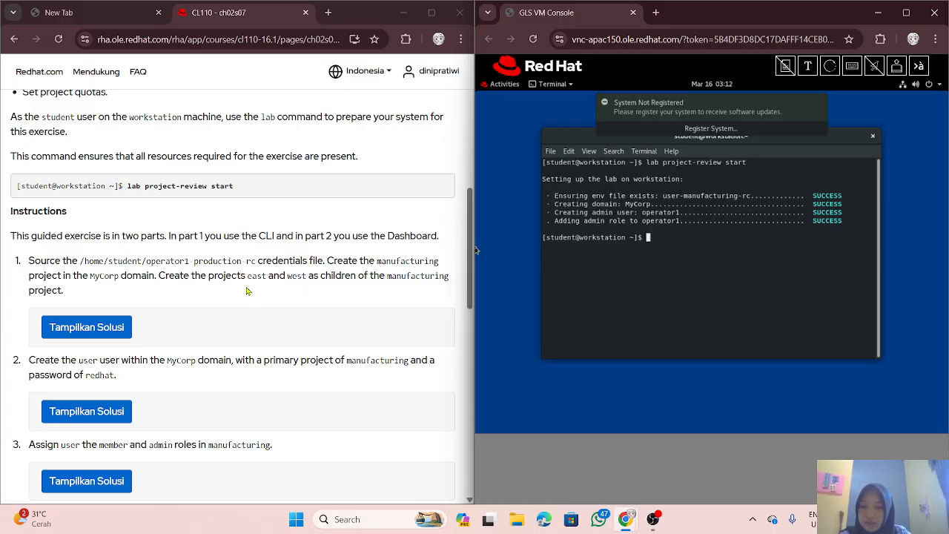
# Step: Reveal step 1's solution, review steps 1.1–1.2, and return to the VM console
pyautogui.click(129, 323)
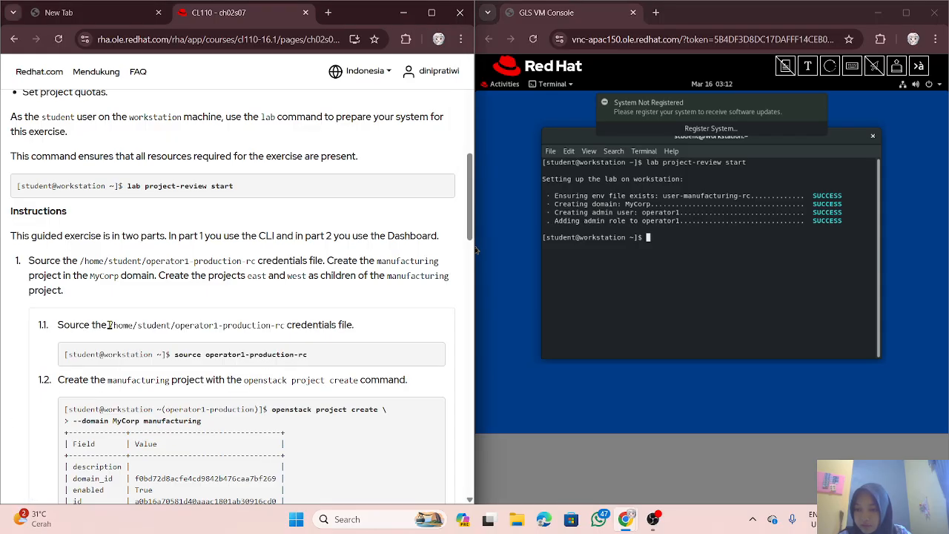
pyautogui.scroll(-1, 144, 317)
pyautogui.scroll(-1, 144, 316)
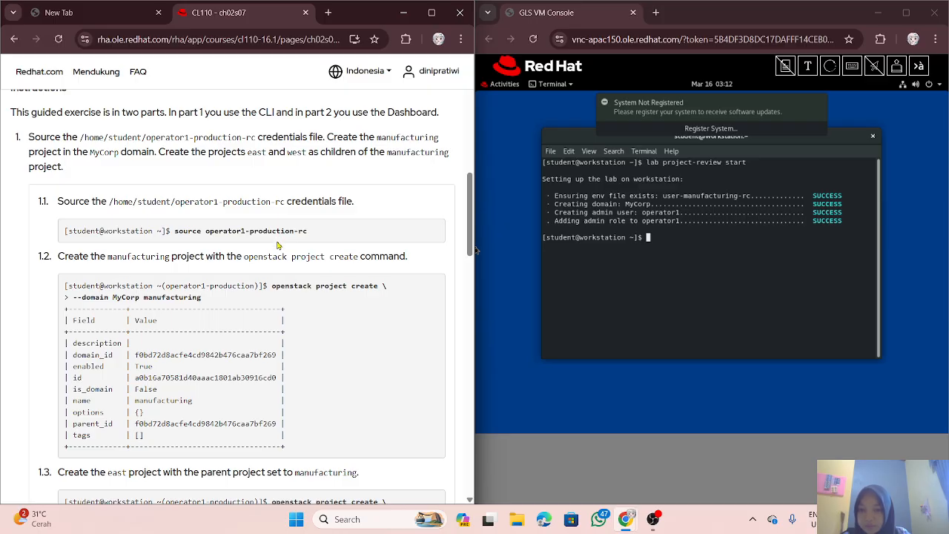
pyautogui.scroll(1, 275, 247)
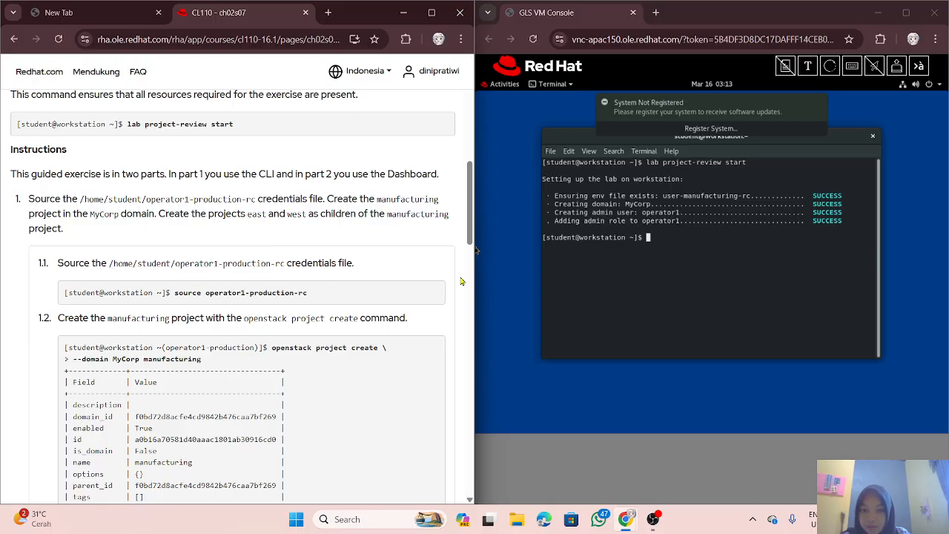
pyautogui.click(620, 261)
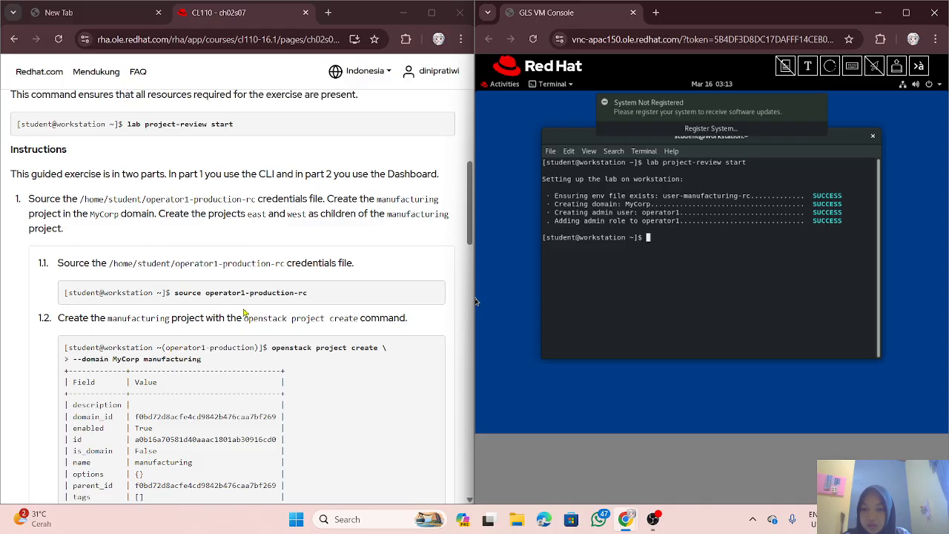
# Step: Run 'source operator1-production-rc' to load the operator1-production credentials
pyautogui.write('sour')
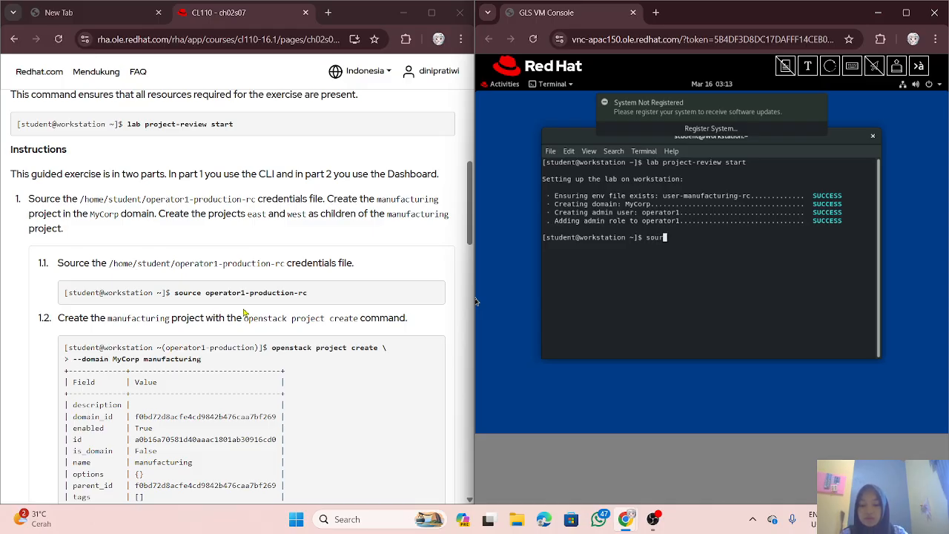
pyautogui.write('ce ')
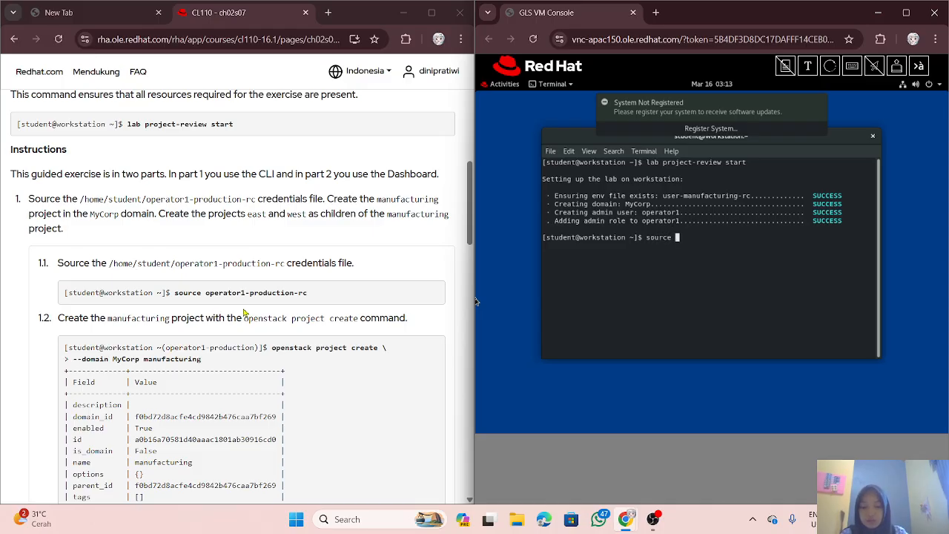
pyautogui.write('oper')
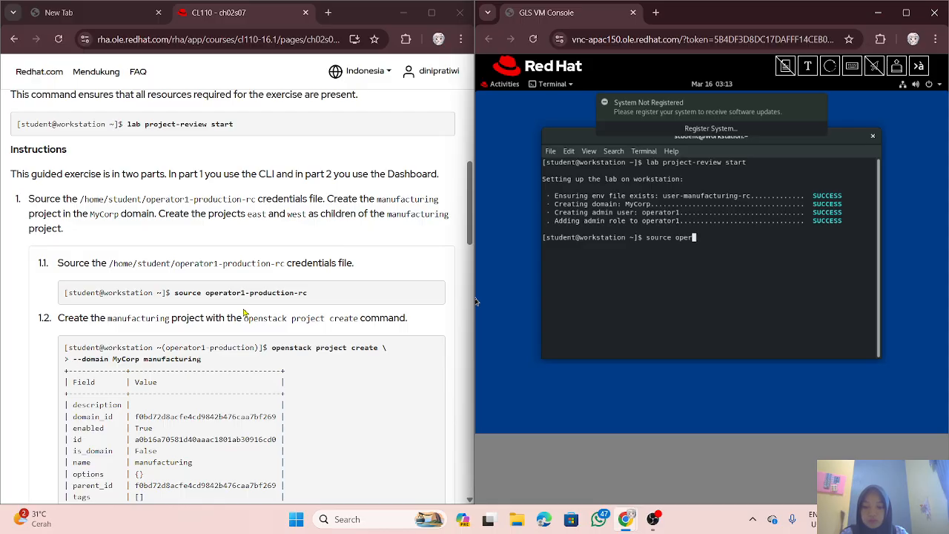
pyautogui.write('ator1-product')
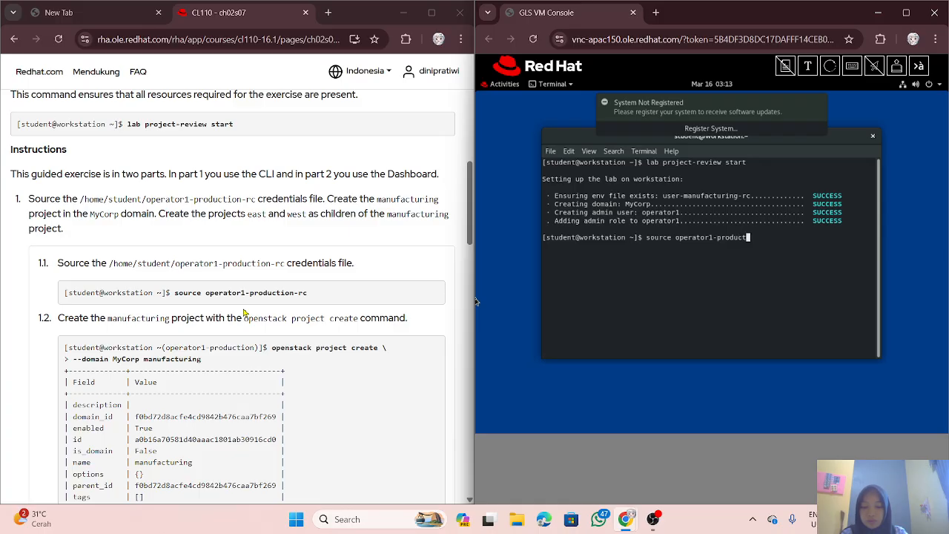
pyautogui.write('ion-')
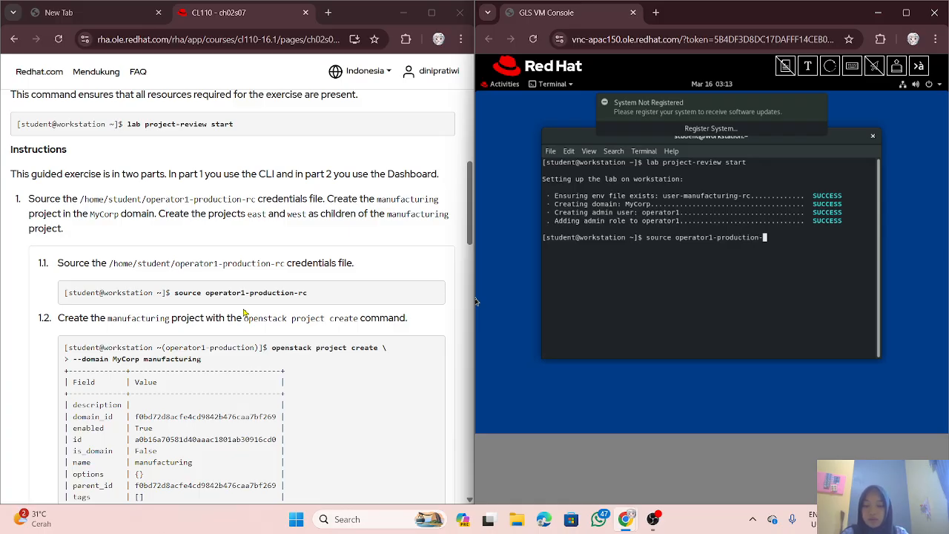
pyautogui.write('rc')
pyautogui.press('Return')
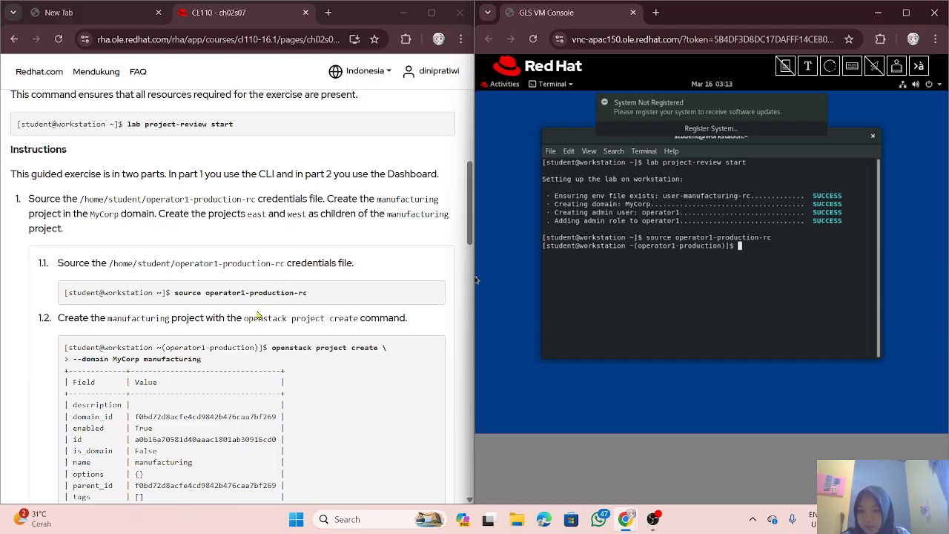
pyautogui.scroll(-1, 258, 315)
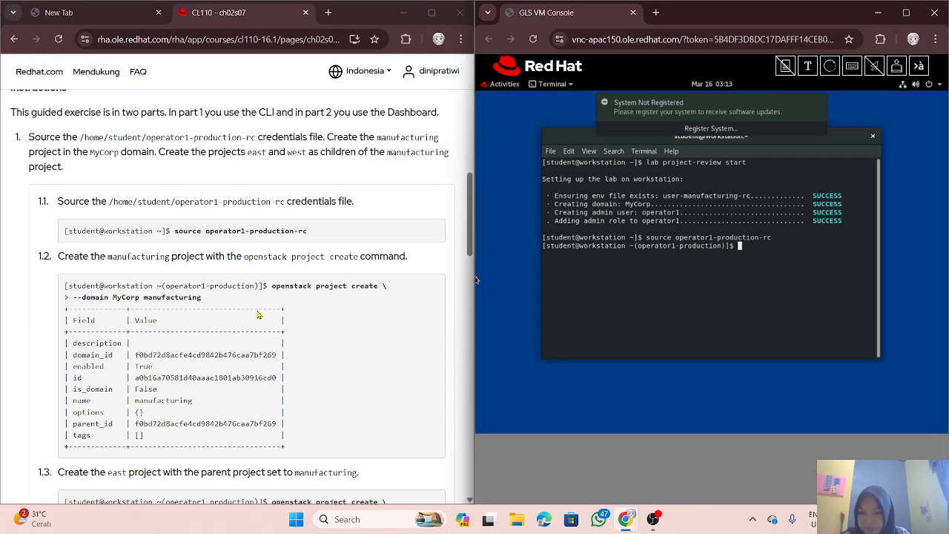
pyautogui.scroll(-1, 258, 315)
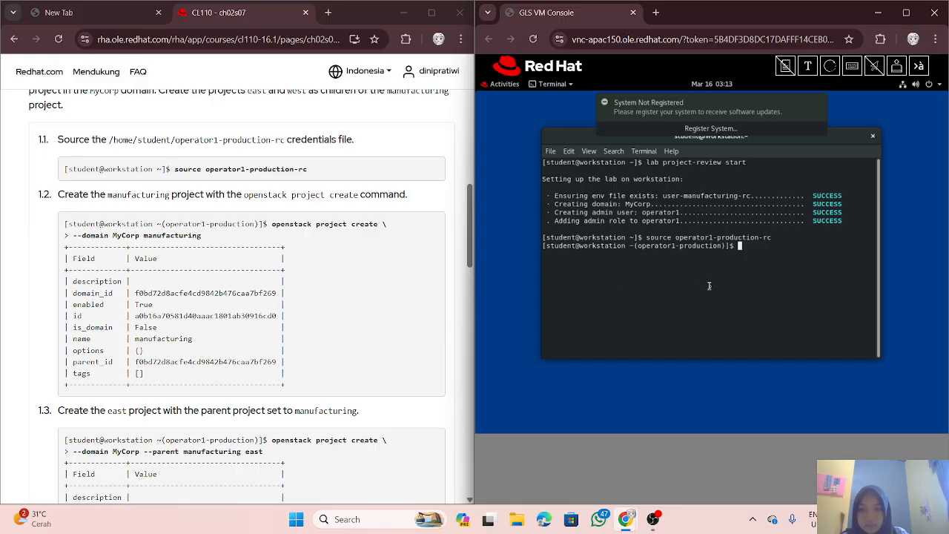
# Step: Create the manufacturing project in the MyCorp domain with 'openstack project create'
pyautogui.write('open')
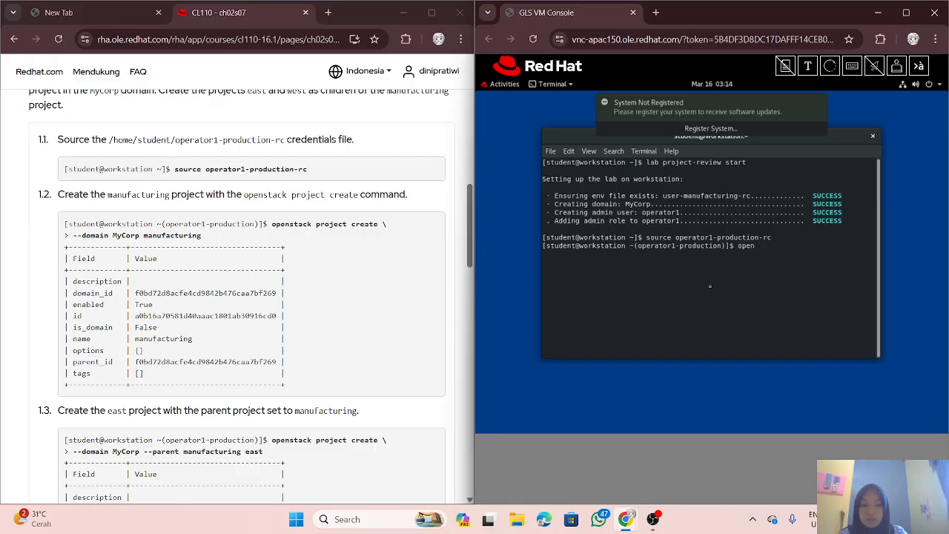
pyautogui.write('stack ')
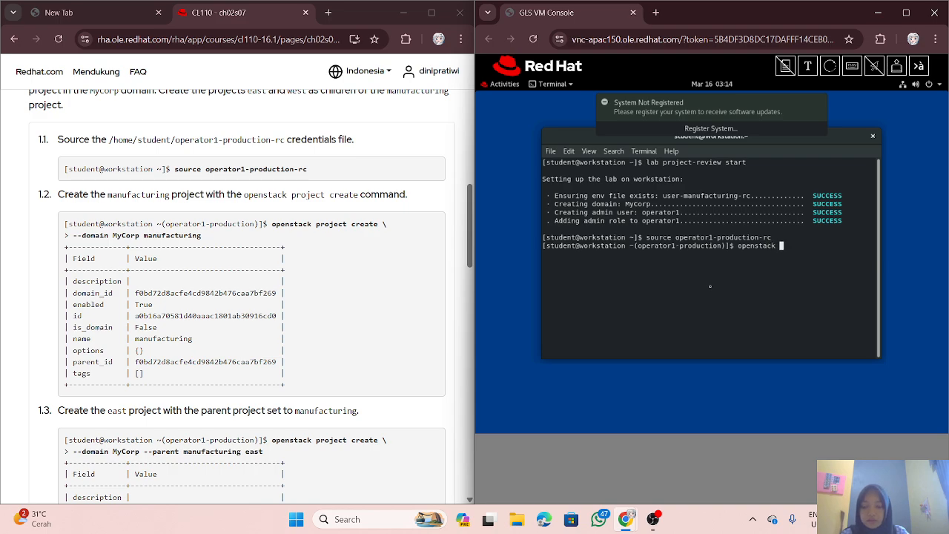
pyautogui.write('project')
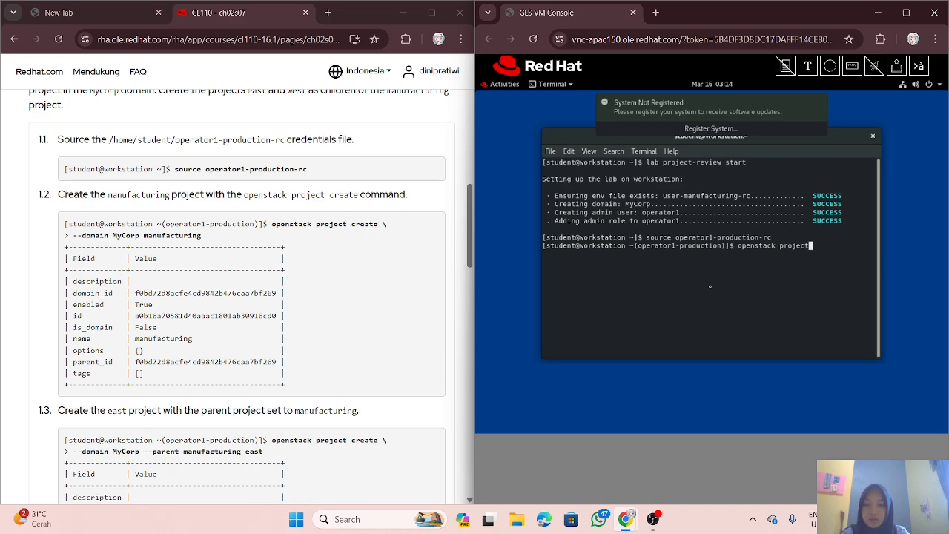
pyautogui.write(' crea')
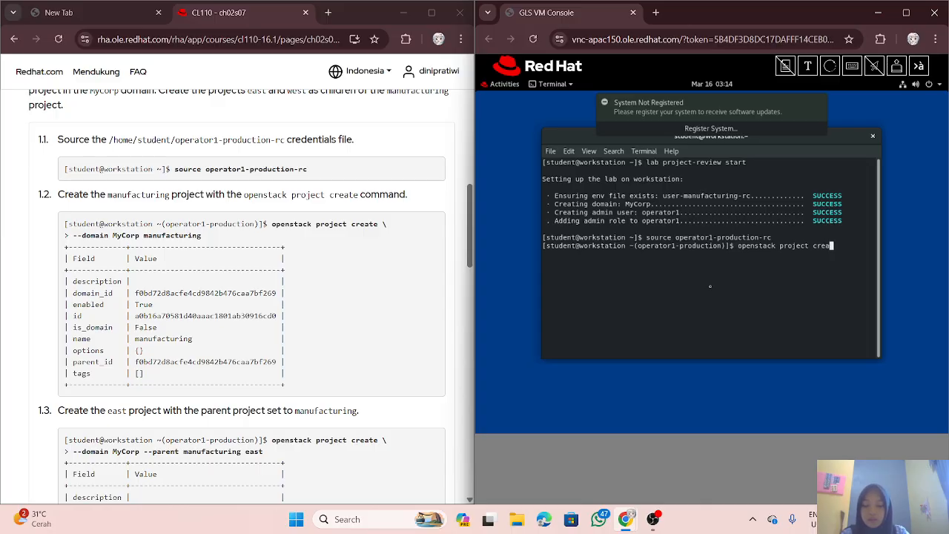
pyautogui.write('te \\')
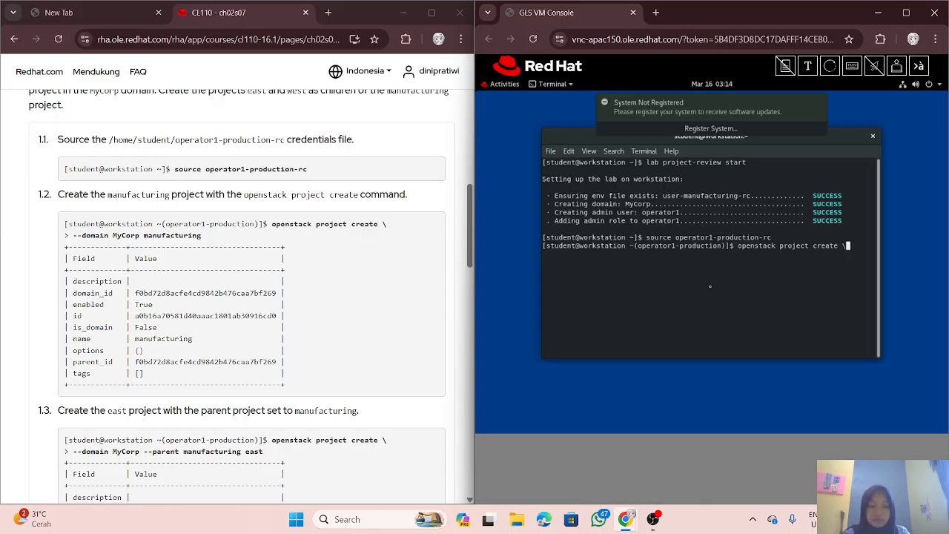
pyautogui.press('Return')
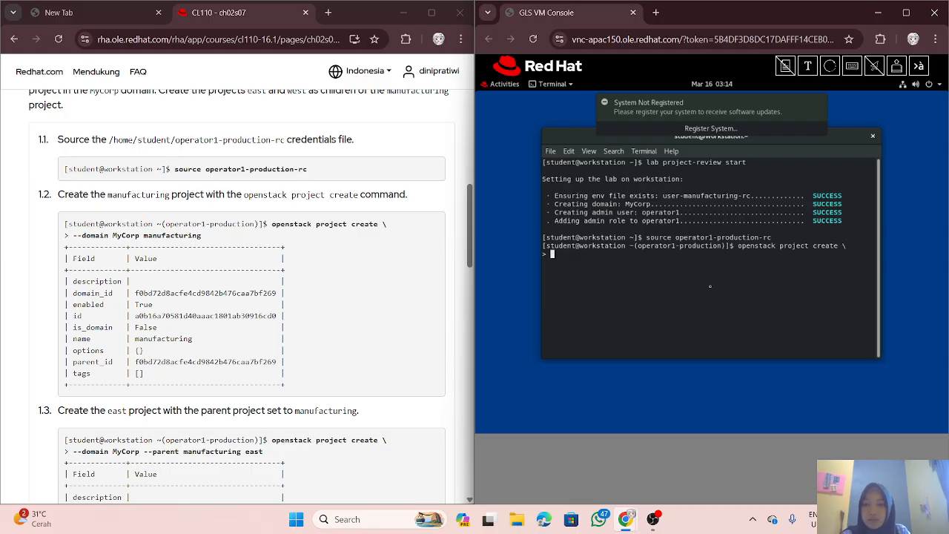
pyautogui.write('--d')
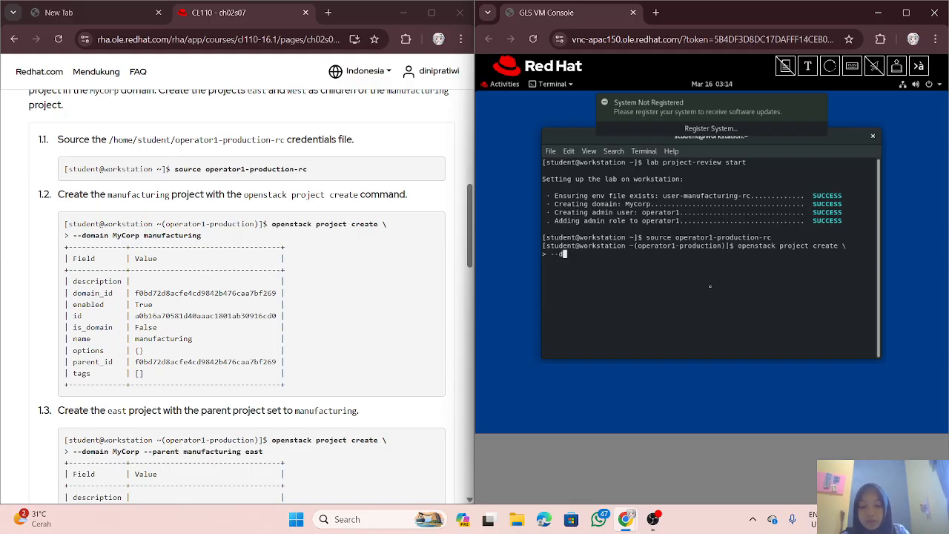
pyautogui.write('omain')
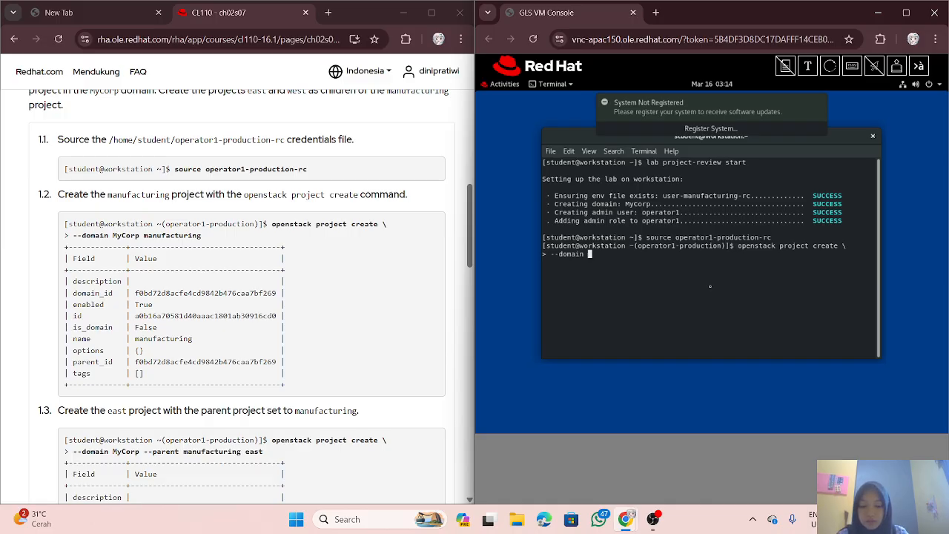
pyautogui.write('My')
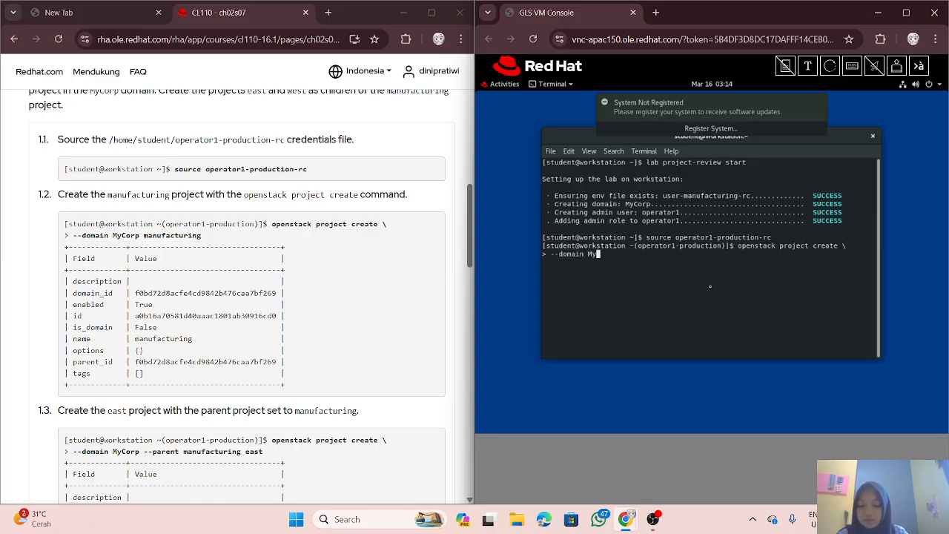
pyautogui.write('C')
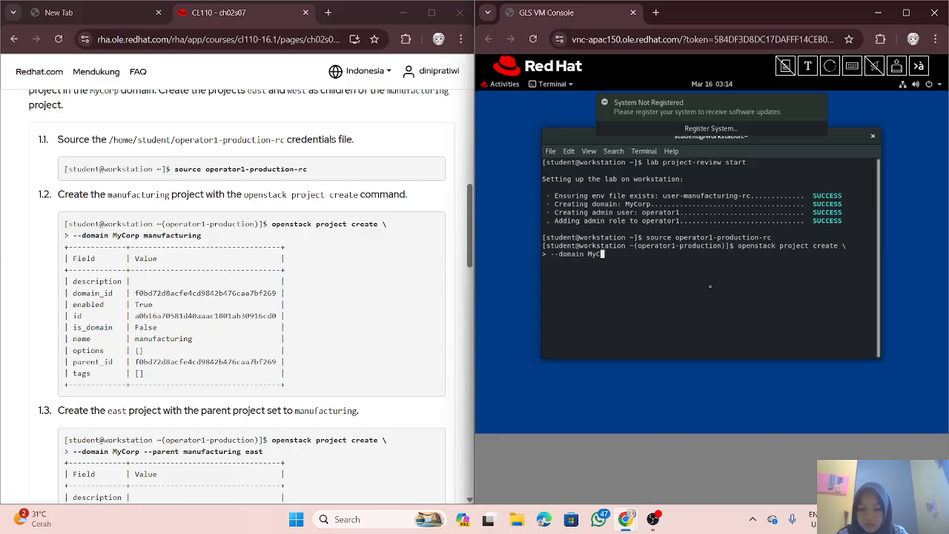
pyautogui.write('orp')
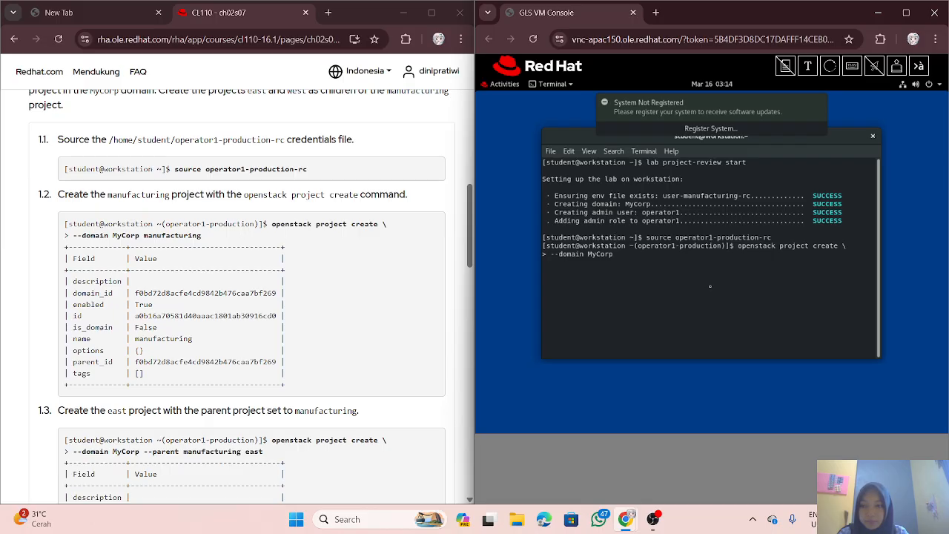
pyautogui.write(' manufac')
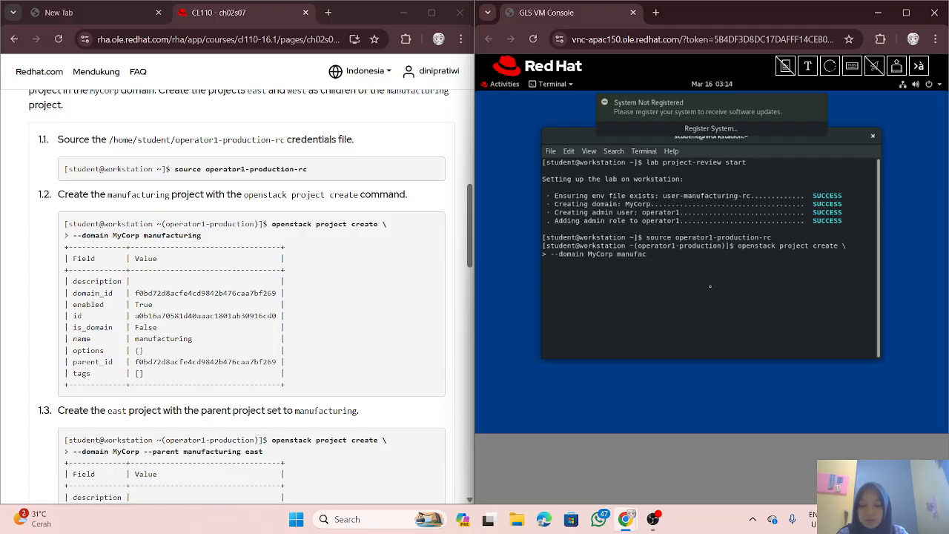
pyautogui.write('turing')
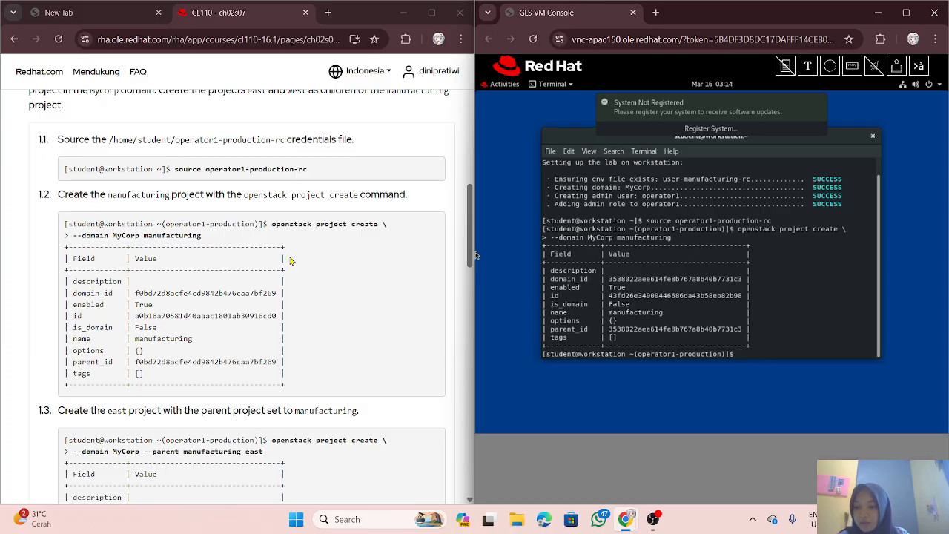
pyautogui.scroll(-1, 292, 261)
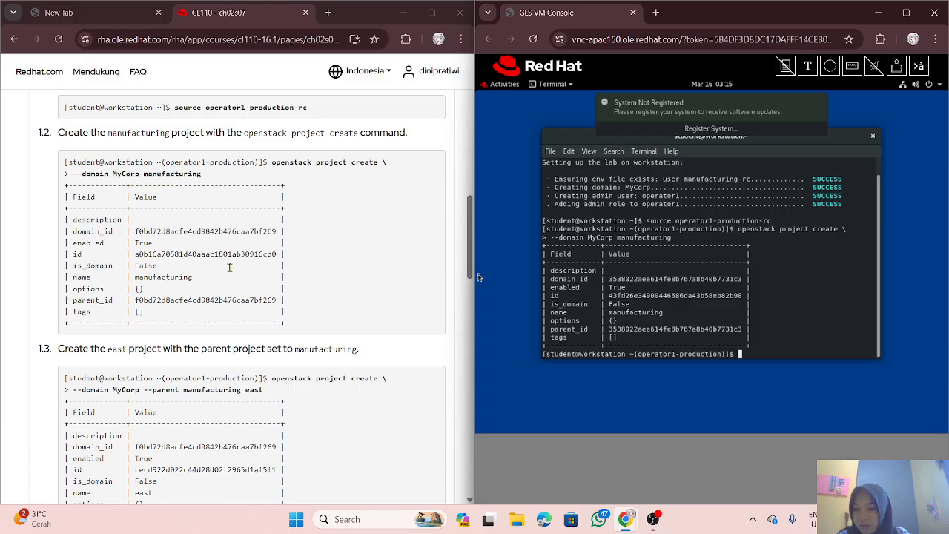
# Step: Create the east project in MyCorp with manufacturing as its parent
pyautogui.scroll(-3, 272, 255)
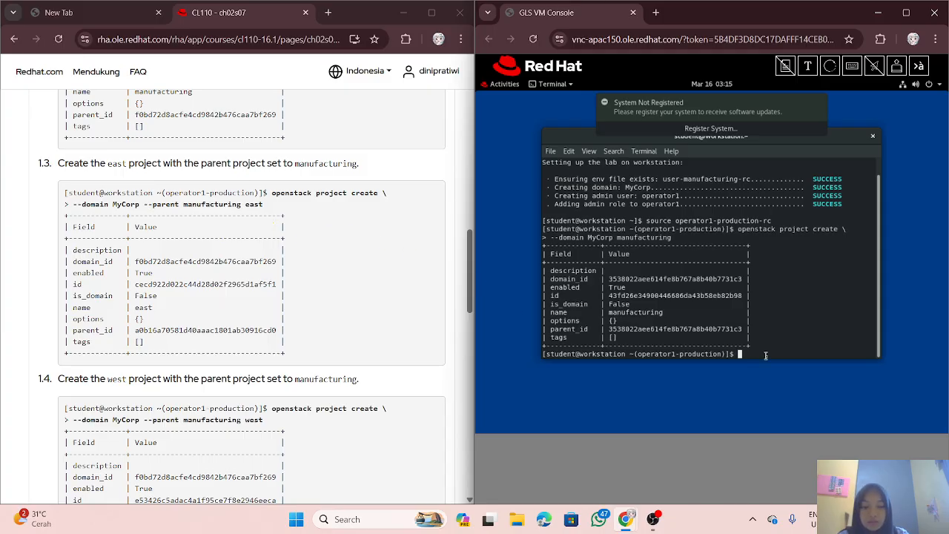
pyautogui.write('openstack')
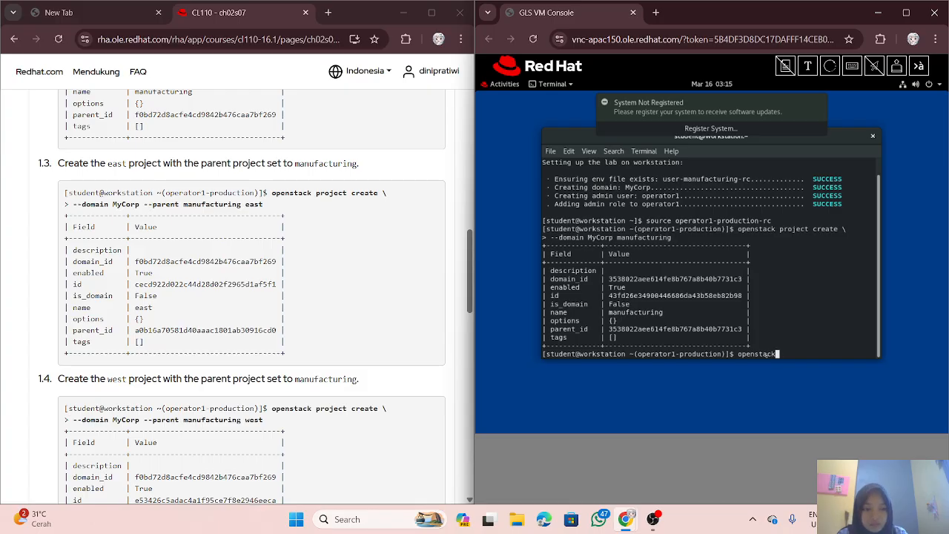
pyautogui.write(' proje')
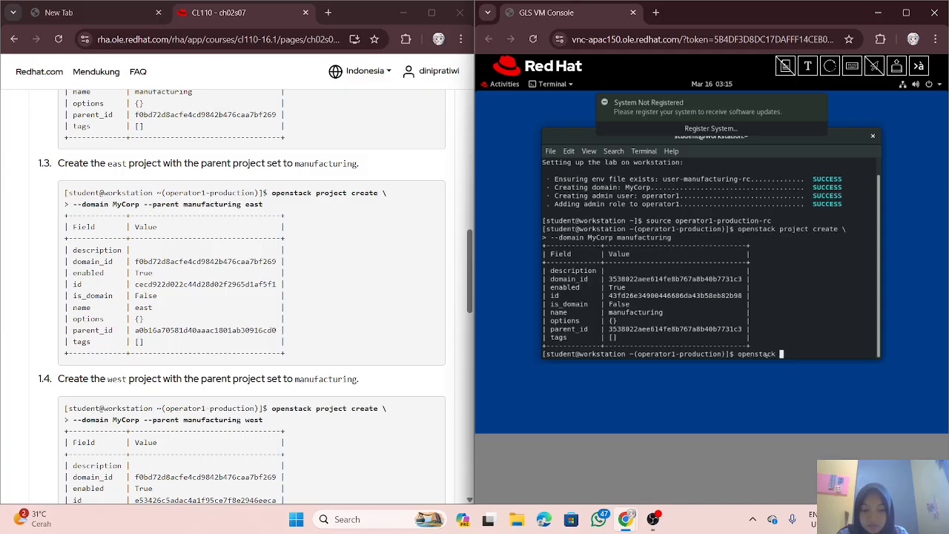
pyautogui.write('ct ')
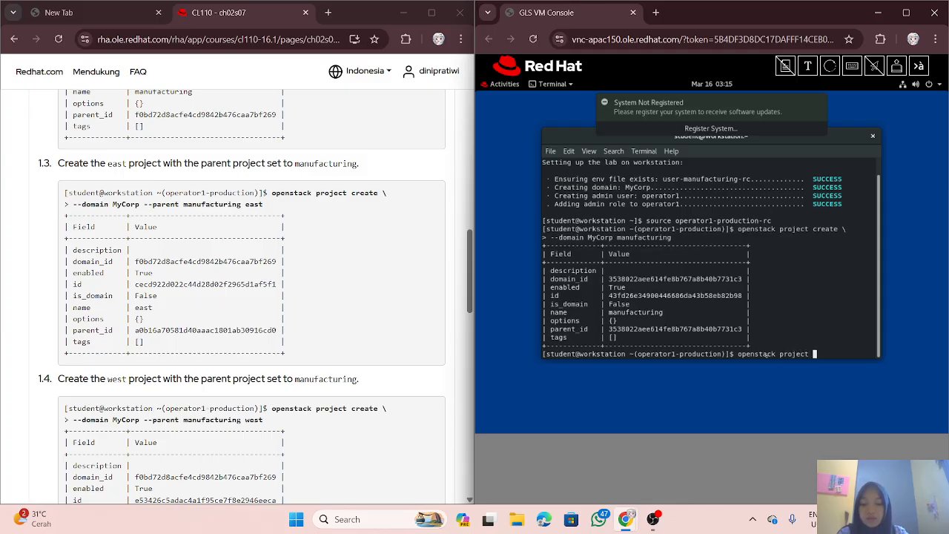
pyautogui.write('create ')
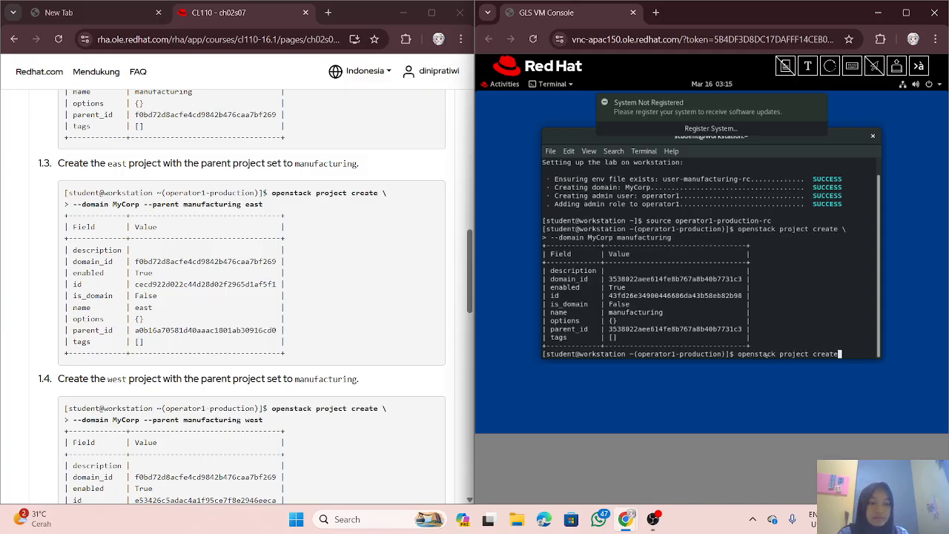
pyautogui.write('\\')
pyautogui.press('Return')
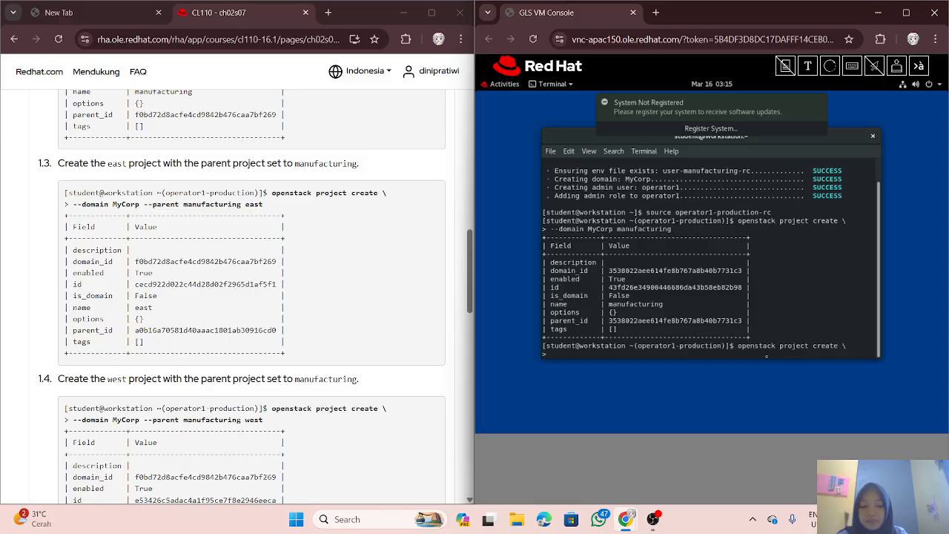
pyautogui.write('--d')
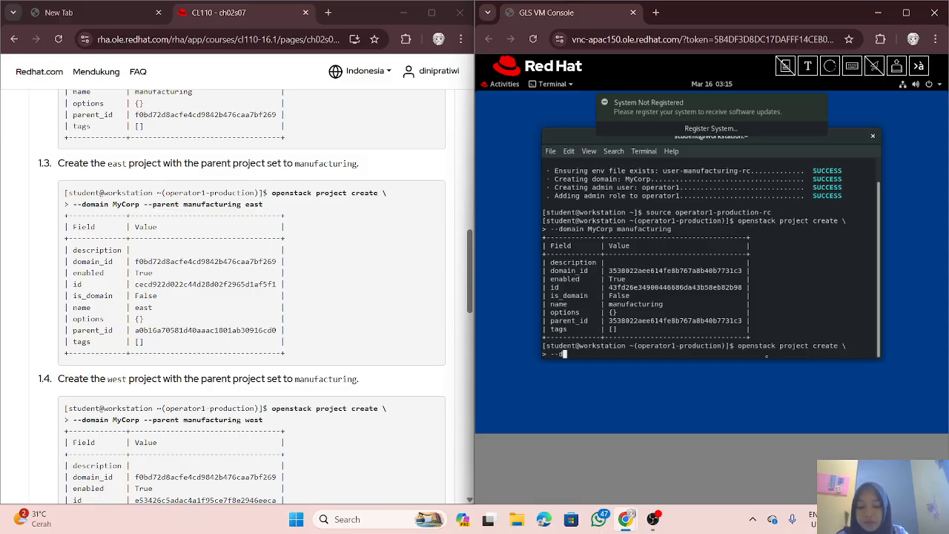
pyautogui.write('omain ')
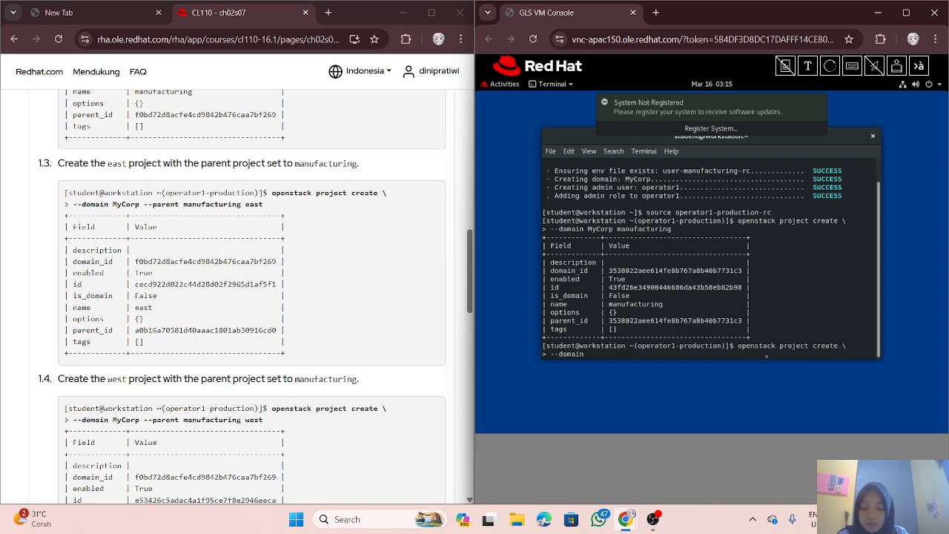
pyautogui.write('My')
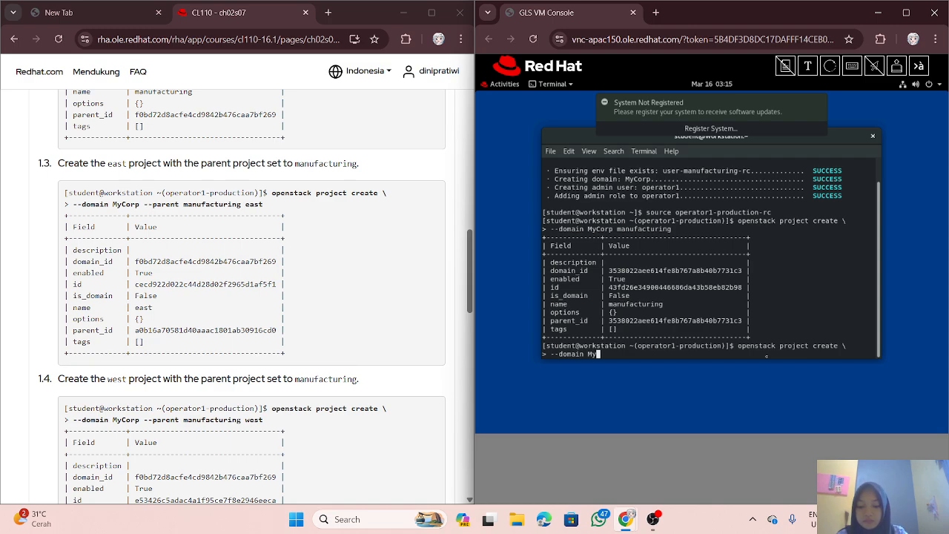
pyautogui.write('Cor')
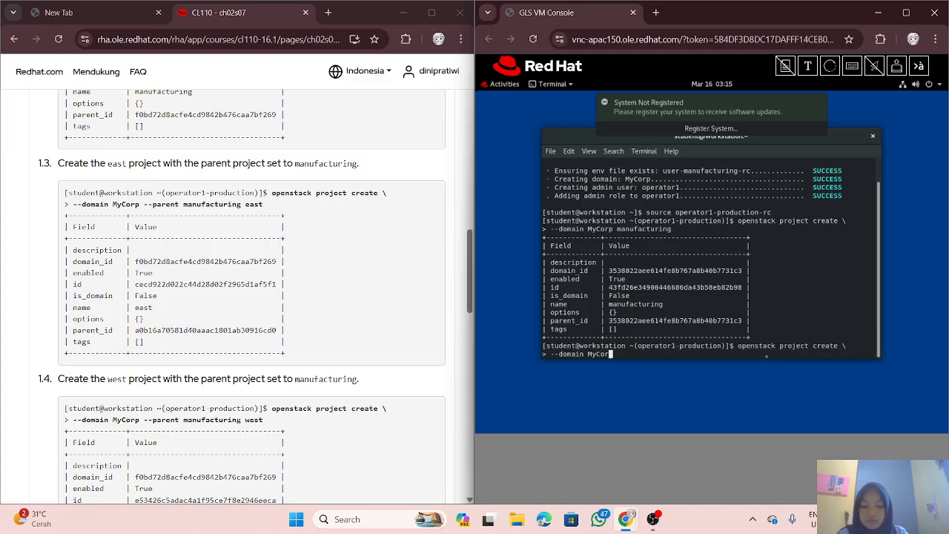
pyautogui.write('p ')
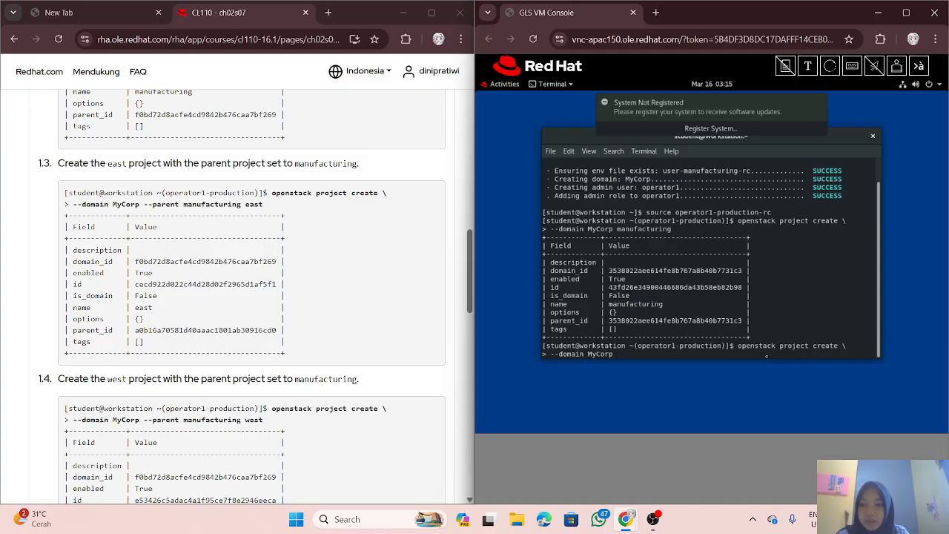
pyautogui.write('--')
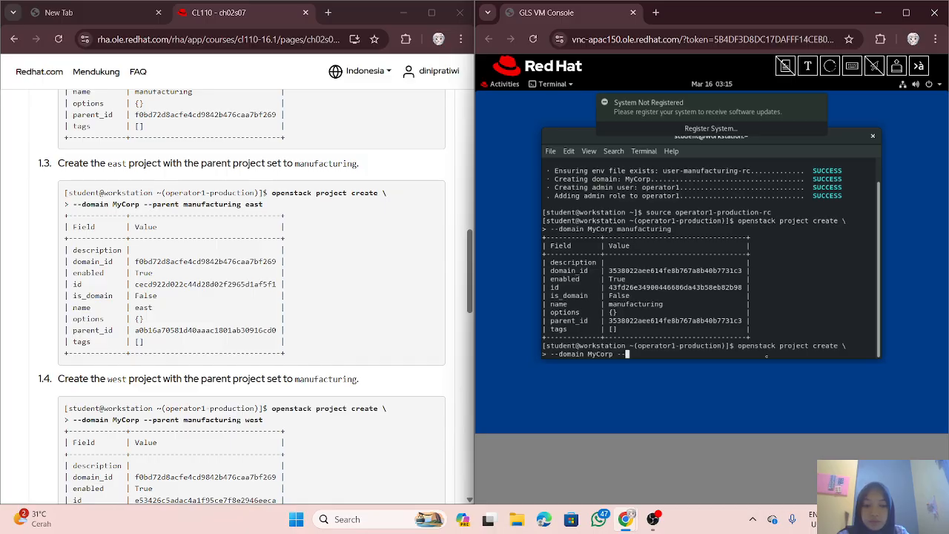
pyautogui.write('parent ')
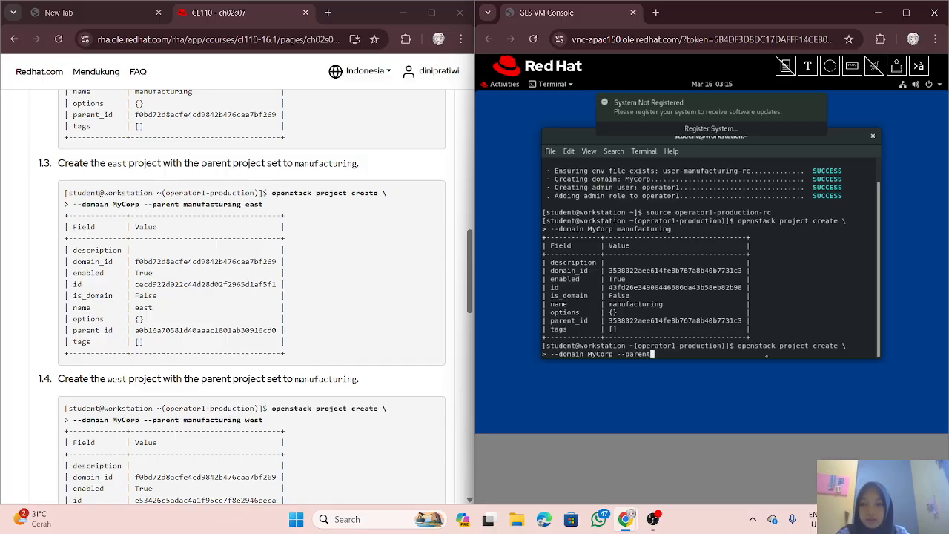
pyautogui.write('manu')
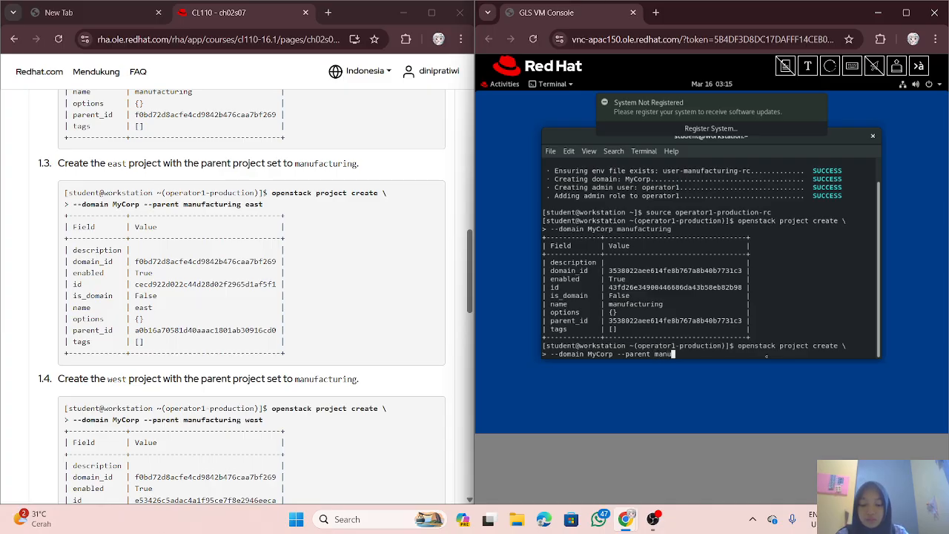
pyautogui.write('facturin')
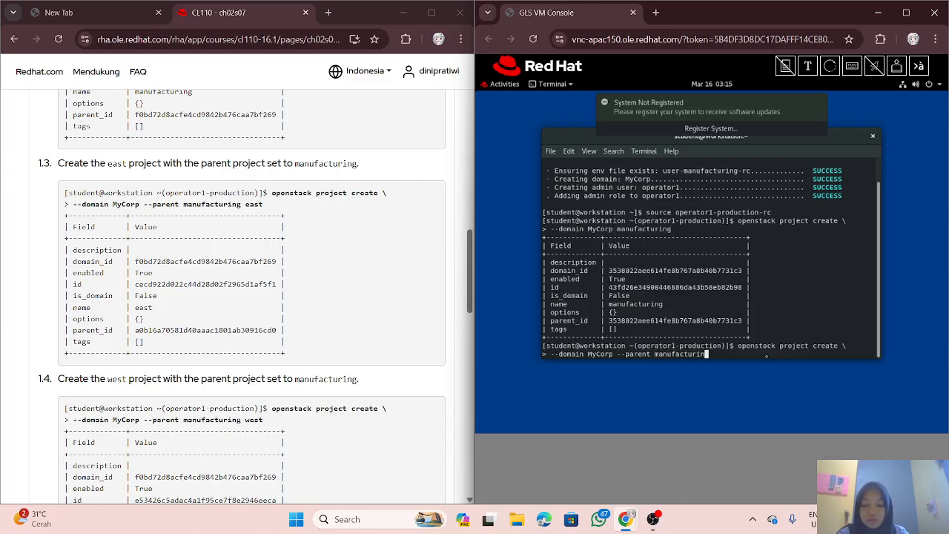
pyautogui.write('g')
pyautogui.write('east')
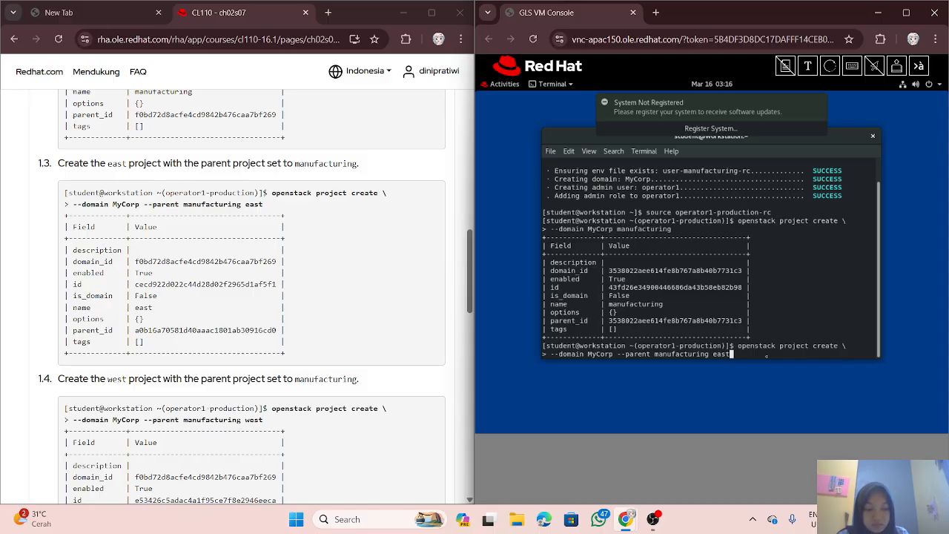
pyautogui.press('Return')
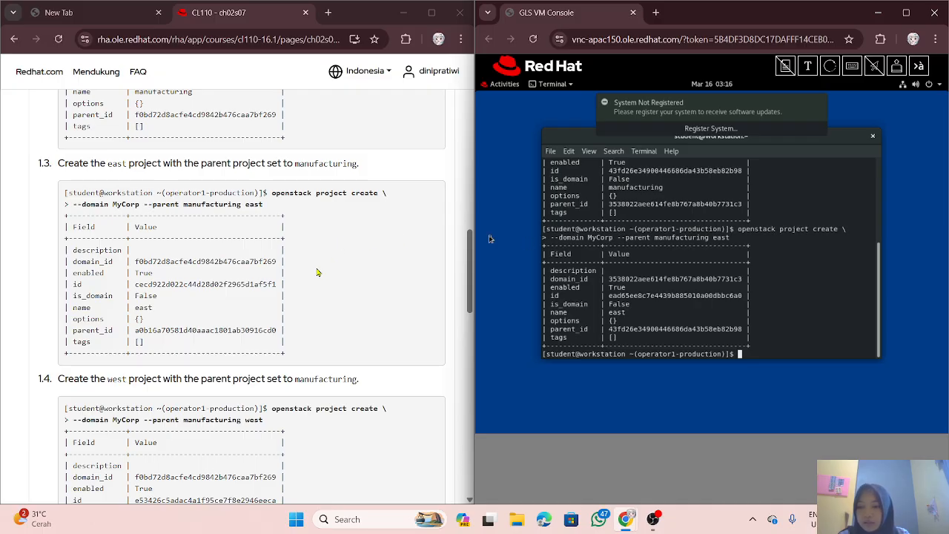
pyautogui.scroll(-1, 315, 285)
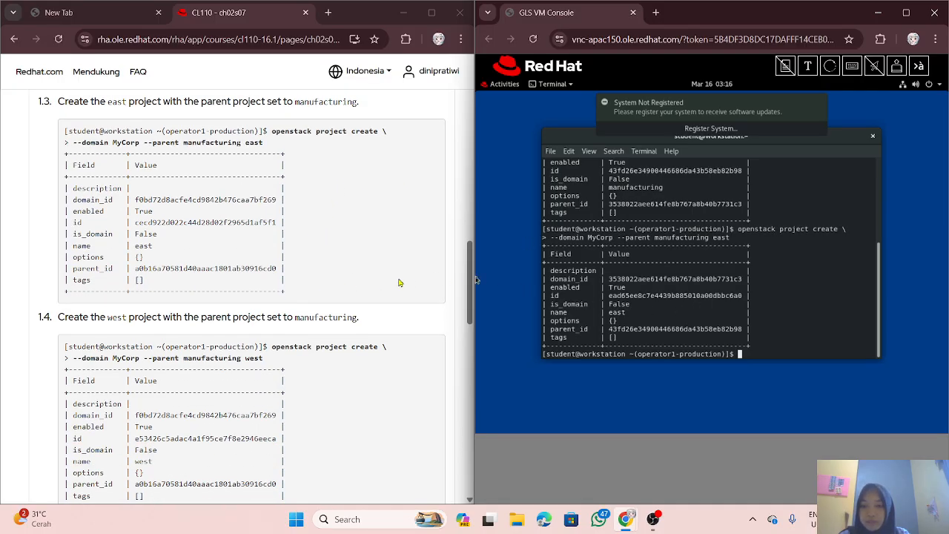
pyautogui.scroll(-1, 340, 251)
pyautogui.scroll(-2, 340, 250)
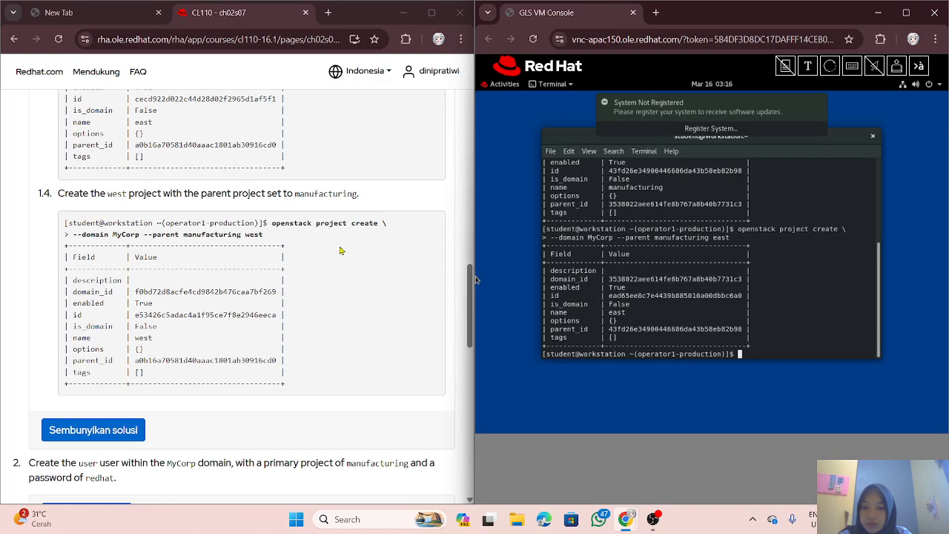
pyautogui.scroll(2, 340, 251)
pyautogui.scroll(2, 340, 250)
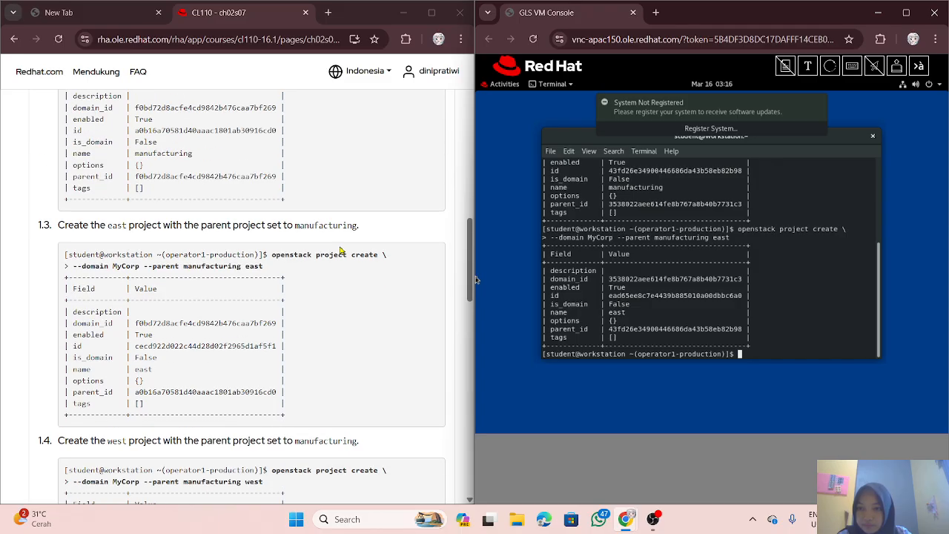
pyautogui.scroll(-3, 340, 250)
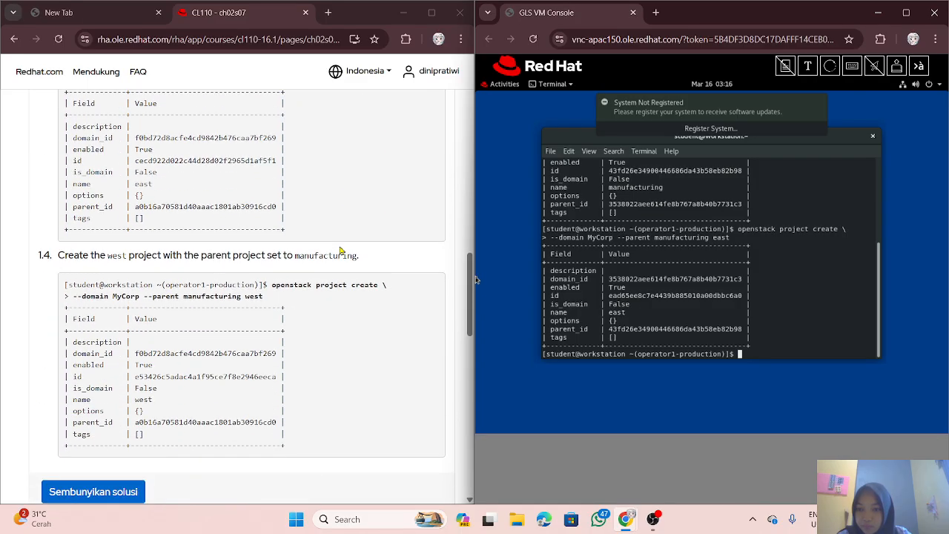
pyautogui.scroll(3, 340, 251)
pyautogui.scroll(-3, 340, 250)
pyautogui.scroll(2, 341, 250)
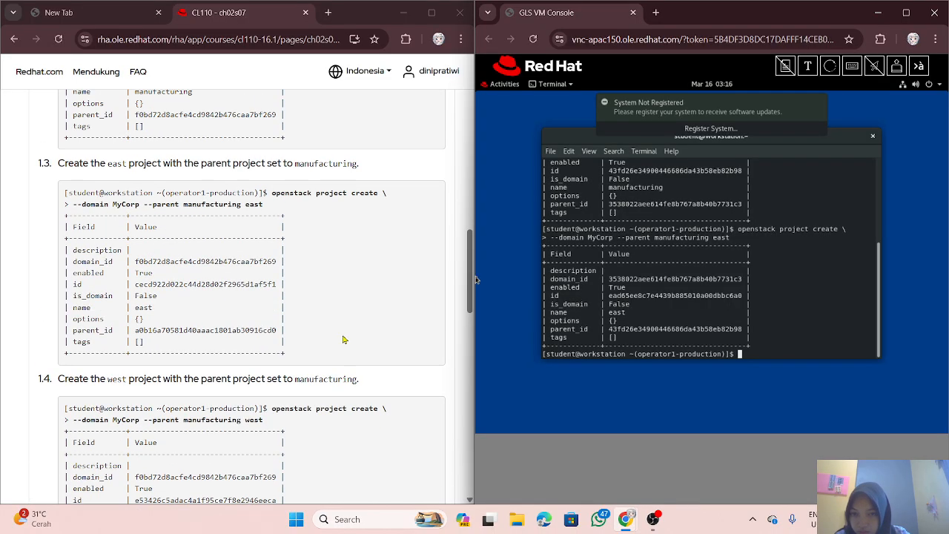
pyautogui.scroll(-1, 329, 334)
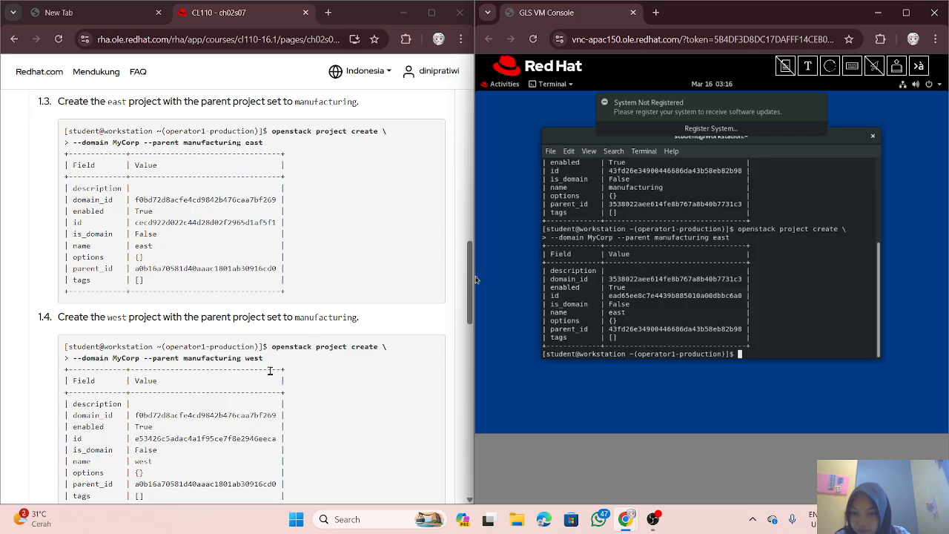
pyautogui.scroll(-2, 275, 368)
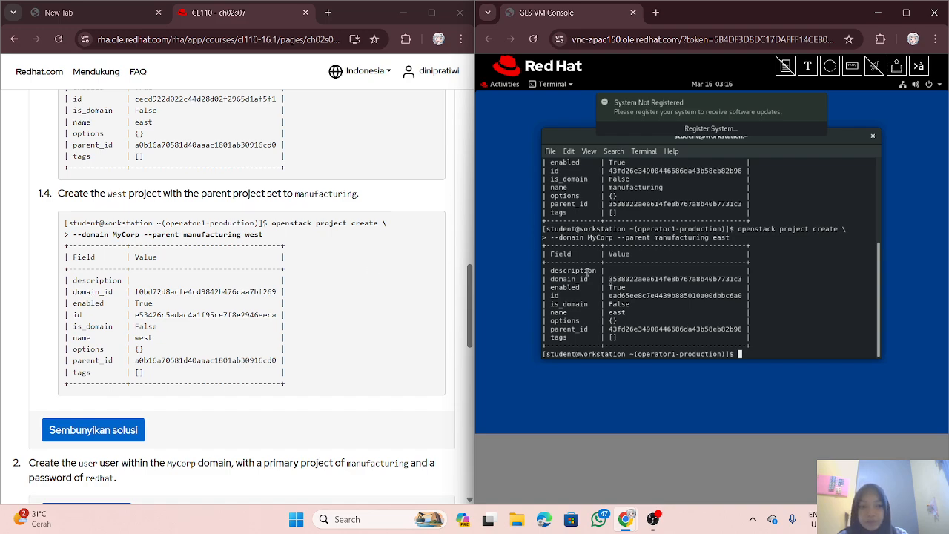
# Step: Recall the previous command and rework it into a fresh 'openstack project create \' line
pyautogui.press('Up')
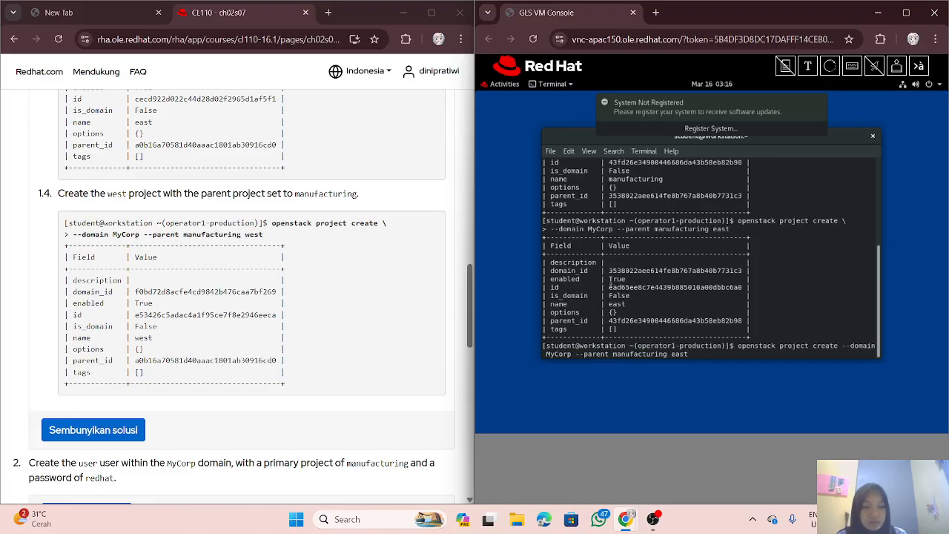
pyautogui.press('BackSpace')
pyautogui.press('BackSpace')
pyautogui.press('BackSpace')
pyautogui.press('BackSpace')
pyautogui.press('BackSpace')
pyautogui.press('BackSpace')
pyautogui.press('BackSpace')
pyautogui.press('BackSpace')
pyautogui.press('BackSpace')
pyautogui.press('BackSpace')
pyautogui.press('BackSpace')
pyautogui.press('BackSpace')
pyautogui.press('BackSpace')
pyautogui.press('BackSpace')
pyautogui.press('BackSpace')
pyautogui.press('BackSpace')
pyautogui.press('BackSpace')
pyautogui.press('BackSpace')
pyautogui.press('BackSpace')
pyautogui.press('BackSpace')
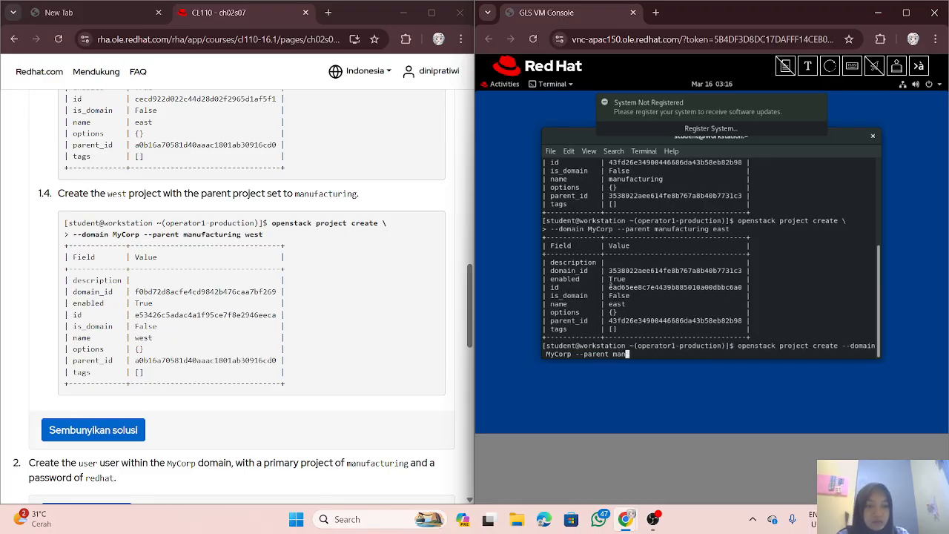
pyautogui.press('BackSpace')
pyautogui.press('BackSpace')
pyautogui.press('BackSpace')
pyautogui.press('BackSpace')
pyautogui.press('BackSpace')
pyautogui.press('BackSpace')
pyautogui.press('BackSpace')
pyautogui.press('BackSpace')
pyautogui.press('BackSpace')
pyautogui.press('BackSpace')
pyautogui.press('BackSpace')
pyautogui.press('BackSpace')
pyautogui.press('BackSpace')
pyautogui.press('BackSpace')
pyautogui.press('BackSpace')
pyautogui.press('BackSpace')
pyautogui.press('BackSpace')
pyautogui.press('BackSpace')
pyautogui.press('BackSpace')
pyautogui.press('BackSpace')
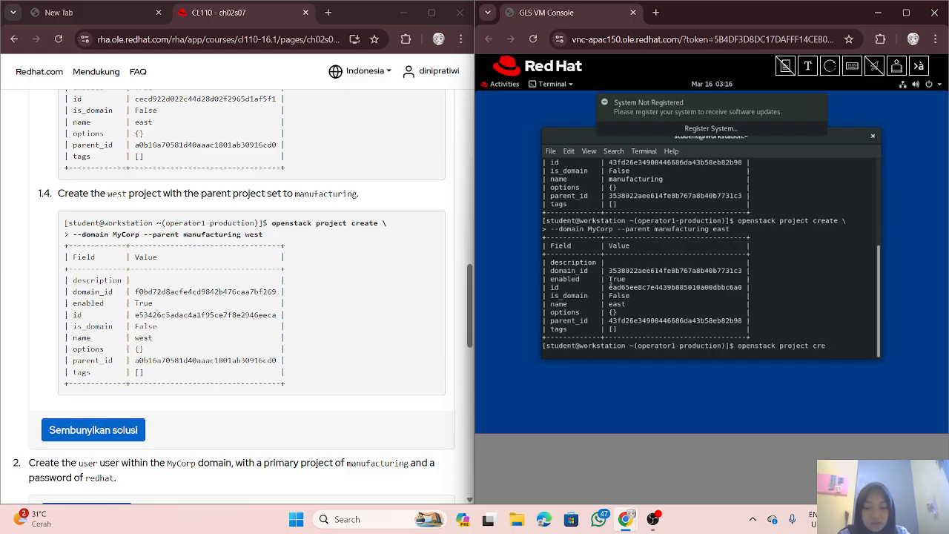
pyautogui.write('ate')
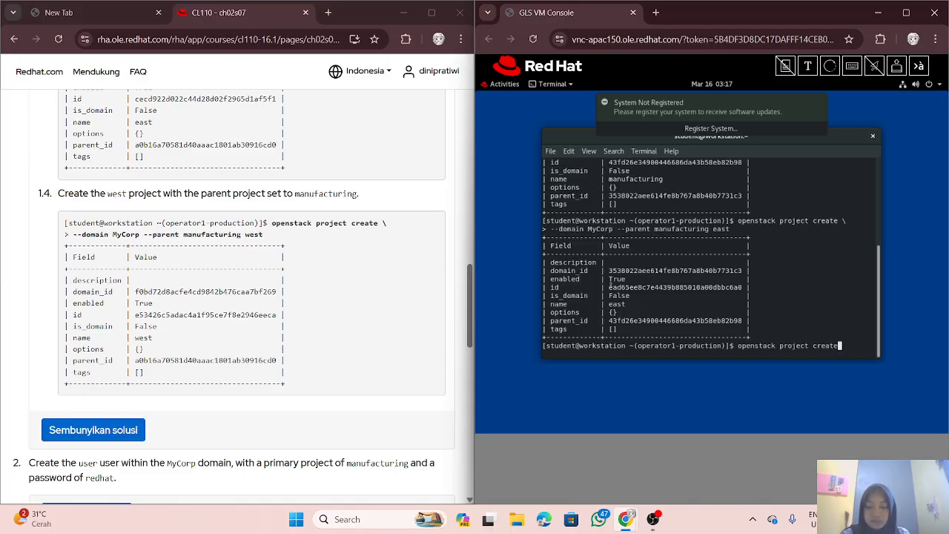
pyautogui.write(' \\')
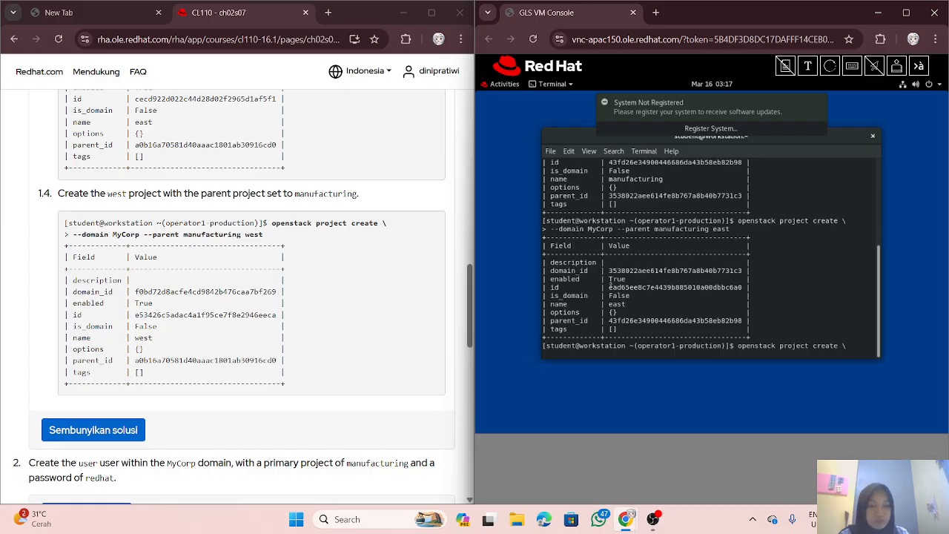
pyautogui.press('Return')
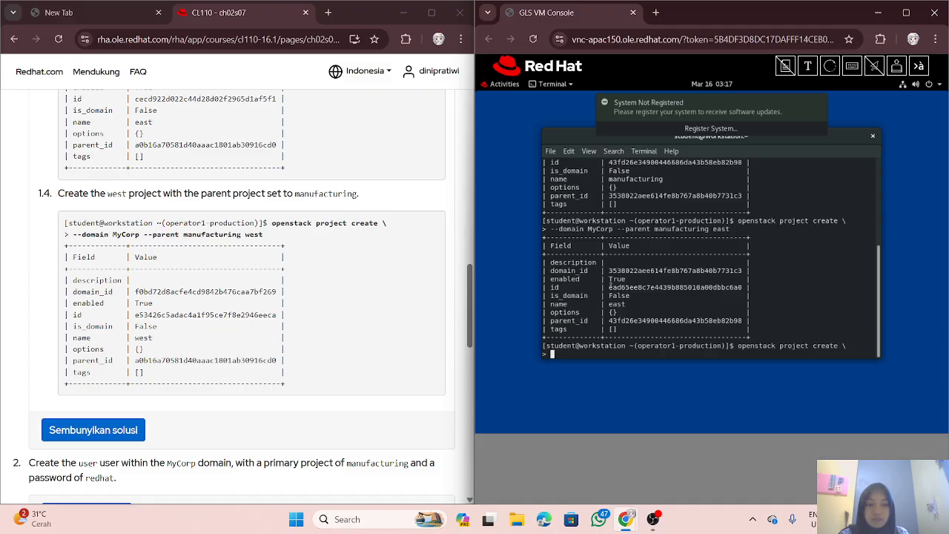
# Step: Type the continuation '--domain MyCorp --parent manufacturing west', fixing extra spaces and typos
pyautogui.write('--domain ')
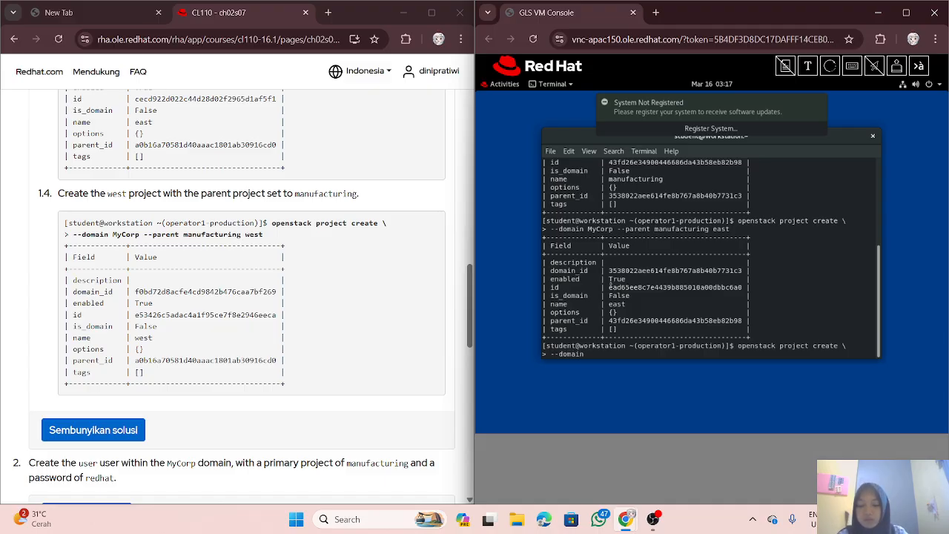
pyautogui.write('MyCorp')
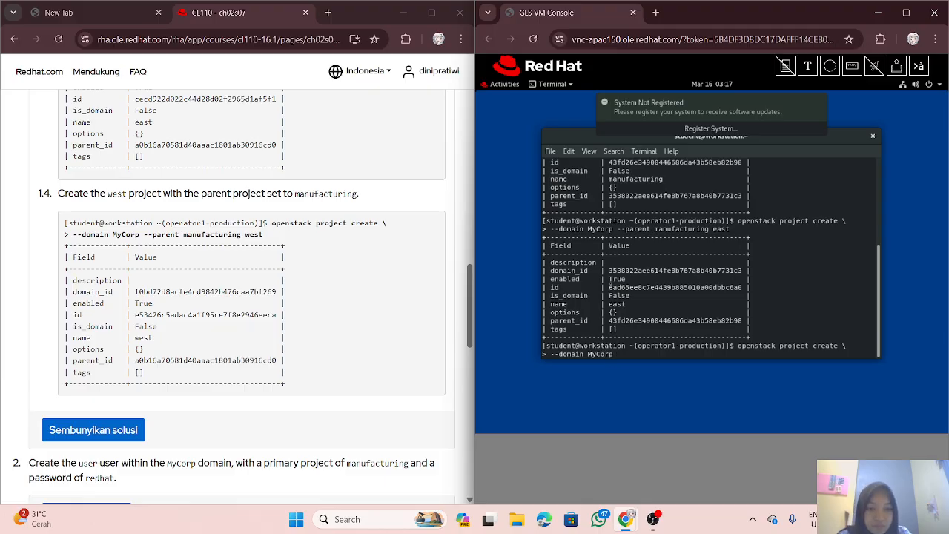
pyautogui.write('       -')
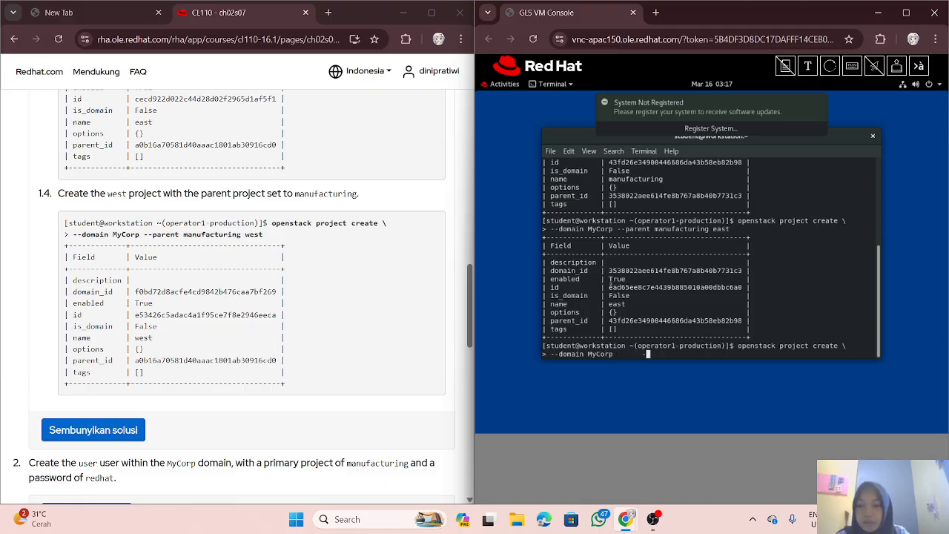
pyautogui.write('-')
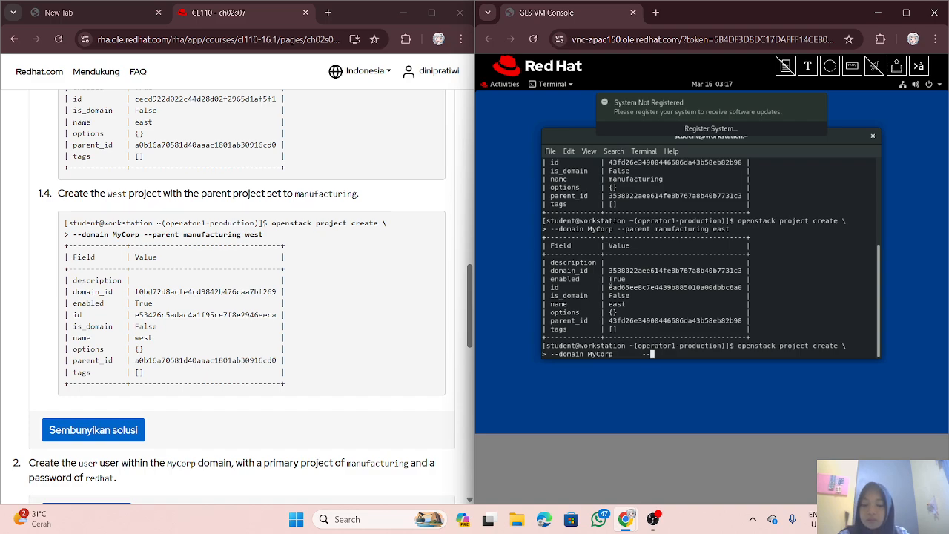
pyautogui.write('parent')
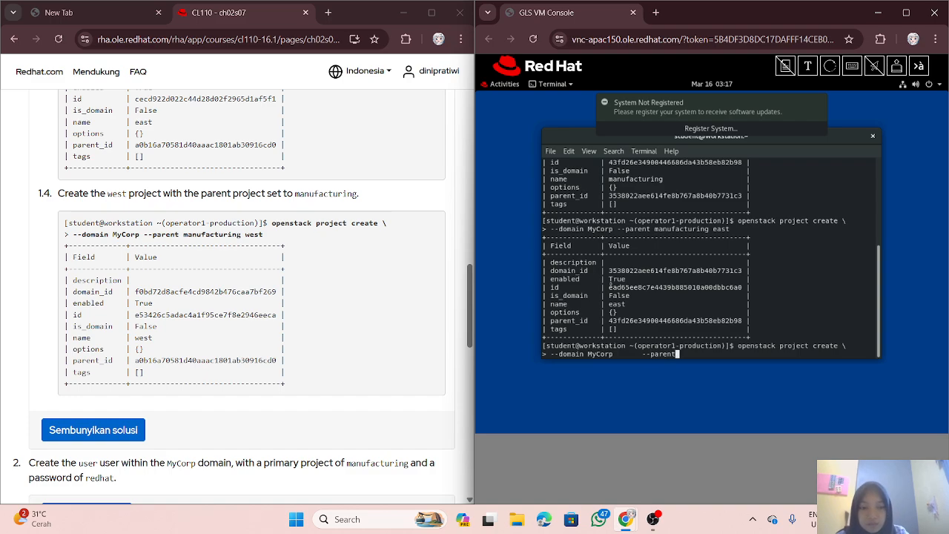
pyautogui.press('Left')
pyautogui.press('Left')
pyautogui.press('Left')
pyautogui.press('Left')
pyautogui.press('Left')
pyautogui.press('Left')
pyautogui.press('Left')
pyautogui.press('Left')
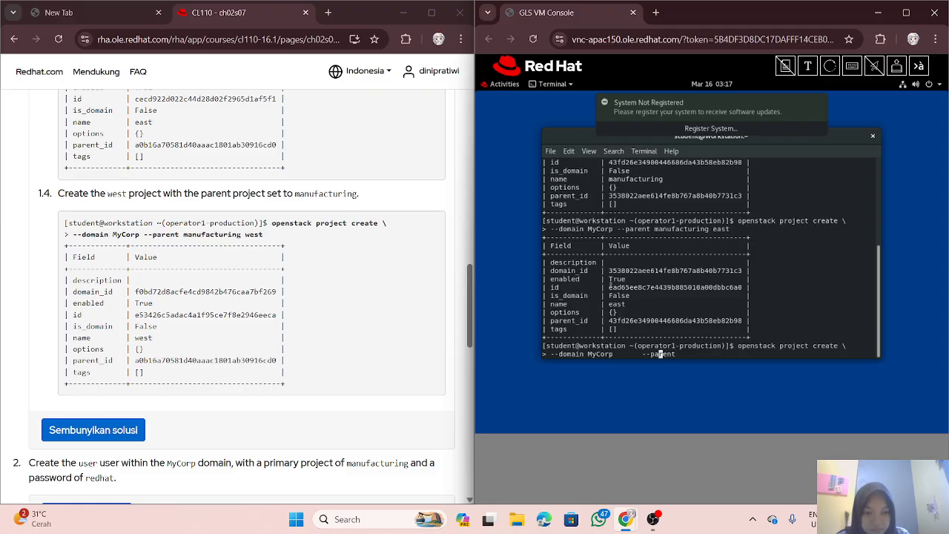
pyautogui.press('BackSpace')
pyautogui.press('BackSpace')
pyautogui.press('BackSpace')
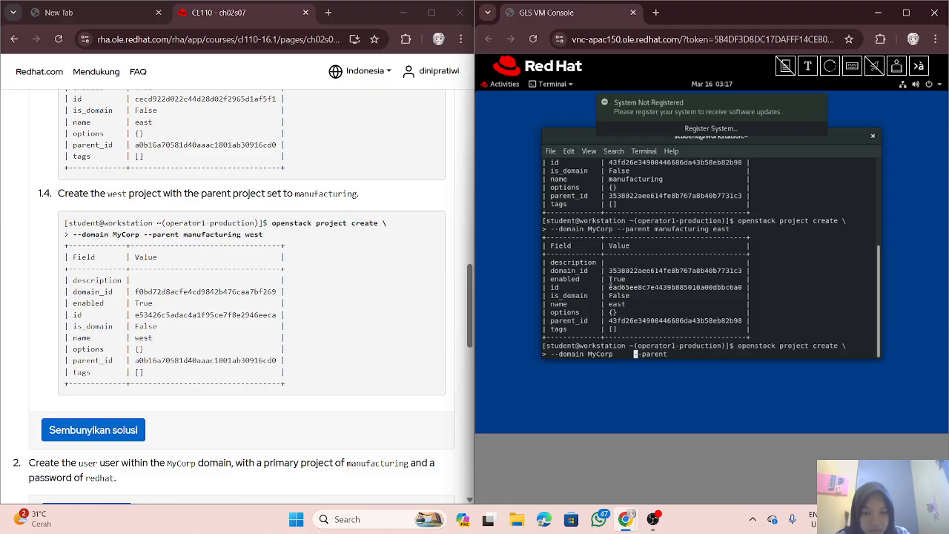
pyautogui.press('BackSpace')
pyautogui.press('BackSpace')
pyautogui.press('BackSpace')
pyautogui.press('BackSpace')
pyautogui.press('BackSpace')
pyautogui.press('BackSpace')
pyautogui.press('BackSpace')
pyautogui.press('BackSpace')
pyautogui.press('BackSpace')
pyautogui.press('BackSpace')
pyautogui.press('BackSpace')
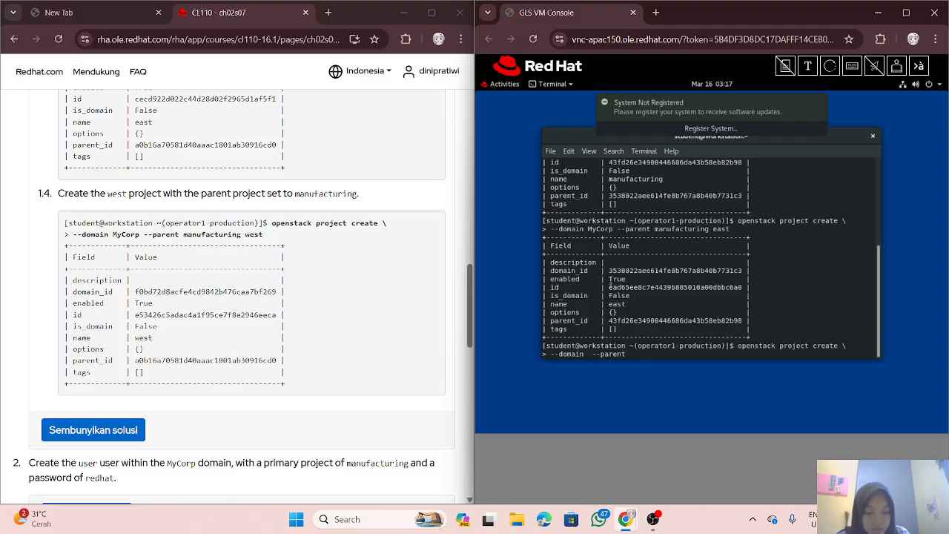
pyautogui.press('End')
pyautogui.press('BackSpace')
pyautogui.press('BackSpace')
pyautogui.press('BackSpace')
pyautogui.press('BackSpace')
pyautogui.press('BackSpace')
pyautogui.press('BackSpace')
pyautogui.press('BackSpace')
pyautogui.press('BackSpace')
pyautogui.press('BackSpace')
pyautogui.press('BackSpace')
pyautogui.press('BackSpace')
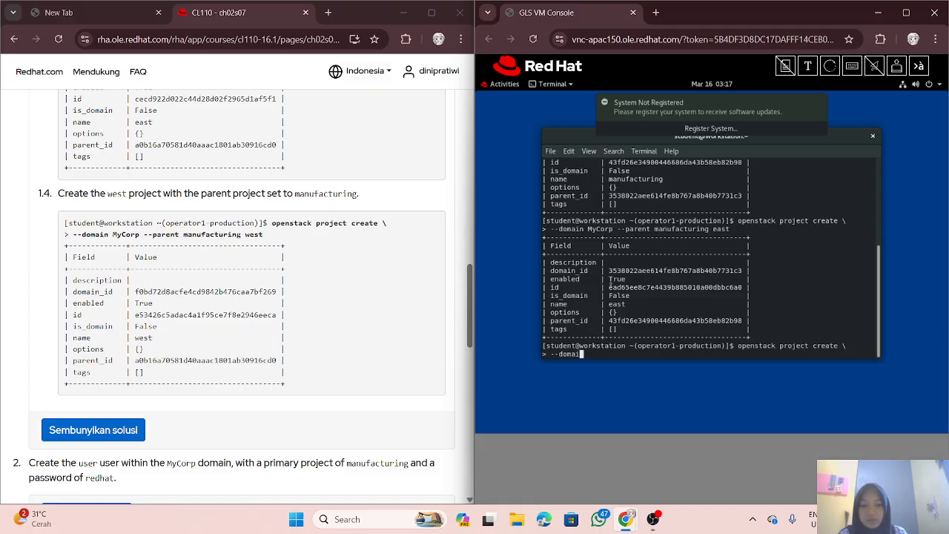
pyautogui.write('n')
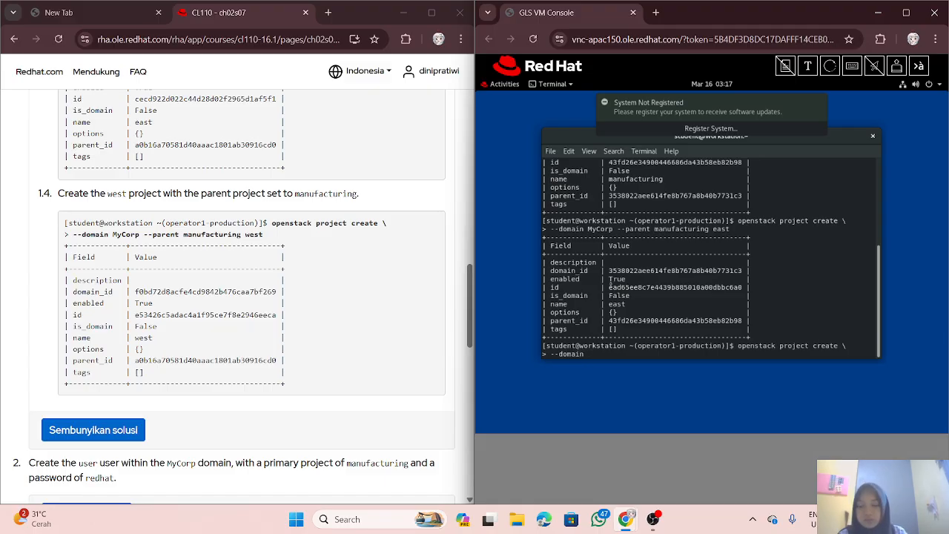
pyautogui.write(' My')
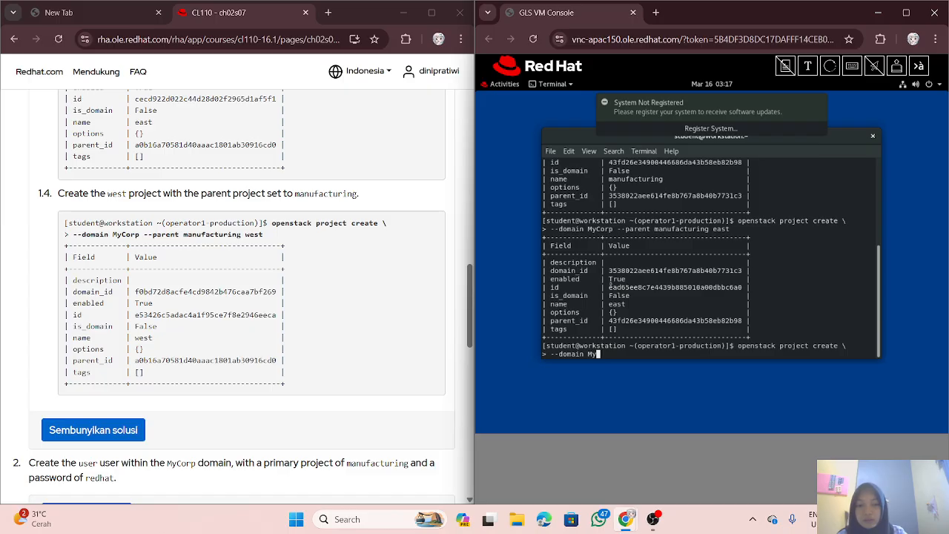
pyautogui.write('Cor')
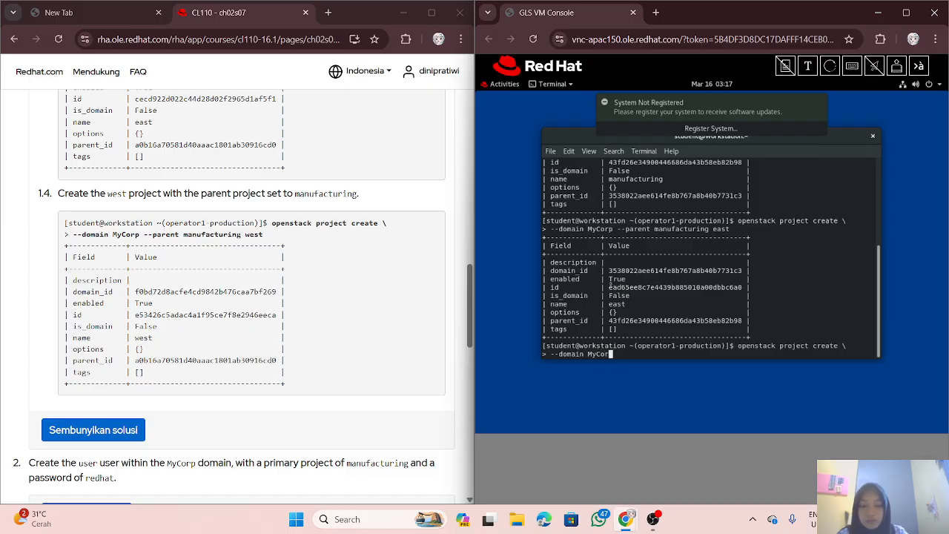
pyautogui.write('p --')
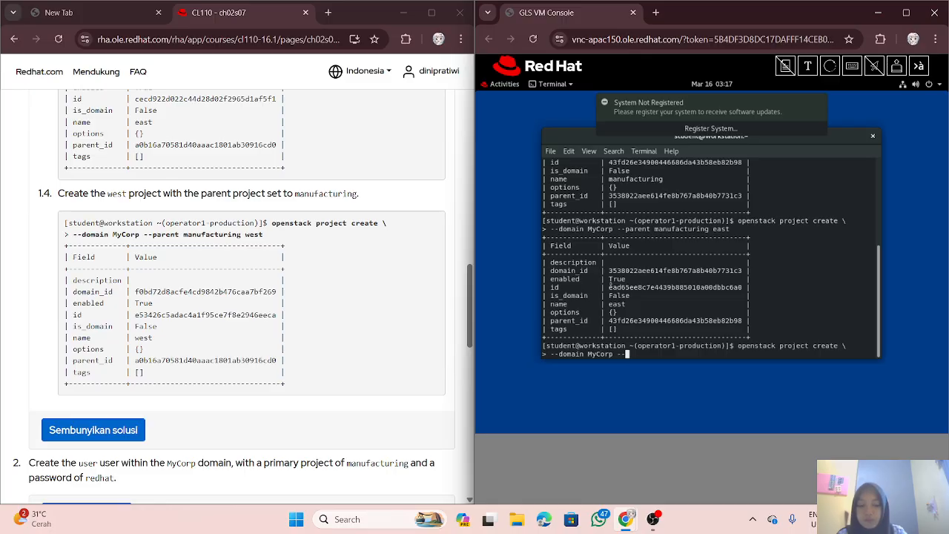
pyautogui.write('paren')
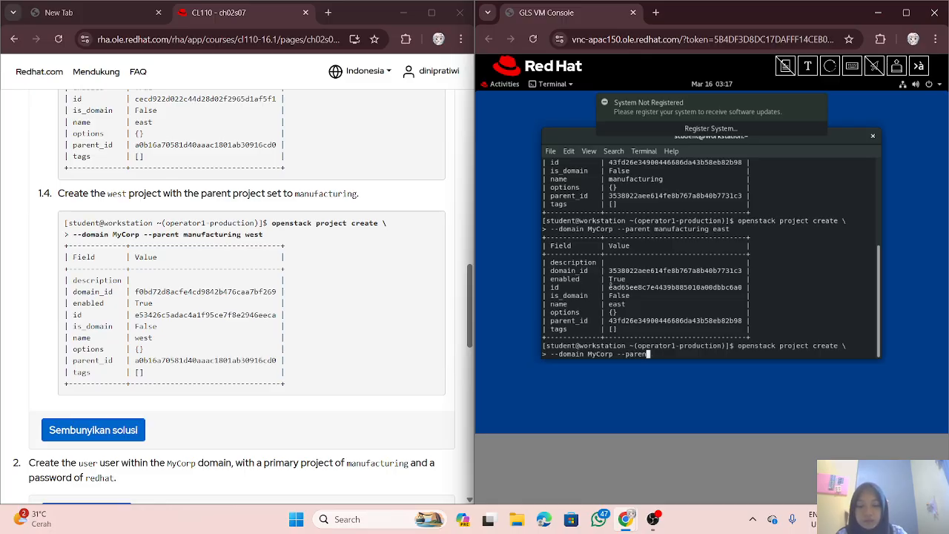
pyautogui.write('t ')
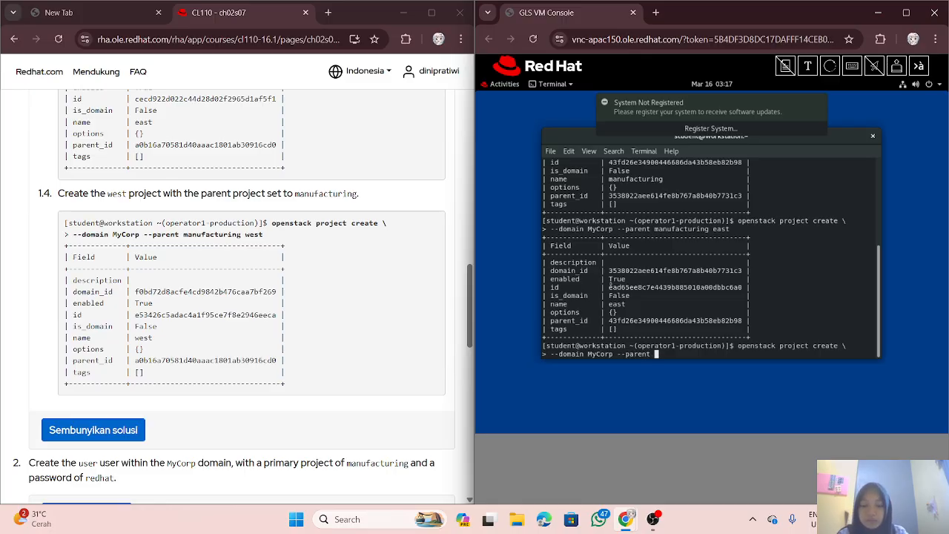
pyautogui.write('manufa')
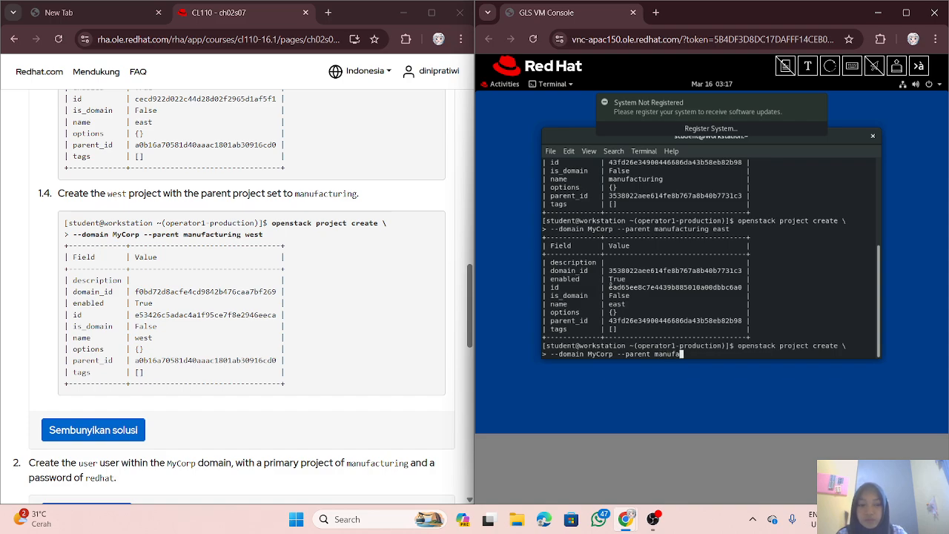
pyautogui.write('ctu')
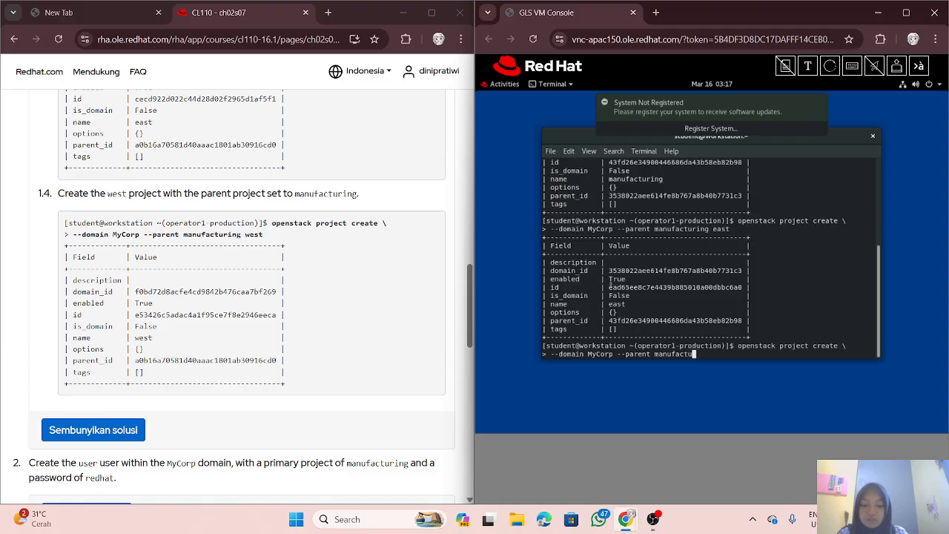
pyautogui.write('ring west')
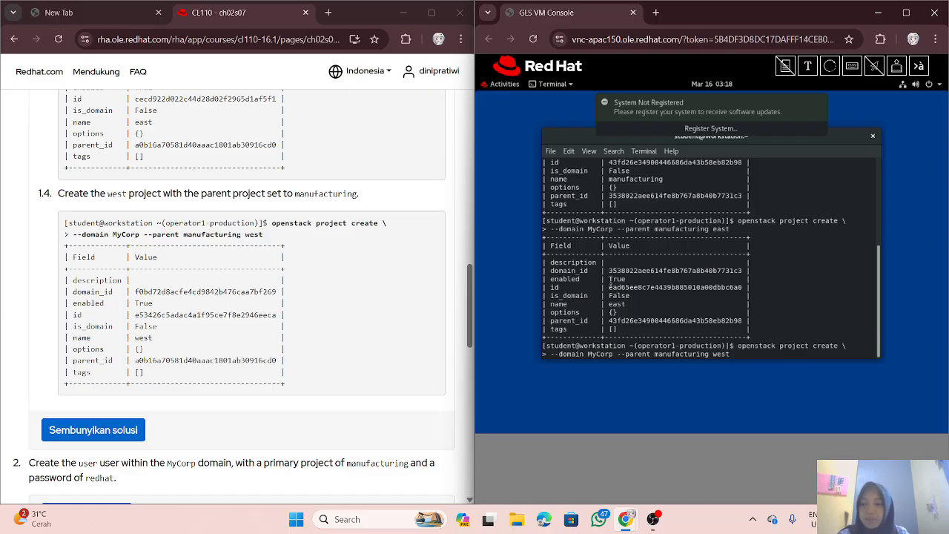
# Step: Create the west project, then show step 2's user-creation solution in the lab guide
pyautogui.press('Return')
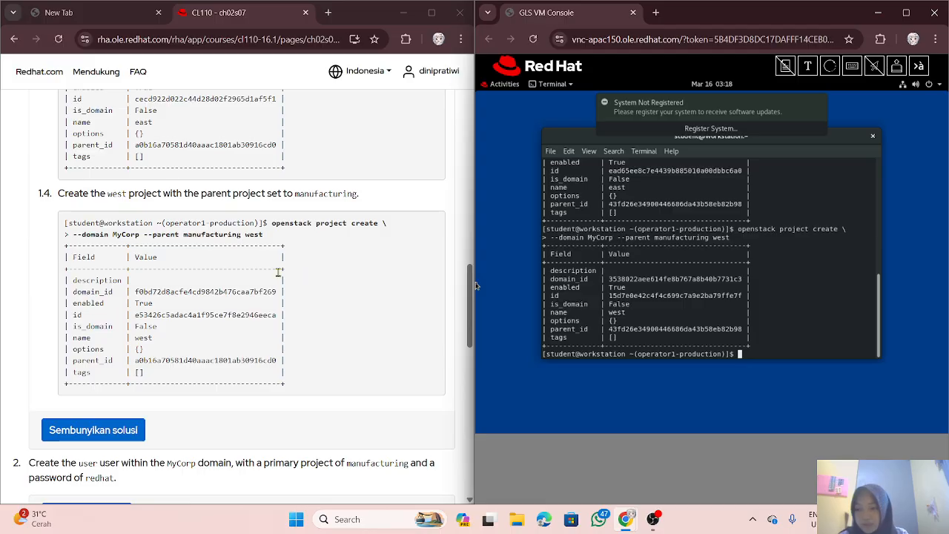
pyautogui.scroll(-3, 228, 292)
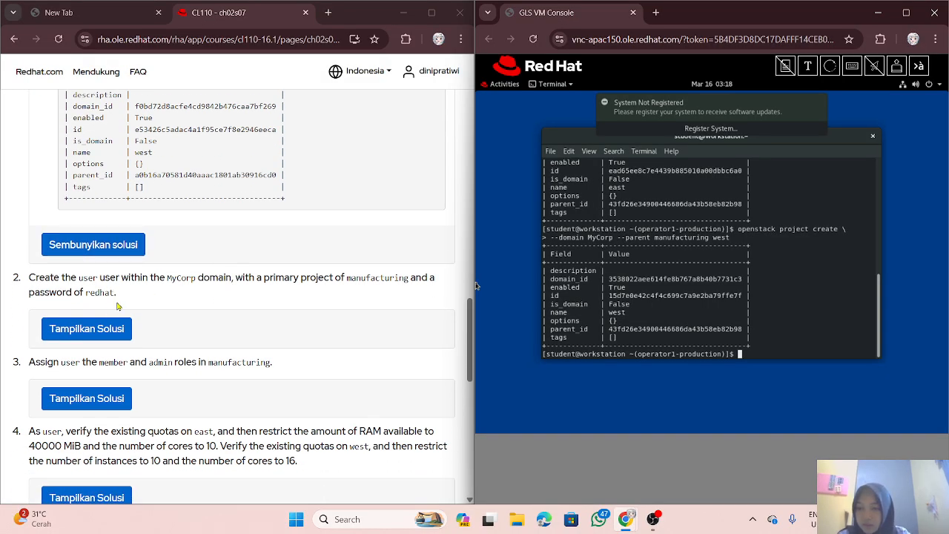
pyautogui.scroll(-1, 116, 305)
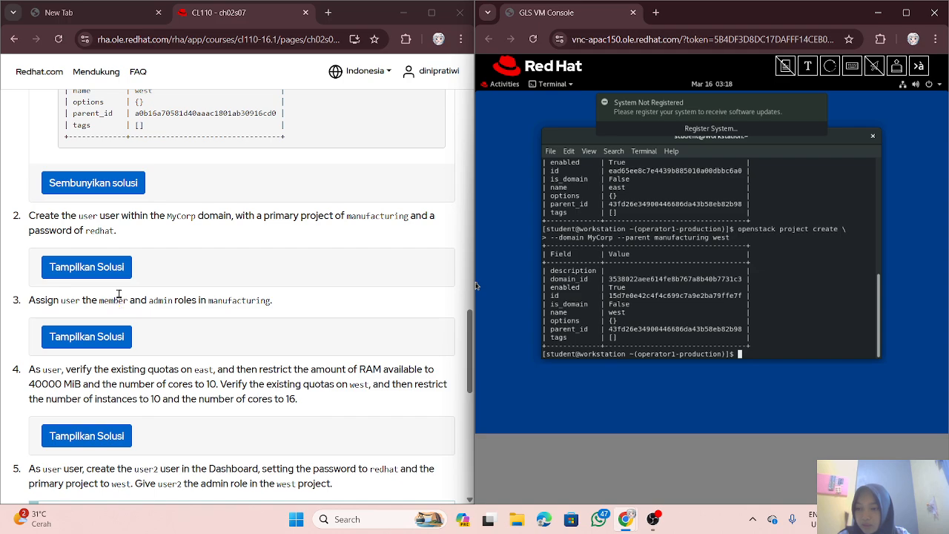
pyautogui.click(96, 267)
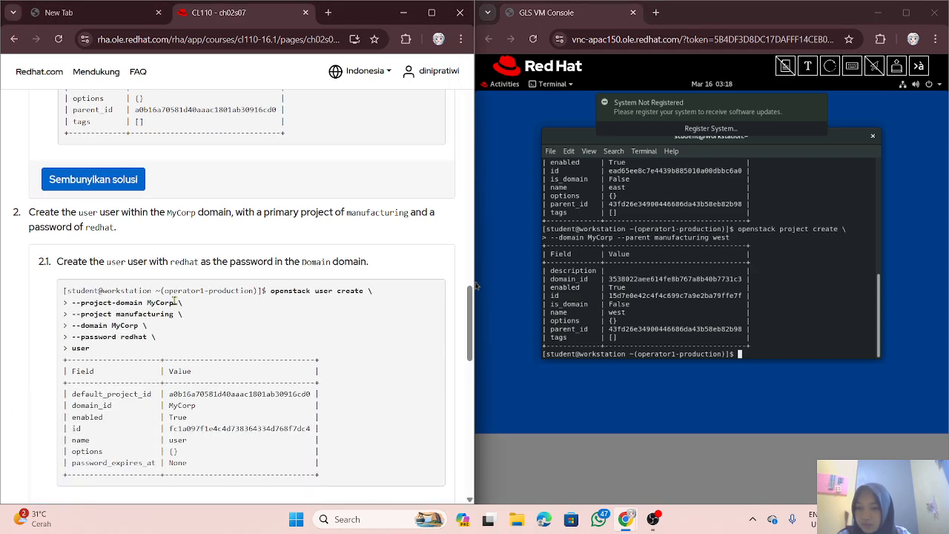
pyautogui.scroll(-1, 206, 297)
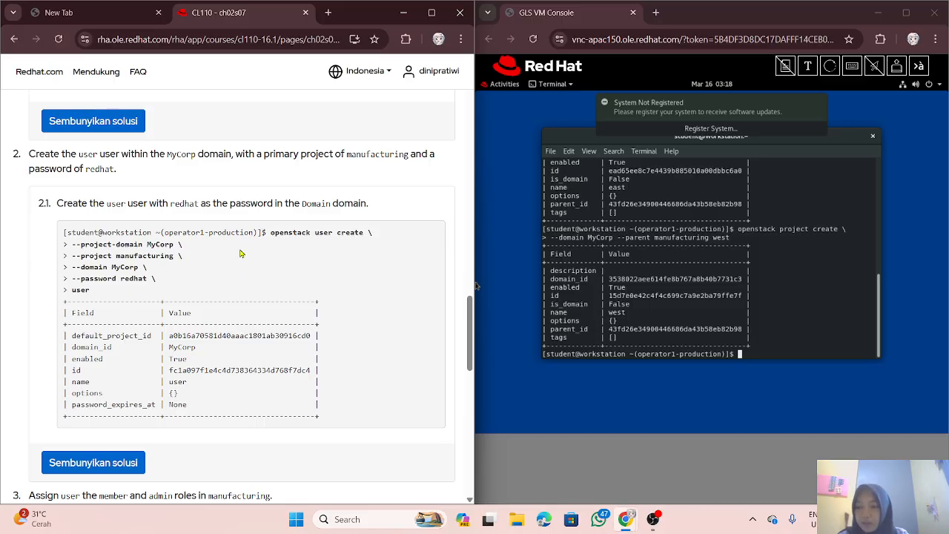
pyautogui.scroll(-1, 236, 252)
pyautogui.scroll(1, 235, 247)
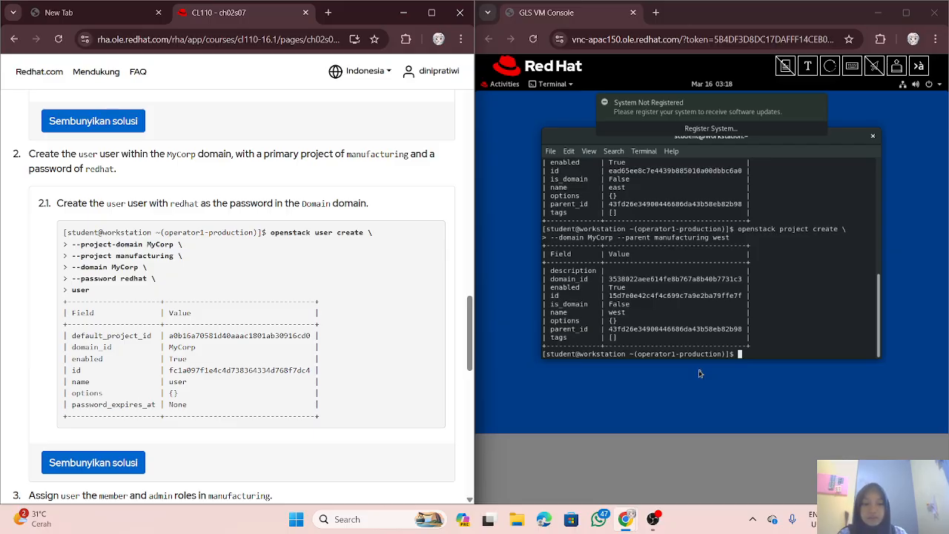
# Step: Begin an 'openstack user create' command with a '--domain MyCorp' continuation line
pyautogui.click(702, 335)
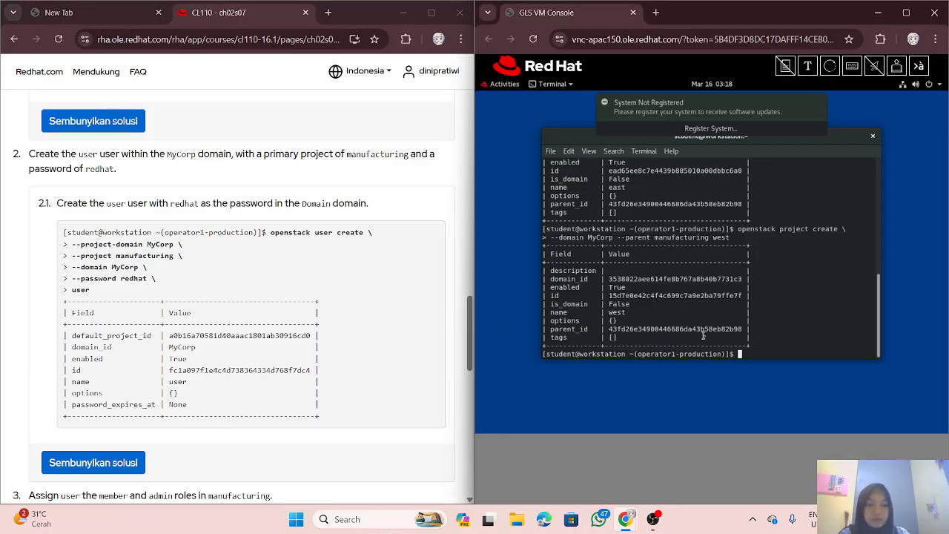
pyautogui.write('op')
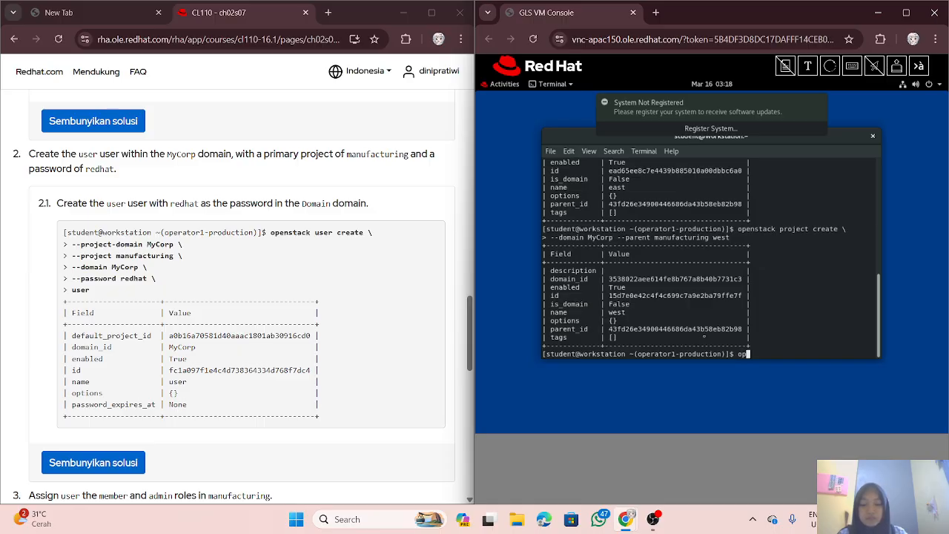
pyautogui.write('enstack')
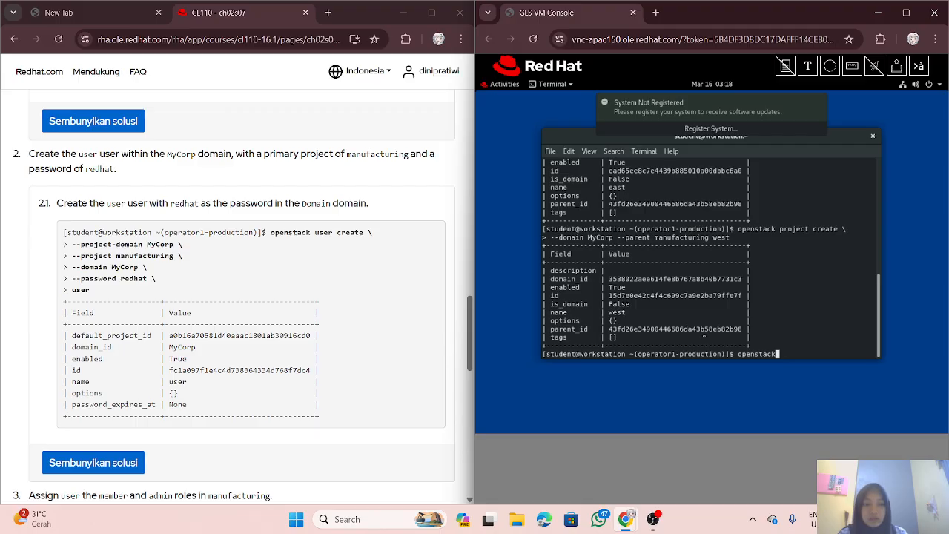
pyautogui.write(' use')
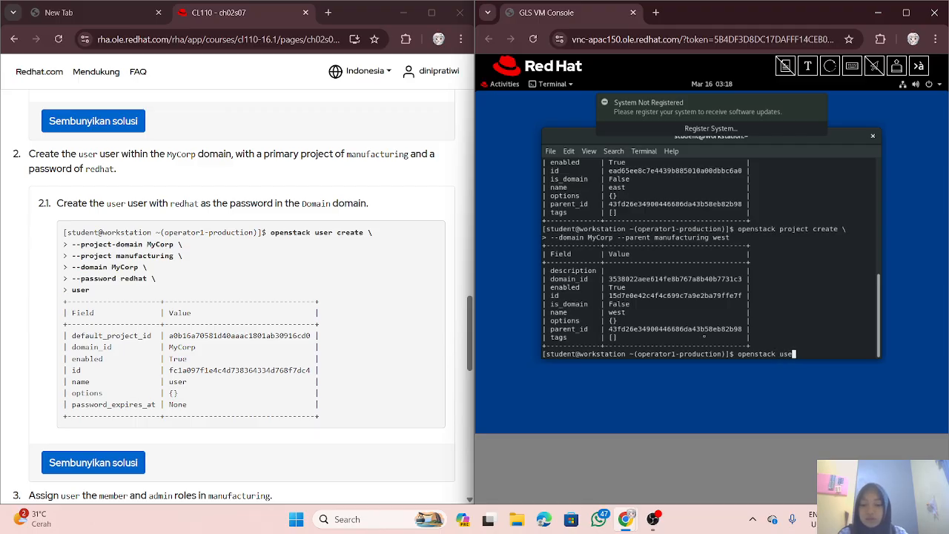
pyautogui.write('r create \\')
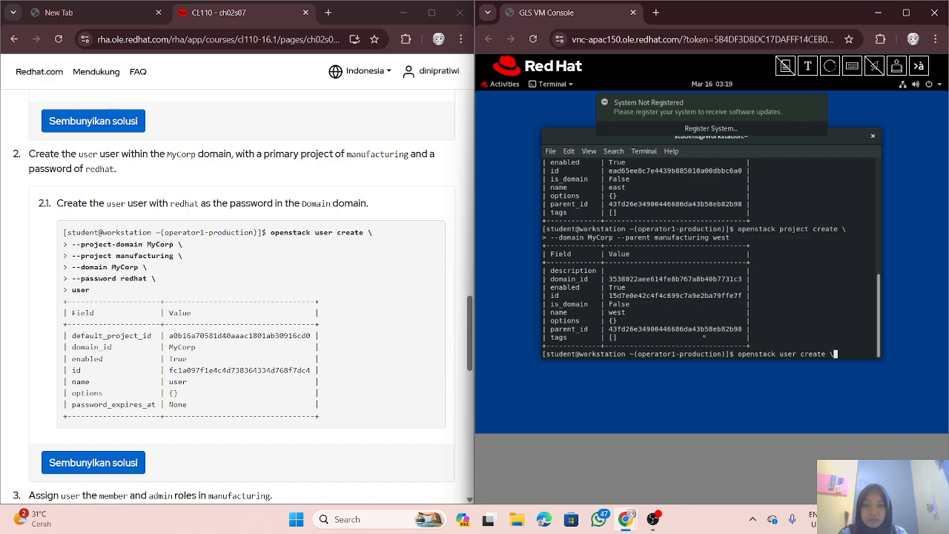
pyautogui.press('Return')
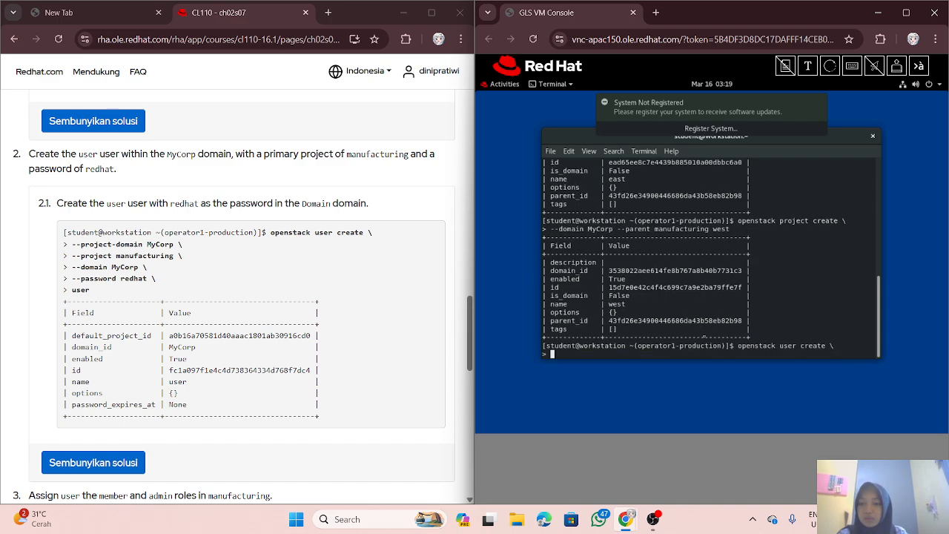
pyautogui.write('--')
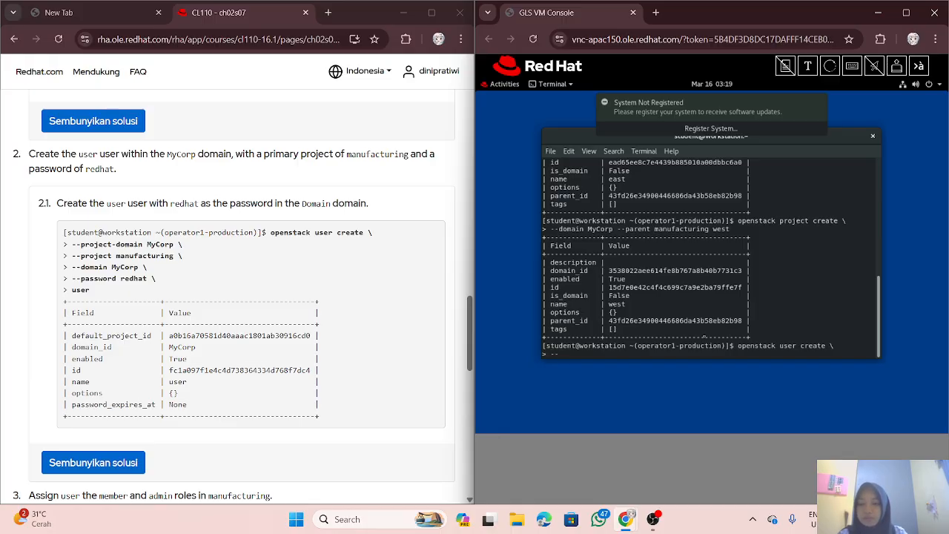
pyautogui.write('p')
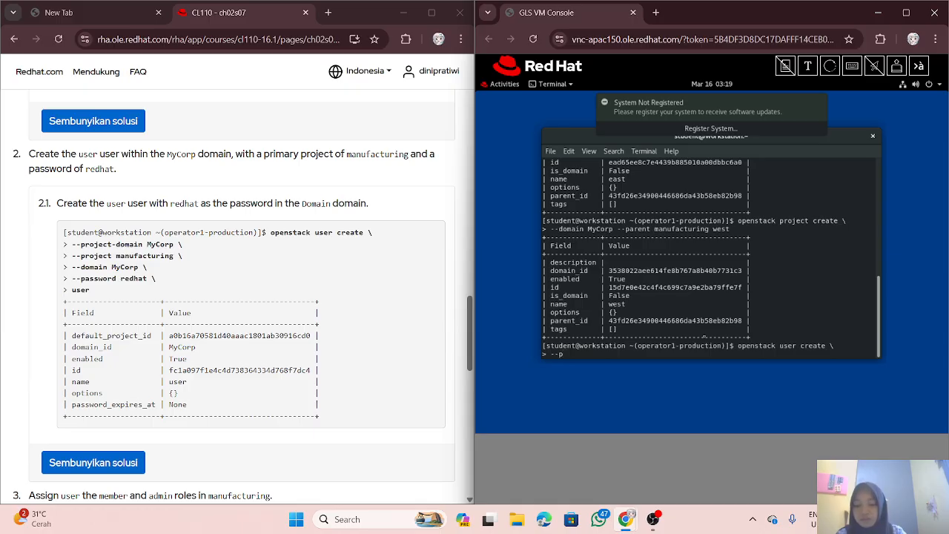
pyautogui.write('roject')
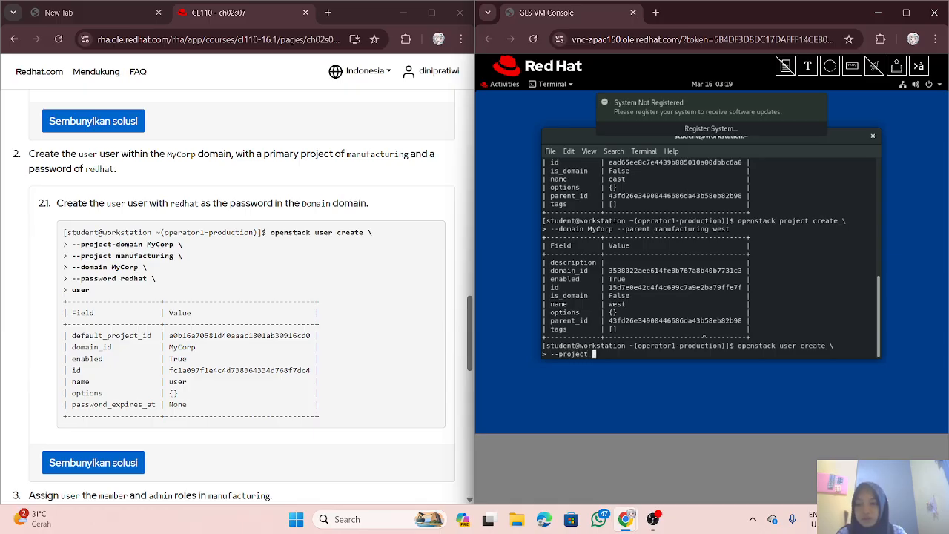
pyautogui.press('BackSpace')
pyautogui.write('-dom')
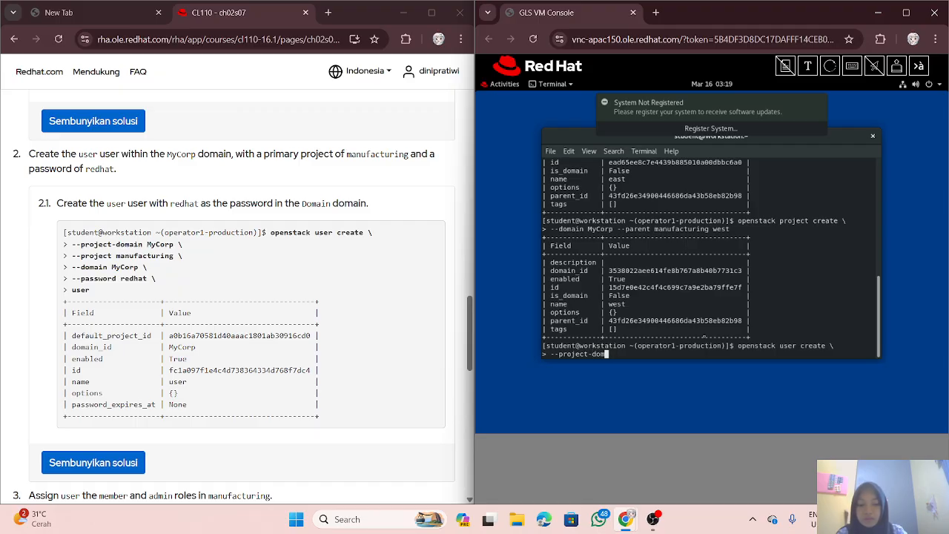
pyautogui.write('ain MyC')
pyautogui.write('o')
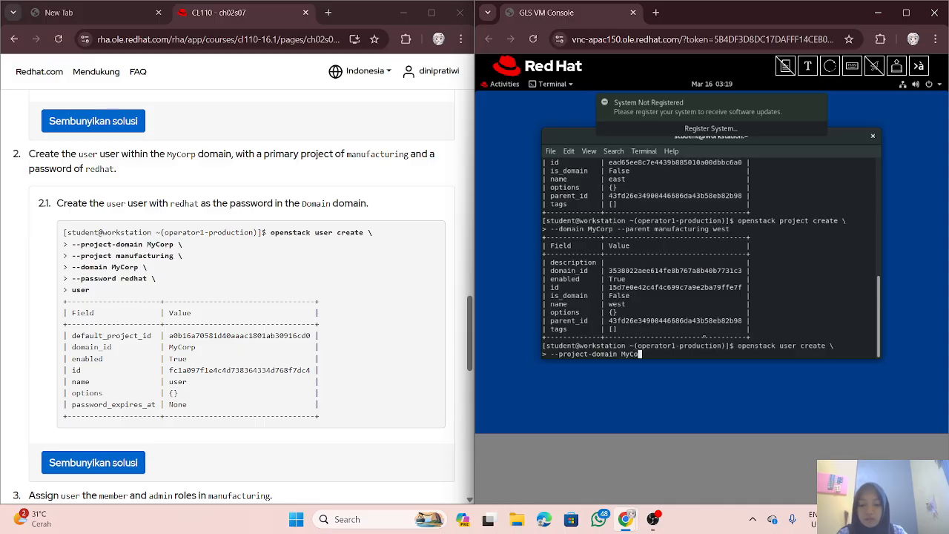
pyautogui.write('rp \\')
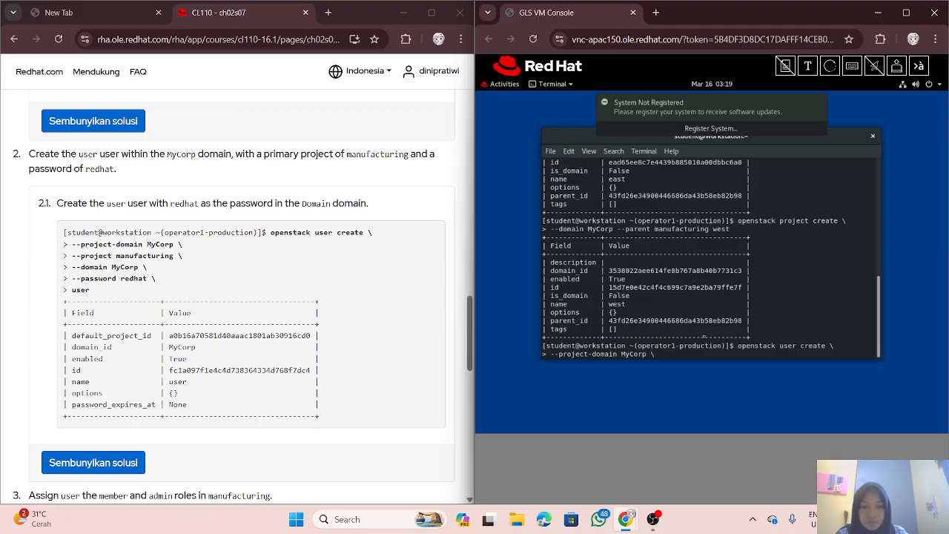
pyautogui.press('Return')
# Step: Add --project manufacturing, --domain MyCorp, the password and name 'user', then run it
pyautogui.write('--')
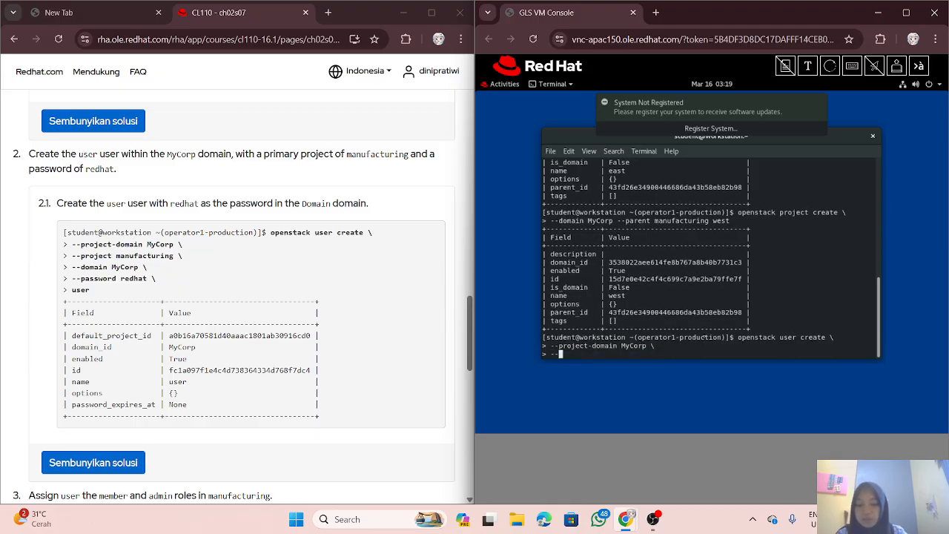
pyautogui.write('project ')
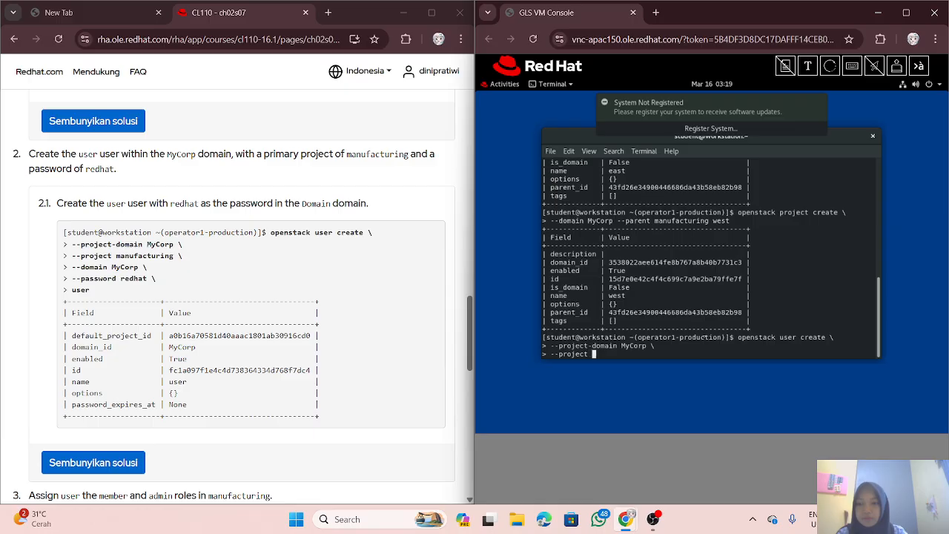
pyautogui.write('manufa')
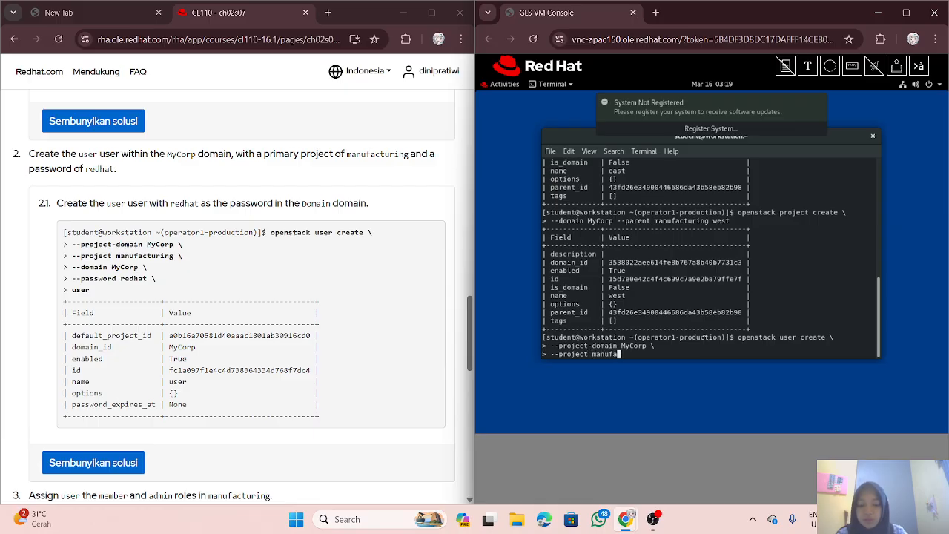
pyautogui.write('cturing \\')
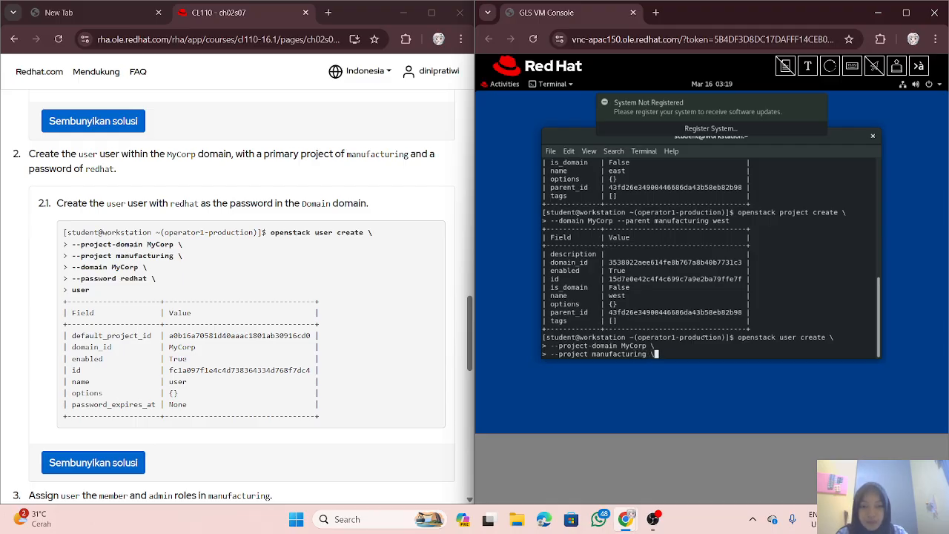
pyautogui.press('Return')
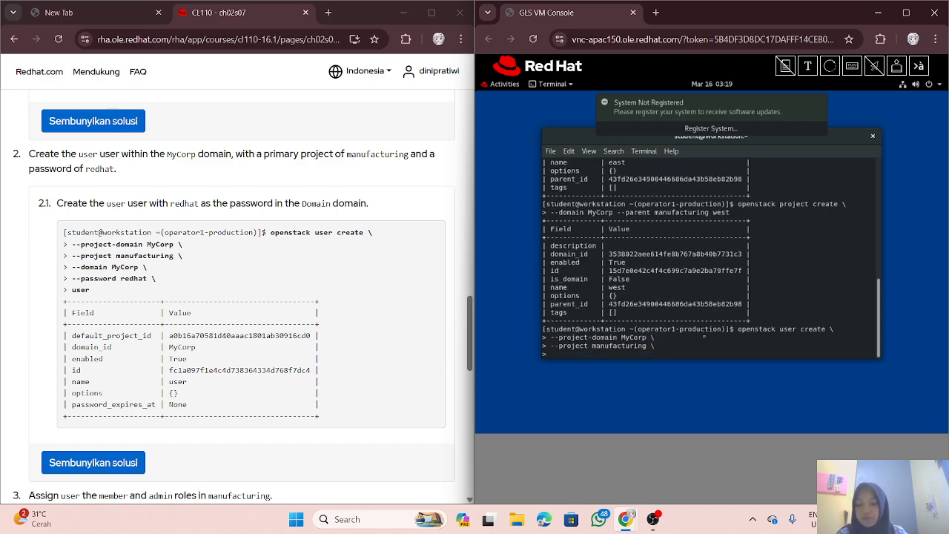
pyautogui.write('--do')
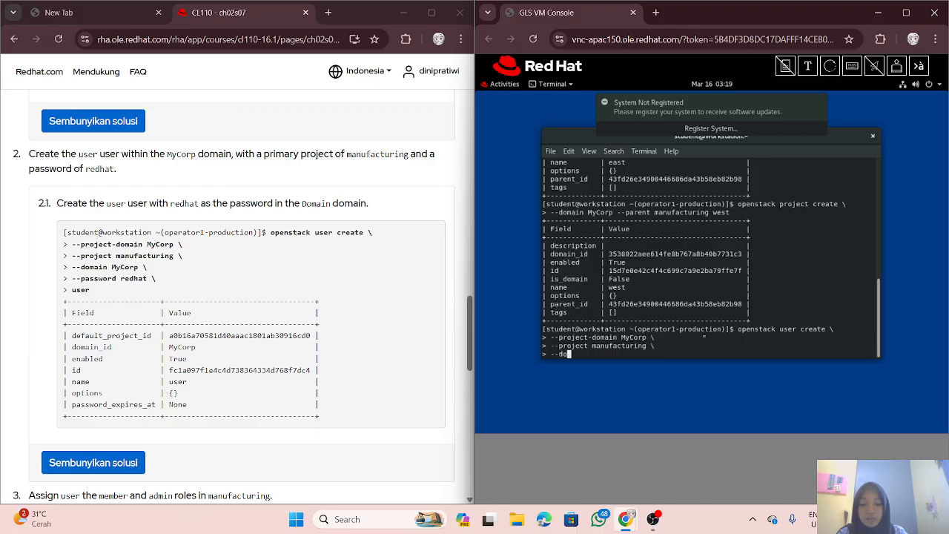
pyautogui.write('main ')
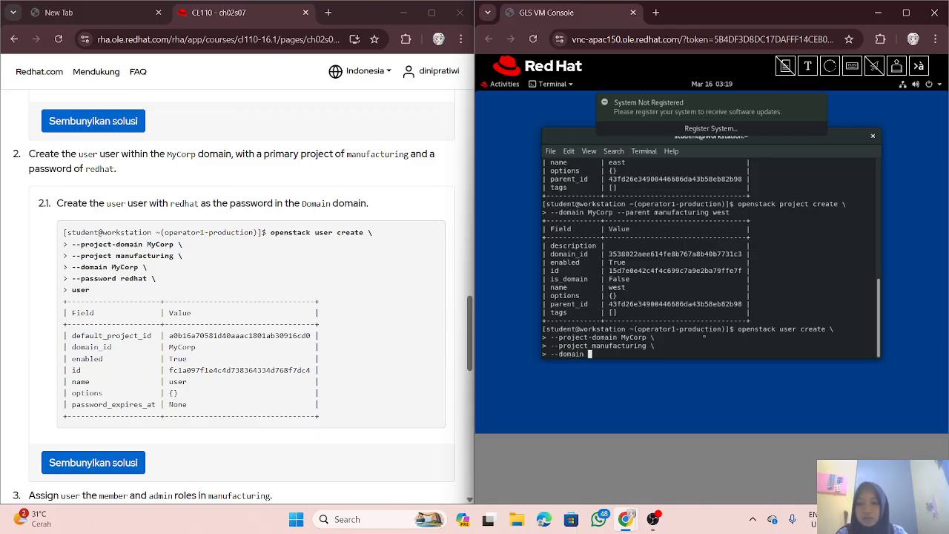
pyautogui.write('My')
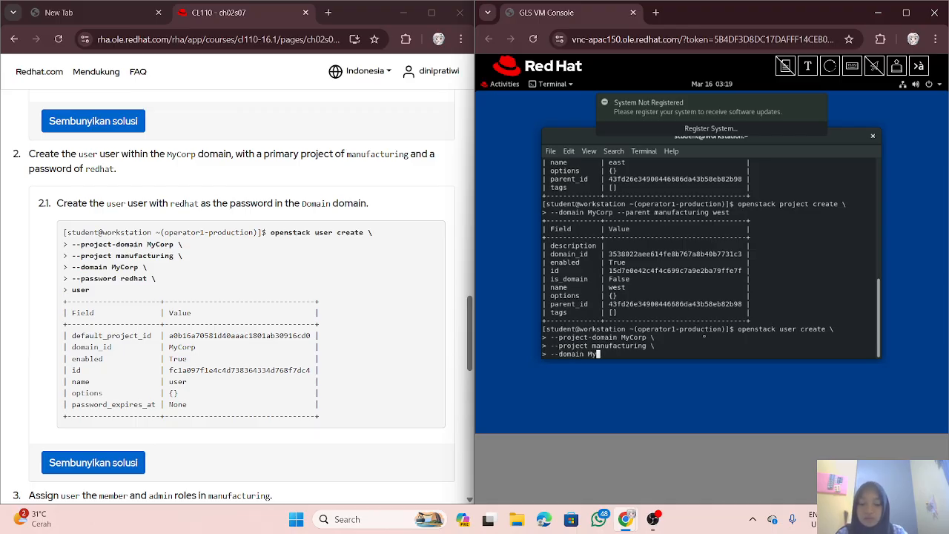
pyautogui.write('Corp')
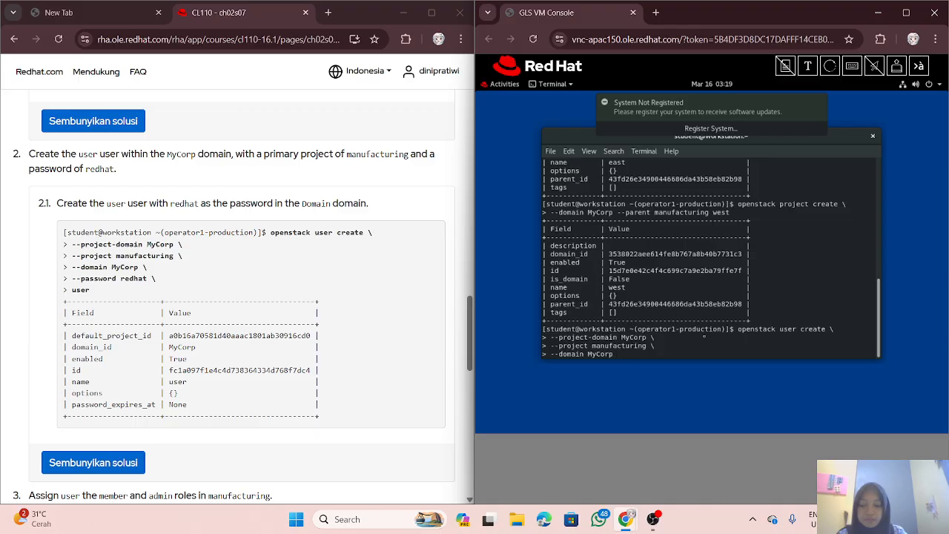
pyautogui.write(' \\')
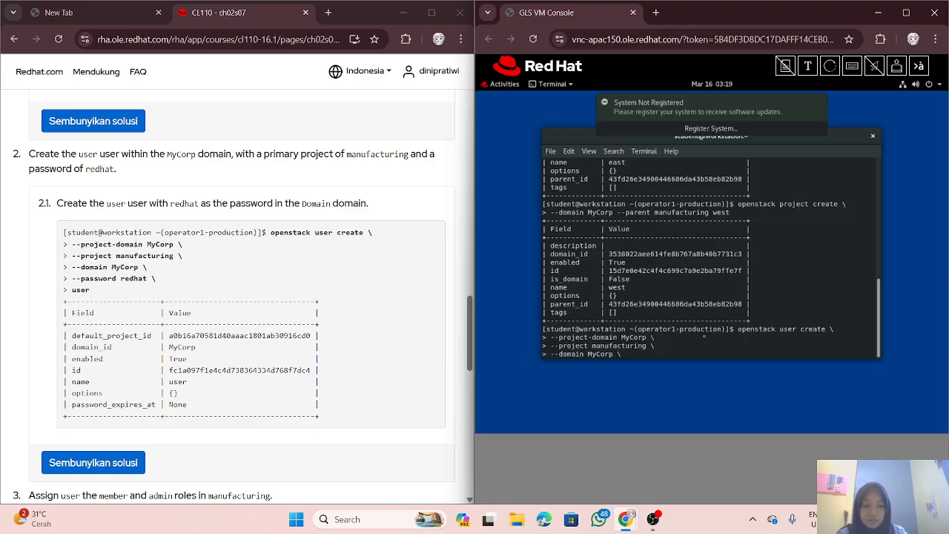
pyautogui.press('Return')
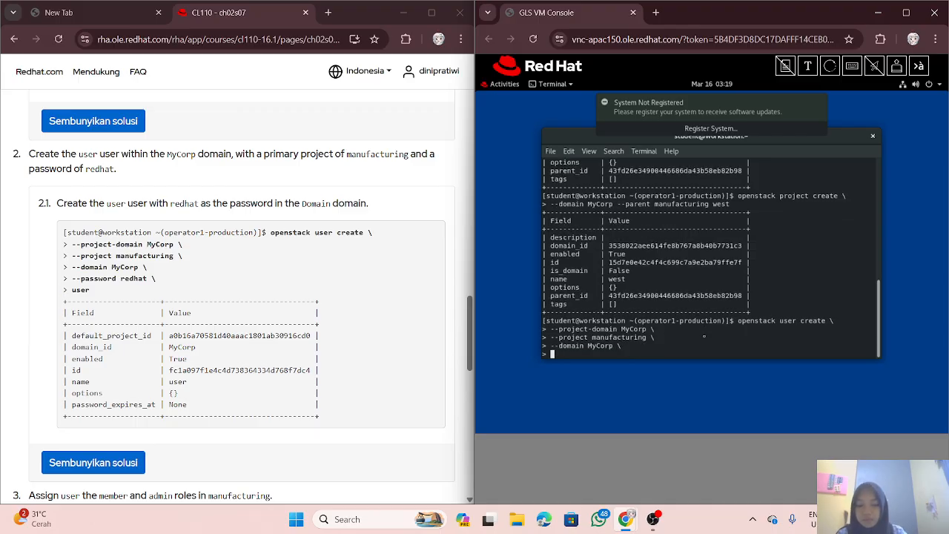
pyautogui.write('--password')
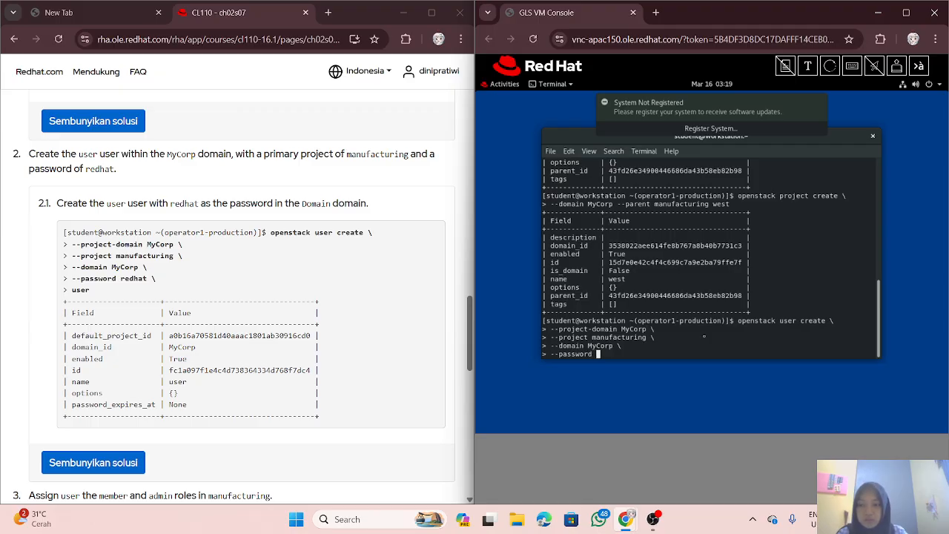
pyautogui.write(' redhat \\')
pyautogui.press('Return')
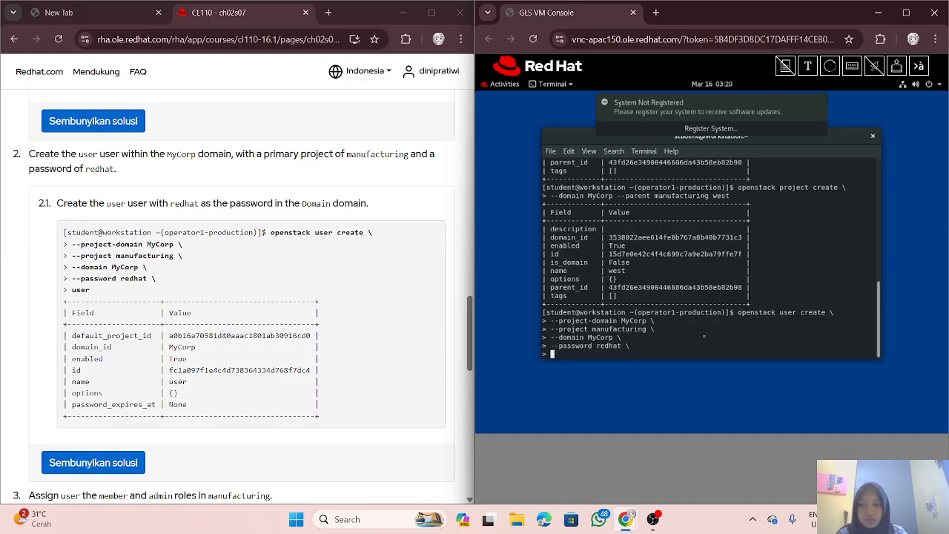
pyautogui.write('user')
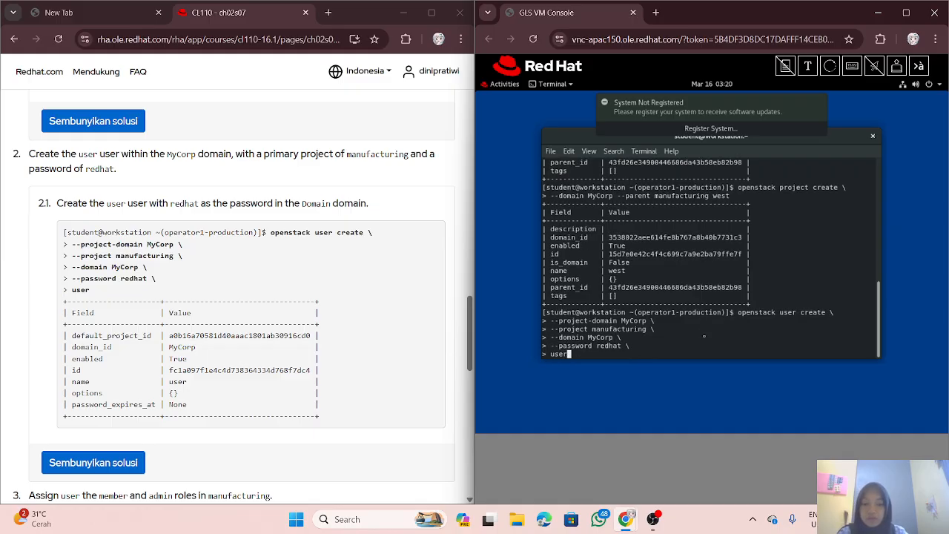
pyautogui.press('Return')
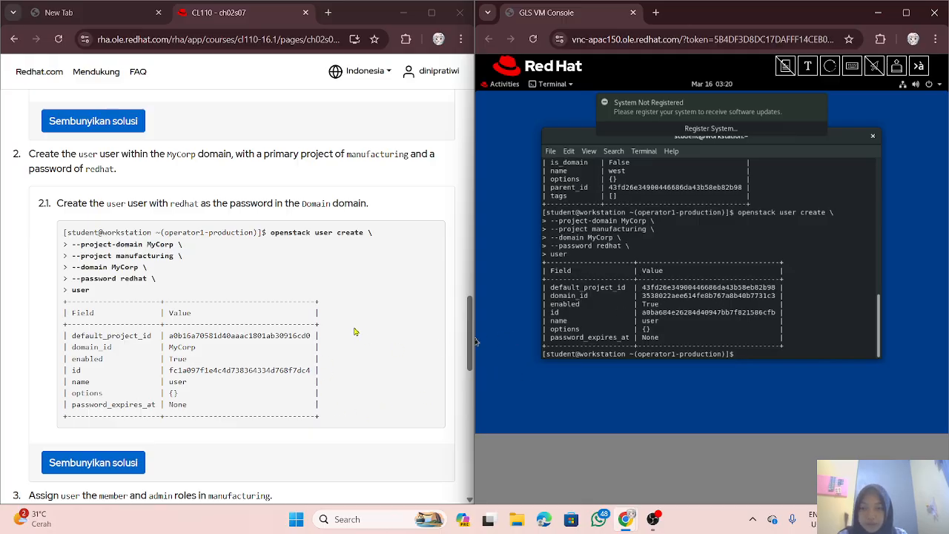
# Step: Reveal step 3's solution showing the commands that add the member and admin roles on manufacturing
pyautogui.scroll(-3, 334, 341)
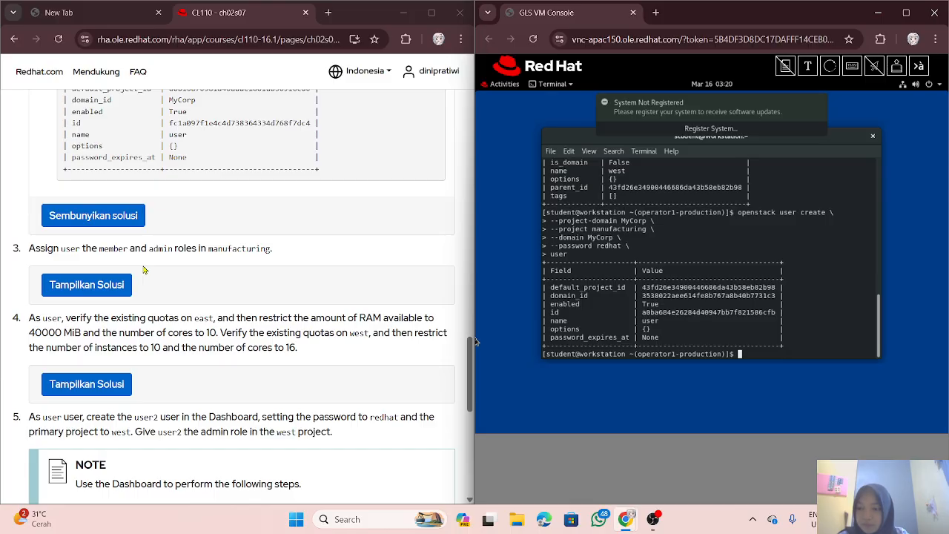
pyautogui.click(125, 280)
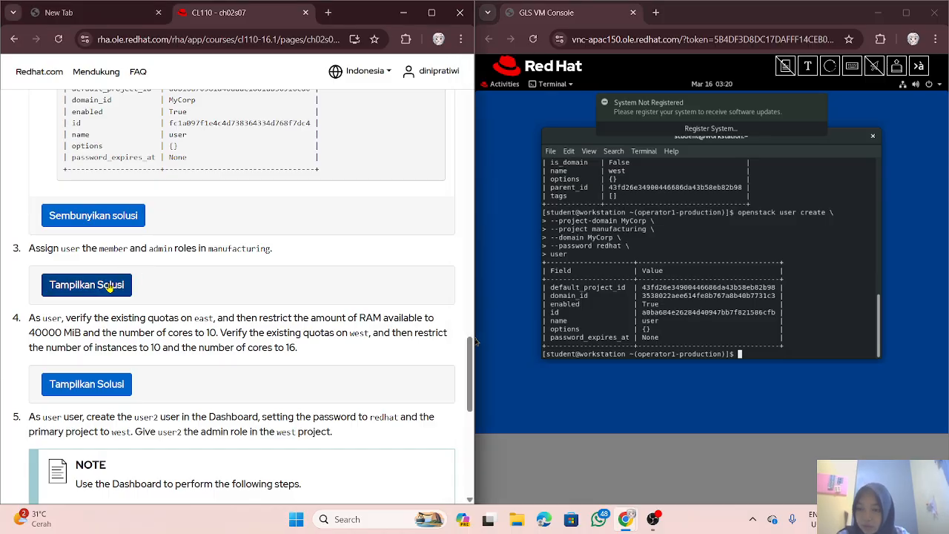
pyautogui.scroll(-2, 125, 280)
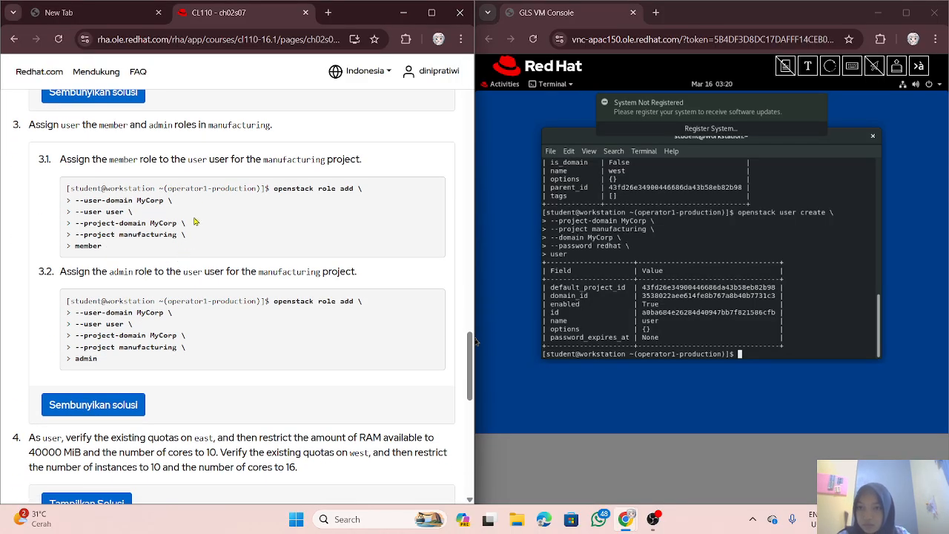
pyautogui.scroll(-1, 328, 214)
pyautogui.scroll(1, 329, 214)
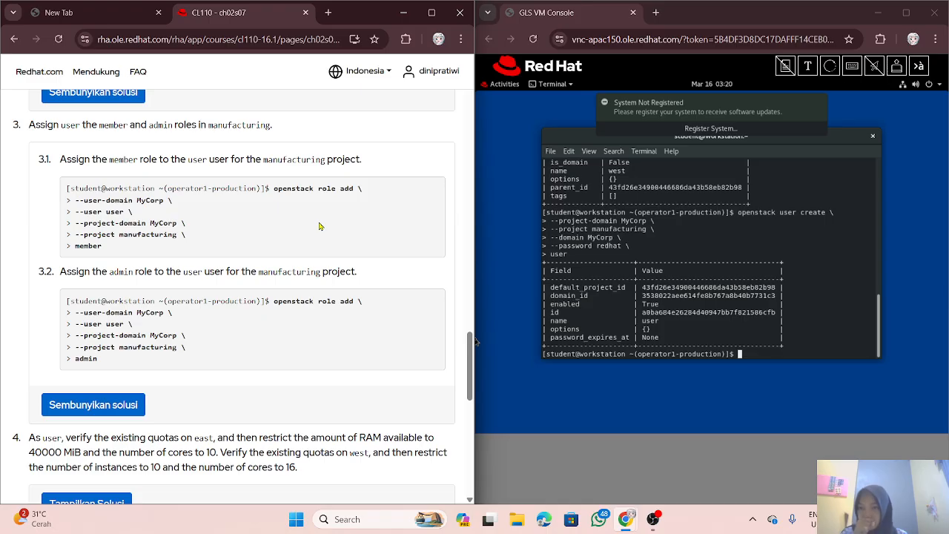
pyautogui.click(595, 295)
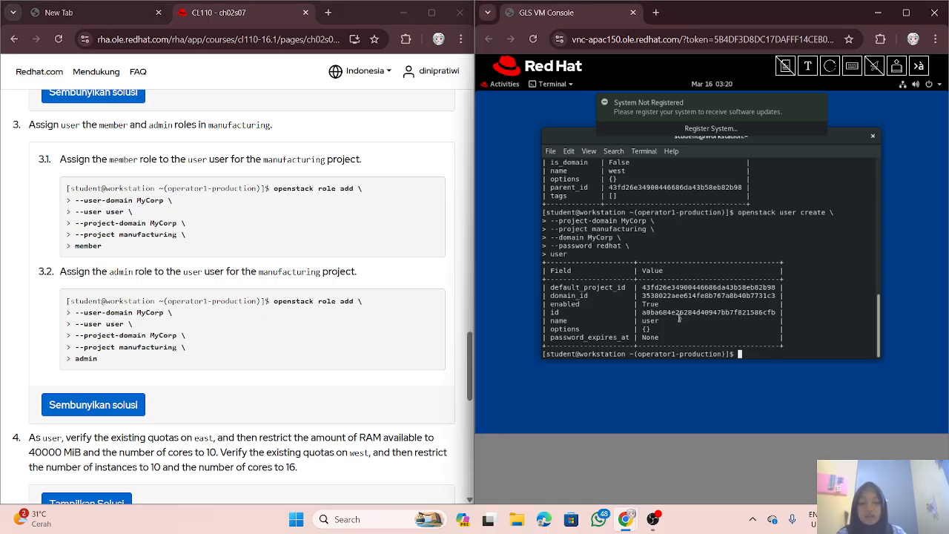
# Step: Start an 'openstack role add' command with --user-domain MyCorp, fixing the mistyped letters
pyautogui.write('openst')
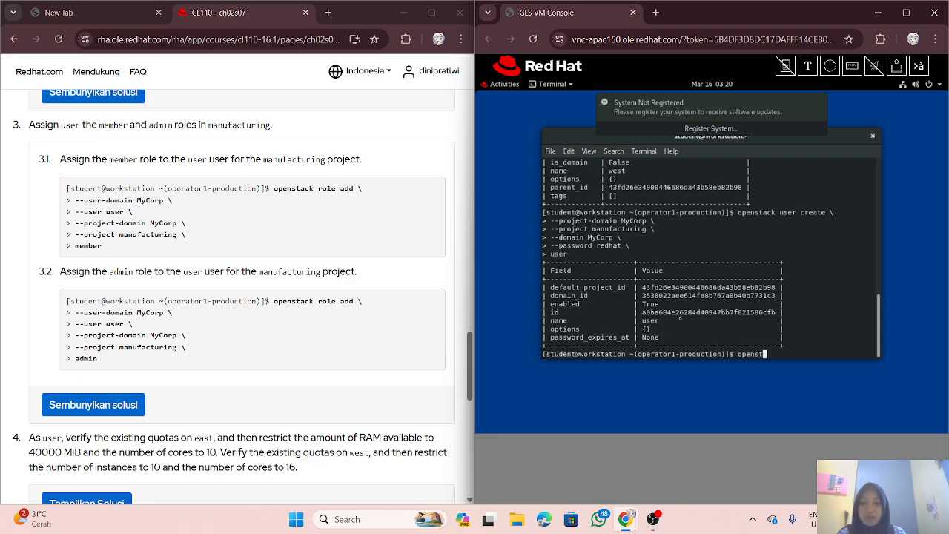
pyautogui.write('ack rrrrrrrrrrrrole')
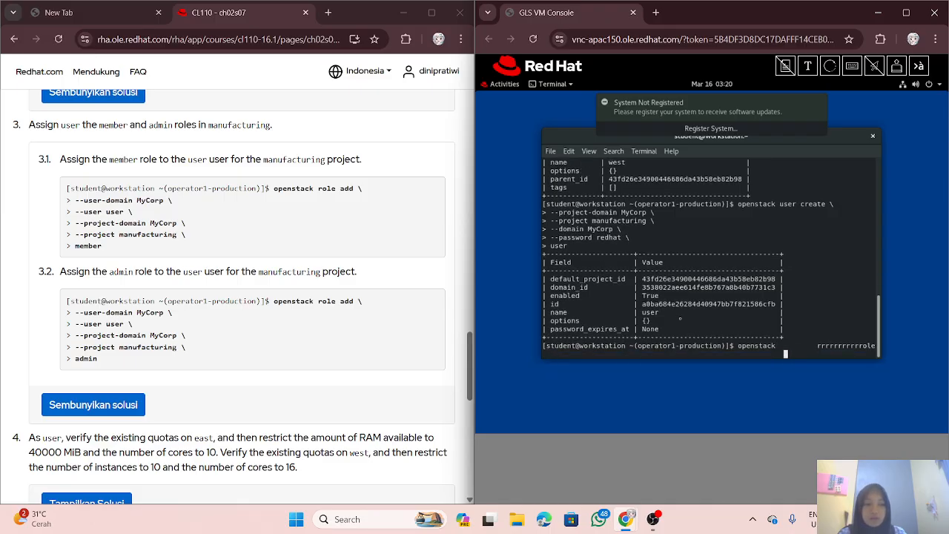
pyautogui.write('                     add')
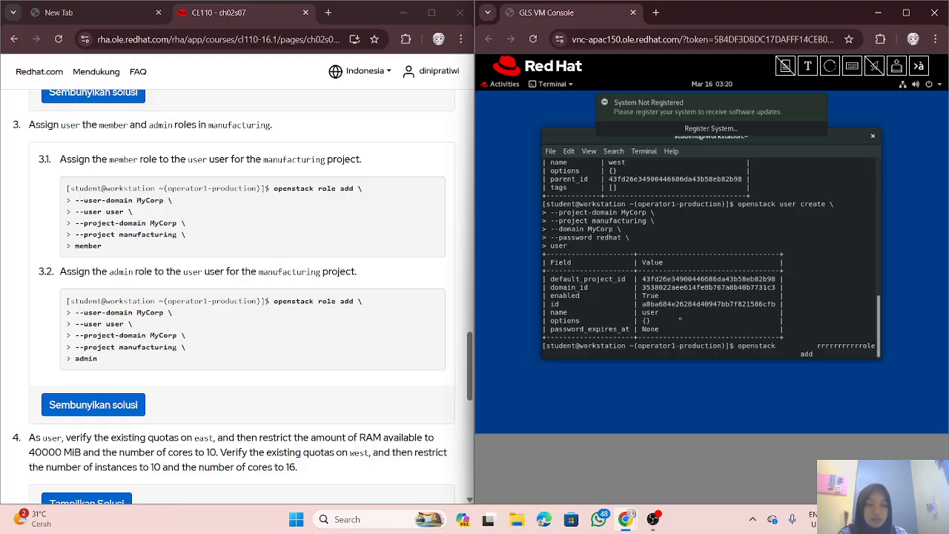
pyautogui.press('BackSpace')
pyautogui.press('BackSpace')
pyautogui.press('BackSpace')
pyautogui.press('BackSpace')
pyautogui.press('BackSpace')
pyautogui.press('BackSpace')
pyautogui.press('BackSpace')
pyautogui.press('BackSpace')
pyautogui.press('BackSpace')
pyautogui.press('BackSpace')
pyautogui.press('BackSpace')
pyautogui.press('BackSpace')
pyautogui.press('BackSpace')
pyautogui.press('BackSpace')
pyautogui.press('BackSpace')
pyautogui.press('BackSpace')
pyautogui.press('BackSpace')
pyautogui.press('BackSpace')
pyautogui.press('BackSpace')
pyautogui.press('BackSpace')
pyautogui.press('BackSpace')
pyautogui.press('BackSpace')
pyautogui.press('BackSpace')
pyautogui.press('BackSpace')
pyautogui.press('BackSpace')
pyautogui.press('BackSpace')
pyautogui.press('BackSpace')
pyautogui.press('BackSpace')
pyautogui.press('BackSpace')
pyautogui.press('BackSpace')
pyautogui.press('BackSpace')
pyautogui.press('BackSpace')
pyautogui.press('BackSpace')
pyautogui.press('BackSpace')
pyautogui.press('BackSpace')
pyautogui.press('BackSpace')
pyautogui.press('BackSpace')
pyautogui.press('BackSpace')
pyautogui.press('BackSpace')
pyautogui.press('BackSpace')
pyautogui.press('BackSpace')
pyautogui.press('BackSpace')
pyautogui.press('BackSpace')
pyautogui.press('BackSpace')
pyautogui.press('BackSpace')
pyautogui.press('BackSpace')
pyautogui.press('BackSpace')
pyautogui.press('BackSpace')
pyautogui.press('BackSpace')
pyautogui.press('BackSpace')
pyautogui.press('BackSpace')
pyautogui.press('BackSpace')
pyautogui.press('BackSpace')
pyautogui.press('BackSpace')
pyautogui.press('BackSpace')
pyautogui.press('BackSpace')
pyautogui.press('BackSpace')
pyautogui.press('BackSpace')
pyautogui.press('BackSpace')
pyautogui.press('BackSpace')
pyautogui.press('BackSpace')
pyautogui.press('BackSpace')
pyautogui.press('BackSpace')
pyautogui.press('BackSpace')
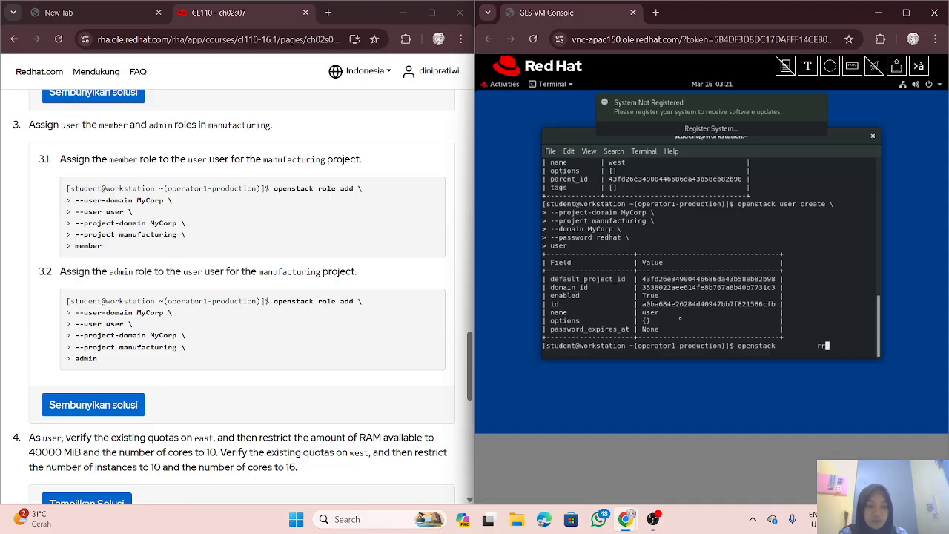
pyautogui.press('BackSpace')
pyautogui.press('BackSpace')
pyautogui.press('BackSpace')
pyautogui.press('BackSpace')
pyautogui.press('BackSpace')
pyautogui.press('BackSpace')
pyautogui.press('BackSpace')
pyautogui.press('BackSpace')
pyautogui.press('BackSpace')
pyautogui.press('BackSpace')
pyautogui.press('BackSpace')
pyautogui.write('ro')
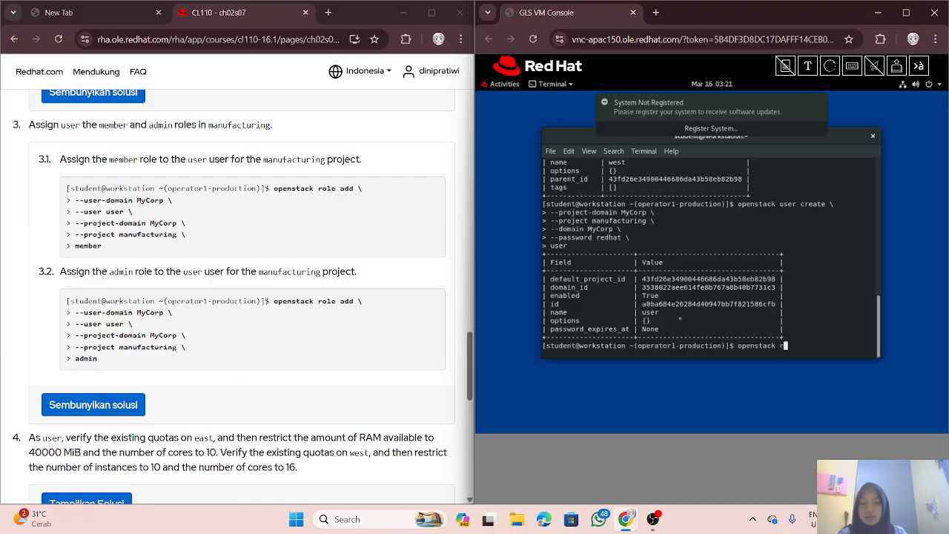
pyautogui.write('le ')
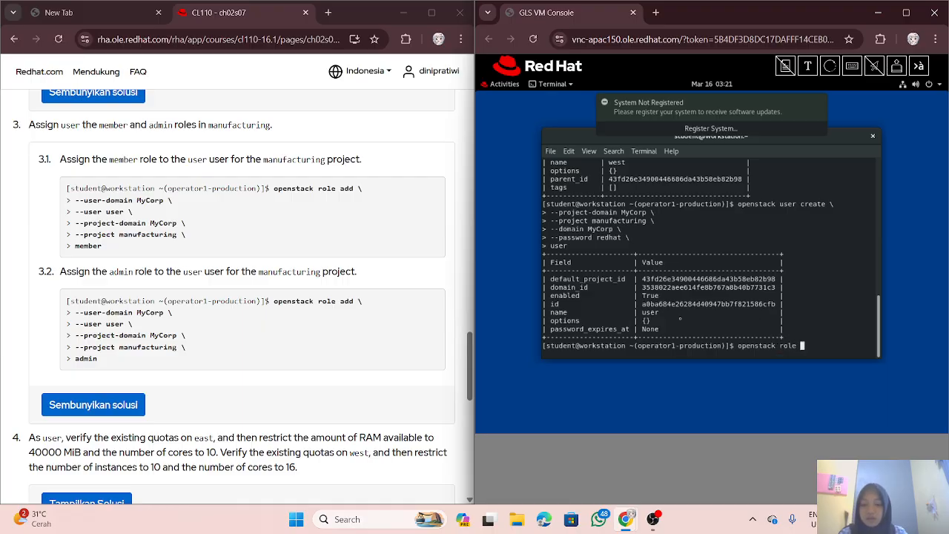
pyautogui.write('add \\')
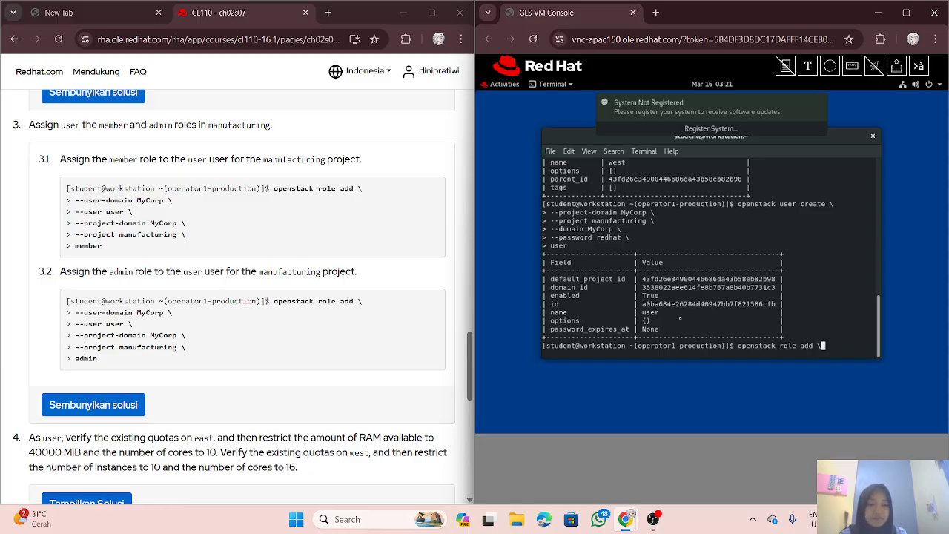
pyautogui.press('Return')
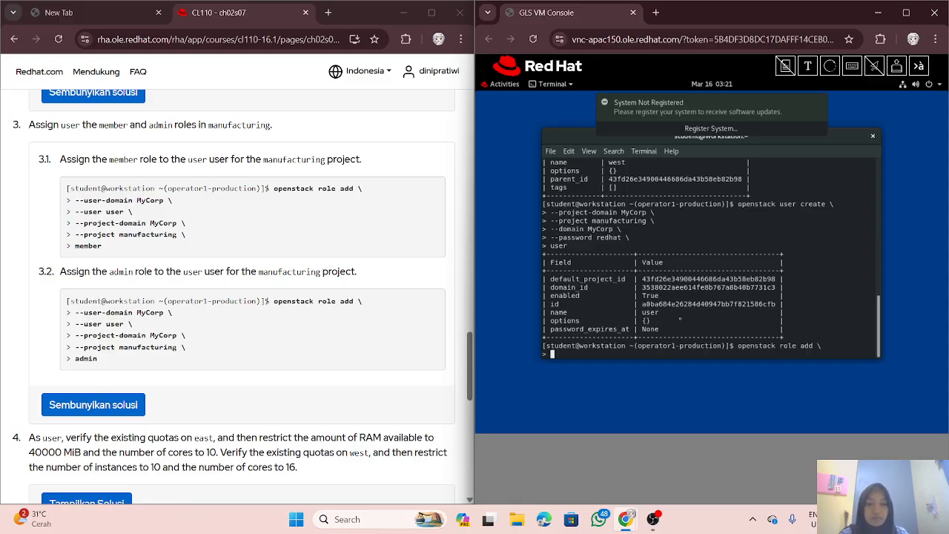
pyautogui.write('--')
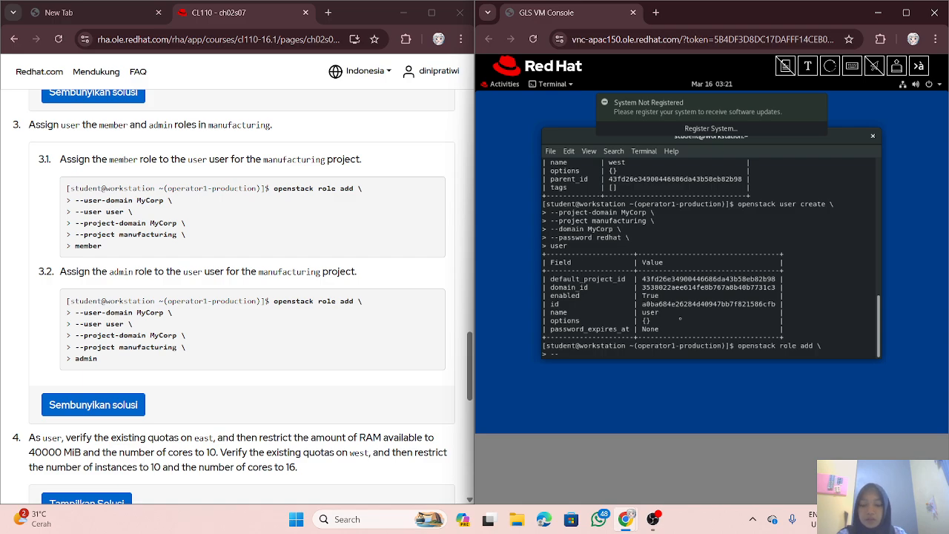
pyautogui.write('user')
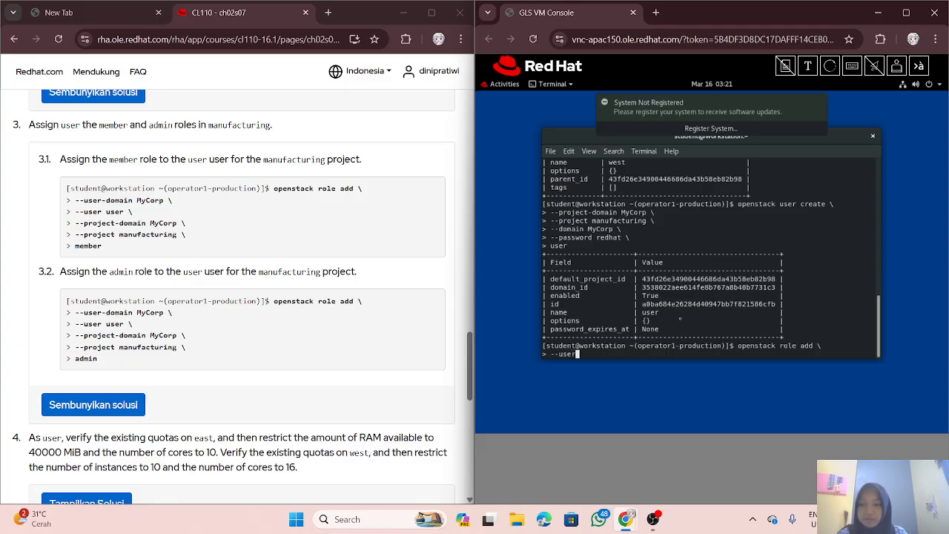
pyautogui.write('-doma')
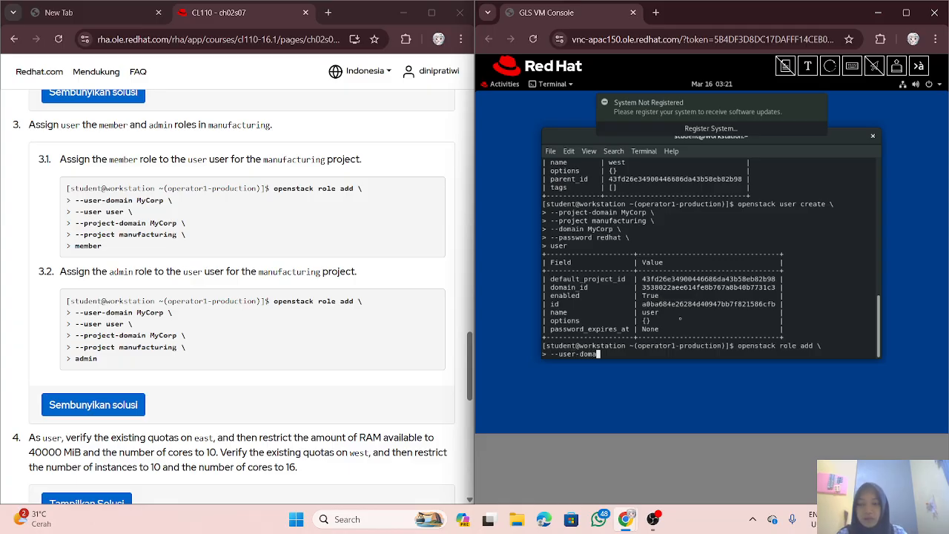
pyautogui.write('in M')
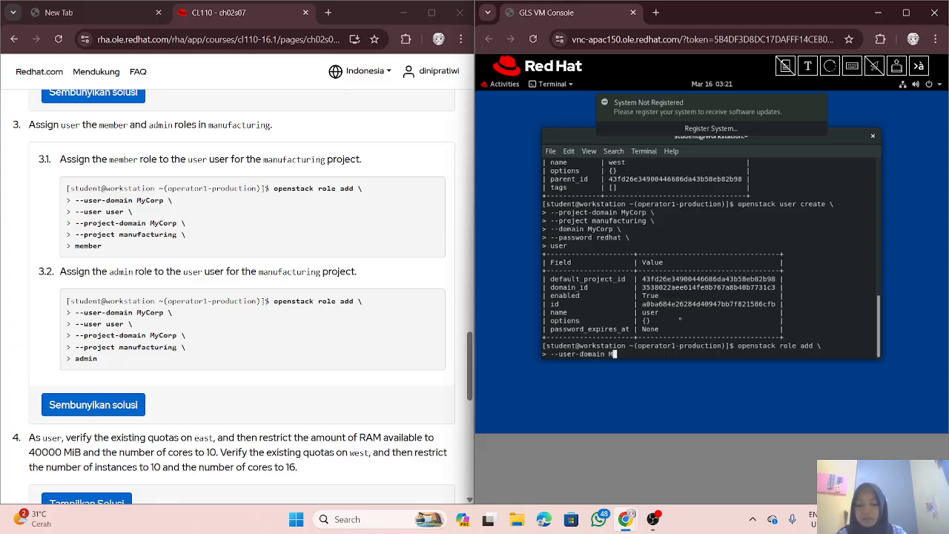
pyautogui.write('yCorp')
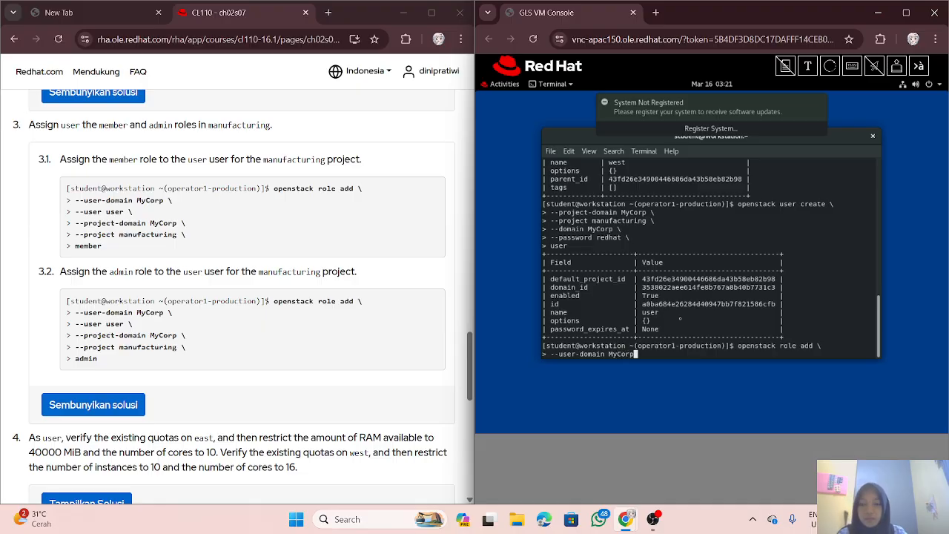
pyautogui.write(' \\')
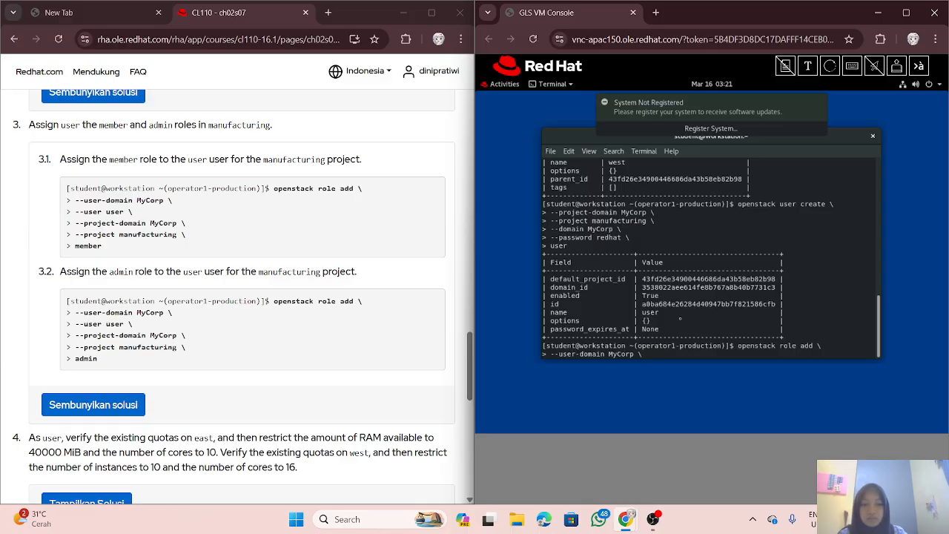
pyautogui.press('Return')
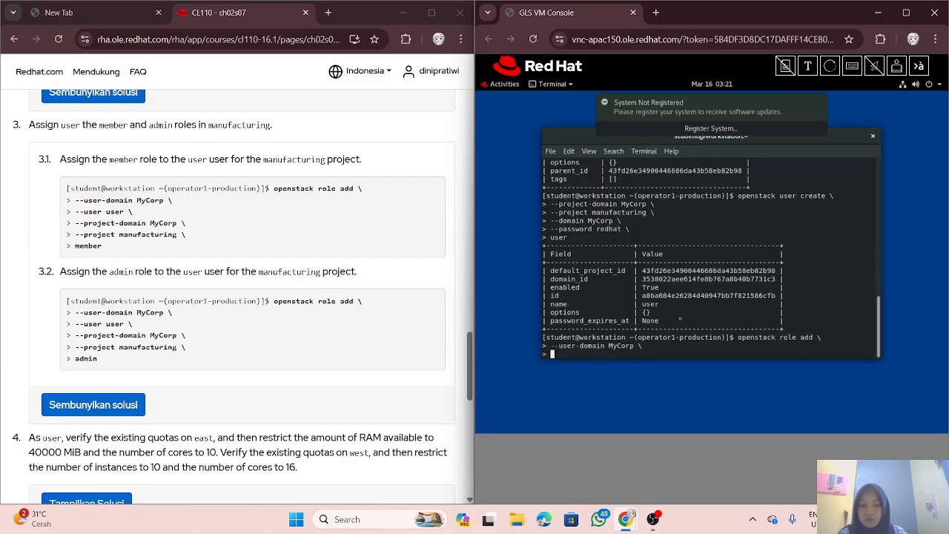
# Step: Finish it with --user user, --project-domain MyCorp, --project manufacturing and role member, then run it
pyautogui.write('--u')
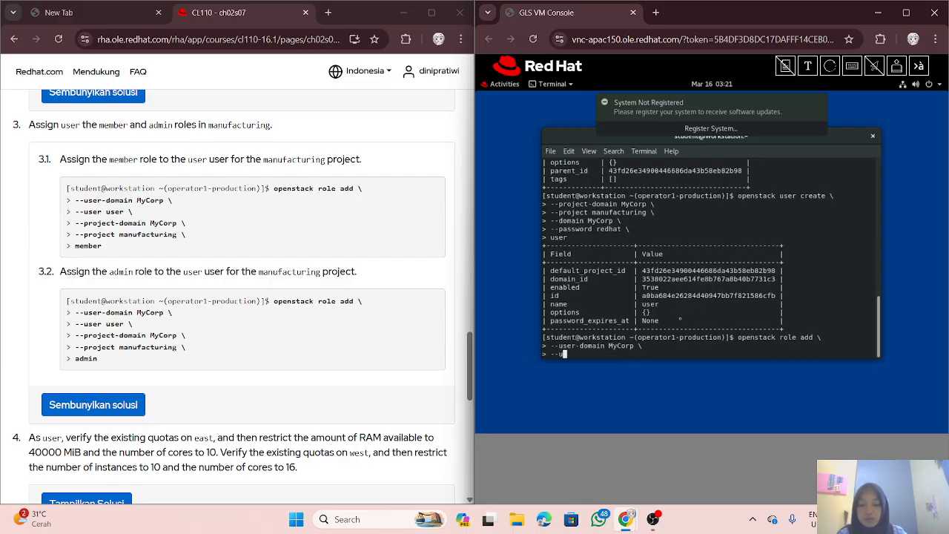
pyautogui.write('ser user')
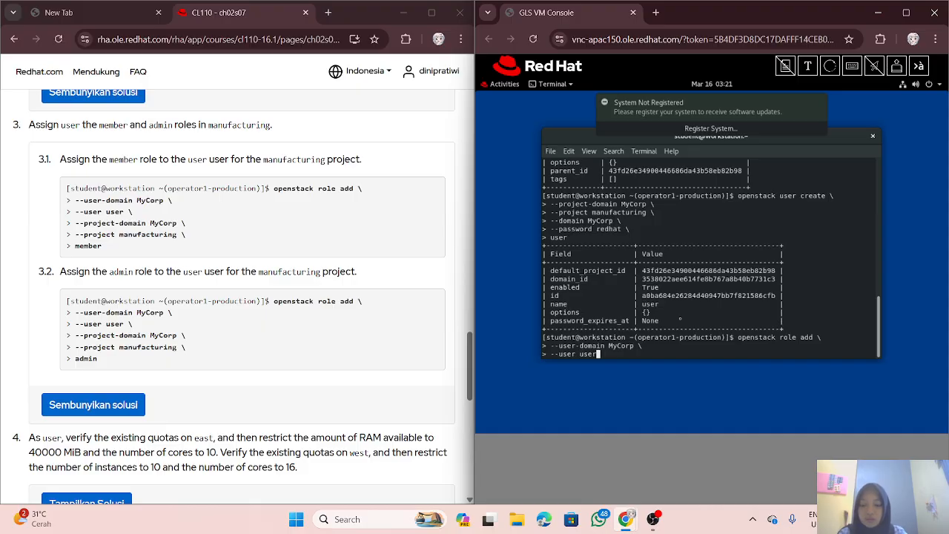
pyautogui.write(' \\')
pyautogui.press('Return')
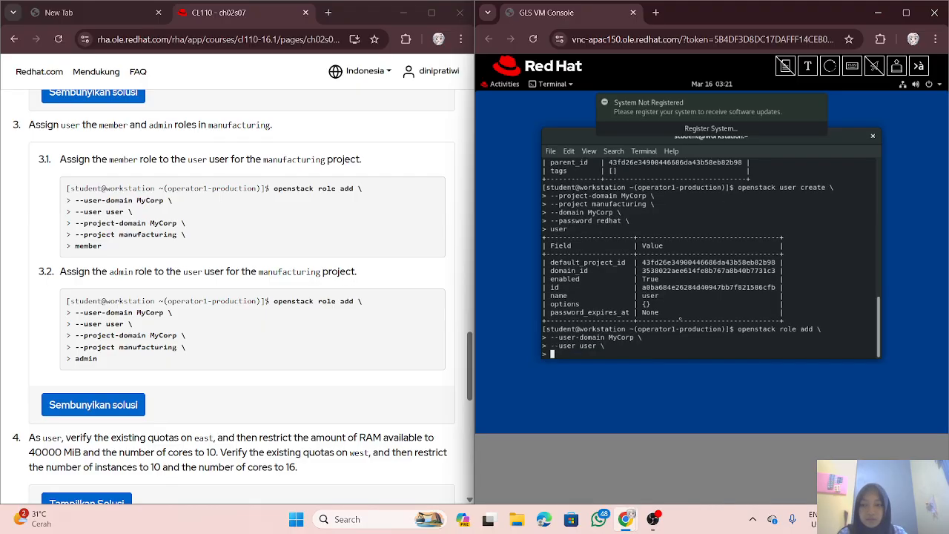
pyautogui.write('--project')
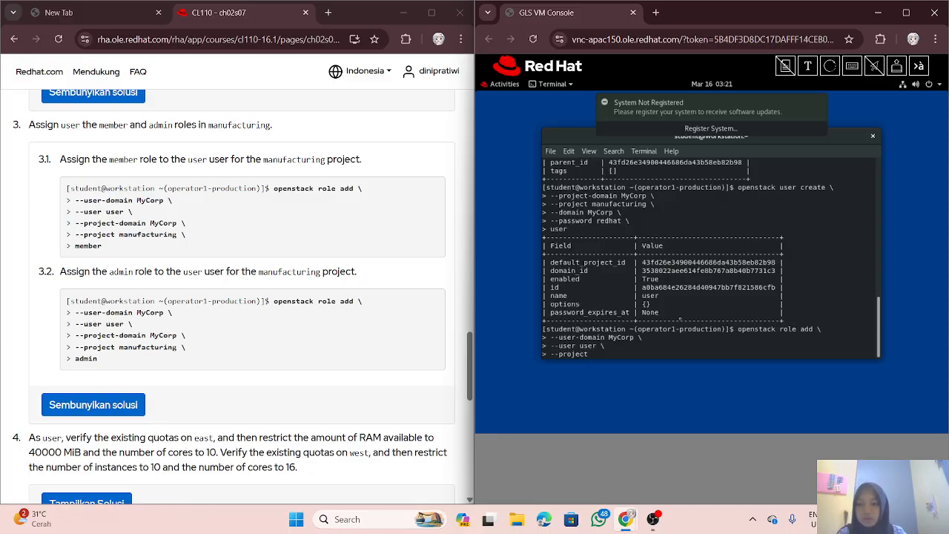
pyautogui.write('-doma')
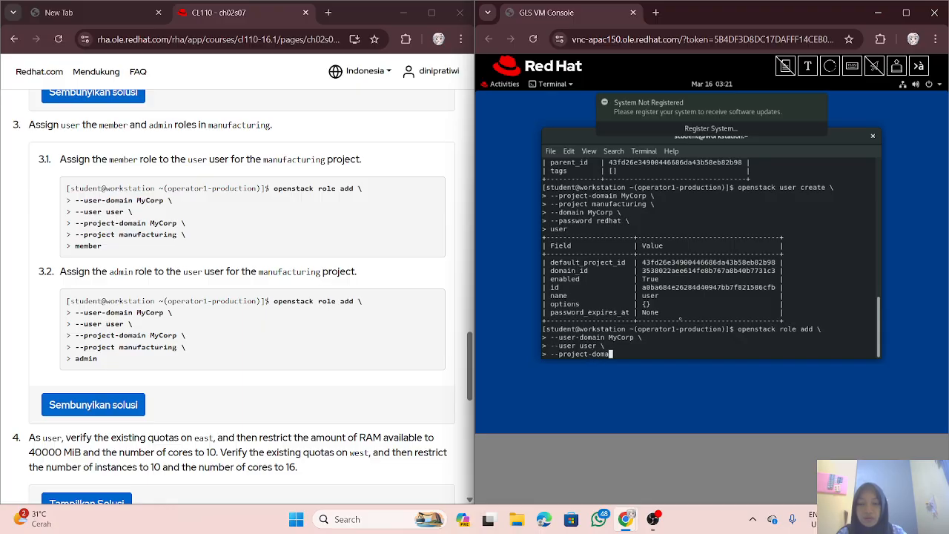
pyautogui.write('in MyCorp')
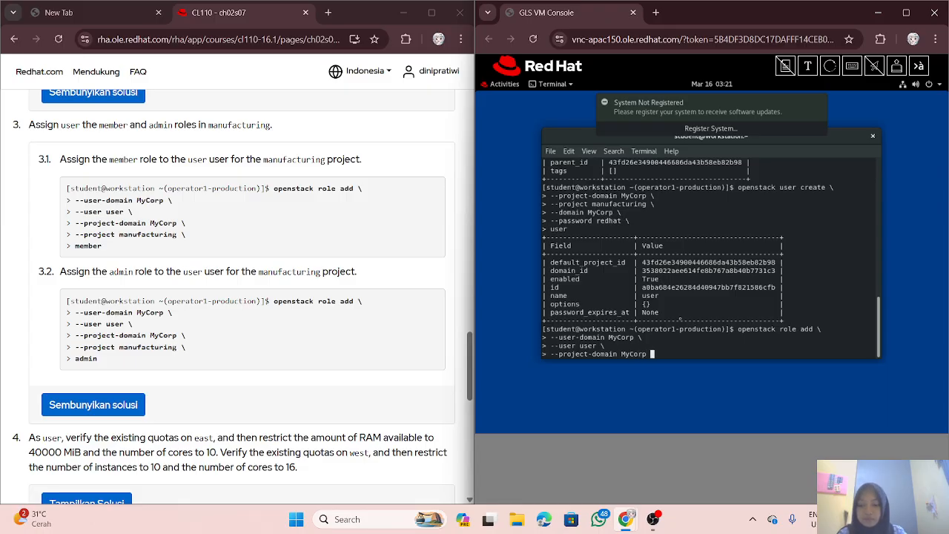
pyautogui.write(' \\')
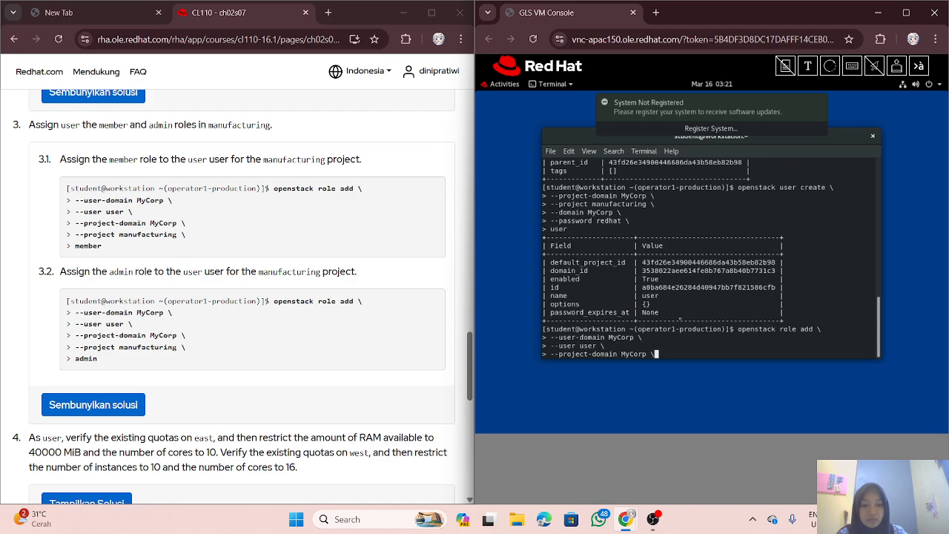
pyautogui.press('Return')
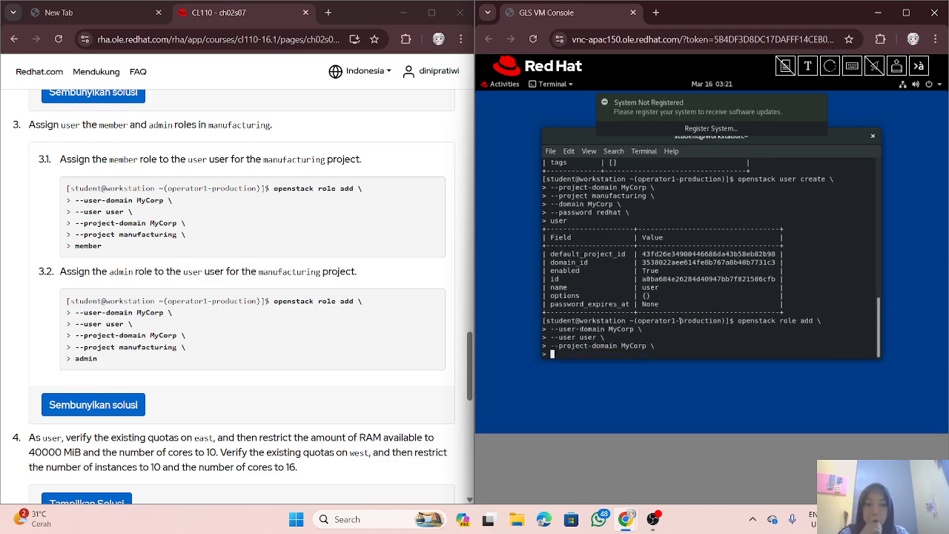
pyautogui.write('--pr')
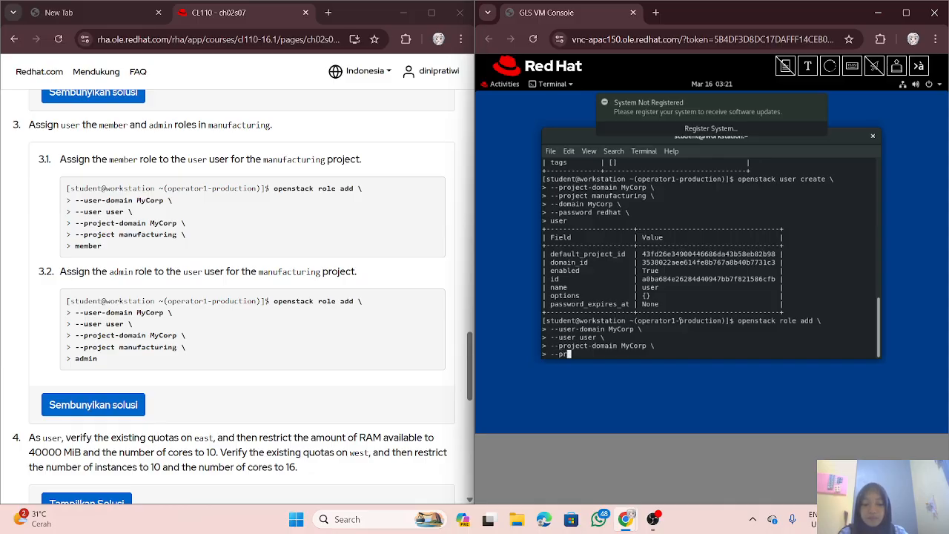
pyautogui.write('oject')
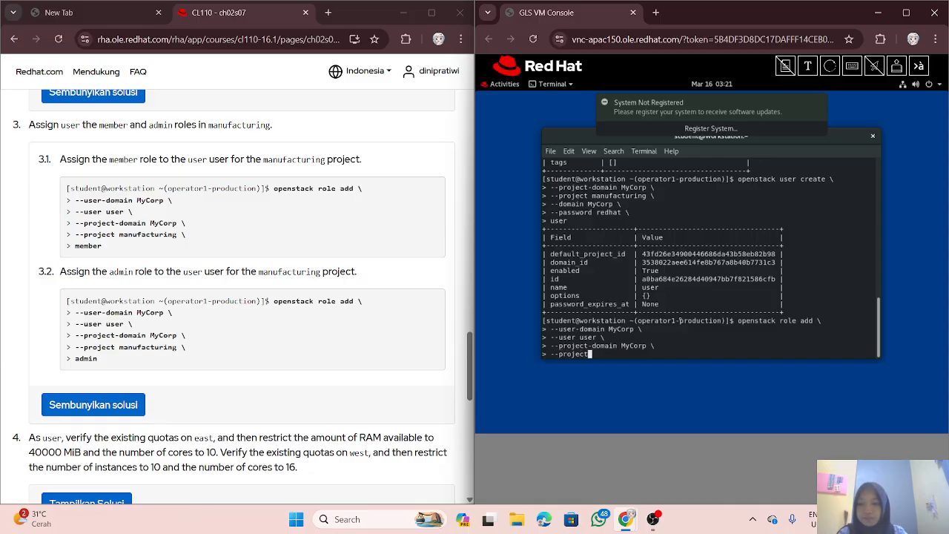
pyautogui.write(' manufa')
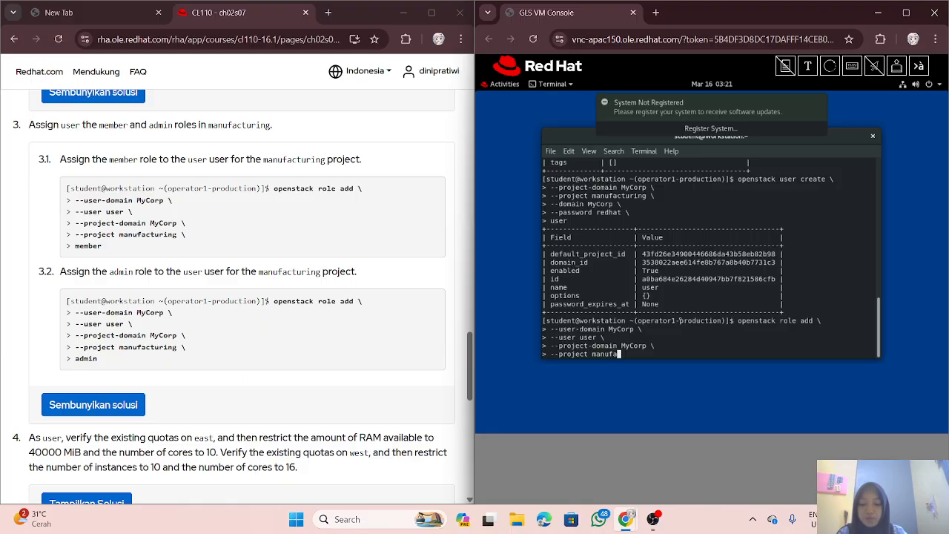
pyautogui.write('cturing')
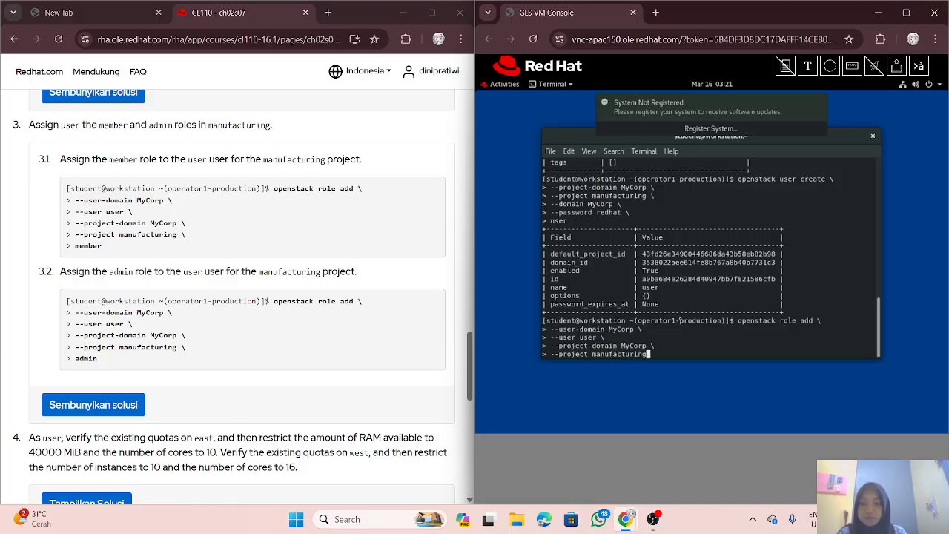
pyautogui.write(' \\')
pyautogui.press('Return')
pyautogui.write('mem')
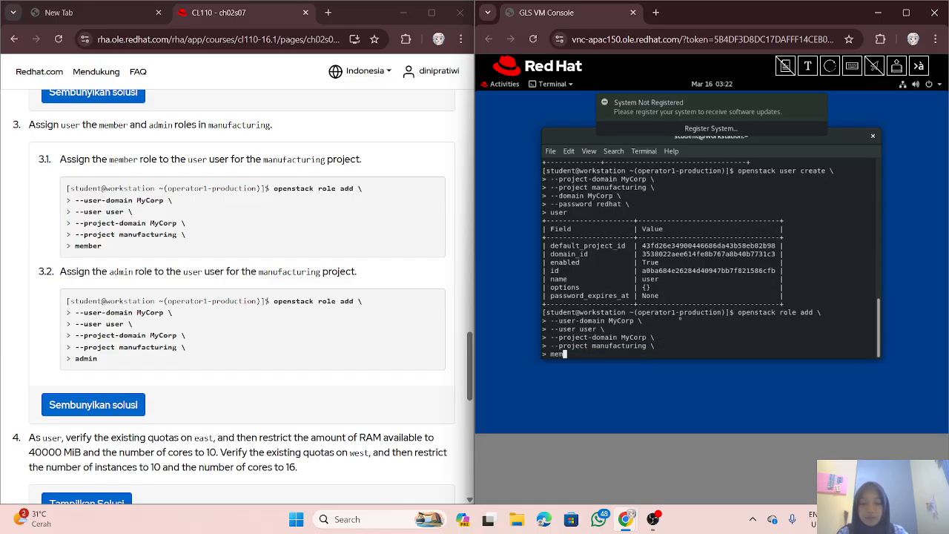
pyautogui.write('ber')
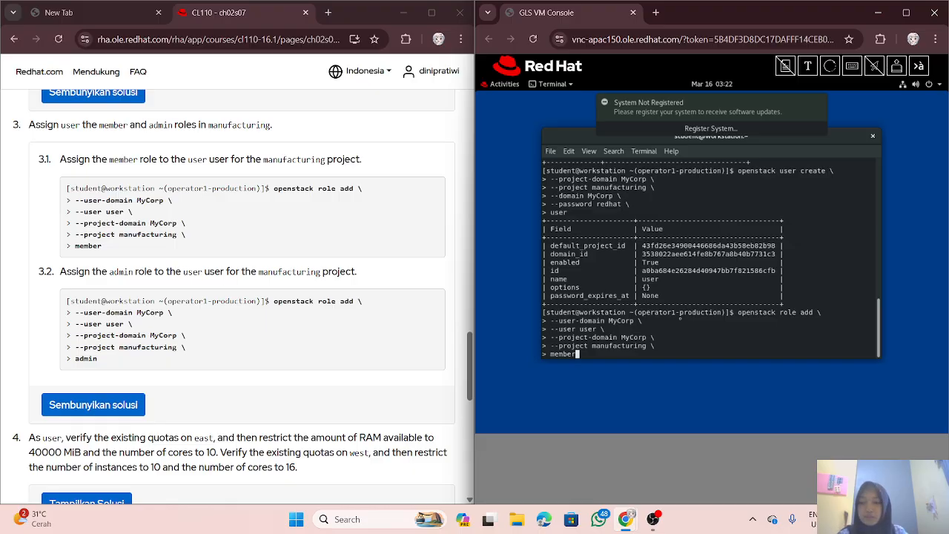
pyautogui.press('Return')
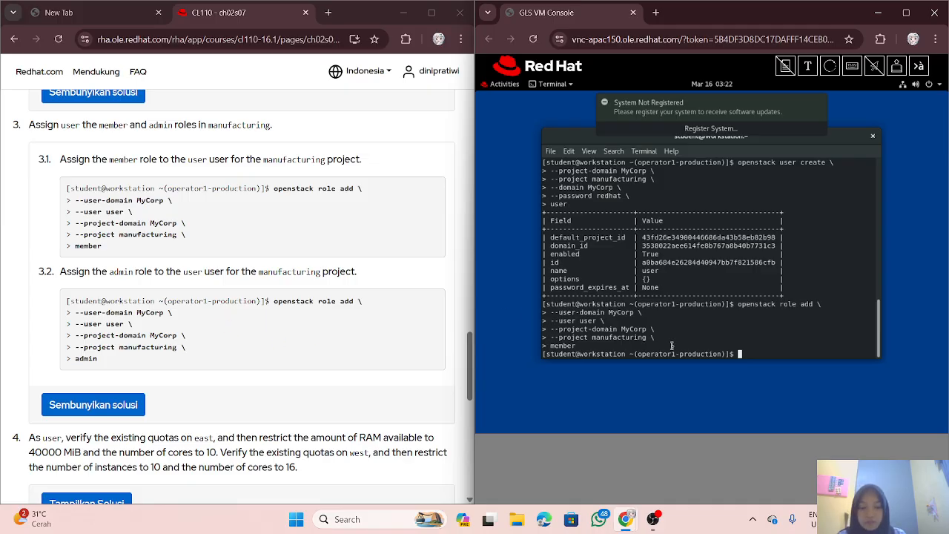
pyautogui.write('opens')
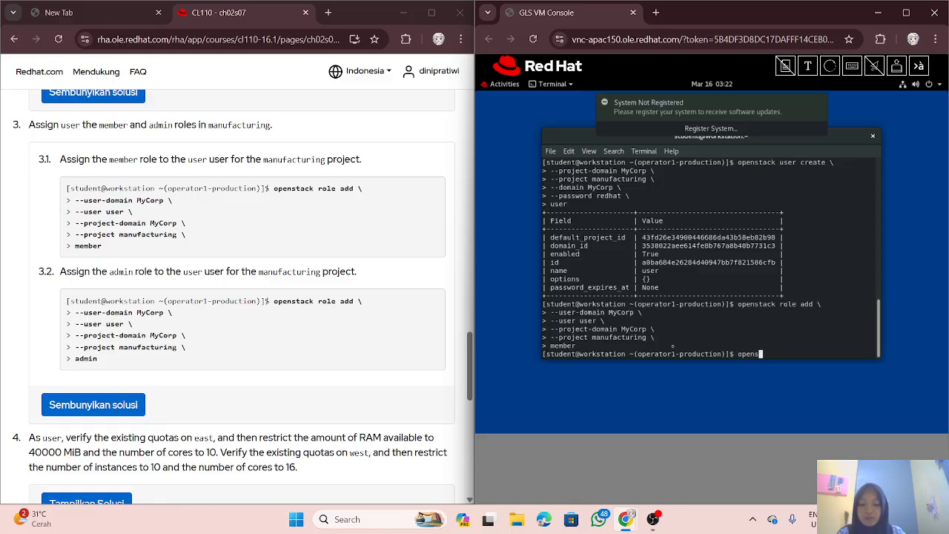
pyautogui.write('tack rol')
# Step: Run a second role add with --user-domain MyCorp, --user user and --project-domain MyCrop, but no role
pyautogui.write('e add \\')
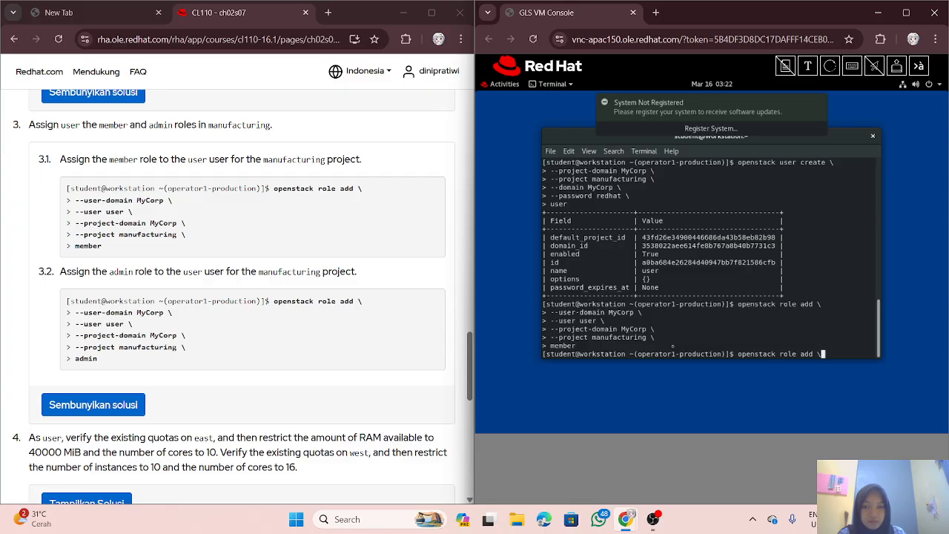
pyautogui.press('Return')
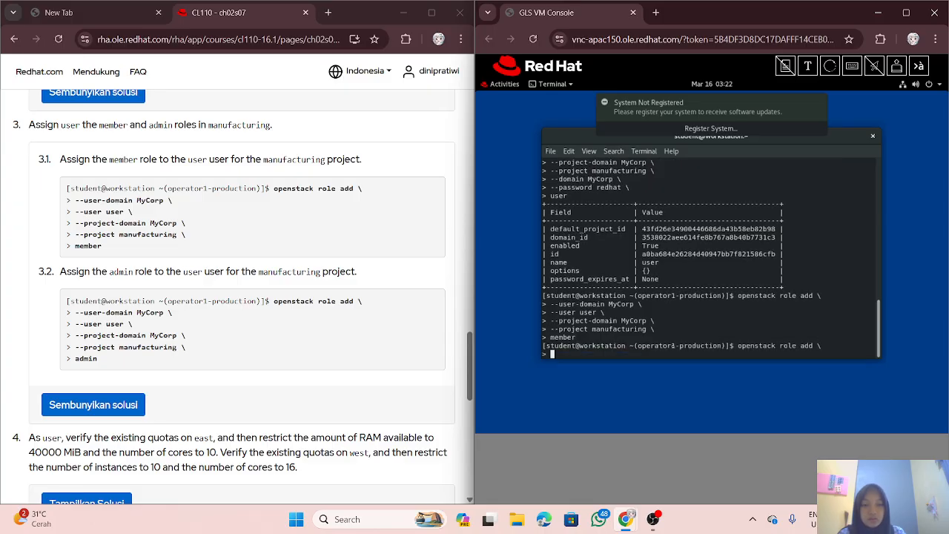
pyautogui.write('--')
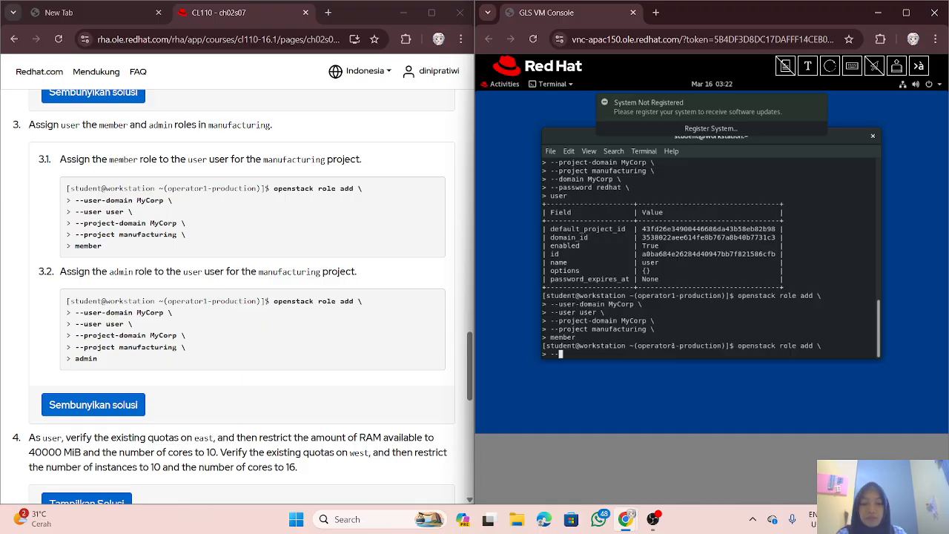
pyautogui.write('user')
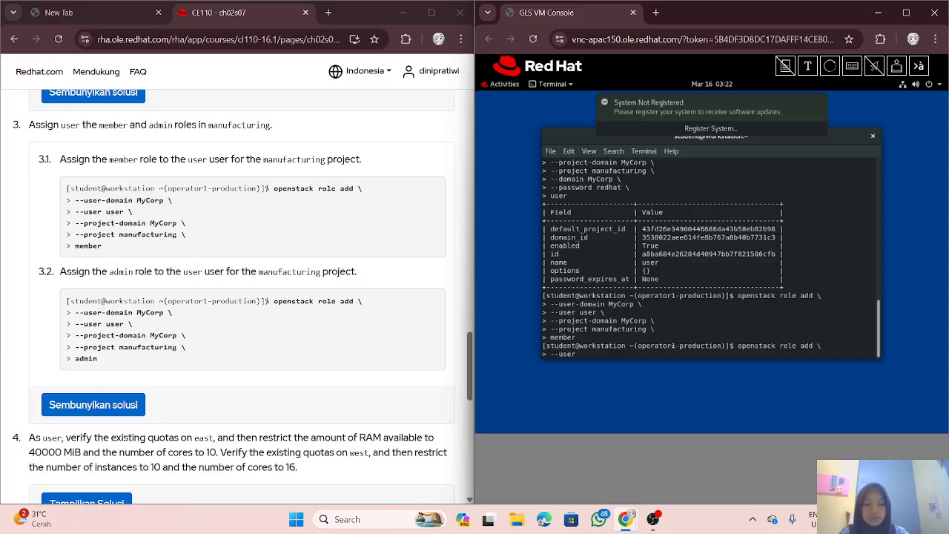
pyautogui.write('-domain')
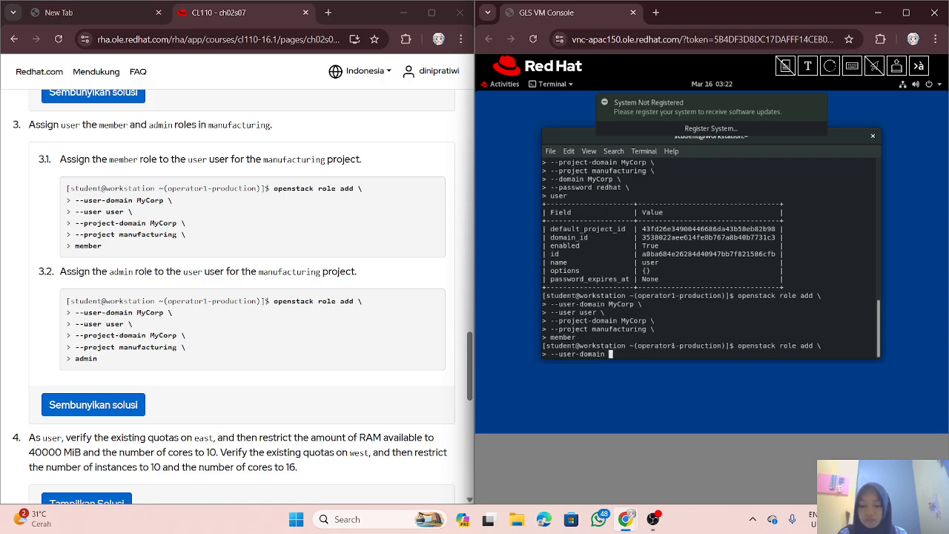
pyautogui.write(' My')
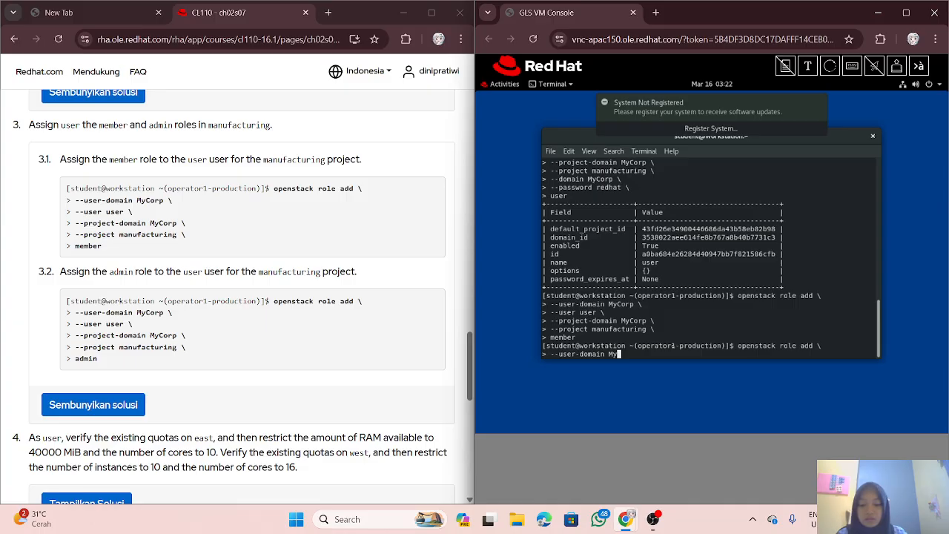
pyautogui.write('Corp')
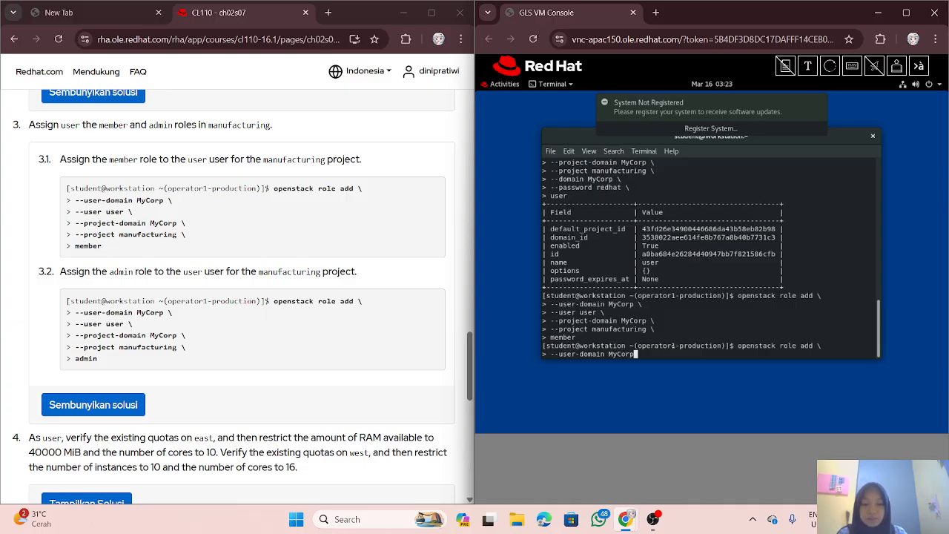
pyautogui.write(' \\')
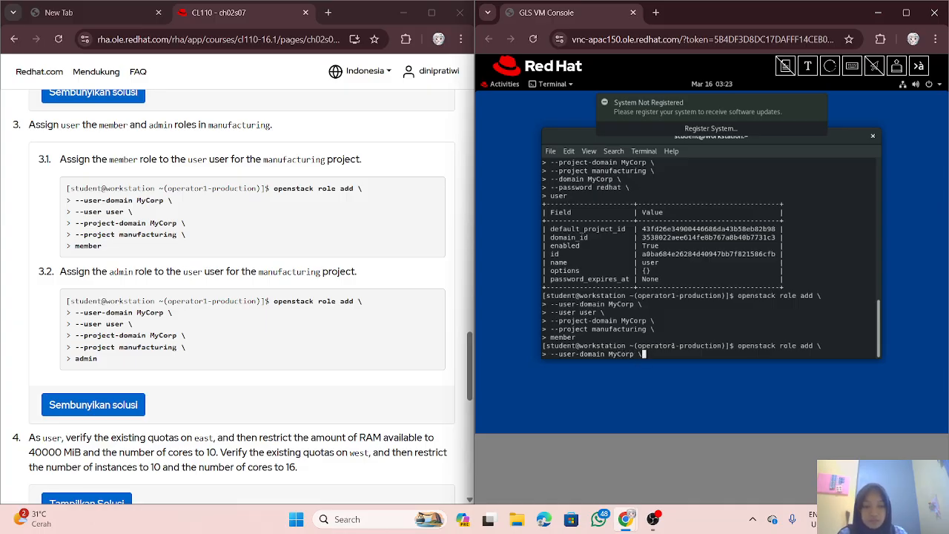
pyautogui.press('Return')
pyautogui.write('-')
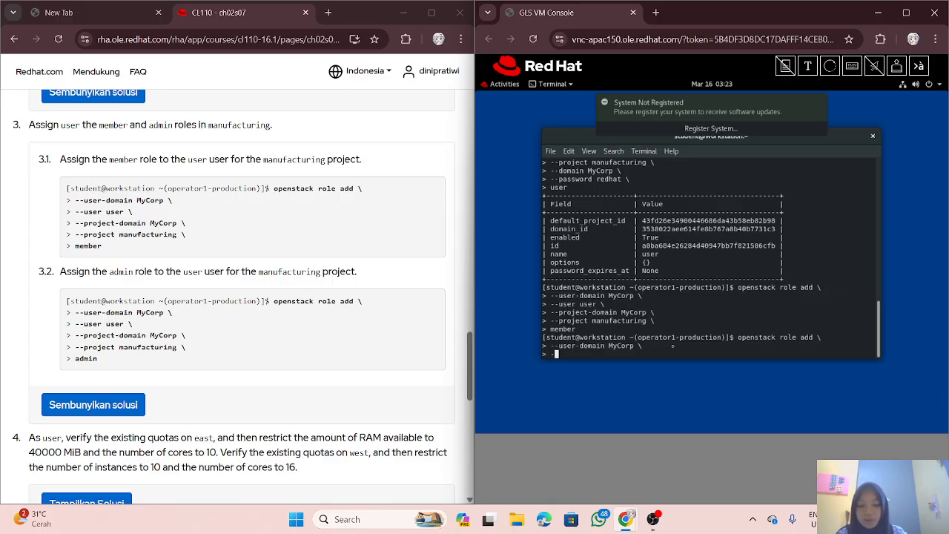
pyautogui.write('-user u')
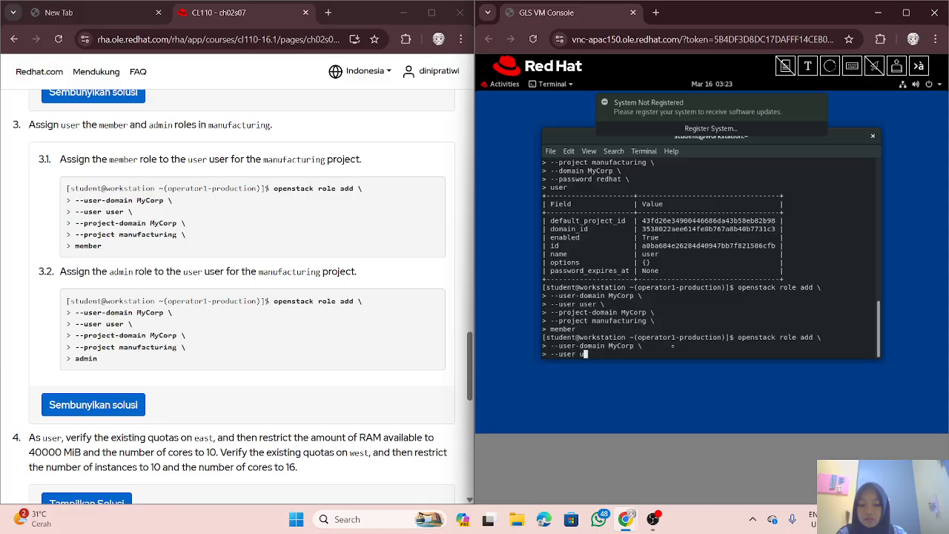
pyautogui.write('ser \\')
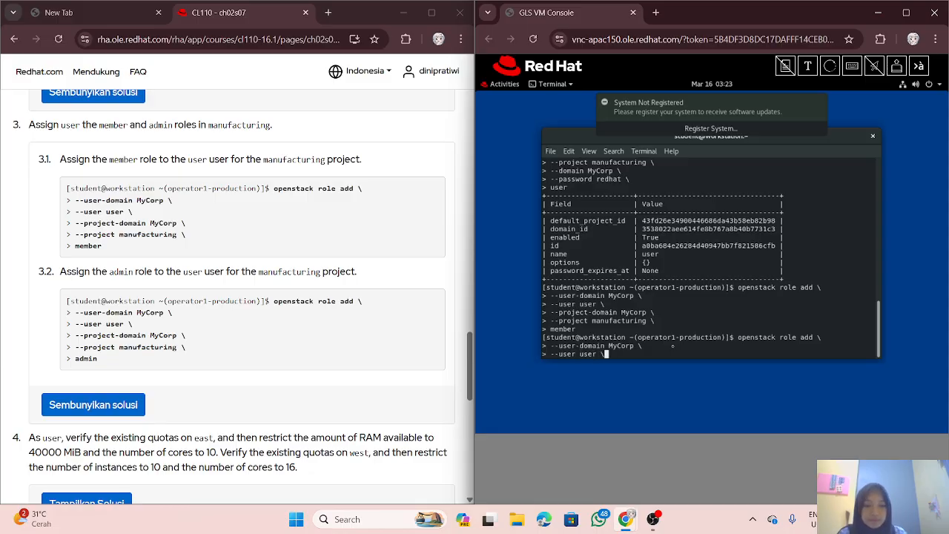
pyautogui.press('Return')
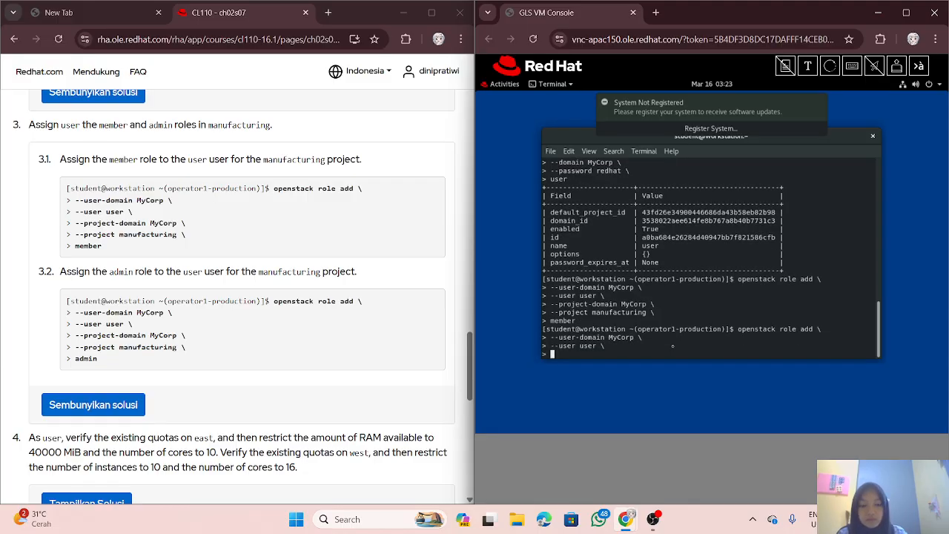
pyautogui.write('--pro')
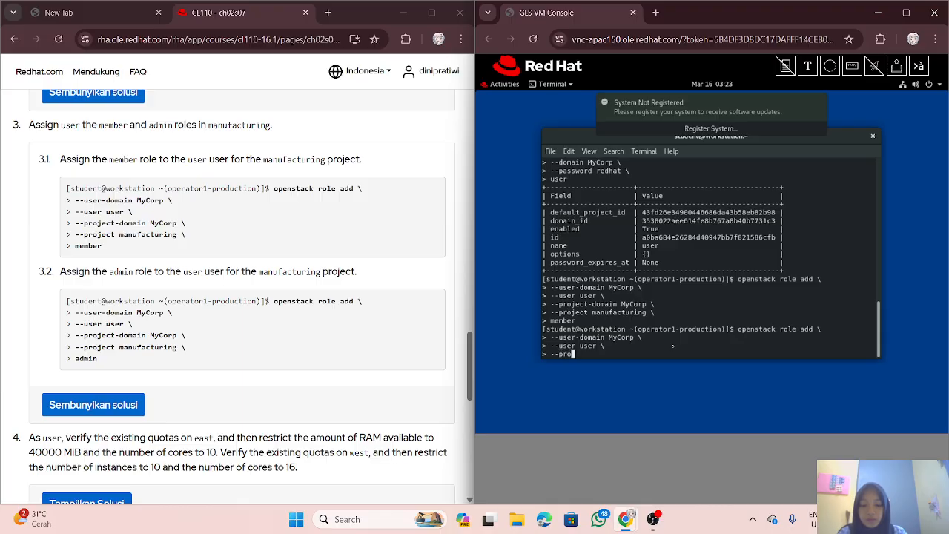
pyautogui.write('ject-')
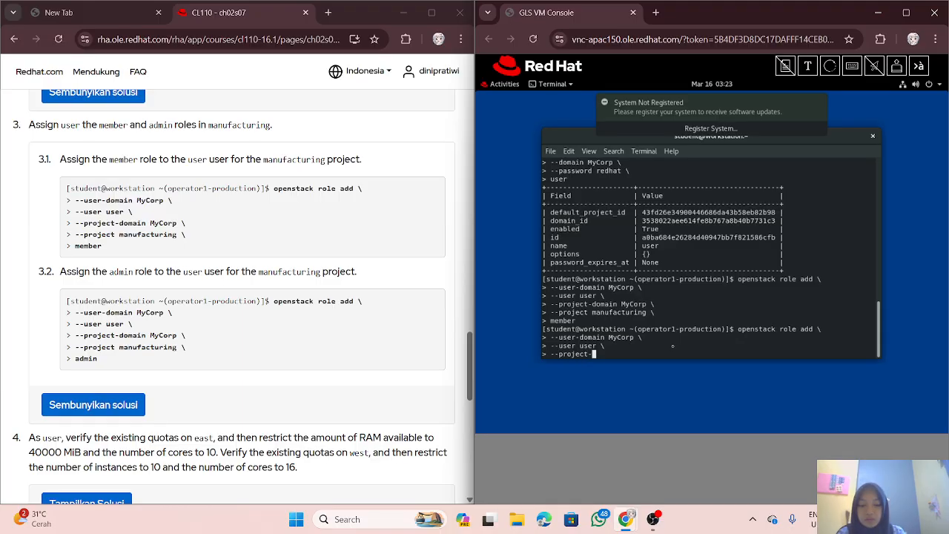
pyautogui.write('do')
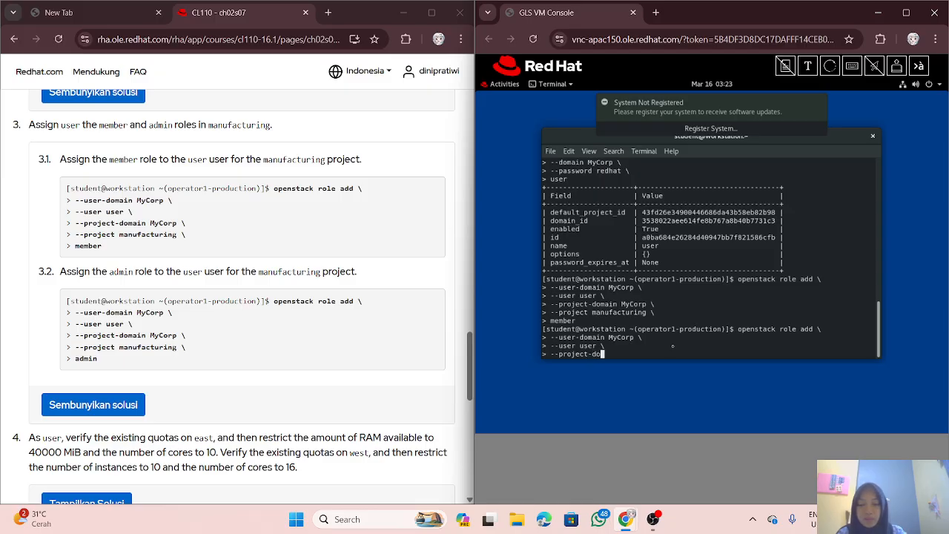
pyautogui.write('main MyC')
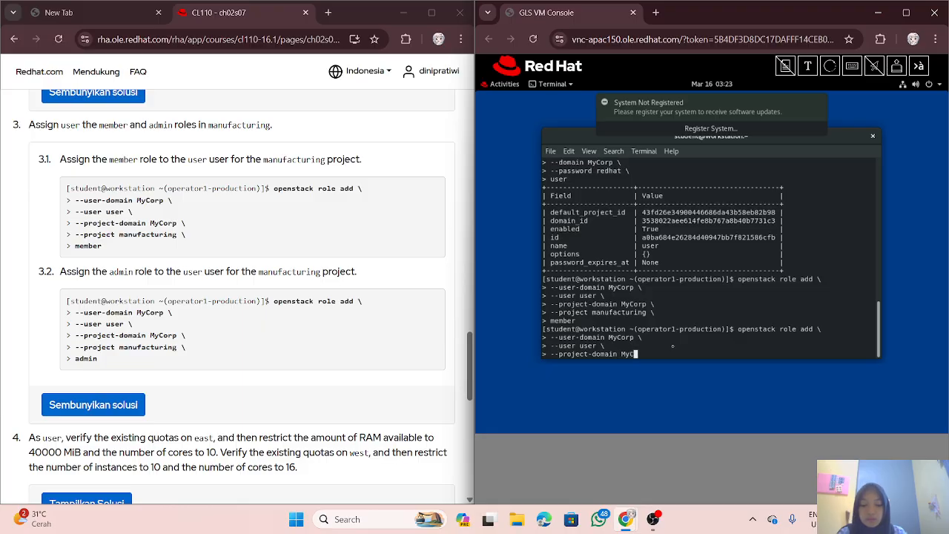
pyautogui.write('rop')
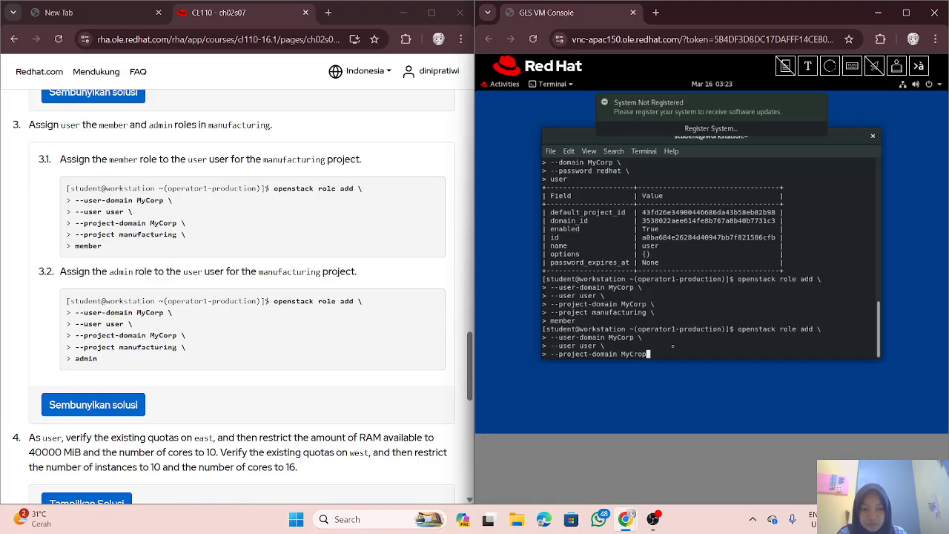
pyautogui.write(' \\')
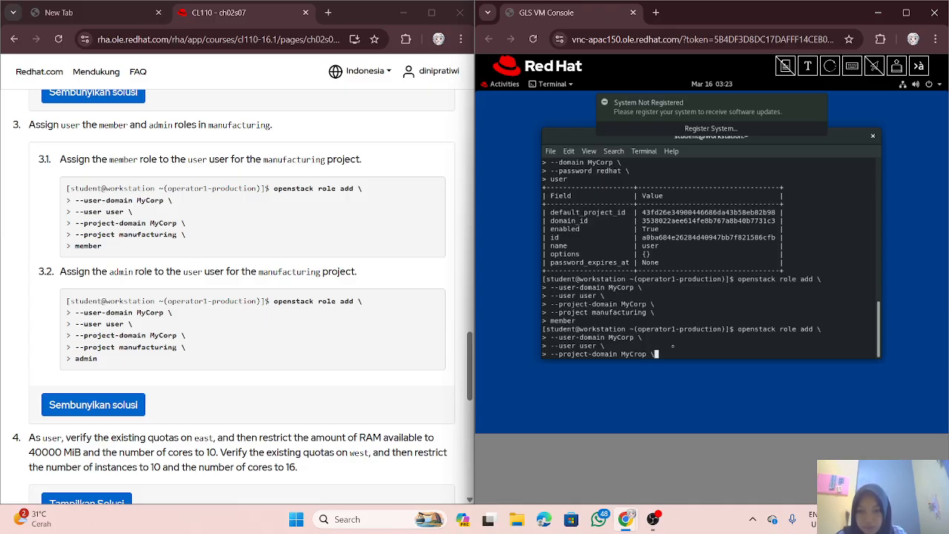
pyautogui.press('Return')
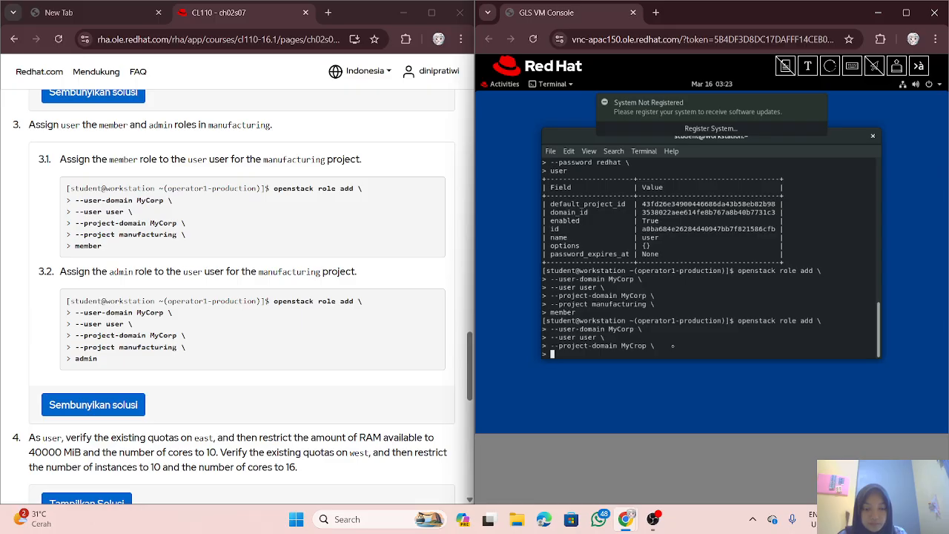
pyautogui.press('Return')
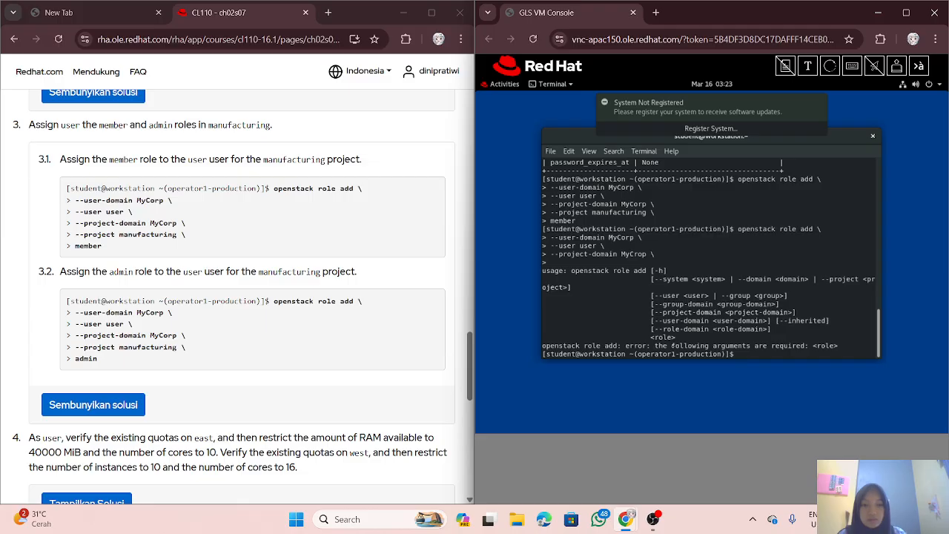
# Step: Go back to the terminal after the missing <role> error and begin a new command with 'o'
pyautogui.click(877, 417)
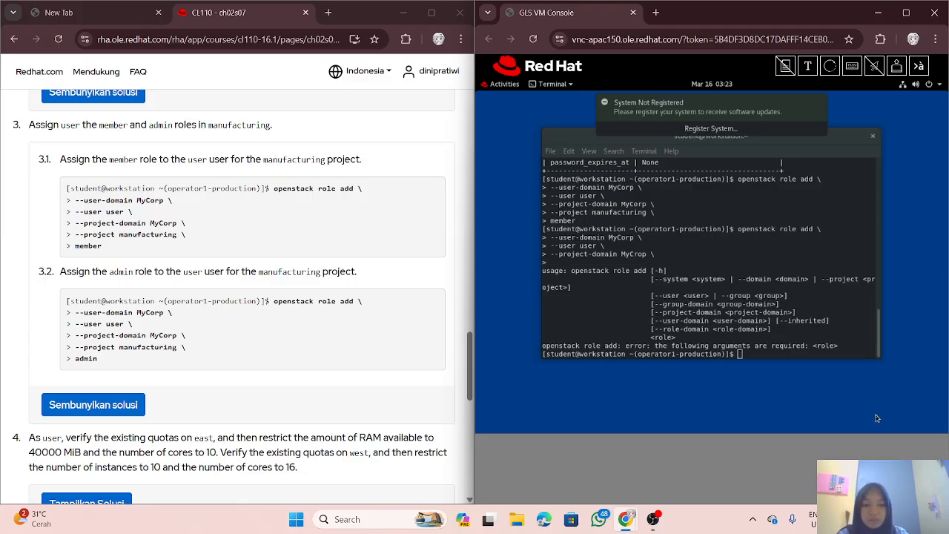
pyautogui.click(820, 345)
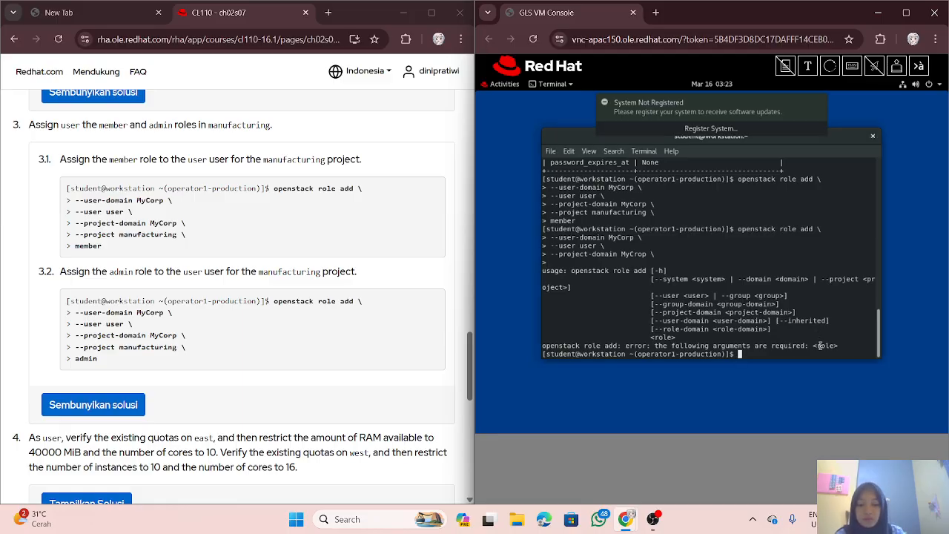
pyautogui.write('o')
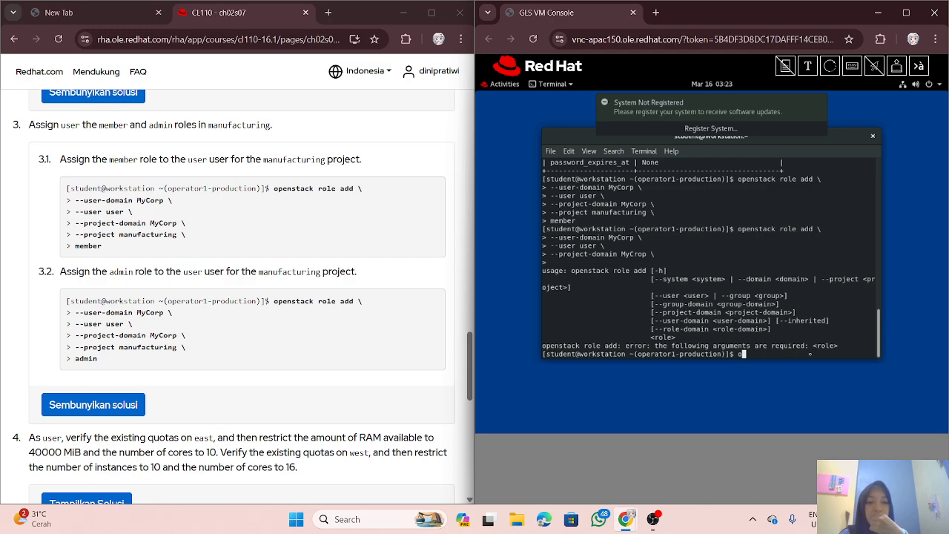
# Step: Reload the VM console page until the terminal reconnects after the Connection Error
pyautogui.write('pensssssssssssssssssssssssssssssssssssssssssssssssssssssssssssssssssssssssssssssssssssssssssssssssssssssssssssssssssssssssssssssssssssssssssssssssssssssssssssssssssssssssssssssssssssssssssssssssssssssssssssssssssssssssssssssssssssssssssssssssssssssssssssssssssssssssssssssssssssssssssssssssssssssssssssssssssssssss')
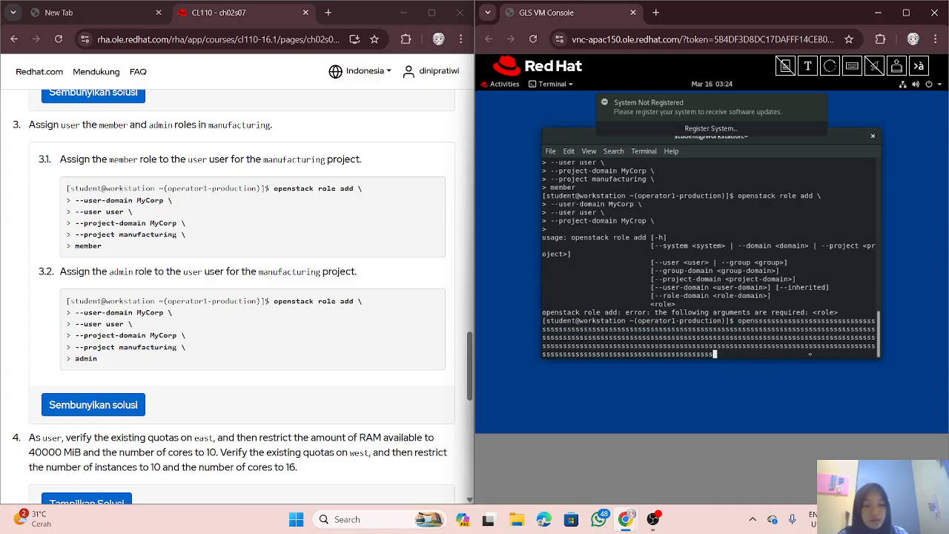
pyautogui.write('ssssssssssssssssssssssssssssssssssssssssssssssssssssssssssssssssssssssssssssssssssssssssssssssssssssssssssssssssssssssssssssssssssssssssssssssssssssssssssssssssssssssssssss')
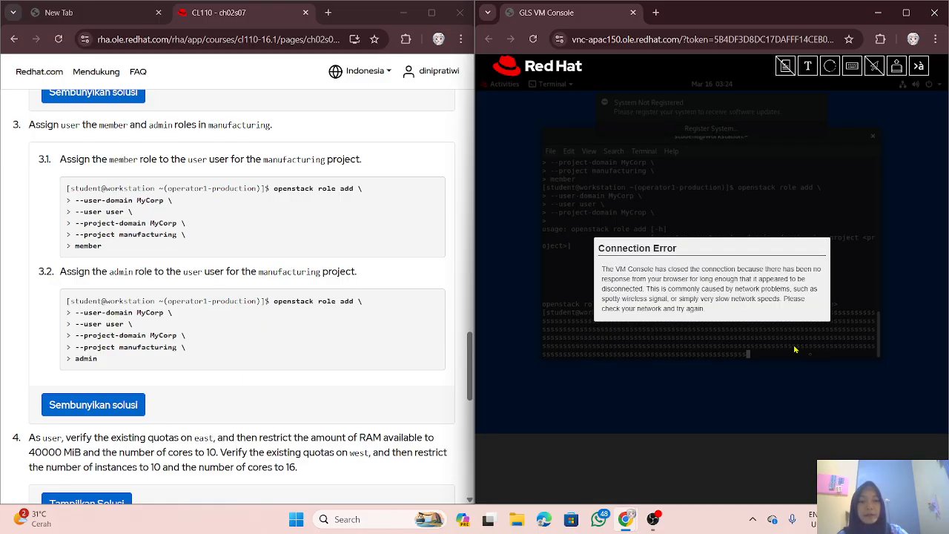
pyautogui.click(533, 39)
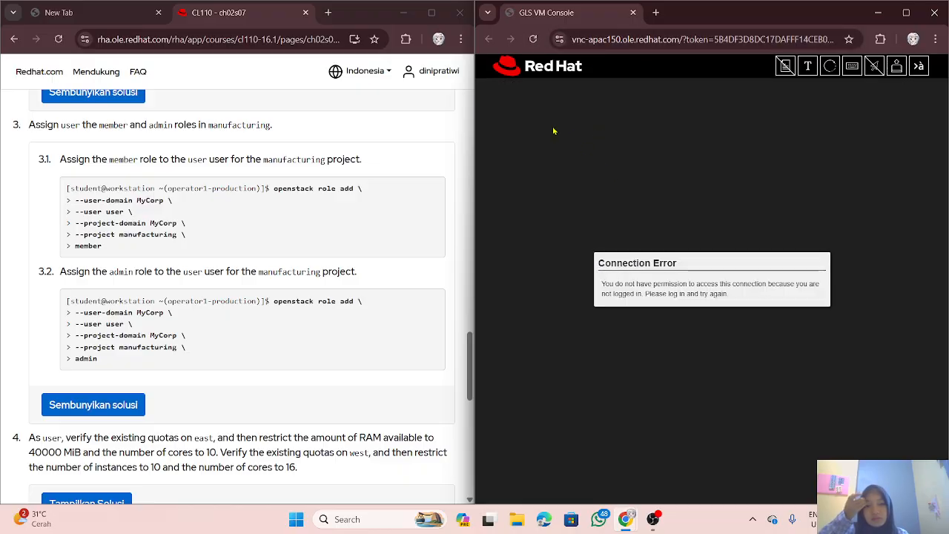
pyautogui.click(528, 40)
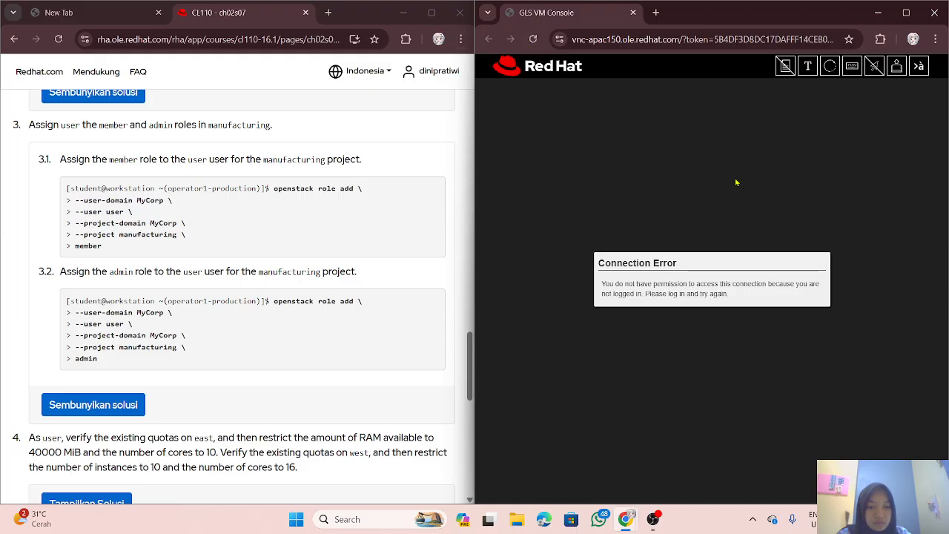
pyautogui.click(531, 42)
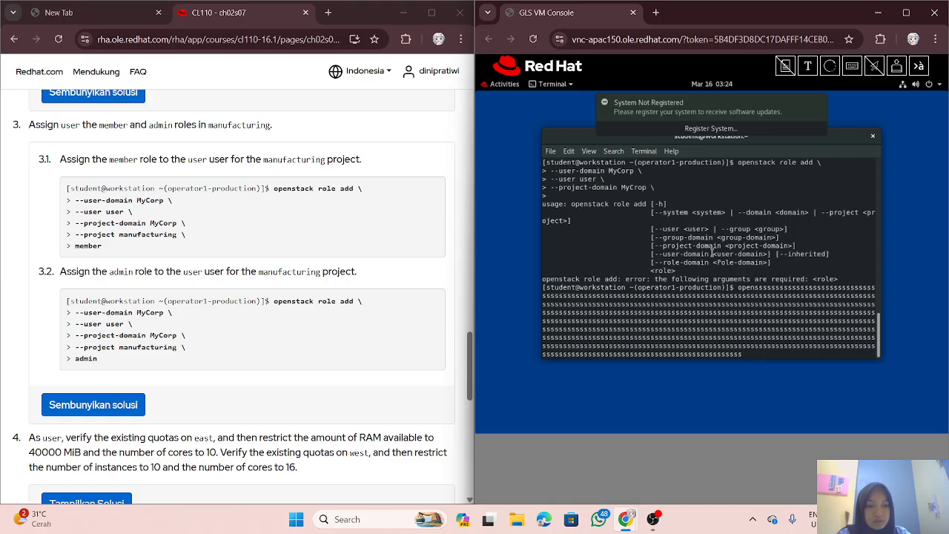
# Step: Delete the stray repeated 's' characters so the prompt reads just 'open'
pyautogui.press('BackSpace')
pyautogui.press('BackSpace')
pyautogui.press('BackSpace')
pyautogui.press('BackSpace')
pyautogui.press('BackSpace')
pyautogui.press('BackSpace')
pyautogui.press('BackSpace')
pyautogui.press('BackSpace')
pyautogui.press('BackSpace')
pyautogui.press('BackSpace')
pyautogui.press('BackSpace')
pyautogui.press('BackSpace')
pyautogui.press('BackSpace')
pyautogui.press('BackSpace')
pyautogui.press('BackSpace')
pyautogui.press('BackSpace')
pyautogui.press('BackSpace')
pyautogui.press('BackSpace')
pyautogui.press('BackSpace')
pyautogui.press('BackSpace')
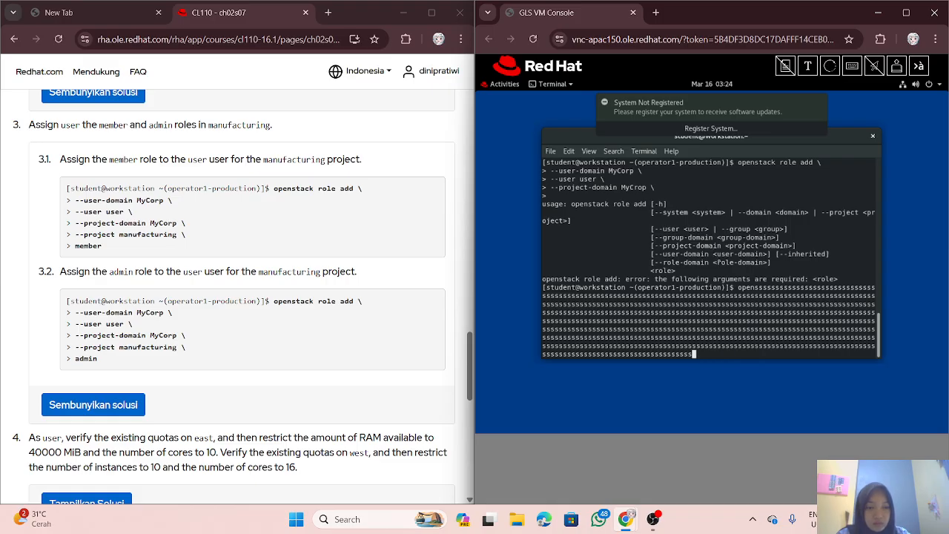
pyautogui.press('BackSpace')
pyautogui.press('BackSpace')
pyautogui.press('BackSpace')
pyautogui.press('BackSpace')
pyautogui.press('BackSpace')
pyautogui.press('BackSpace')
pyautogui.press('BackSpace')
pyautogui.press('BackSpace')
pyautogui.press('BackSpace')
pyautogui.press('BackSpace')
pyautogui.press('BackSpace')
pyautogui.press('BackSpace')
pyautogui.press('BackSpace')
pyautogui.press('BackSpace')
pyautogui.press('BackSpace')
pyautogui.press('BackSpace')
pyautogui.press('BackSpace')
pyautogui.press('BackSpace')
pyautogui.press('BackSpace')
pyautogui.press('BackSpace')
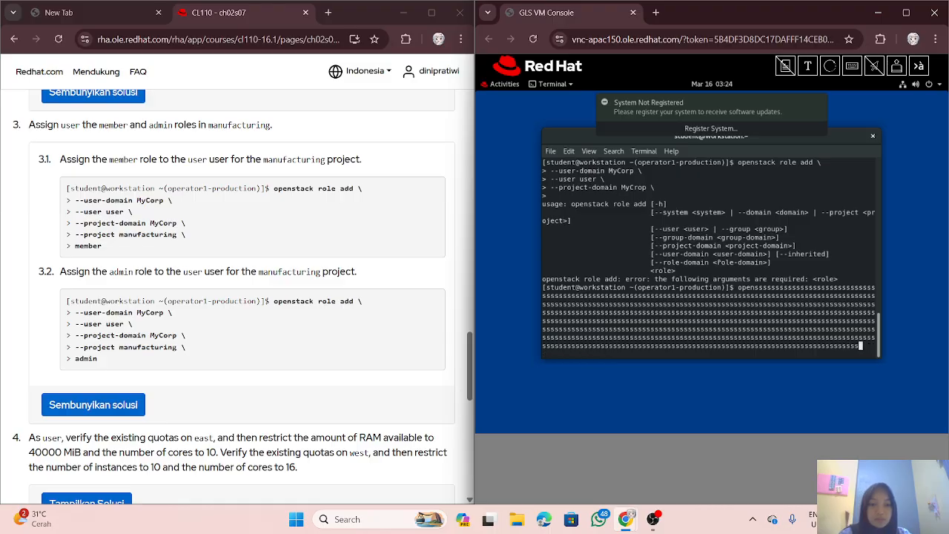
pyautogui.press('BackSpace')
pyautogui.press('BackSpace')
pyautogui.press('BackSpace')
pyautogui.press('BackSpace')
pyautogui.press('BackSpace')
pyautogui.press('BackSpace')
pyautogui.press('BackSpace')
pyautogui.press('BackSpace')
pyautogui.press('BackSpace')
pyautogui.press('BackSpace')
pyautogui.press('BackSpace')
pyautogui.press('BackSpace')
pyautogui.press('BackSpace')
pyautogui.press('BackSpace')
pyautogui.press('BackSpace')
pyautogui.press('BackSpace')
pyautogui.press('BackSpace')
pyautogui.press('BackSpace')
pyautogui.press('BackSpace')
pyautogui.press('BackSpace')
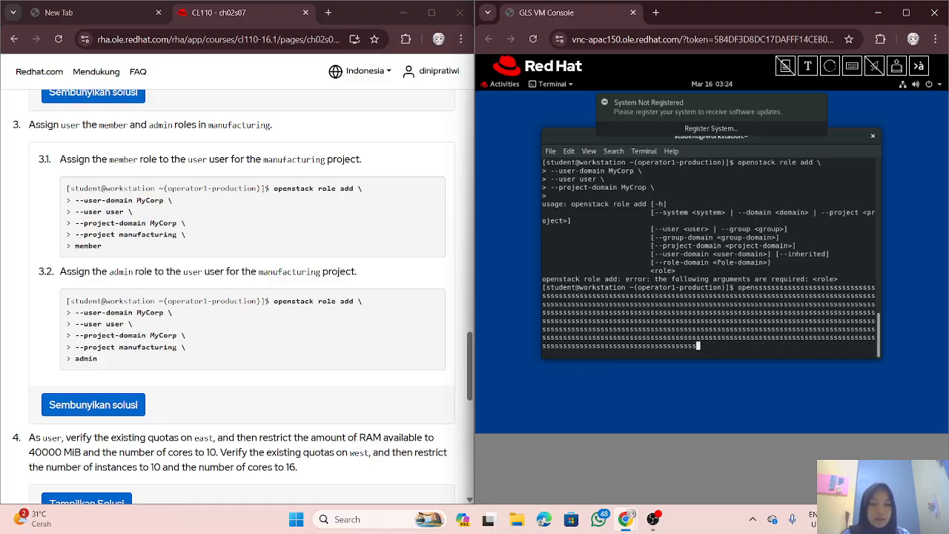
pyautogui.press('BackSpace')
pyautogui.press('BackSpace')
pyautogui.press('BackSpace')
pyautogui.press('BackSpace')
pyautogui.press('BackSpace')
pyautogui.press('BackSpace')
pyautogui.press('BackSpace')
pyautogui.press('BackSpace')
pyautogui.press('BackSpace')
pyautogui.press('BackSpace')
pyautogui.press('BackSpace')
pyautogui.press('BackSpace')
pyautogui.press('BackSpace')
pyautogui.press('BackSpace')
pyautogui.press('BackSpace')
pyautogui.press('BackSpace')
pyautogui.press('BackSpace')
pyautogui.press('BackSpace')
pyautogui.press('BackSpace')
pyautogui.press('BackSpace')
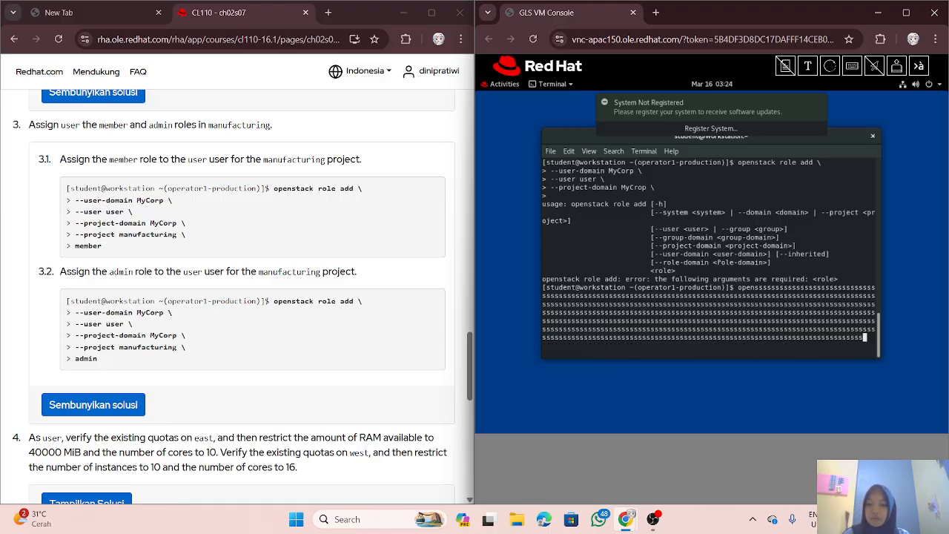
pyautogui.press('BackSpace')
pyautogui.press('BackSpace')
pyautogui.press('BackSpace')
pyautogui.press('BackSpace')
pyautogui.press('BackSpace')
pyautogui.press('BackSpace')
pyautogui.press('BackSpace')
pyautogui.press('BackSpace')
pyautogui.press('BackSpace')
pyautogui.press('BackSpace')
pyautogui.press('BackSpace')
pyautogui.press('BackSpace')
pyautogui.press('BackSpace')
pyautogui.press('BackSpace')
pyautogui.press('BackSpace')
pyautogui.press('BackSpace')
pyautogui.press('BackSpace')
pyautogui.press('BackSpace')
pyautogui.press('BackSpace')
pyautogui.press('BackSpace')
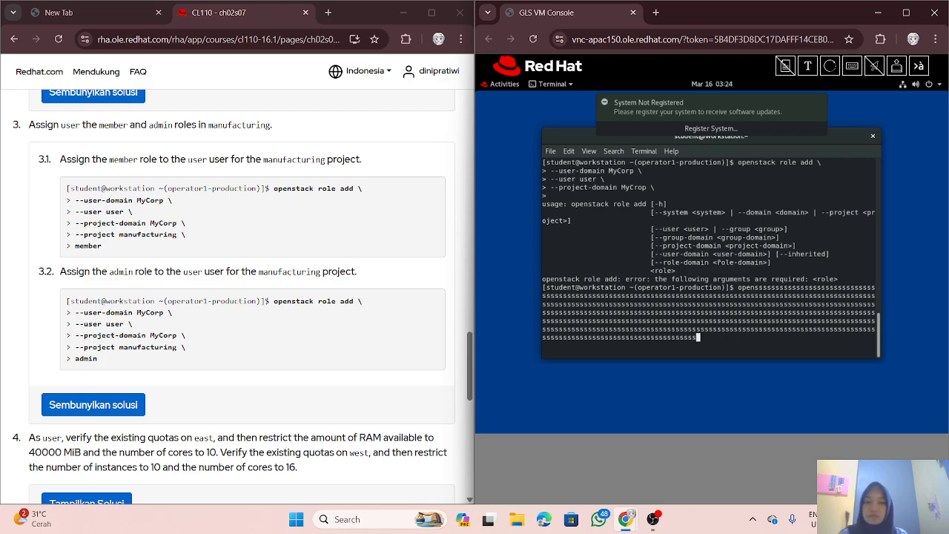
pyautogui.press('BackSpace')
pyautogui.press('BackSpace')
pyautogui.press('BackSpace')
pyautogui.press('BackSpace')
pyautogui.press('BackSpace')
pyautogui.press('BackSpace')
pyautogui.press('BackSpace')
pyautogui.press('BackSpace')
pyautogui.press('BackSpace')
pyautogui.press('BackSpace')
pyautogui.press('BackSpace')
pyautogui.press('BackSpace')
pyautogui.press('BackSpace')
pyautogui.press('BackSpace')
pyautogui.press('BackSpace')
pyautogui.press('BackSpace')
pyautogui.press('BackSpace')
pyautogui.press('BackSpace')
pyautogui.press('BackSpace')
pyautogui.press('BackSpace')
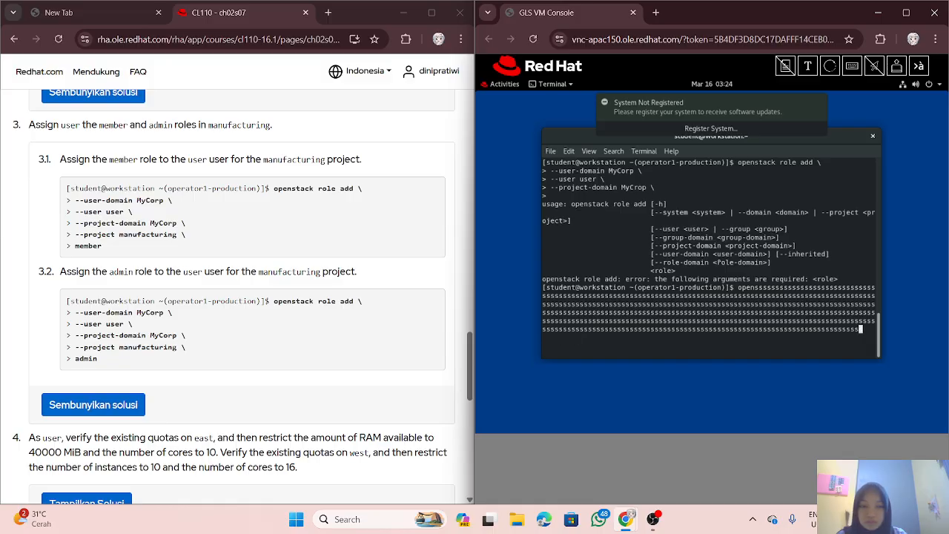
pyautogui.press('BackSpace')
pyautogui.press('BackSpace')
pyautogui.press('BackSpace')
pyautogui.press('BackSpace')
pyautogui.press('BackSpace')
pyautogui.press('BackSpace')
pyautogui.press('BackSpace')
pyautogui.press('BackSpace')
pyautogui.press('BackSpace')
pyautogui.press('BackSpace')
pyautogui.press('BackSpace')
pyautogui.press('BackSpace')
pyautogui.press('BackSpace')
pyautogui.press('BackSpace')
pyautogui.press('BackSpace')
pyautogui.press('BackSpace')
pyautogui.press('BackSpace')
pyautogui.press('BackSpace')
pyautogui.press('BackSpace')
pyautogui.press('BackSpace')
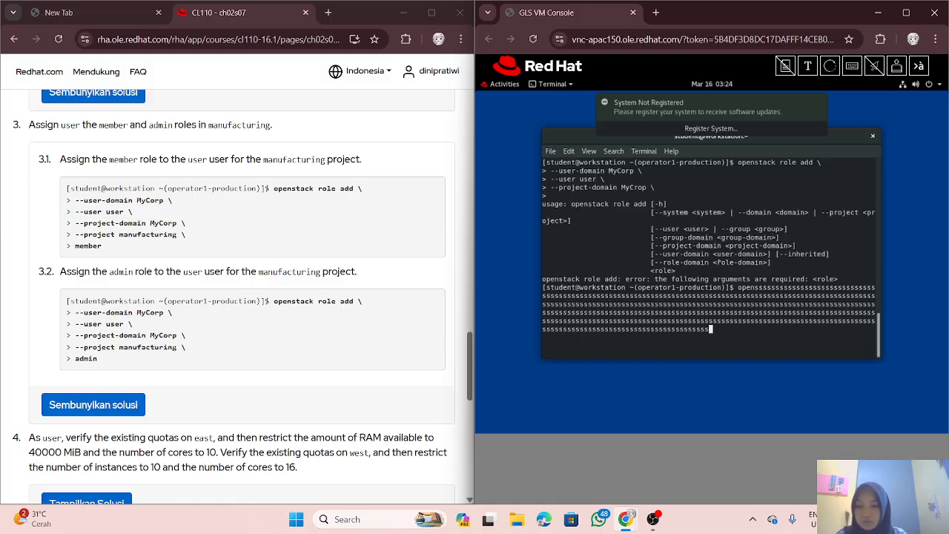
pyautogui.press('BackSpace')
pyautogui.press('BackSpace')
pyautogui.press('BackSpace')
pyautogui.press('BackSpace')
pyautogui.press('BackSpace')
pyautogui.press('BackSpace')
pyautogui.press('BackSpace')
pyautogui.press('BackSpace')
pyautogui.press('BackSpace')
pyautogui.press('BackSpace')
pyautogui.press('BackSpace')
pyautogui.press('BackSpace')
pyautogui.press('BackSpace')
pyautogui.press('BackSpace')
pyautogui.press('BackSpace')
pyautogui.press('BackSpace')
pyautogui.press('BackSpace')
pyautogui.press('BackSpace')
pyautogui.press('BackSpace')
pyautogui.press('BackSpace')
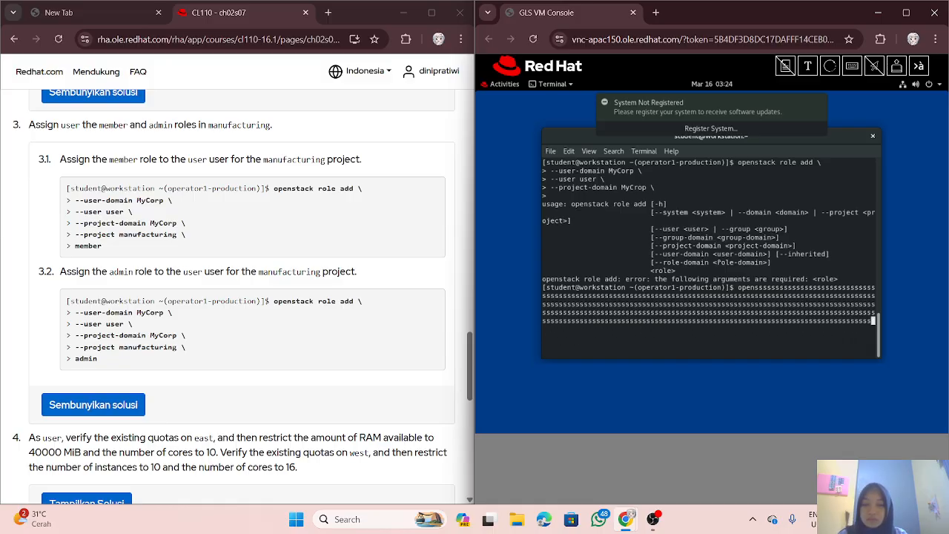
pyautogui.press('BackSpace')
pyautogui.press('BackSpace')
pyautogui.press('BackSpace')
pyautogui.press('BackSpace')
pyautogui.press('BackSpace')
pyautogui.press('BackSpace')
pyautogui.press('BackSpace')
pyautogui.press('BackSpace')
pyautogui.press('BackSpace')
pyautogui.press('BackSpace')
pyautogui.press('BackSpace')
pyautogui.press('BackSpace')
pyautogui.press('BackSpace')
pyautogui.press('BackSpace')
pyautogui.press('BackSpace')
pyautogui.press('BackSpace')
pyautogui.press('BackSpace')
pyautogui.press('BackSpace')
pyautogui.press('BackSpace')
pyautogui.press('BackSpace')
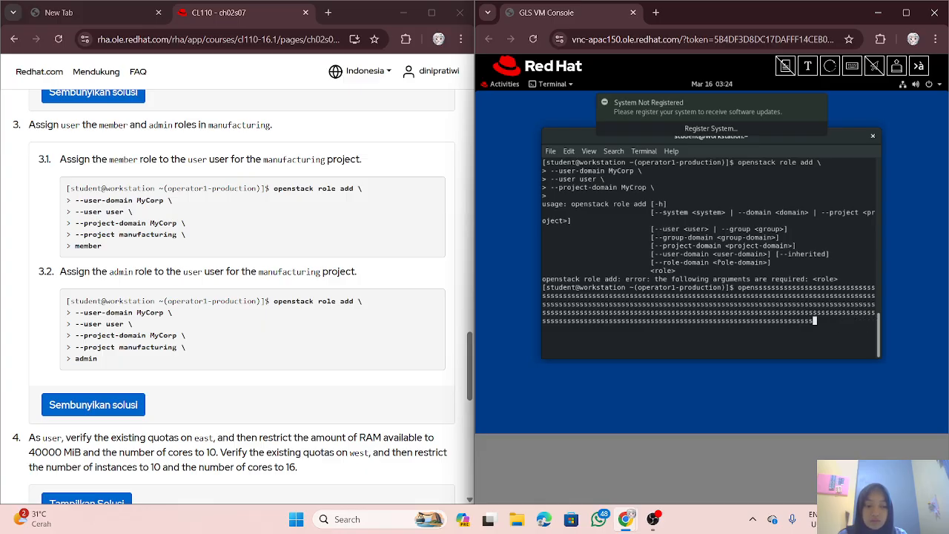
pyautogui.press('BackSpace')
pyautogui.press('BackSpace')
pyautogui.press('BackSpace')
pyautogui.press('BackSpace')
pyautogui.press('BackSpace')
pyautogui.press('BackSpace')
pyautogui.press('BackSpace')
pyautogui.press('BackSpace')
pyautogui.press('BackSpace')
pyautogui.press('BackSpace')
pyautogui.press('BackSpace')
pyautogui.press('BackSpace')
pyautogui.press('BackSpace')
pyautogui.press('BackSpace')
pyautogui.press('BackSpace')
pyautogui.press('BackSpace')
pyautogui.press('BackSpace')
pyautogui.press('BackSpace')
pyautogui.press('BackSpace')
pyautogui.press('BackSpace')
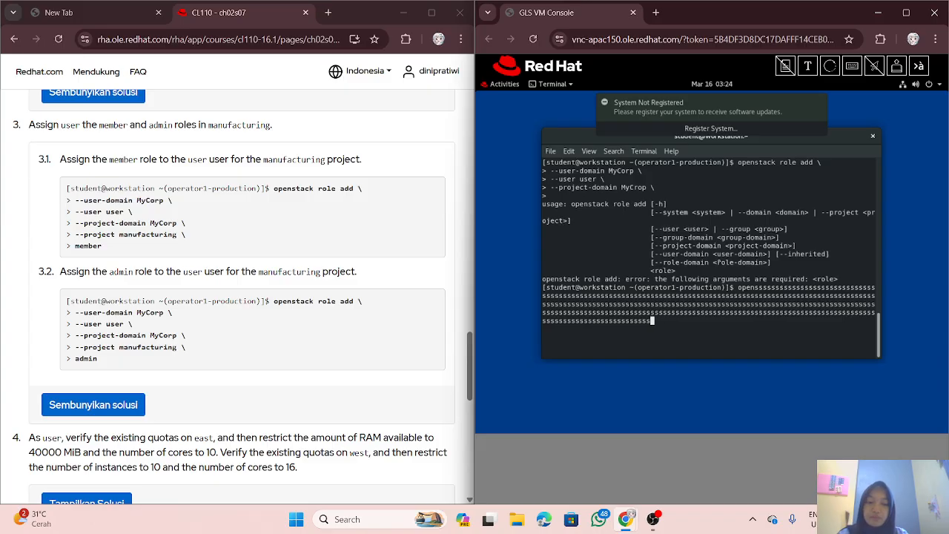
pyautogui.press('BackSpace')
pyautogui.press('BackSpace')
pyautogui.press('BackSpace')
pyautogui.press('BackSpace')
pyautogui.press('BackSpace')
pyautogui.press('BackSpace')
pyautogui.press('BackSpace')
pyautogui.press('BackSpace')
pyautogui.press('BackSpace')
pyautogui.press('BackSpace')
pyautogui.press('BackSpace')
pyautogui.press('BackSpace')
pyautogui.press('BackSpace')
pyautogui.press('BackSpace')
pyautogui.press('BackSpace')
pyautogui.press('BackSpace')
pyautogui.press('BackSpace')
pyautogui.press('BackSpace')
pyautogui.press('BackSpace')
pyautogui.press('BackSpace')
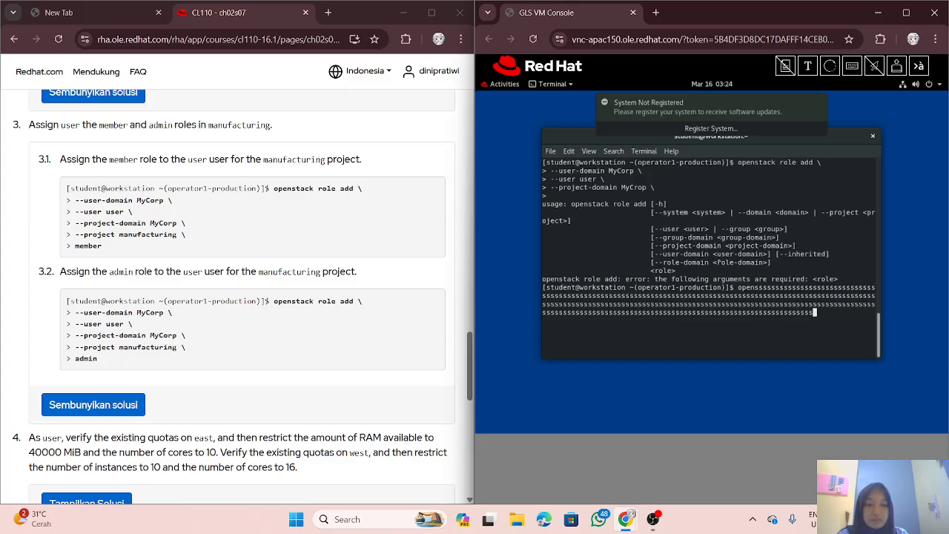
pyautogui.press('BackSpace')
pyautogui.press('BackSpace')
pyautogui.press('BackSpace')
pyautogui.press('BackSpace')
pyautogui.press('BackSpace')
pyautogui.press('BackSpace')
pyautogui.press('BackSpace')
pyautogui.press('BackSpace')
pyautogui.press('BackSpace')
pyautogui.press('BackSpace')
pyautogui.press('BackSpace')
pyautogui.press('BackSpace')
pyautogui.press('BackSpace')
pyautogui.press('BackSpace')
pyautogui.press('BackSpace')
pyautogui.press('BackSpace')
pyautogui.press('BackSpace')
pyautogui.press('BackSpace')
pyautogui.press('BackSpace')
pyautogui.press('BackSpace')
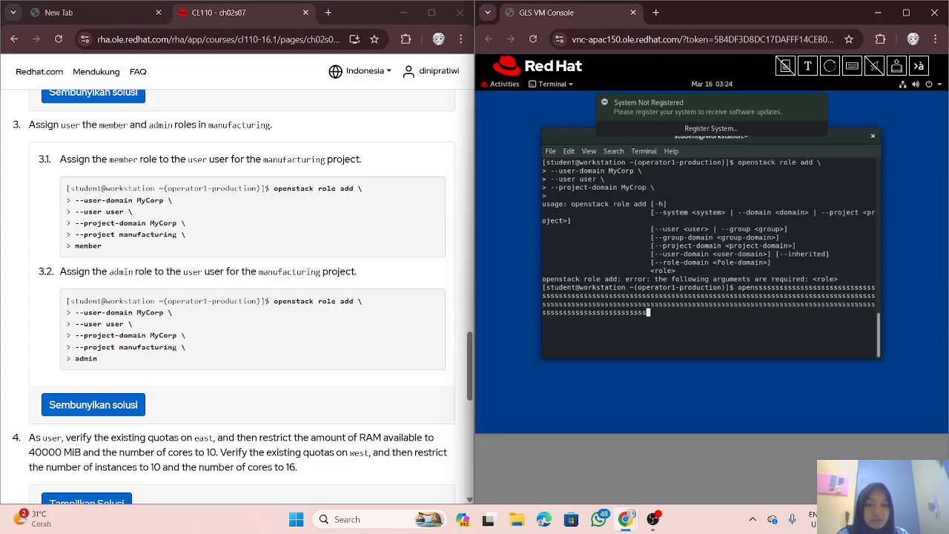
pyautogui.press('BackSpace')
pyautogui.press('BackSpace')
pyautogui.press('BackSpace')
pyautogui.press('BackSpace')
pyautogui.press('BackSpace')
pyautogui.press('BackSpace')
pyautogui.press('BackSpace')
pyautogui.press('BackSpace')
pyautogui.press('BackSpace')
pyautogui.press('BackSpace')
pyautogui.press('BackSpace')
pyautogui.press('BackSpace')
pyautogui.press('BackSpace')
pyautogui.press('BackSpace')
pyautogui.press('BackSpace')
pyautogui.press('BackSpace')
pyautogui.press('BackSpace')
pyautogui.press('BackSpace')
pyautogui.press('BackSpace')
pyautogui.press('BackSpace')
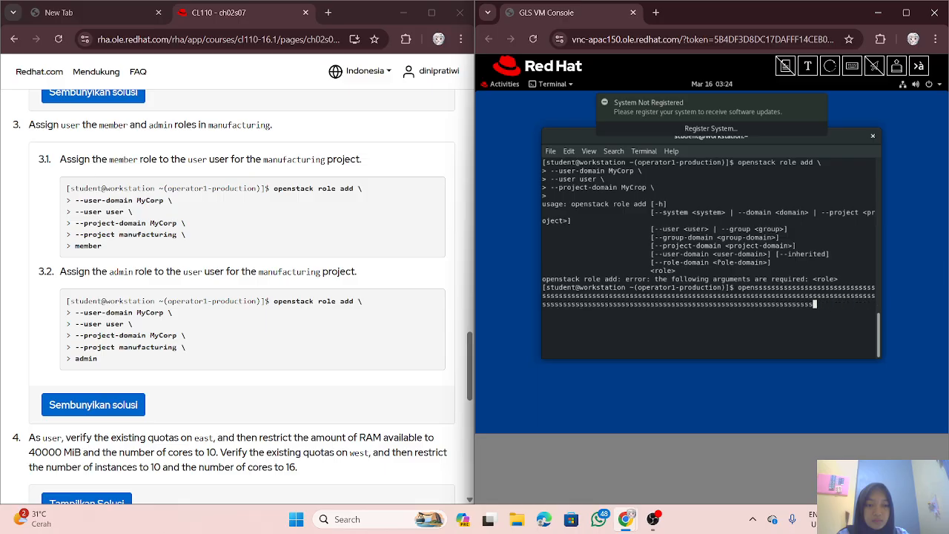
pyautogui.press('BackSpace')
pyautogui.press('BackSpace')
pyautogui.press('BackSpace')
pyautogui.press('BackSpace')
pyautogui.press('BackSpace')
pyautogui.press('BackSpace')
pyautogui.press('BackSpace')
pyautogui.press('BackSpace')
pyautogui.press('BackSpace')
pyautogui.press('BackSpace')
pyautogui.press('BackSpace')
pyautogui.press('BackSpace')
pyautogui.press('BackSpace')
pyautogui.press('BackSpace')
pyautogui.press('BackSpace')
pyautogui.press('BackSpace')
pyautogui.press('BackSpace')
pyautogui.press('BackSpace')
pyautogui.press('BackSpace')
pyautogui.press('BackSpace')
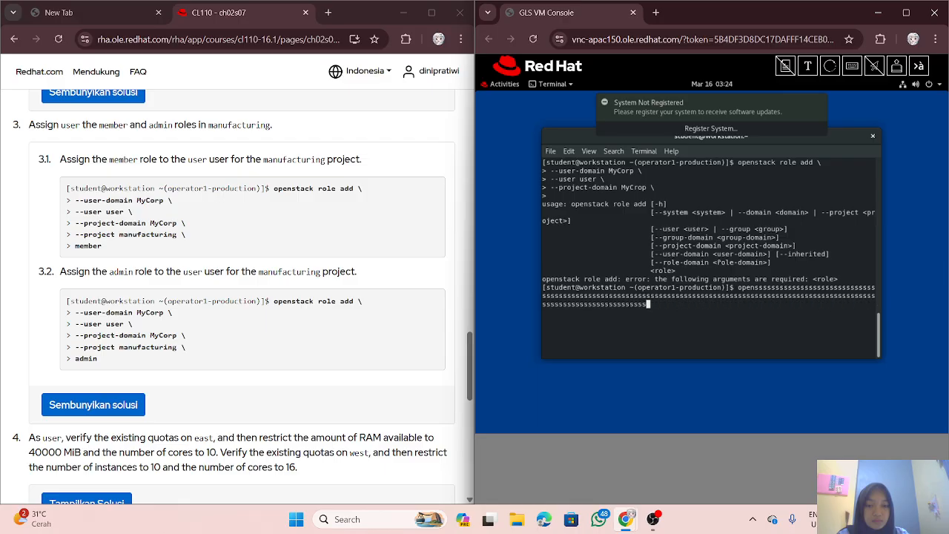
pyautogui.press('BackSpace')
pyautogui.press('BackSpace')
pyautogui.press('BackSpace')
pyautogui.press('BackSpace')
pyautogui.press('BackSpace')
pyautogui.press('BackSpace')
pyautogui.press('BackSpace')
pyautogui.press('BackSpace')
pyautogui.press('BackSpace')
pyautogui.press('BackSpace')
pyautogui.press('BackSpace')
pyautogui.press('BackSpace')
pyautogui.press('BackSpace')
pyautogui.press('BackSpace')
pyautogui.press('BackSpace')
pyautogui.press('BackSpace')
pyautogui.press('BackSpace')
pyautogui.press('BackSpace')
pyautogui.press('BackSpace')
pyautogui.press('BackSpace')
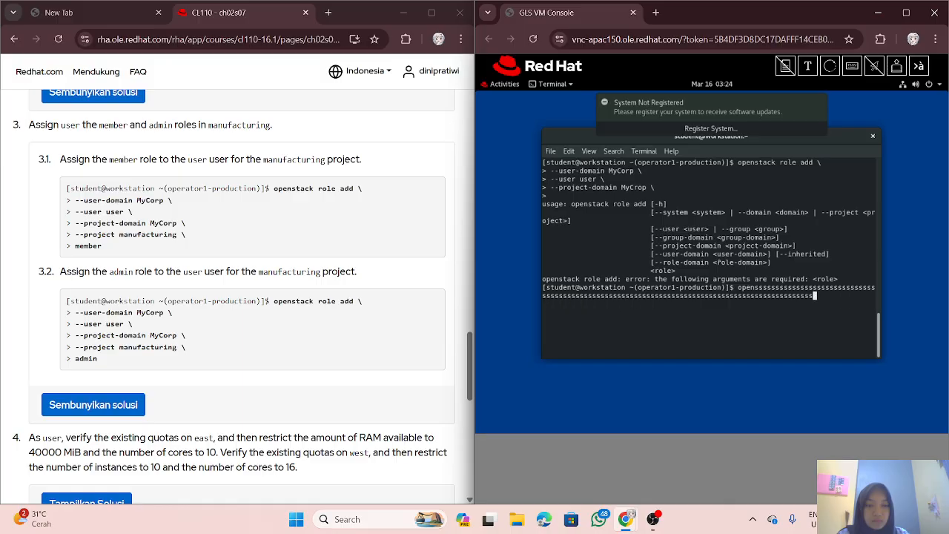
pyautogui.press('BackSpace')
pyautogui.press('BackSpace')
pyautogui.press('BackSpace')
pyautogui.press('BackSpace')
pyautogui.press('BackSpace')
pyautogui.press('BackSpace')
pyautogui.press('BackSpace')
pyautogui.press('BackSpace')
pyautogui.press('BackSpace')
pyautogui.press('BackSpace')
pyautogui.press('BackSpace')
pyautogui.press('BackSpace')
pyautogui.press('BackSpace')
pyautogui.press('BackSpace')
pyautogui.press('BackSpace')
pyautogui.press('BackSpace')
pyautogui.press('BackSpace')
pyautogui.press('BackSpace')
pyautogui.press('BackSpace')
pyautogui.press('BackSpace')
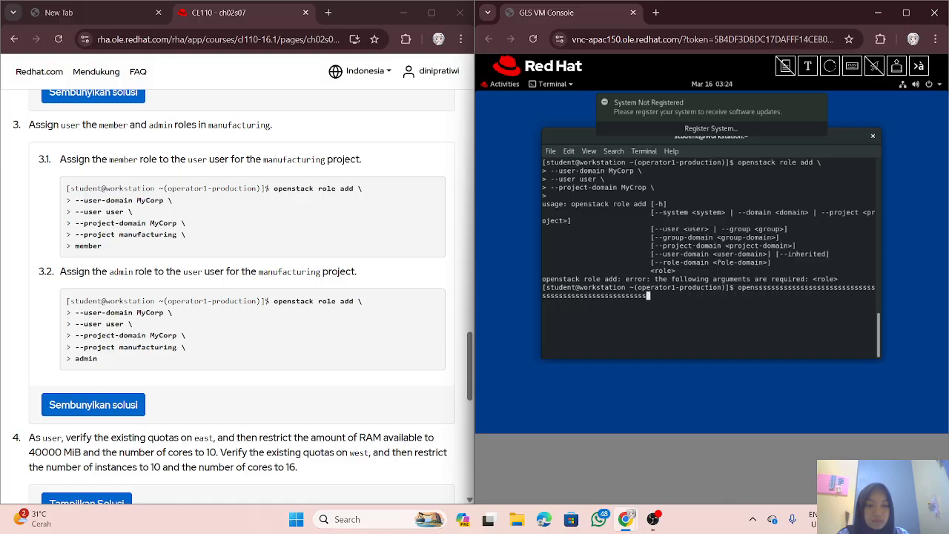
pyautogui.press('BackSpace')
pyautogui.press('BackSpace')
pyautogui.press('BackSpace')
pyautogui.press('BackSpace')
pyautogui.press('BackSpace')
pyautogui.press('BackSpace')
pyautogui.press('BackSpace')
pyautogui.press('BackSpace')
pyautogui.press('BackSpace')
pyautogui.press('BackSpace')
pyautogui.press('BackSpace')
pyautogui.press('BackSpace')
pyautogui.press('BackSpace')
pyautogui.press('BackSpace')
pyautogui.press('BackSpace')
pyautogui.press('BackSpace')
pyautogui.press('BackSpace')
pyautogui.press('BackSpace')
pyautogui.press('BackSpace')
pyautogui.press('BackSpace')
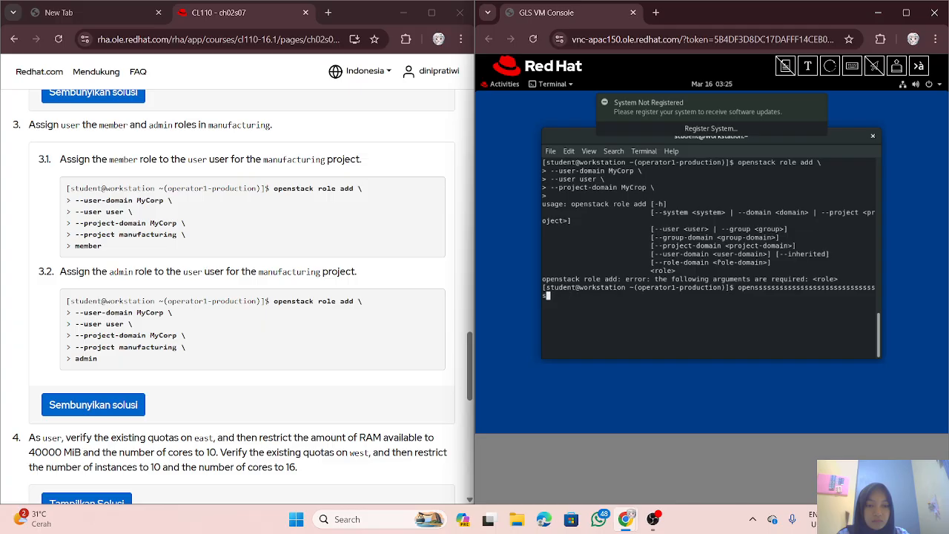
pyautogui.press('BackSpace')
pyautogui.press('BackSpace')
pyautogui.press('BackSpace')
pyautogui.press('BackSpace')
pyautogui.press('BackSpace')
pyautogui.press('BackSpace')
pyautogui.press('BackSpace')
pyautogui.press('BackSpace')
pyautogui.press('BackSpace')
pyautogui.press('BackSpace')
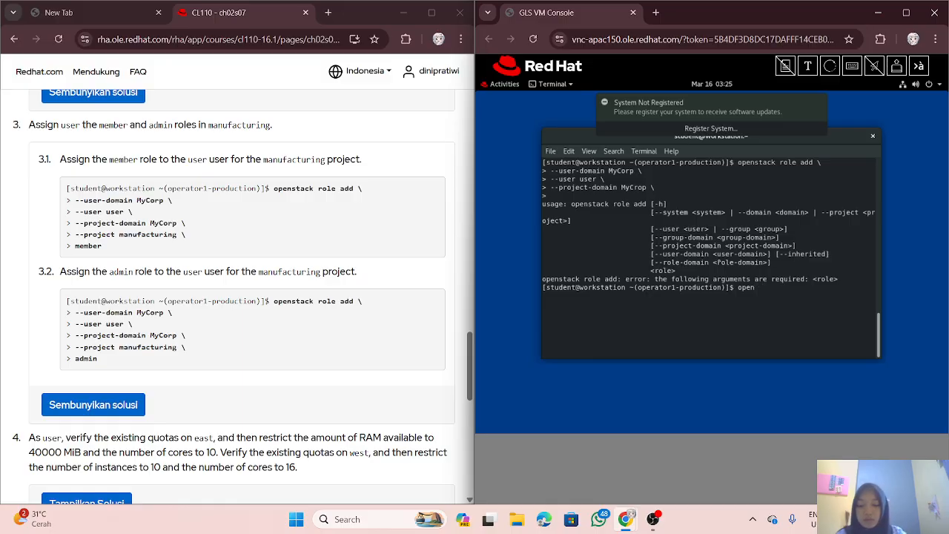
# Step: Grant user the admin role on manufacturing, with --user-domain MyCorp and --project-domain MyCorp
pyautogui.write('stack')
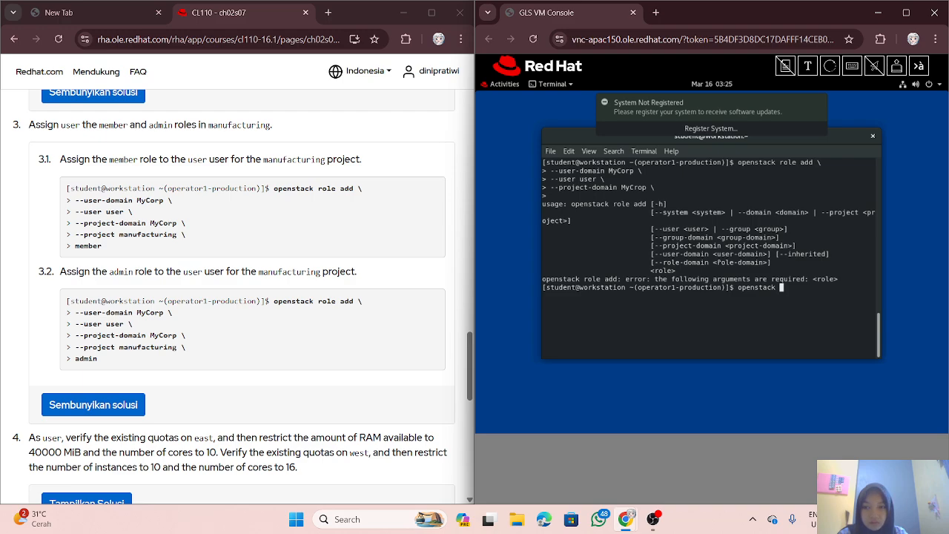
pyautogui.write(' role')
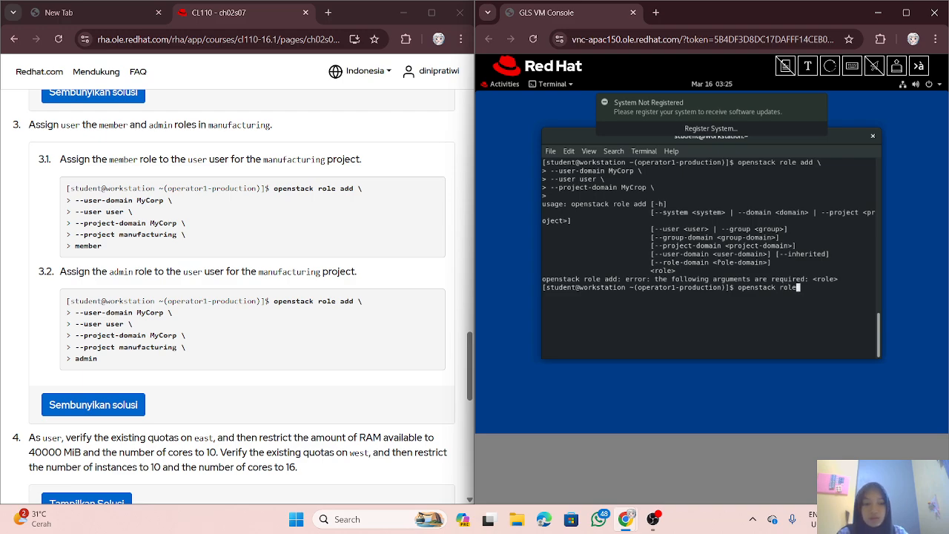
pyautogui.write(' add \\')
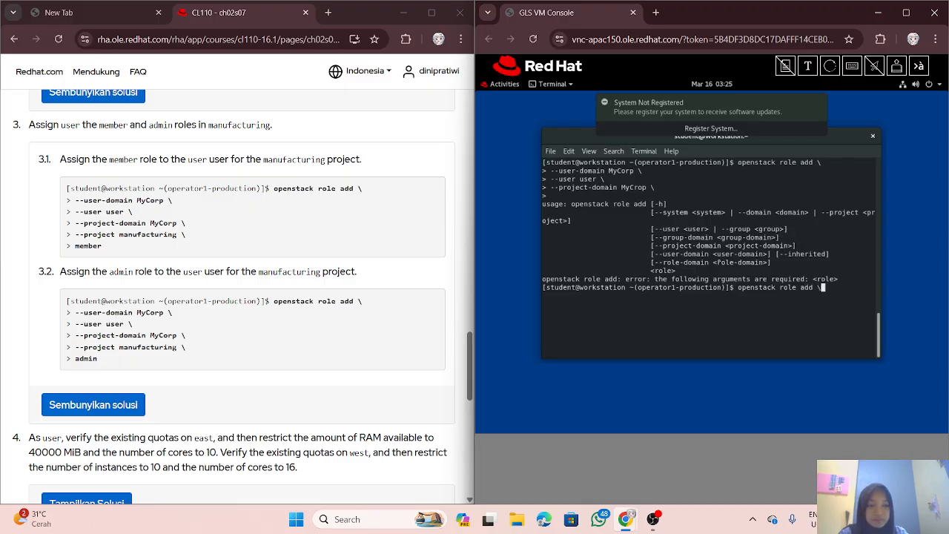
pyautogui.press('Return')
pyautogui.write('--')
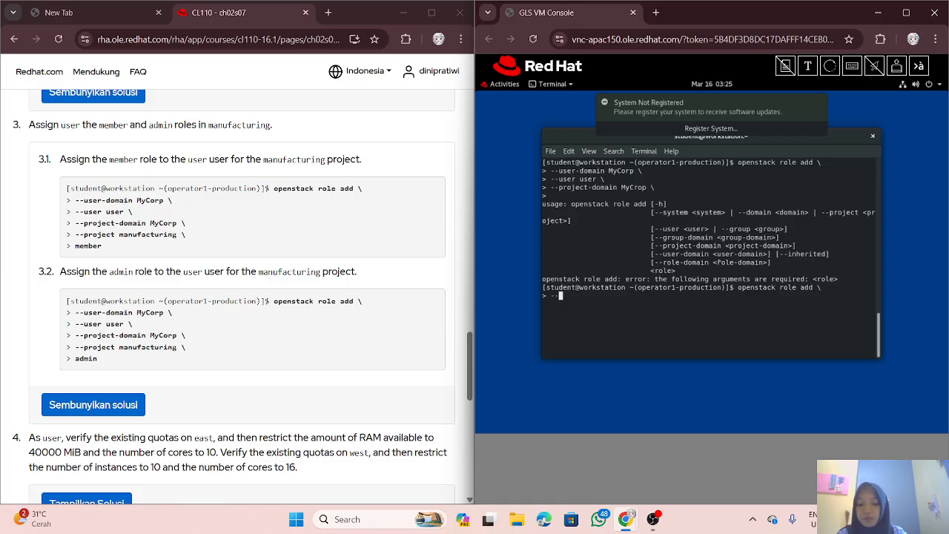
pyautogui.write('user-domain MyC')
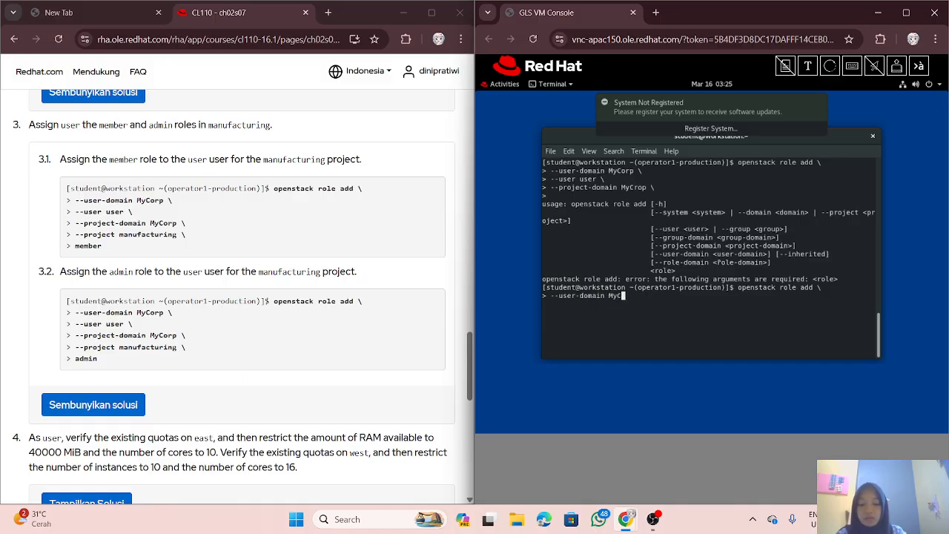
pyautogui.write('orp')
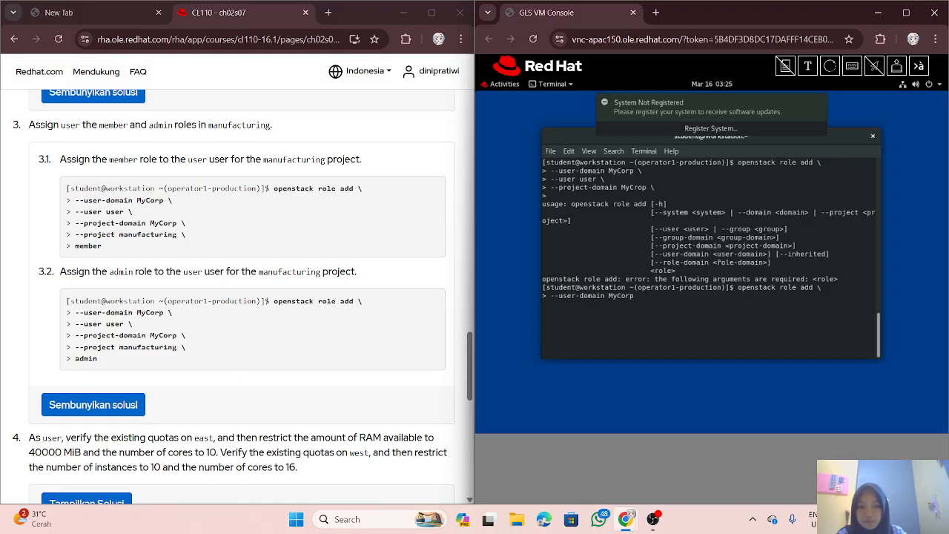
pyautogui.write(' \\')
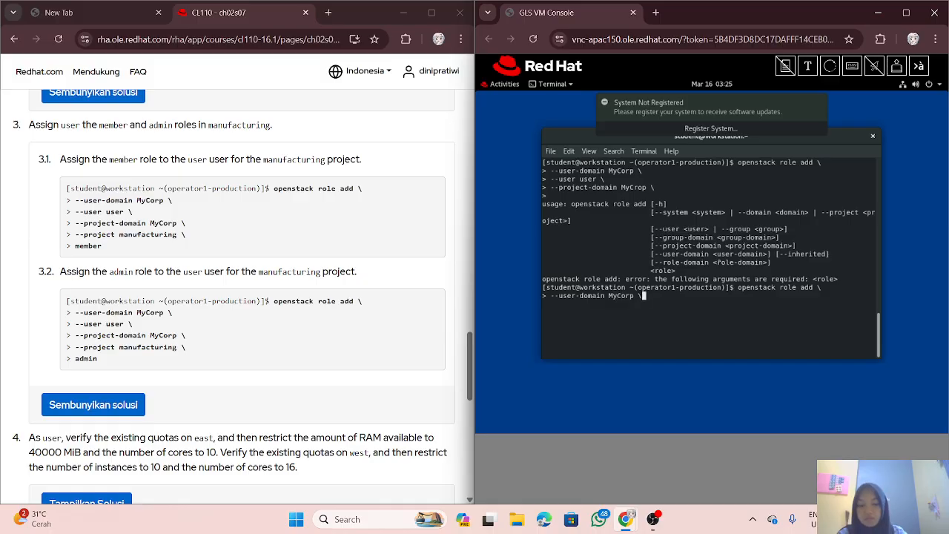
pyautogui.press('Return')
pyautogui.write('--user')
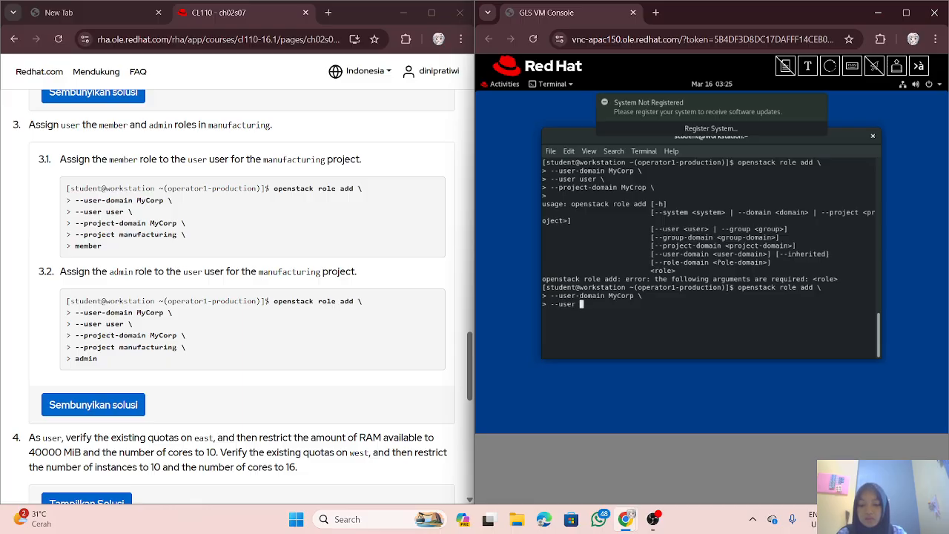
pyautogui.write(' user')
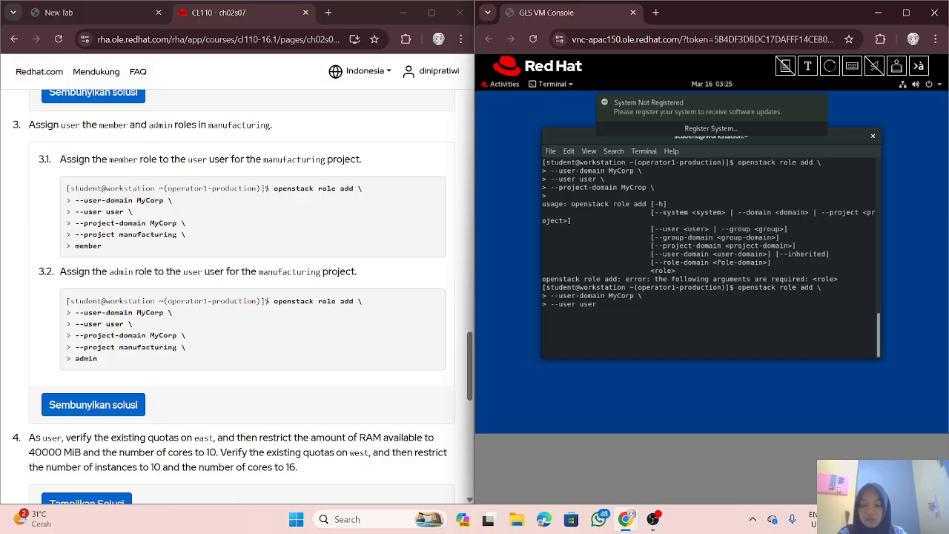
pyautogui.write(' \\')
pyautogui.press('Return')
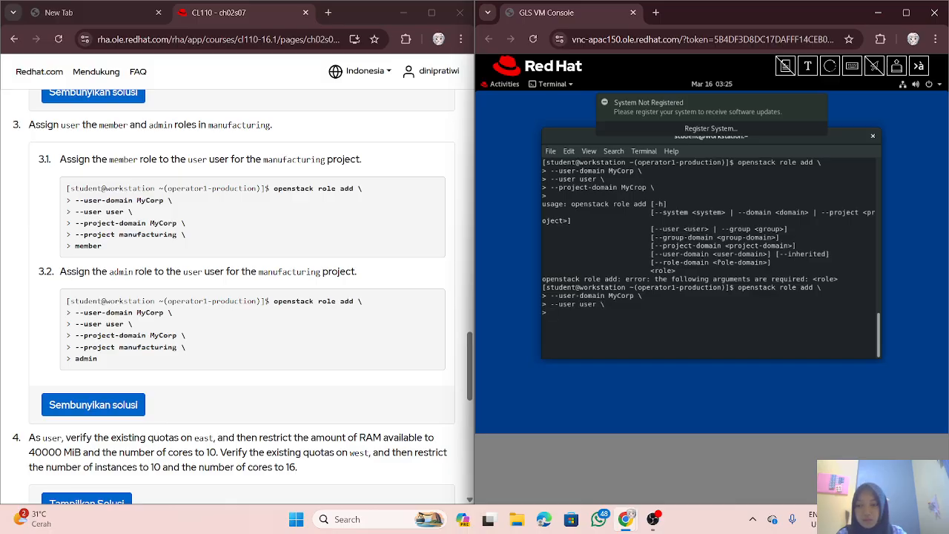
pyautogui.write('--proj')
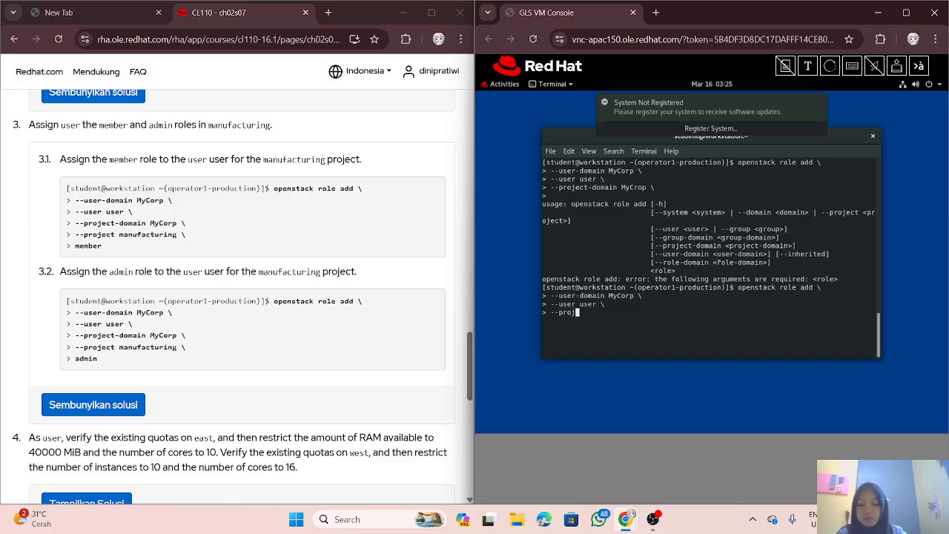
pyautogui.write('ect-domain MyCorp')
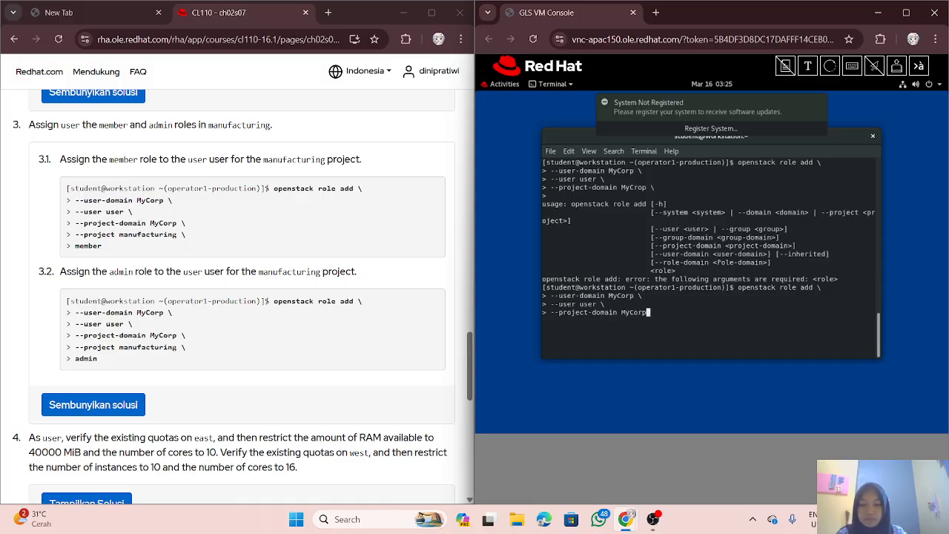
pyautogui.write(' \\')
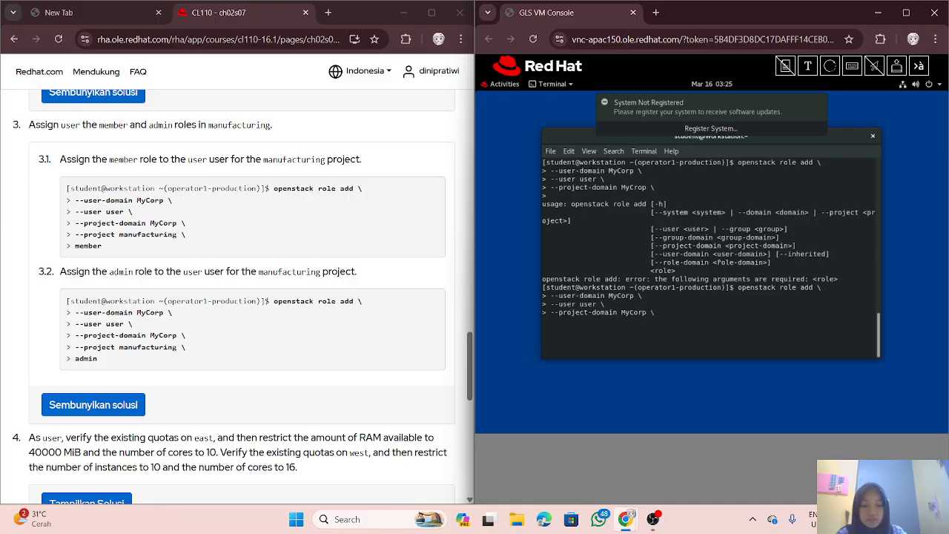
pyautogui.press('Return')
pyautogui.write('-')
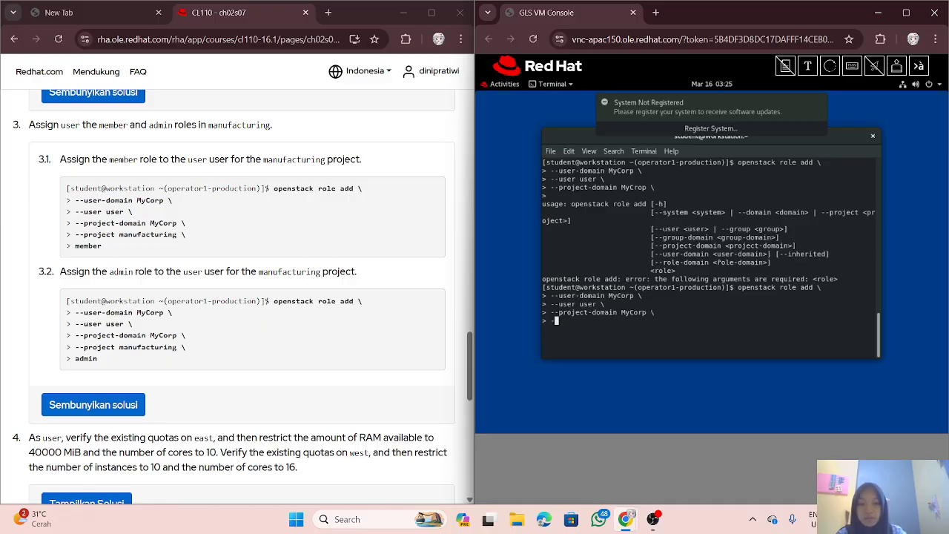
pyautogui.write('-proje')
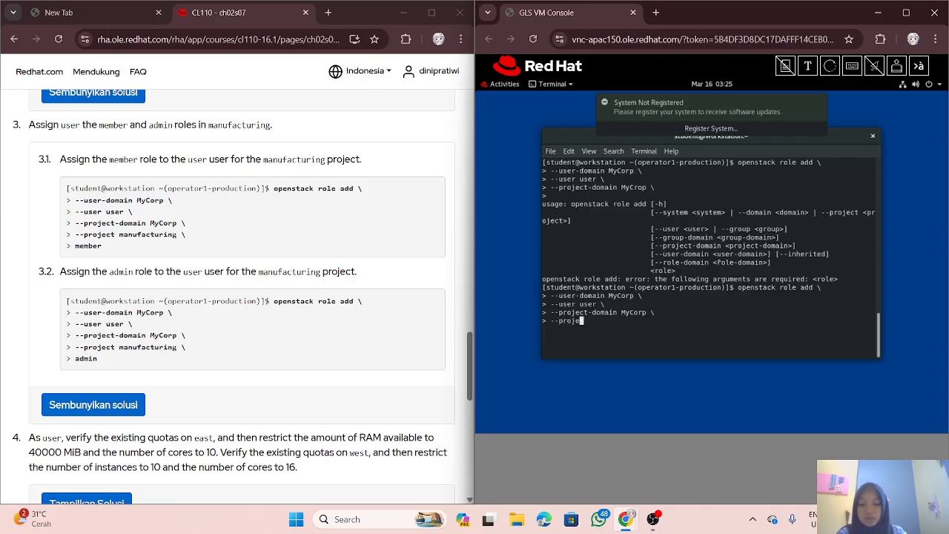
pyautogui.write('ct manufac')
pyautogui.write('turing \\')
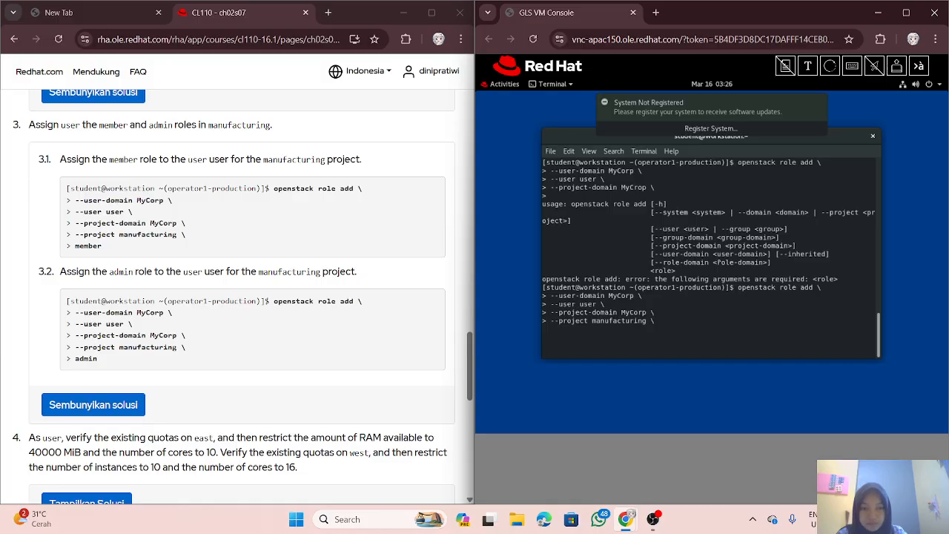
pyautogui.press('Return')
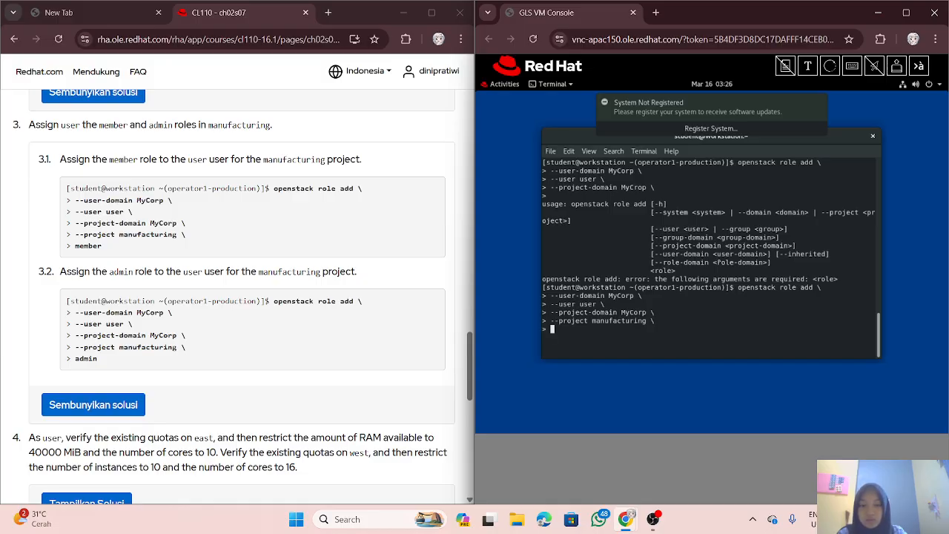
pyautogui.write('admin')
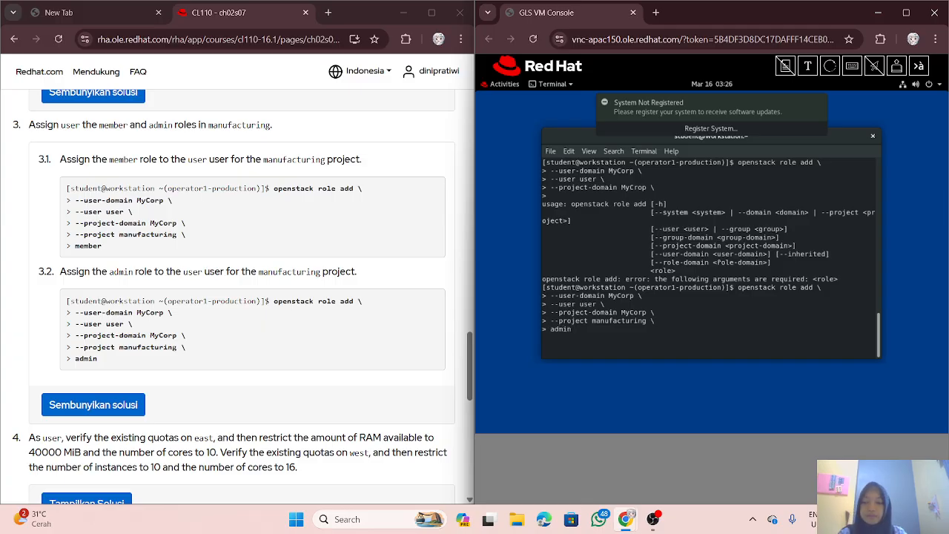
pyautogui.press('Return')
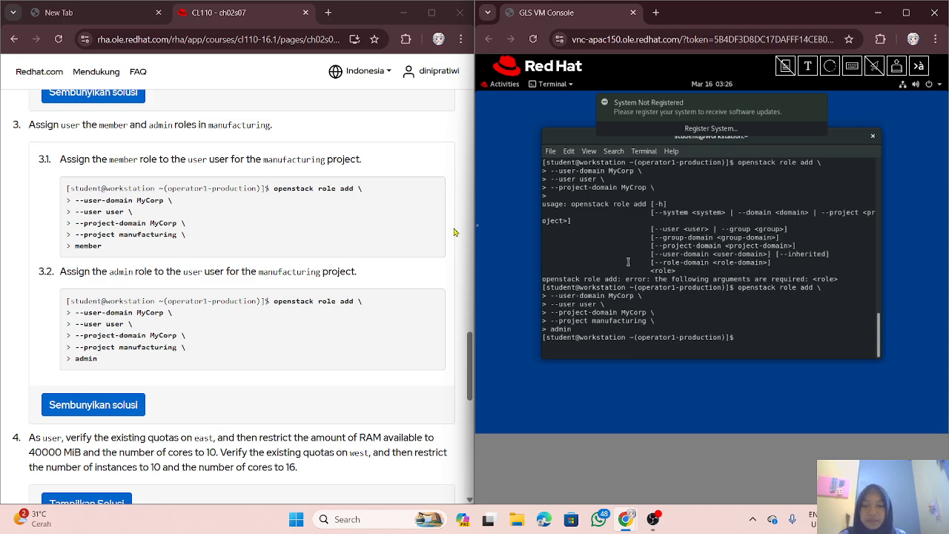
# Step: Show step 4's solution on sourcing credentials and checking the east project's quotas
pyautogui.scroll(-2, 404, 317)
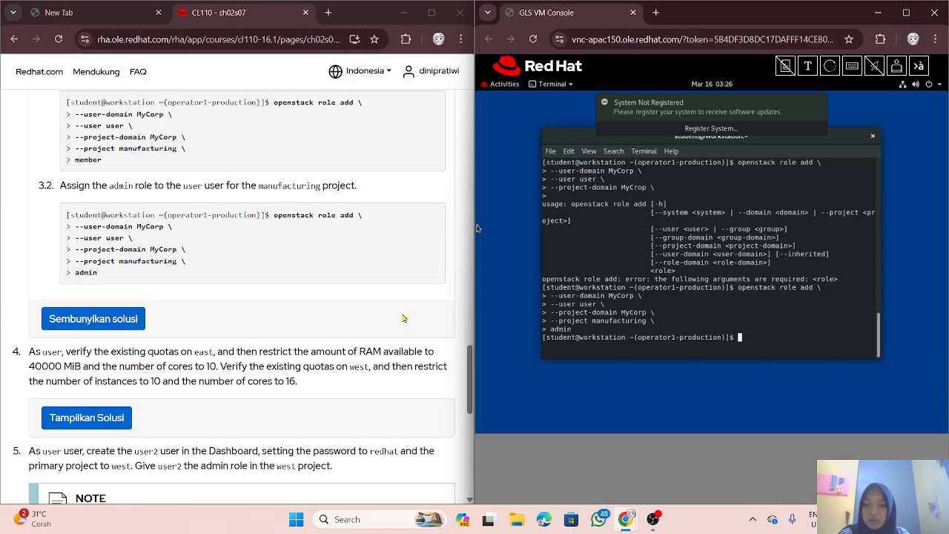
pyautogui.scroll(-2, 403, 318)
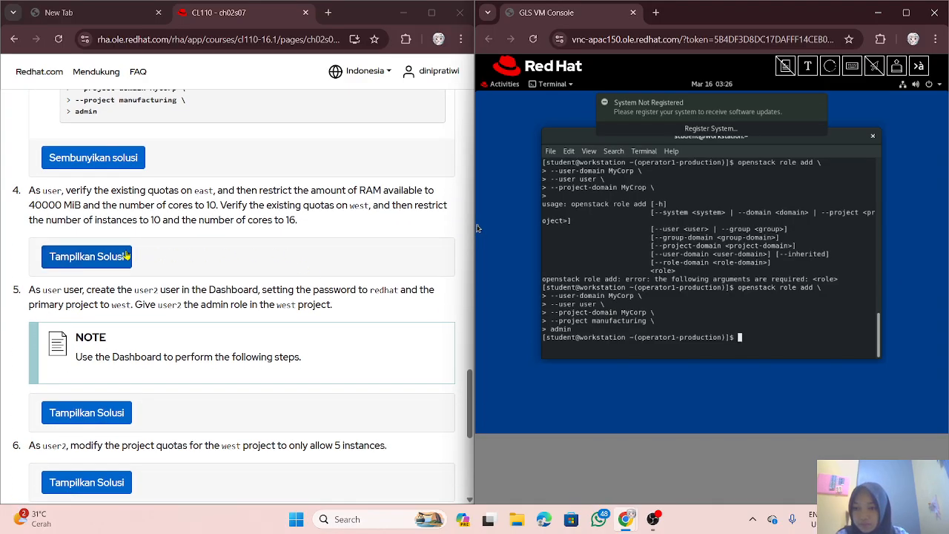
pyautogui.click(124, 255)
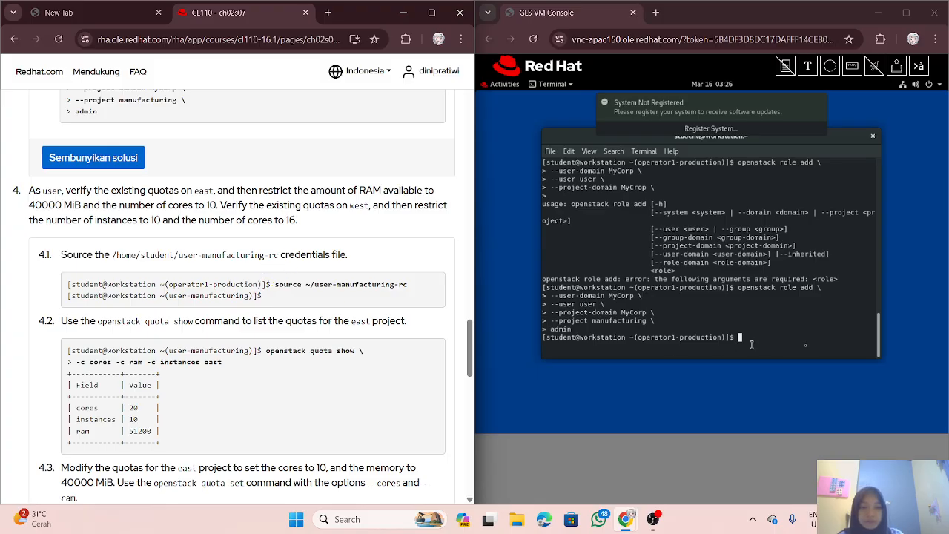
pyautogui.click(802, 340)
# Step: Clear the garbled text and run 'source ~/user-manufacturing-rc' to load the user-manufacturing credentials
pyautogui.write('ssssssssssssourrrrrrrce')
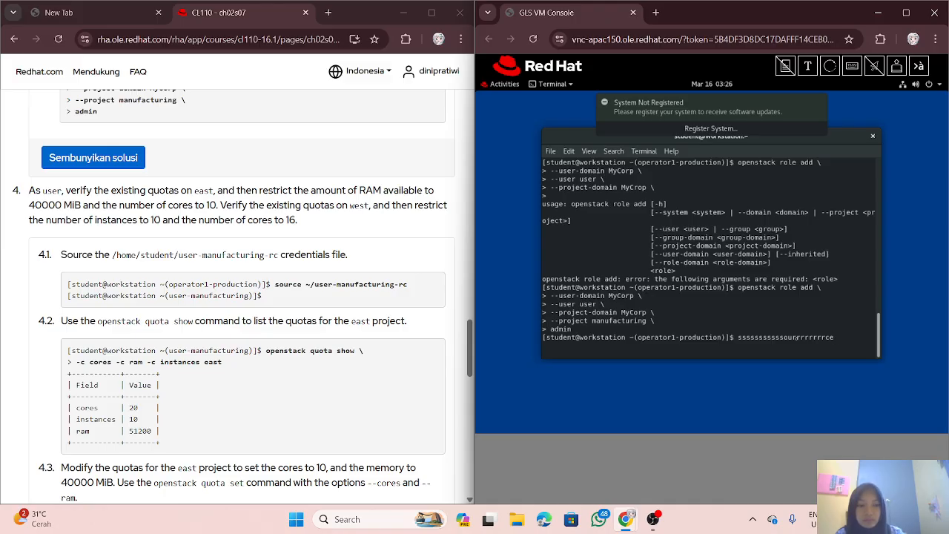
pyautogui.write(' -')
pyautogui.press('BackSpace')
pyautogui.press('BackSpace')
pyautogui.press('BackSpace')
pyautogui.press('BackSpace')
pyautogui.press('BackSpace')
pyautogui.press('BackSpace')
pyautogui.press('BackSpace')
pyautogui.press('BackSpace')
pyautogui.press('BackSpace')
pyautogui.press('BackSpace')
pyautogui.press('BackSpace')
pyautogui.press('BackSpace')
pyautogui.press('BackSpace')
pyautogui.press('BackSpace')
pyautogui.press('BackSpace')
pyautogui.press('BackSpace')
pyautogui.press('BackSpace')
pyautogui.press('BackSpace')
pyautogui.press('BackSpace')
pyautogui.press('BackSpace')
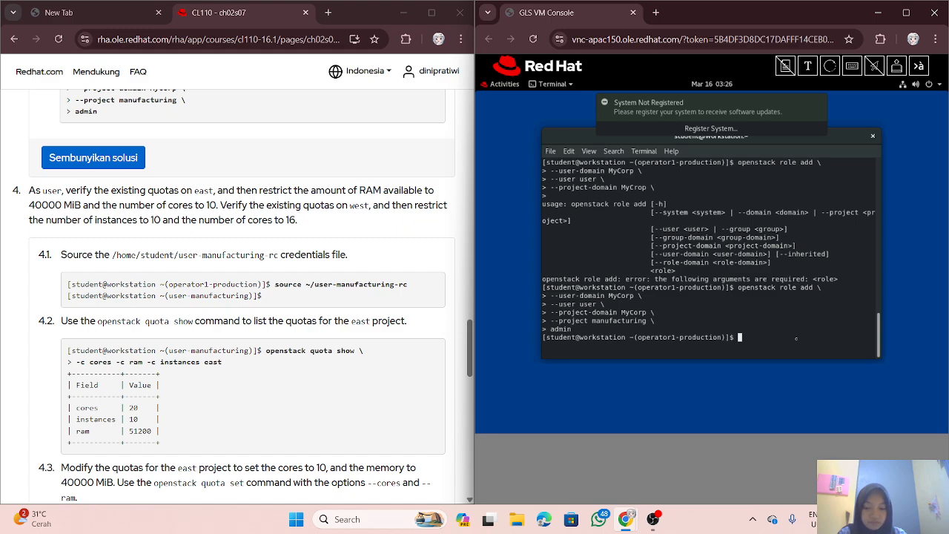
pyautogui.write('sour')
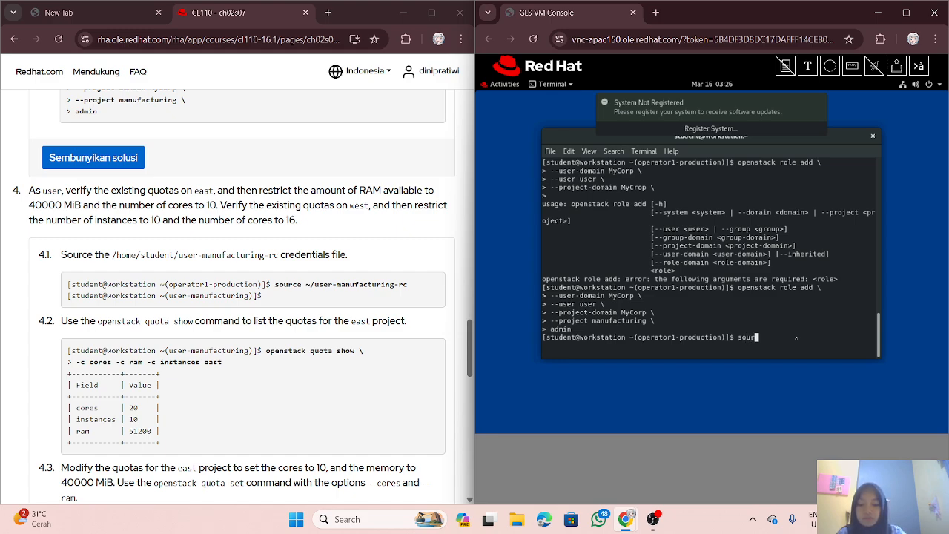
pyautogui.write('ce ~')
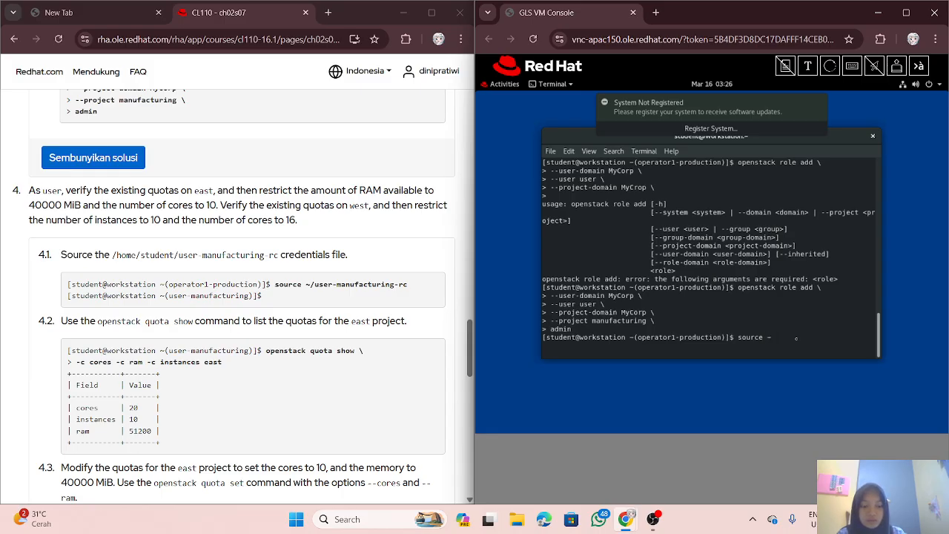
pyautogui.write('/user')
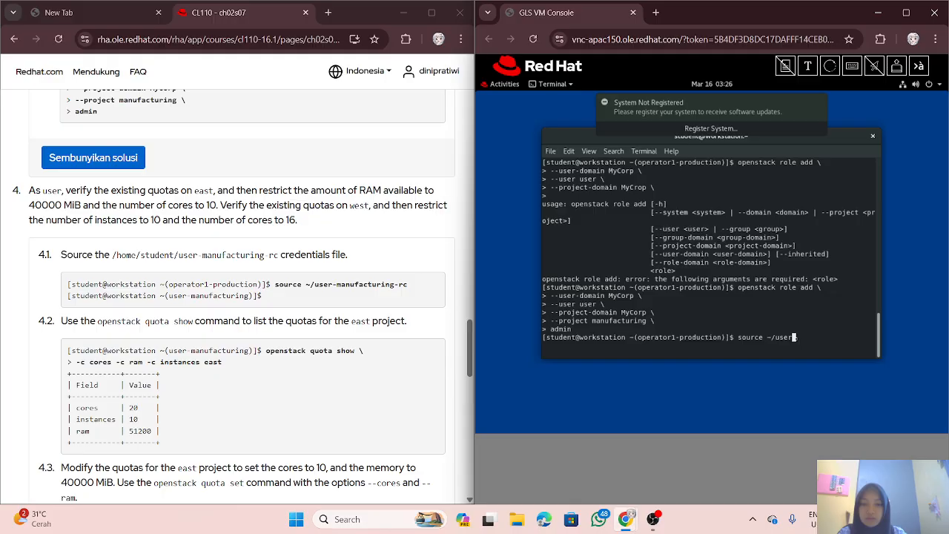
pyautogui.write('-man')
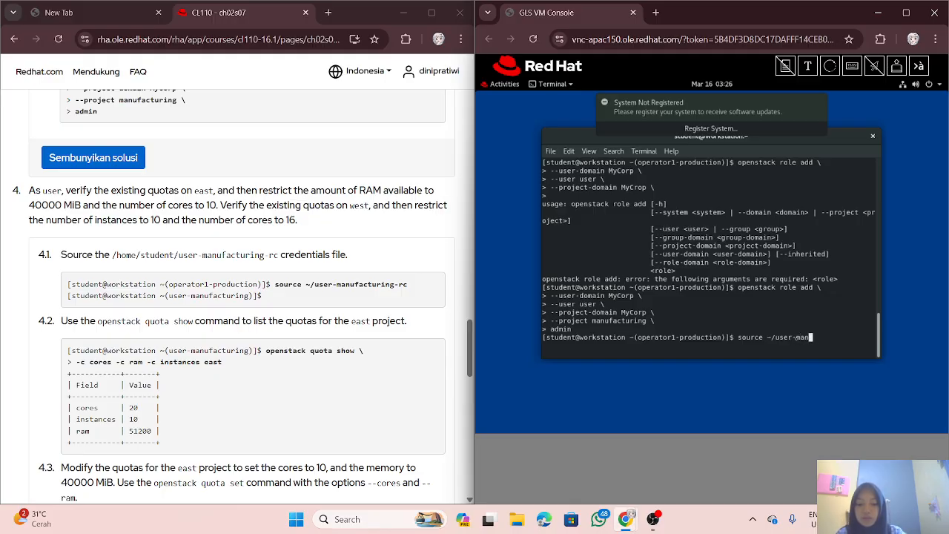
pyautogui.write('ufacturing')
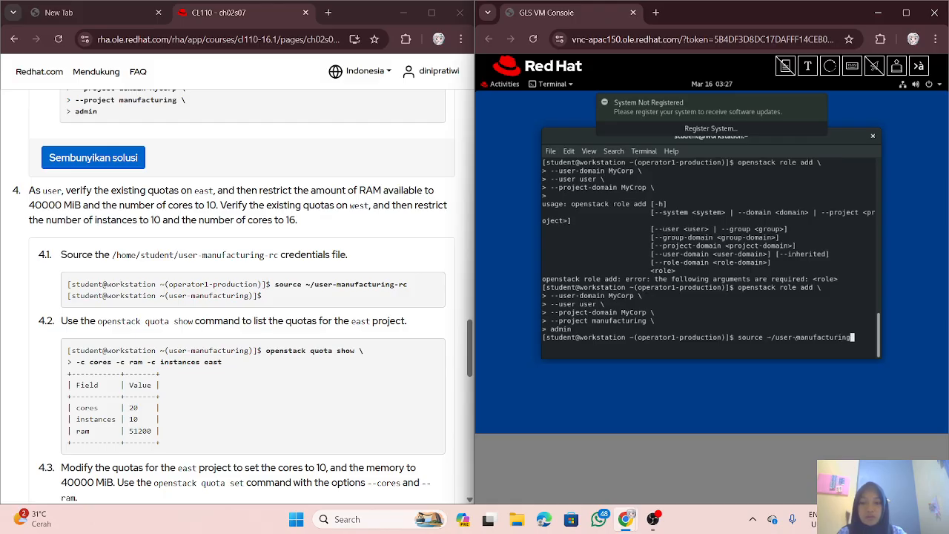
pyautogui.write('-rc')
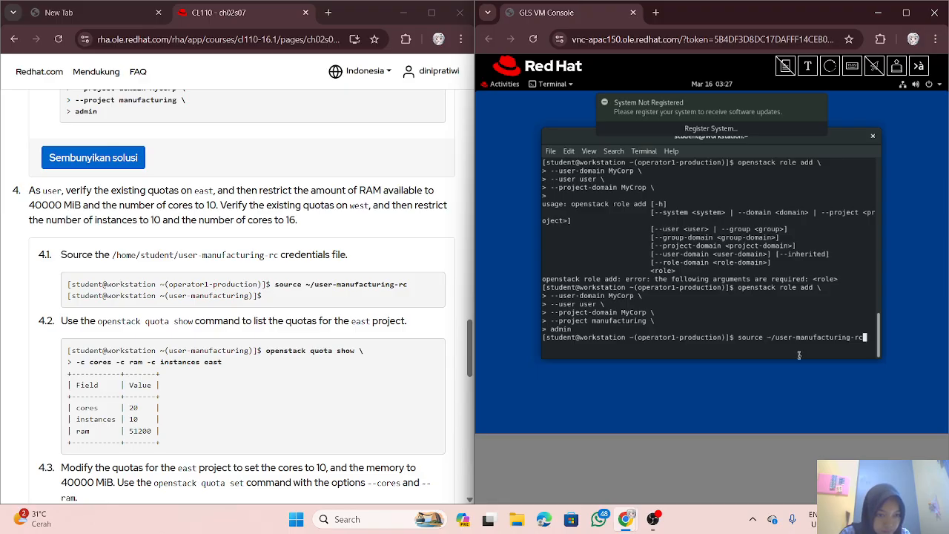
pyautogui.press('Return')
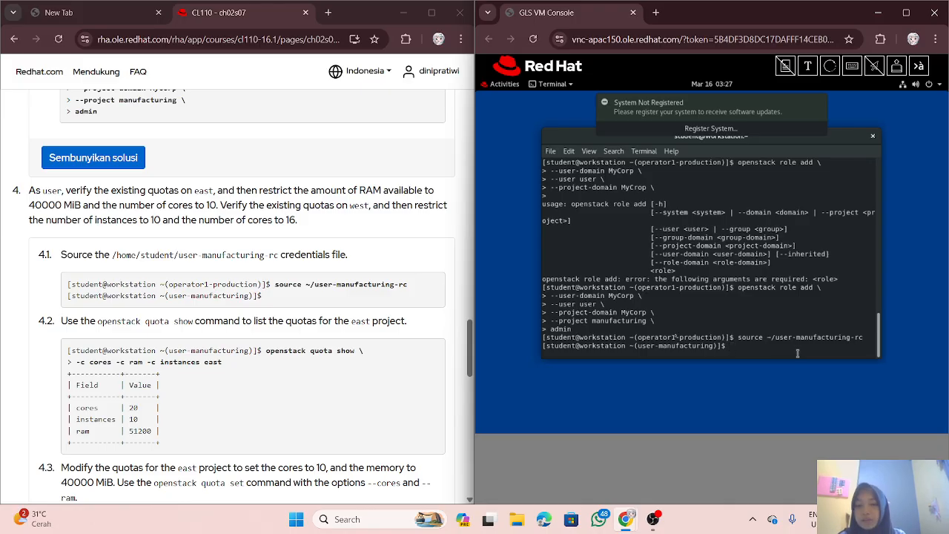
pyautogui.scroll(-3, 336, 301)
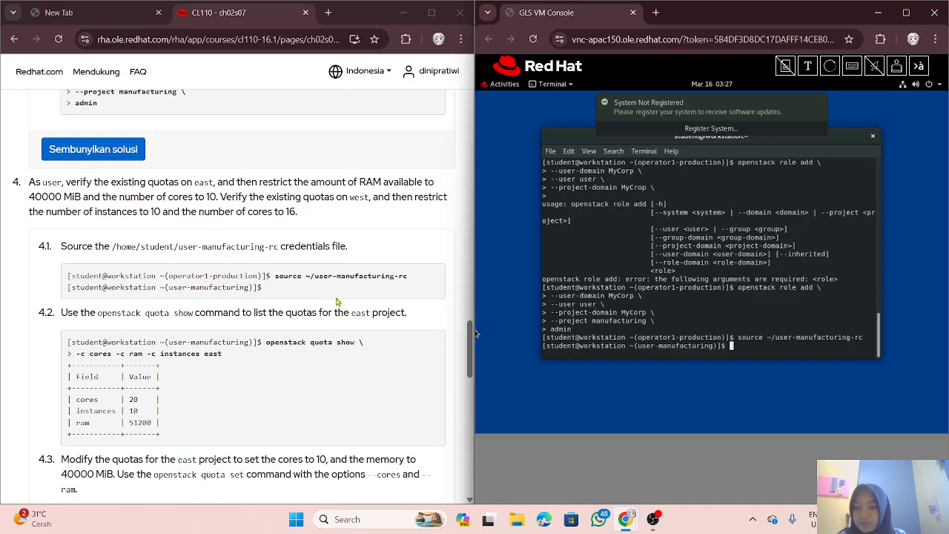
pyautogui.scroll(2, 336, 301)
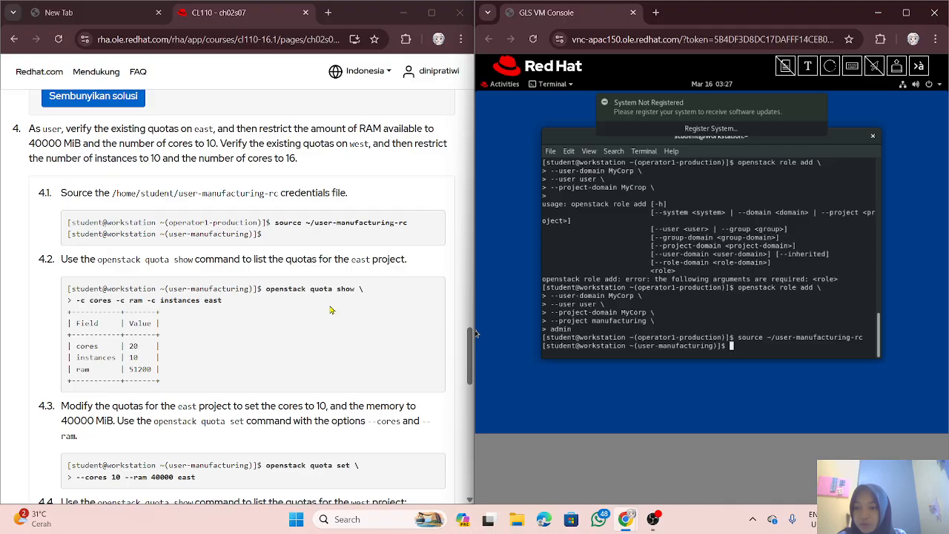
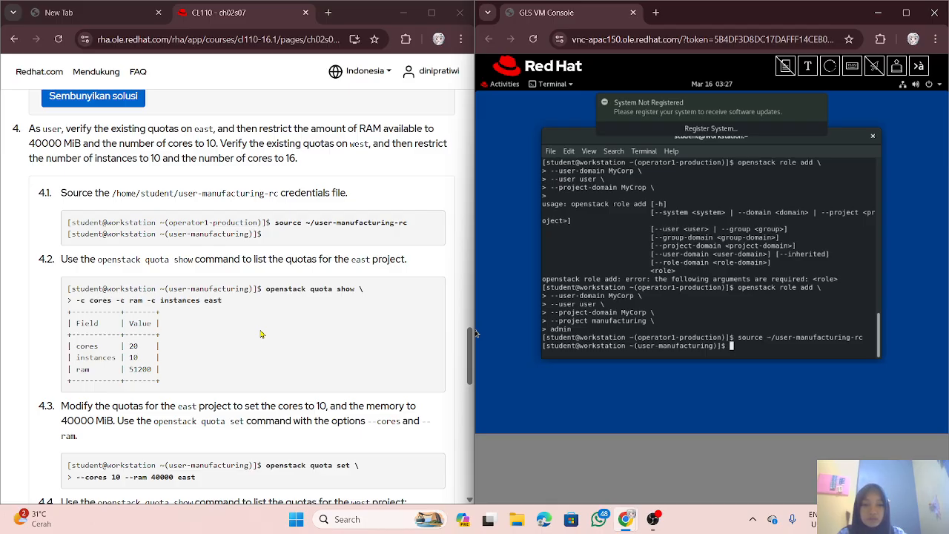
# Step: Write 'openstack quota show -c cores -c ram -c instances east' in the terminal, fixing the repeated c's
pyautogui.write('o')
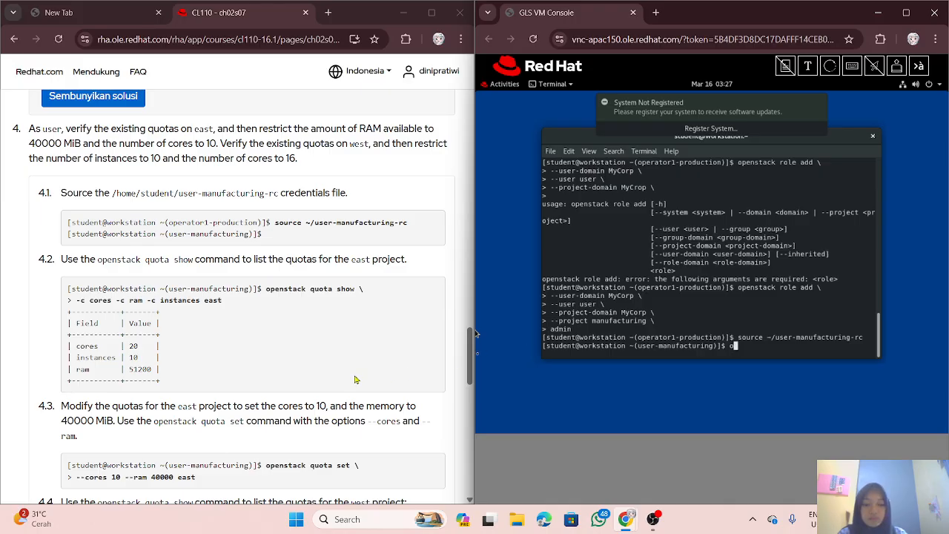
pyautogui.write('penstack')
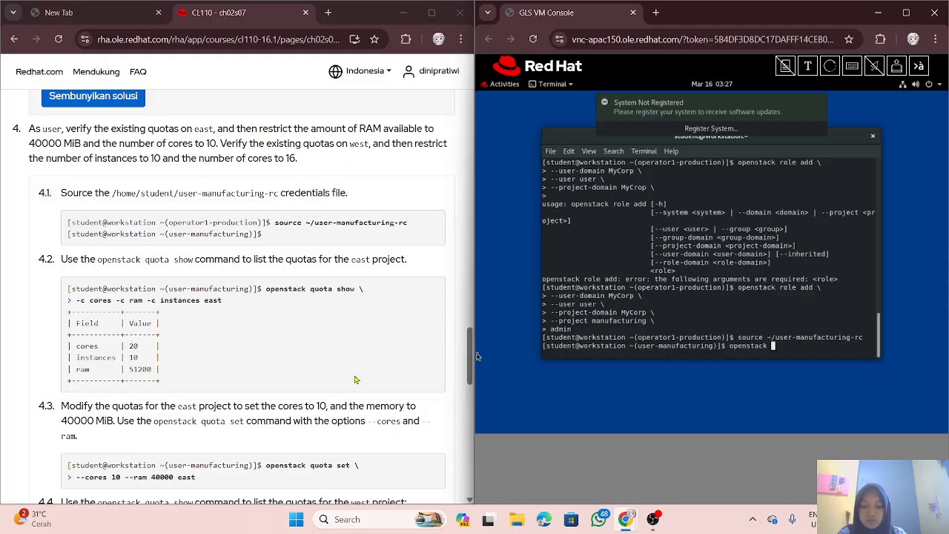
pyautogui.write(' q')
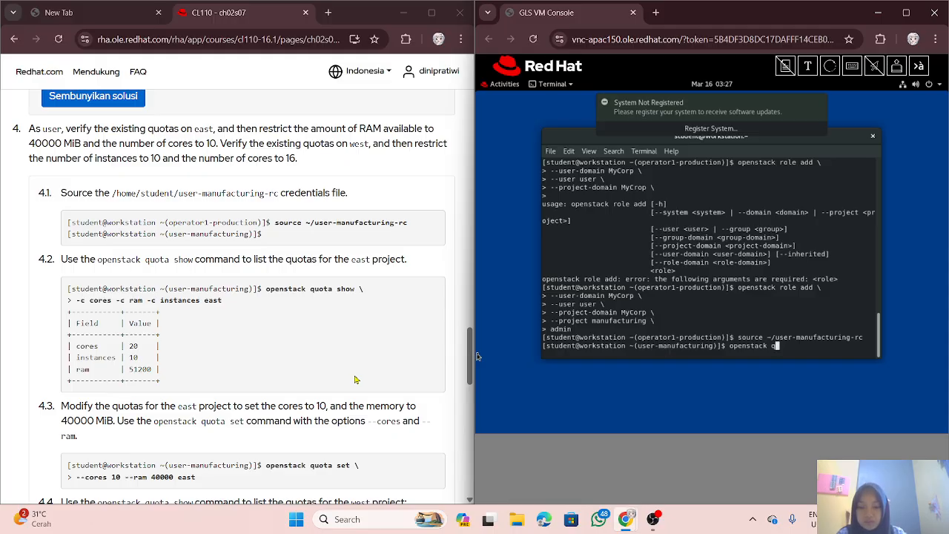
pyautogui.write('uota s')
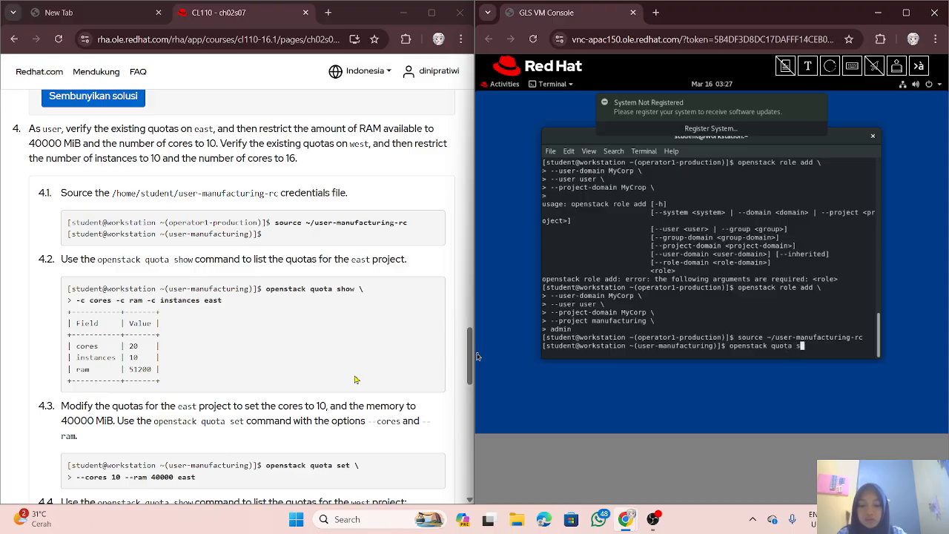
pyautogui.write('how \\')
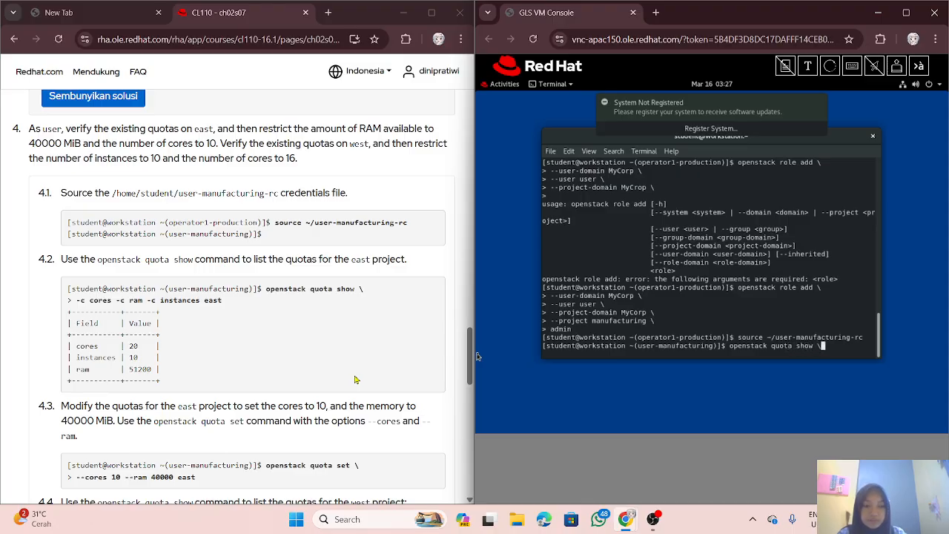
pyautogui.press('Return')
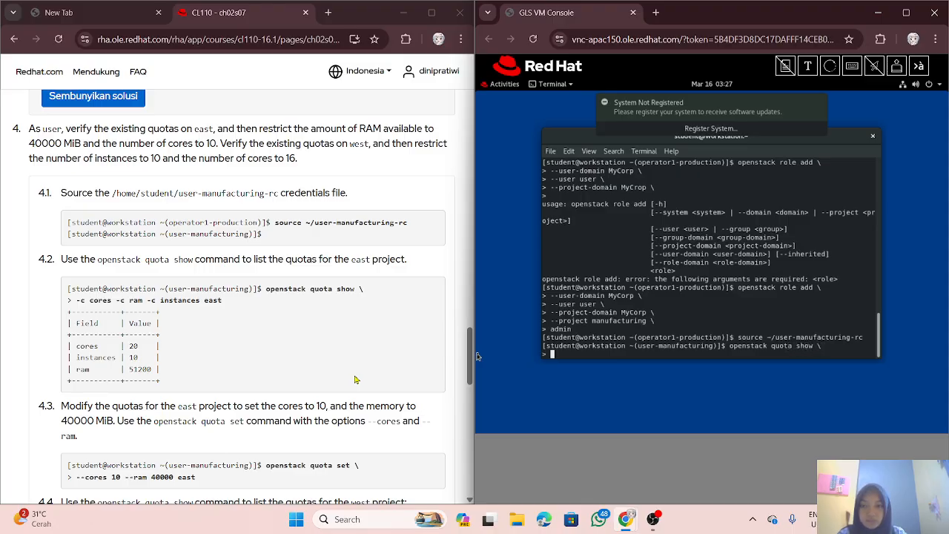
pyautogui.write('-')
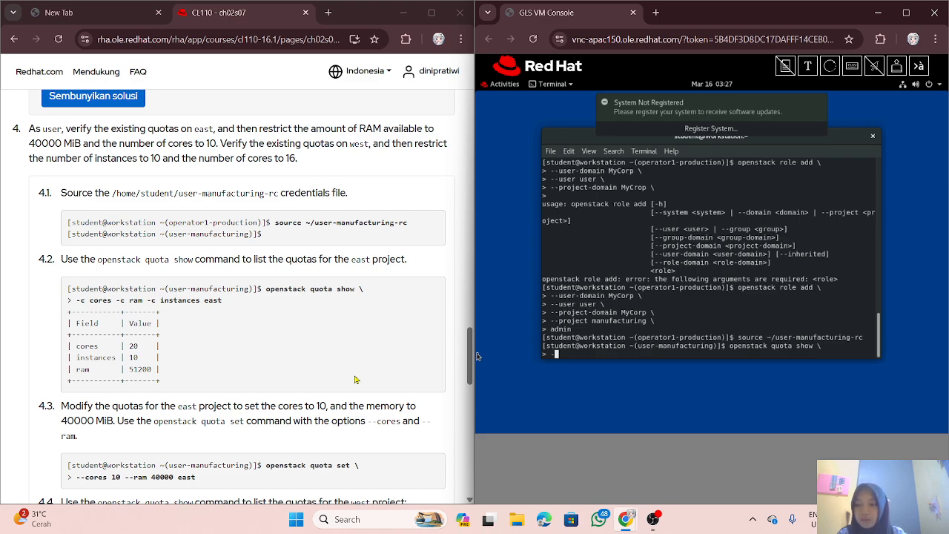
pyautogui.write('c ')
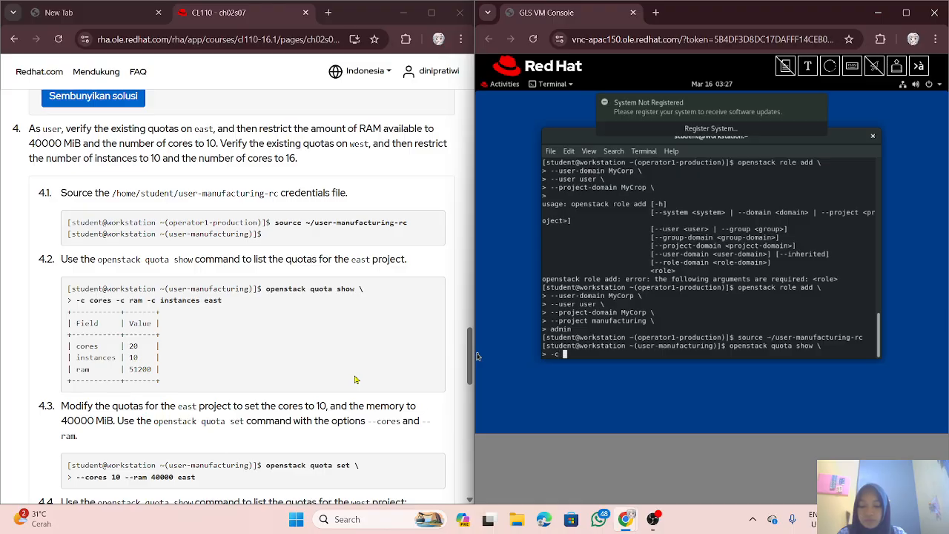
pyautogui.write('cores ')
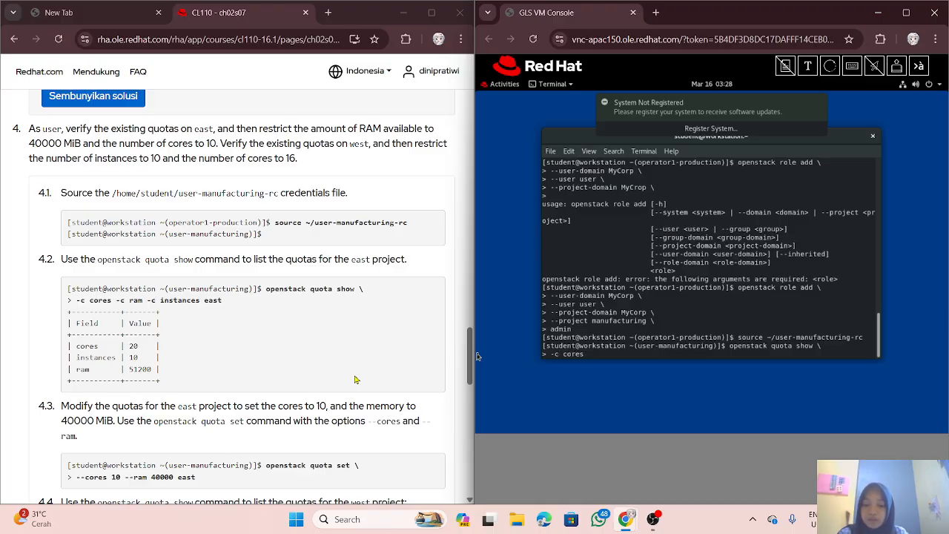
pyautogui.write('-c ')
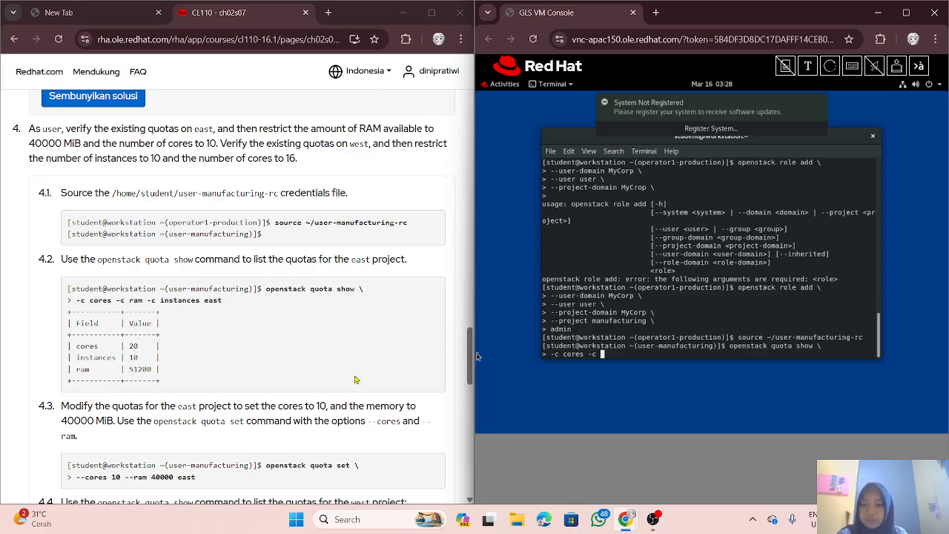
pyautogui.write('r')
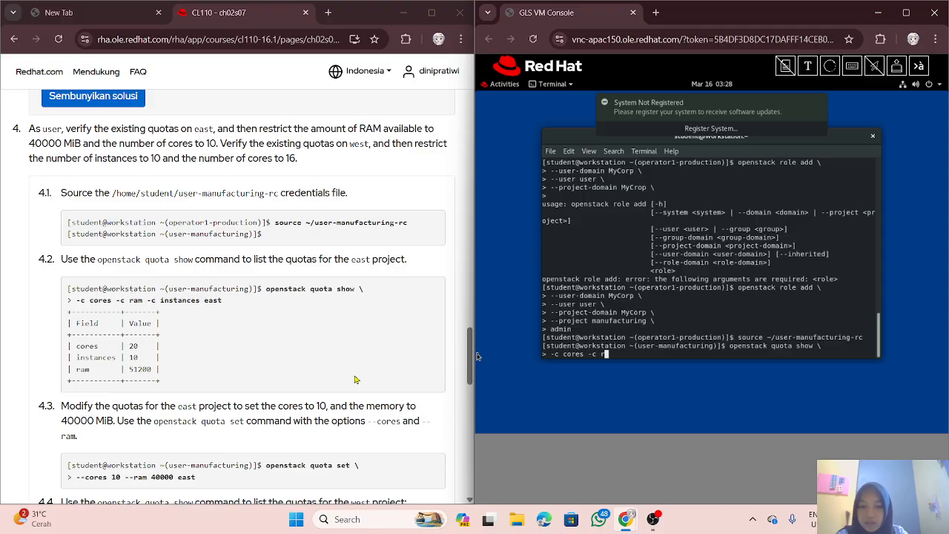
pyautogui.write('am -ccccccccc i')
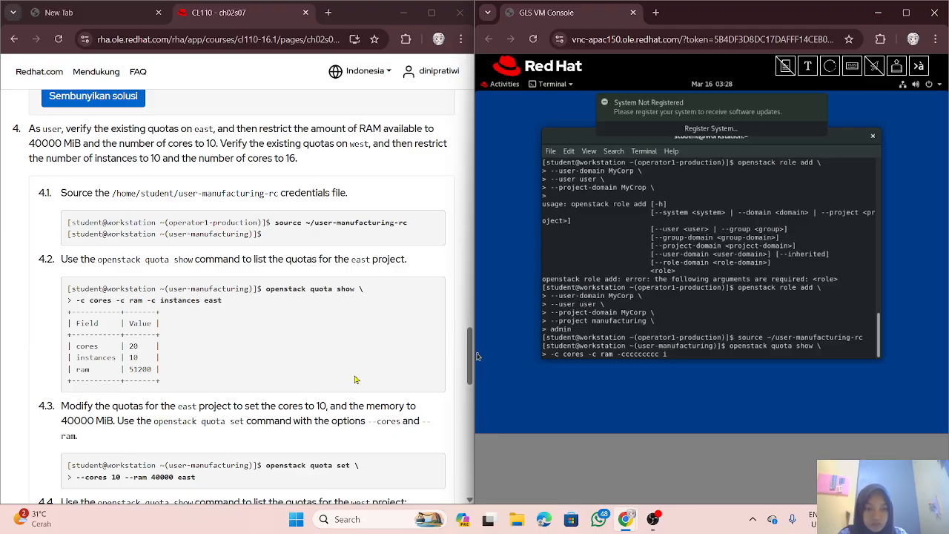
pyautogui.write('nstances')
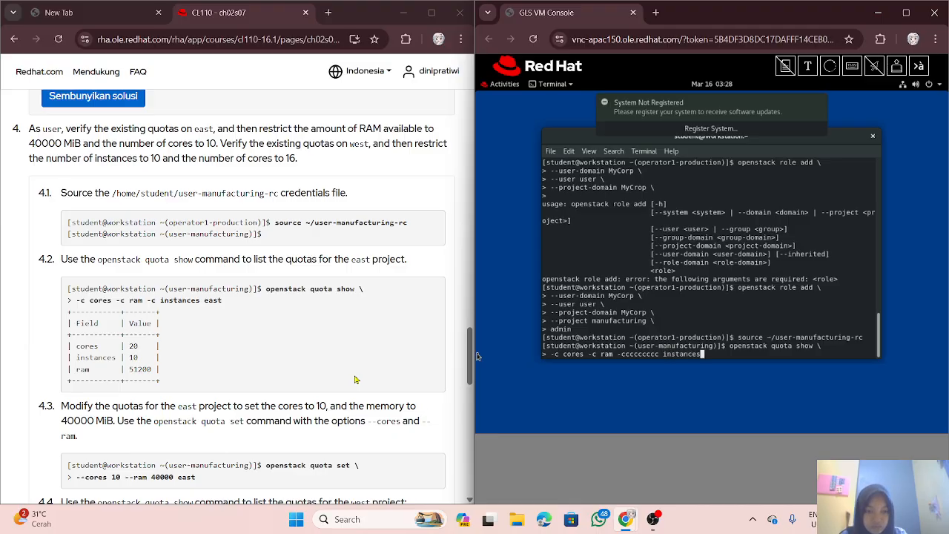
pyautogui.press('Left')
pyautogui.press('Left')
pyautogui.press('Left')
pyautogui.press('Left')
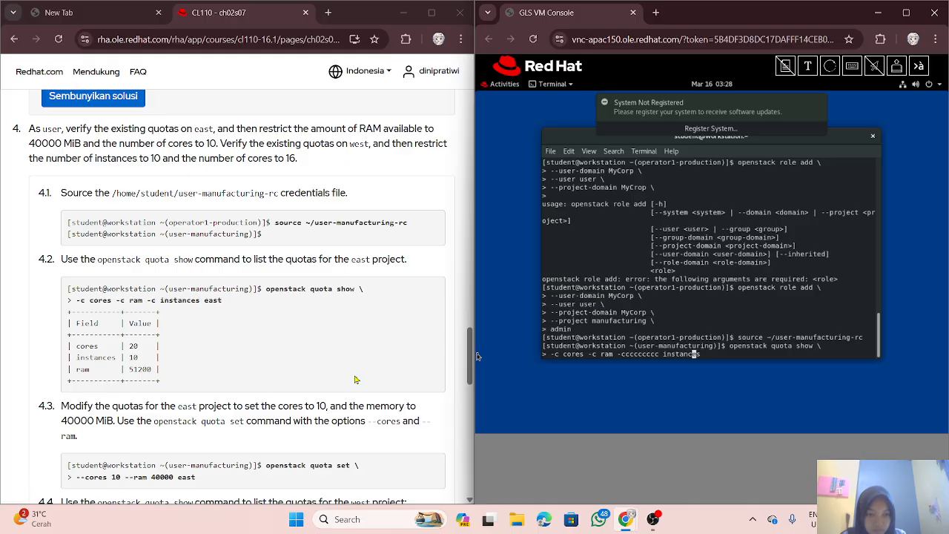
pyautogui.press('Left')
pyautogui.press('Left')
pyautogui.press('Left')
pyautogui.press('Left')
pyautogui.press('Left')
pyautogui.press('Left')
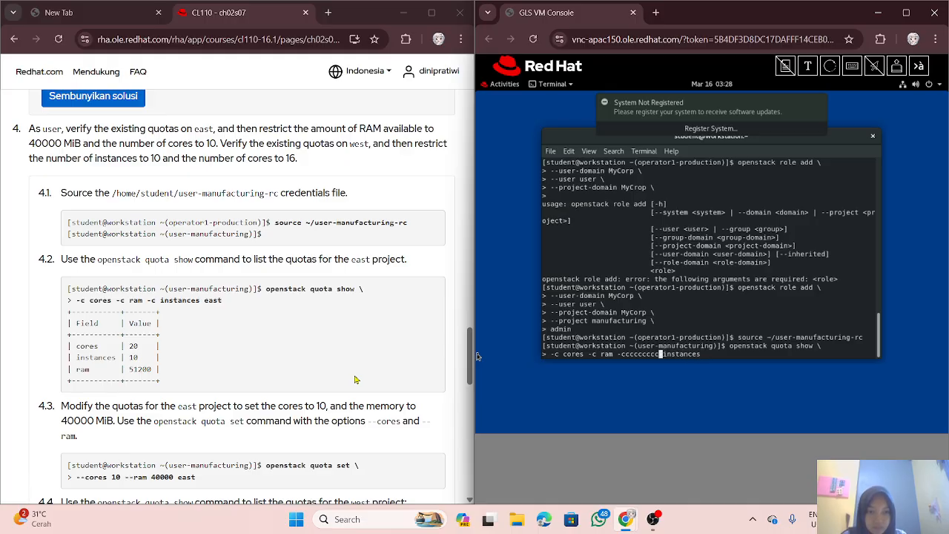
pyautogui.press('BackSpace')
pyautogui.press('BackSpace')
pyautogui.press('BackSpace')
pyautogui.press('BackSpace')
pyautogui.press('BackSpace')
pyautogui.press('BackSpace')
pyautogui.press('BackSpace')
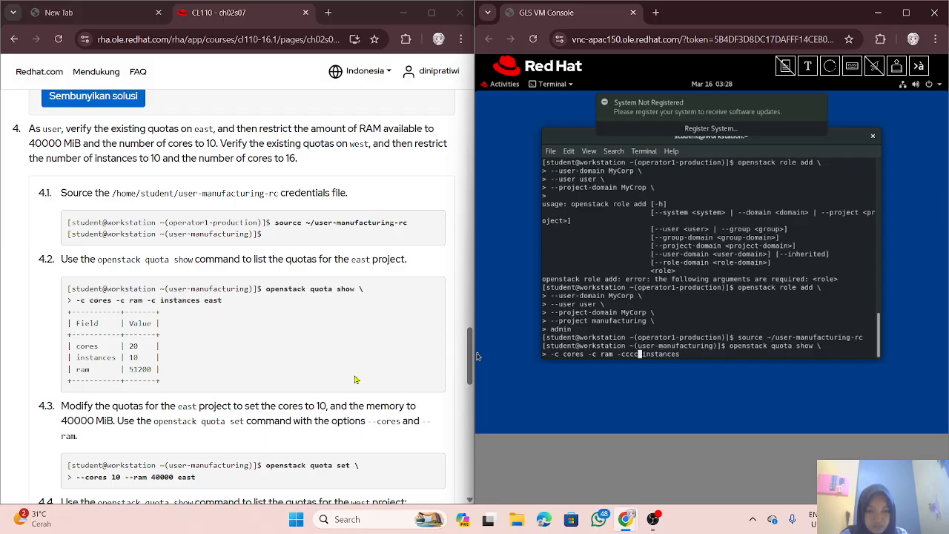
pyautogui.press('BackSpace')
pyautogui.press('Right')
pyautogui.press('Right')
pyautogui.press('Right')
pyautogui.press('Right')
pyautogui.press('Right')
pyautogui.press('Right')
pyautogui.press('Right')
pyautogui.press('Right')
pyautogui.press('Right')
pyautogui.press('Right')
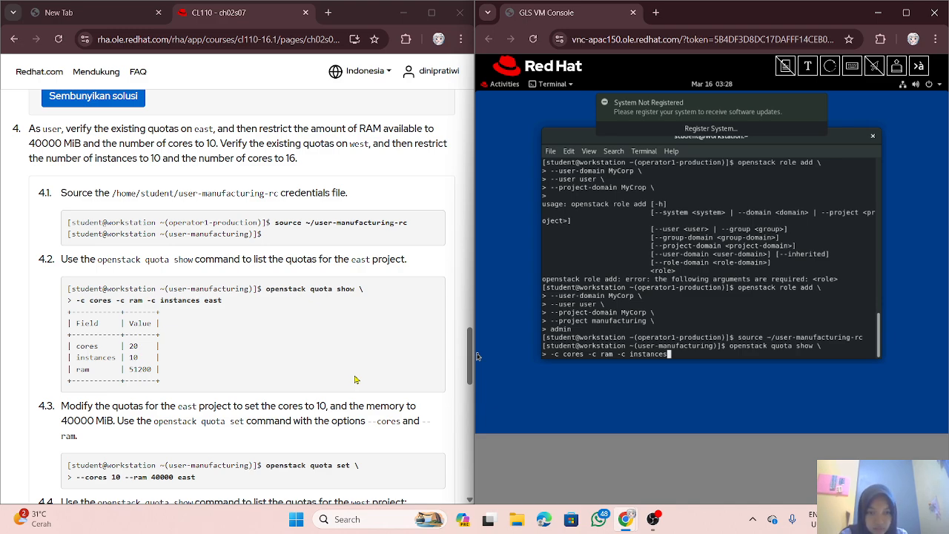
pyautogui.write('east')
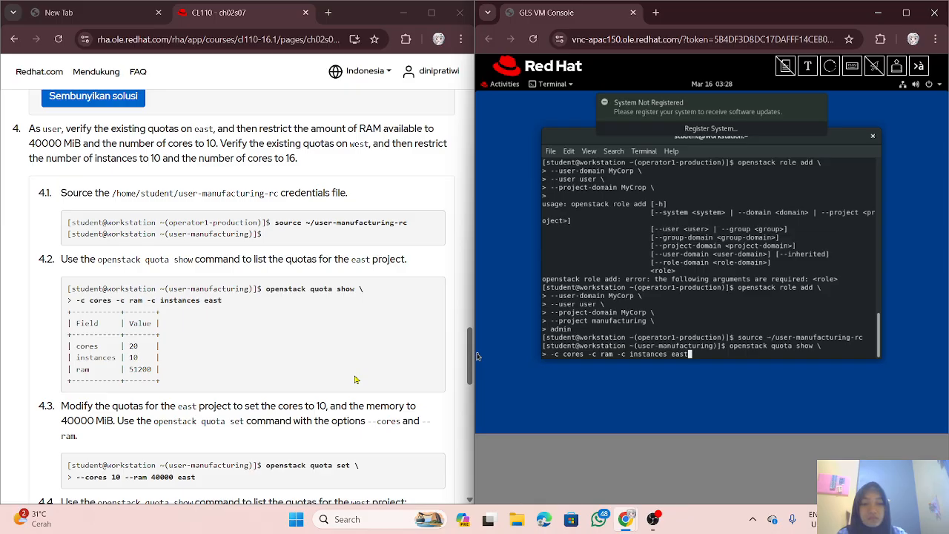
# Step: Run the quota show command for east: 20 cores, 10 instances, 51200 RAM
pyautogui.press('Return')
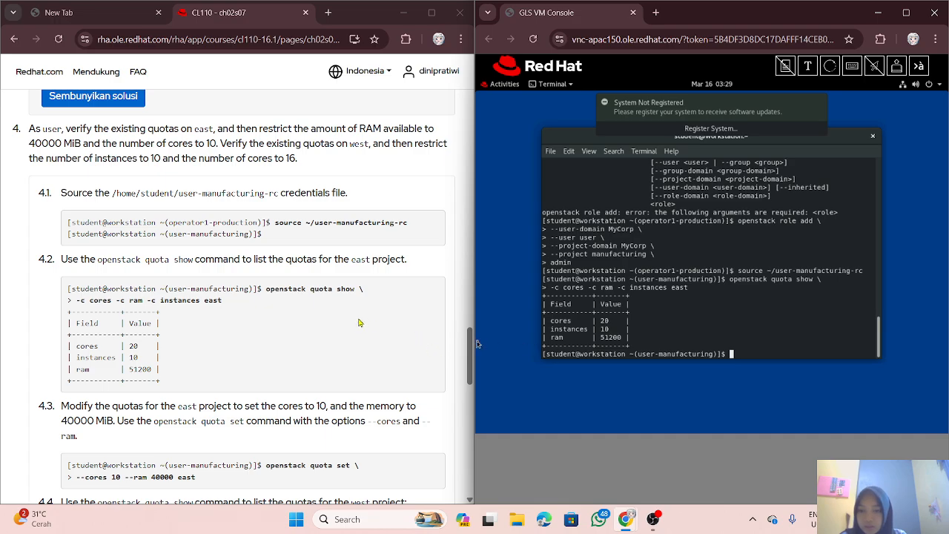
pyautogui.scroll(-3, 359, 322)
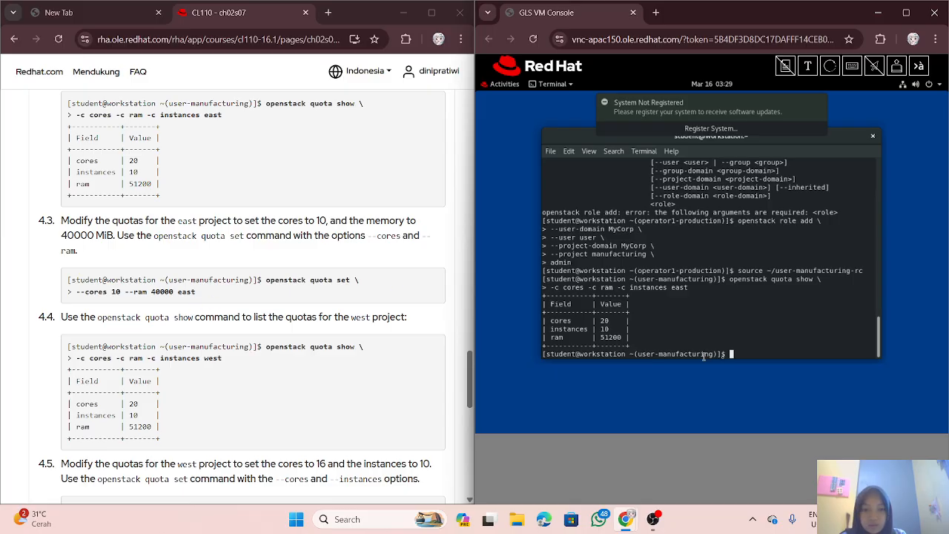
# Step: Set the east project's quotas to 10 cores and 40000 MB RAM with 'openstack quota set'
pyautogui.write('o')
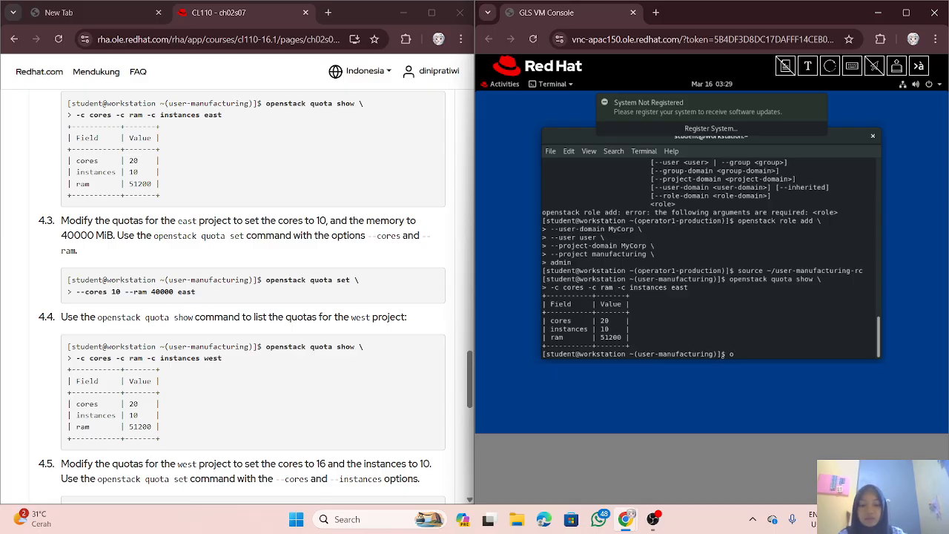
pyautogui.write('penstack quota ')
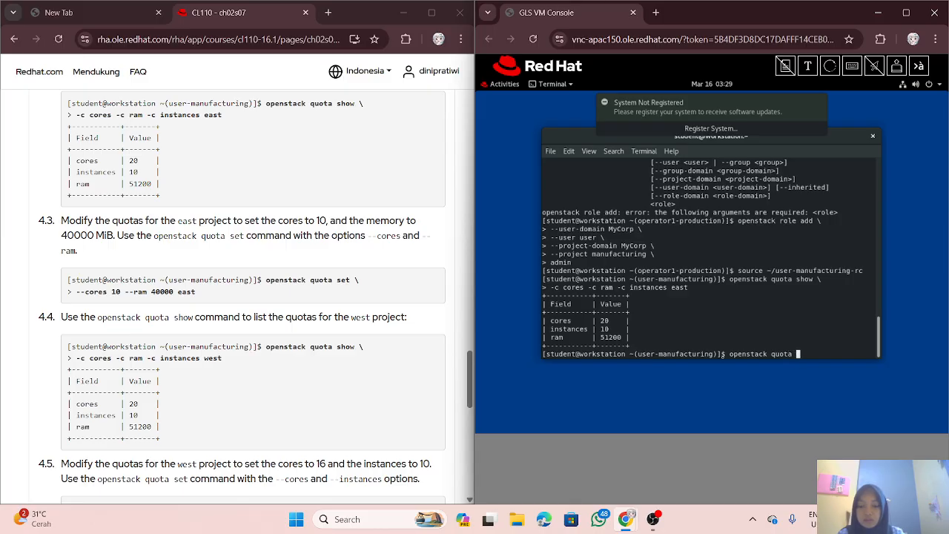
pyautogui.write('set \\')
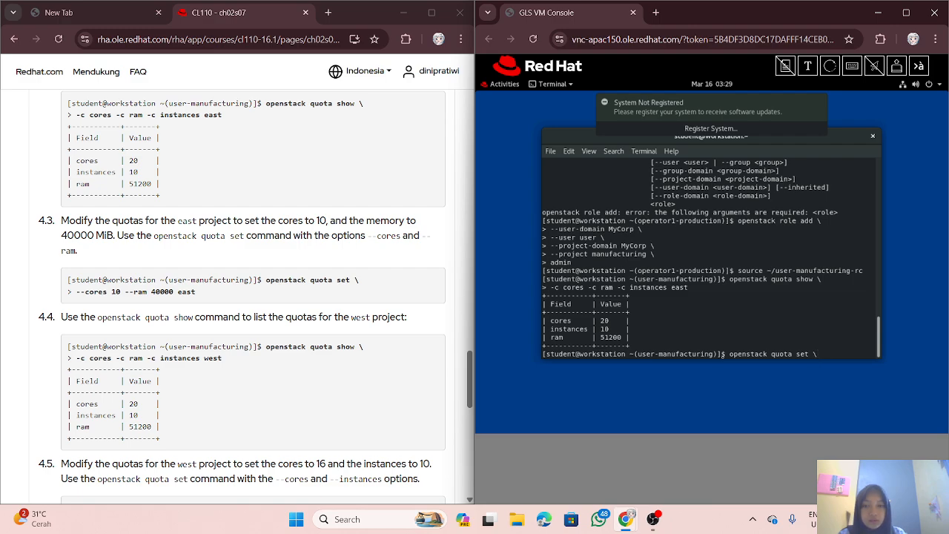
pyautogui.press('Return')
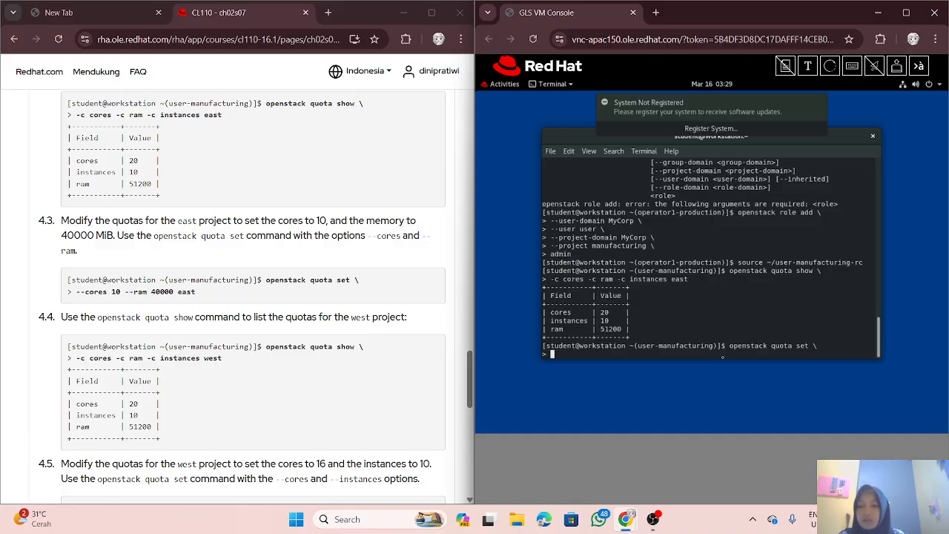
pyautogui.write('-c co')
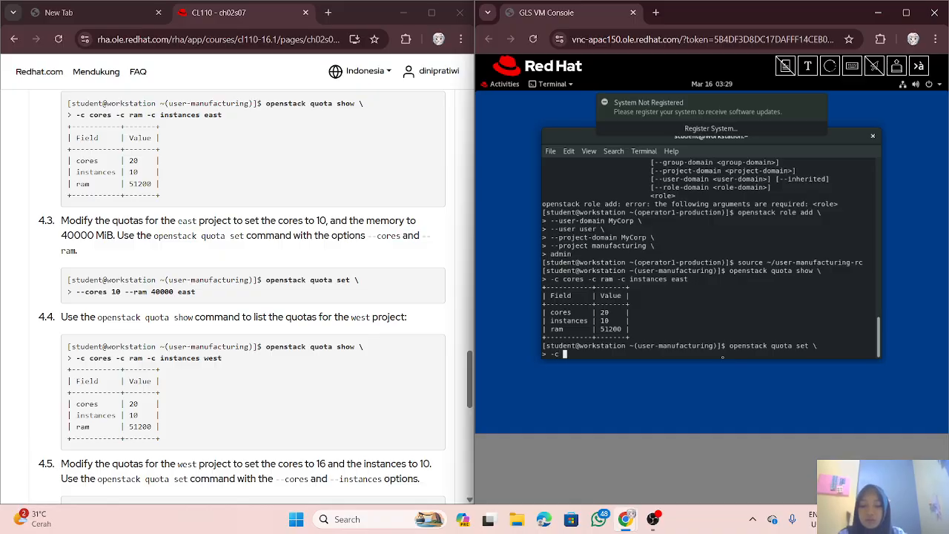
pyautogui.write('res')
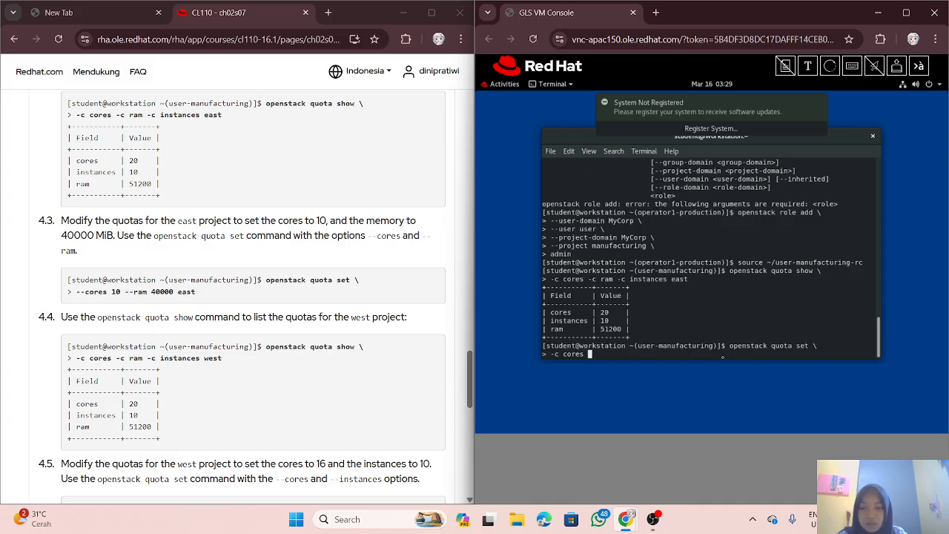
pyautogui.press('BackSpace')
pyautogui.press('BackSpace')
pyautogui.press('BackSpace')
pyautogui.press('BackSpace')
pyautogui.press('BackSpace')
pyautogui.press('BackSpace')
pyautogui.press('BackSpace')
pyautogui.press('BackSpace')
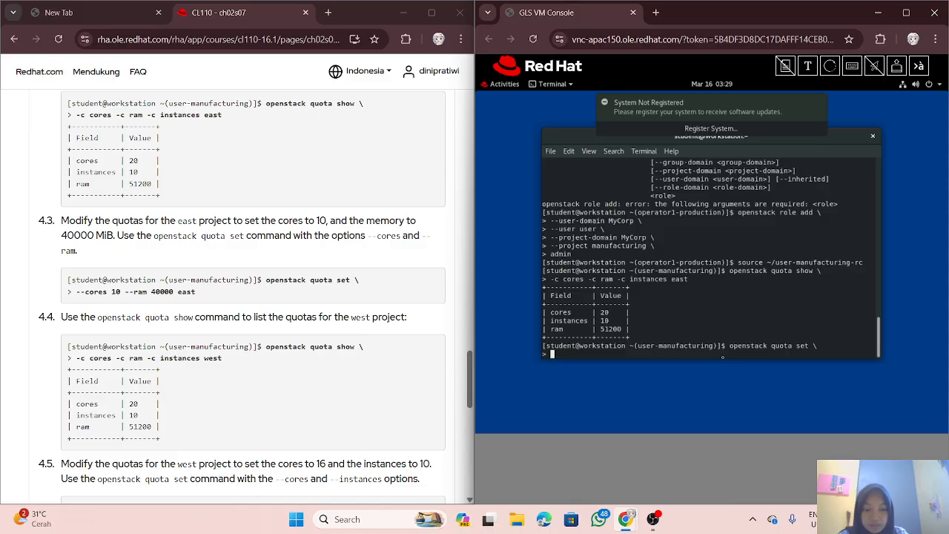
pyautogui.write('--')
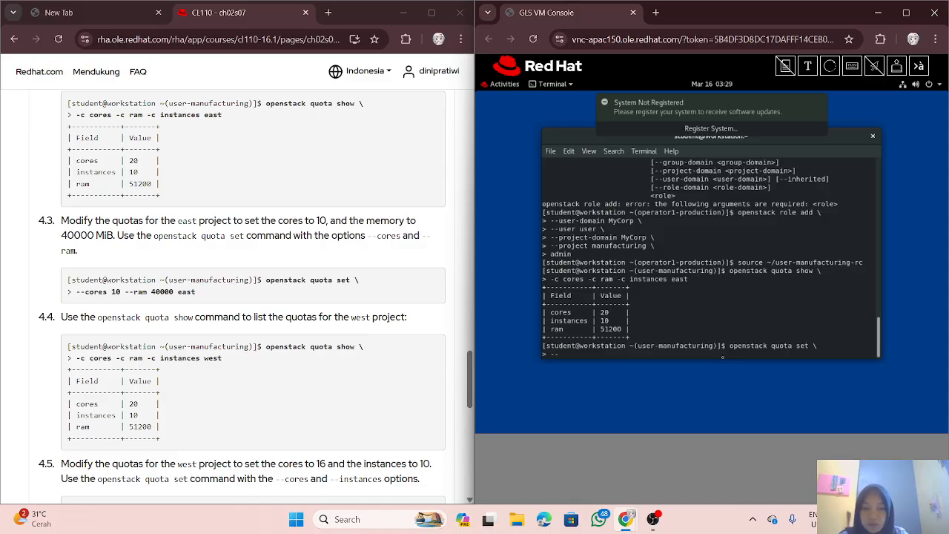
pyautogui.write('cor')
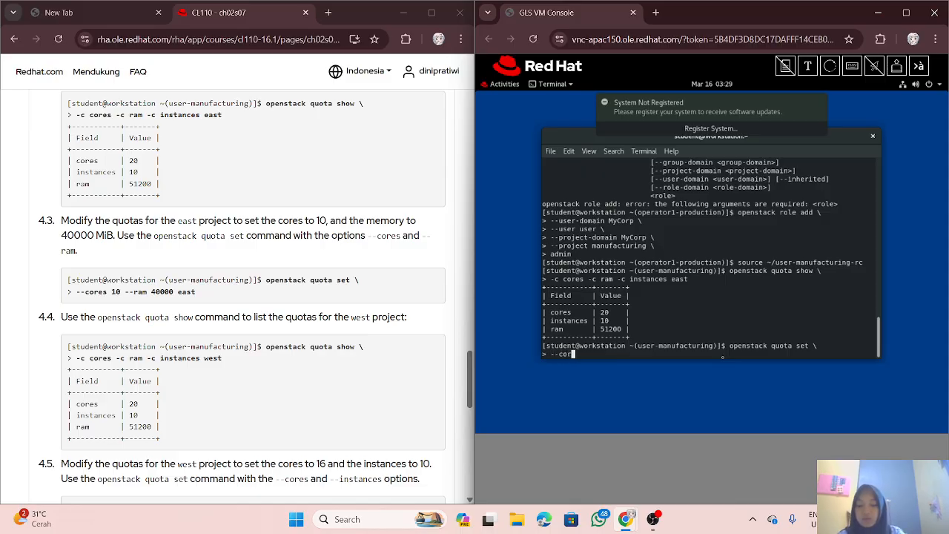
pyautogui.write('es 10 ')
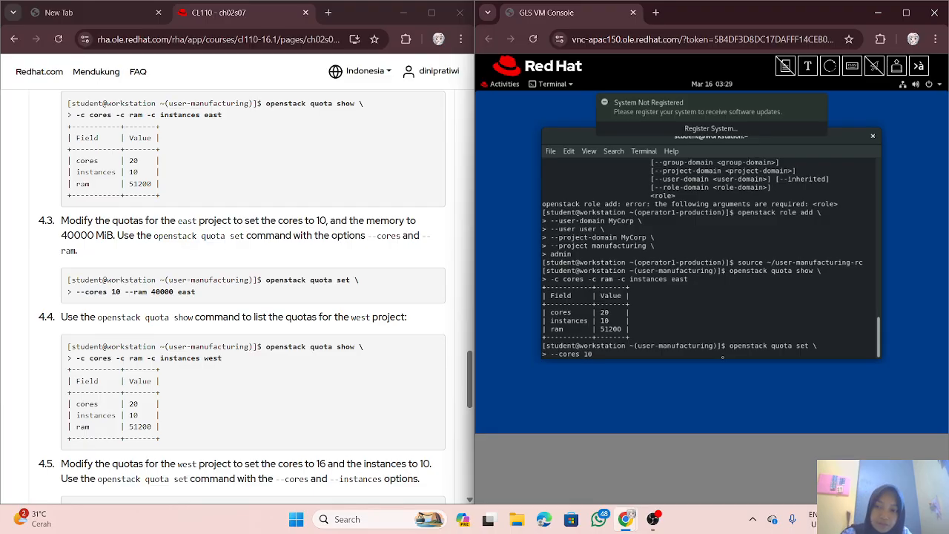
pyautogui.write('--')
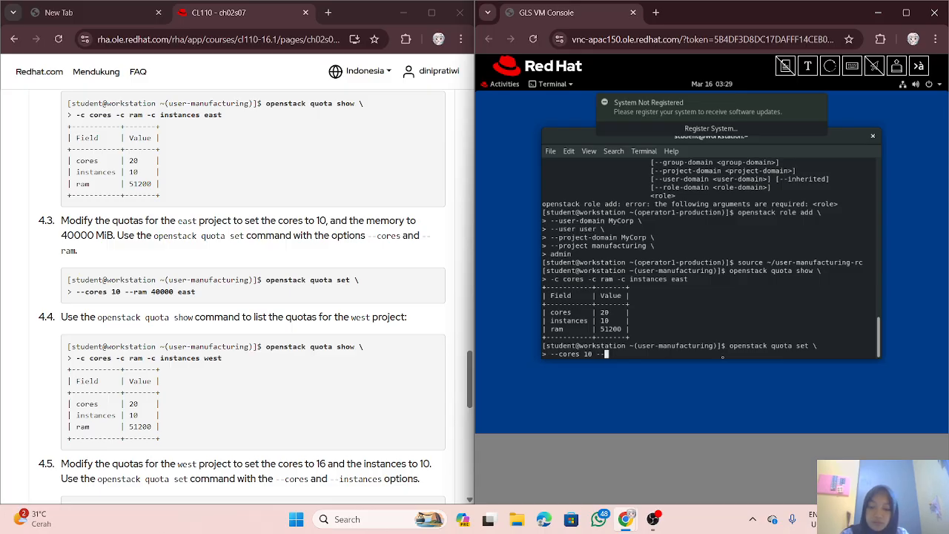
pyautogui.write('ram ')
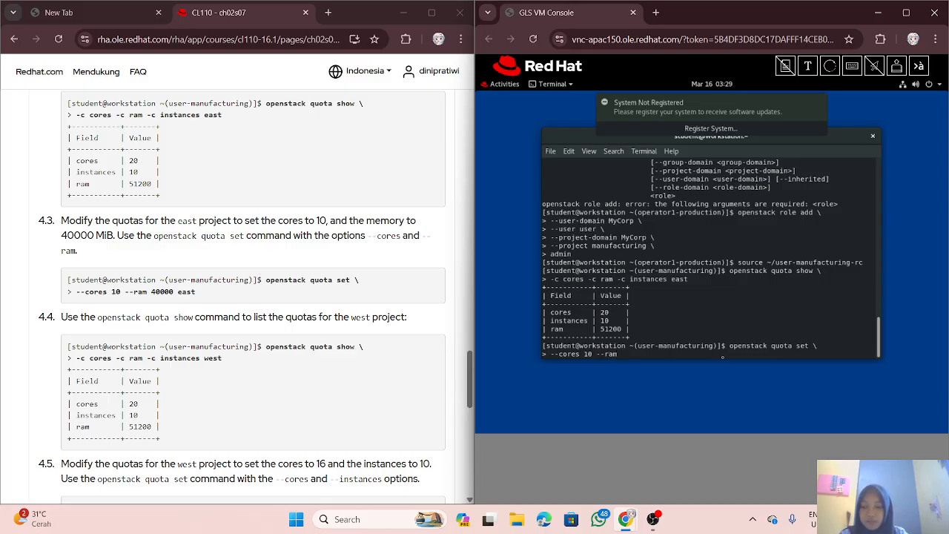
pyautogui.write('40')
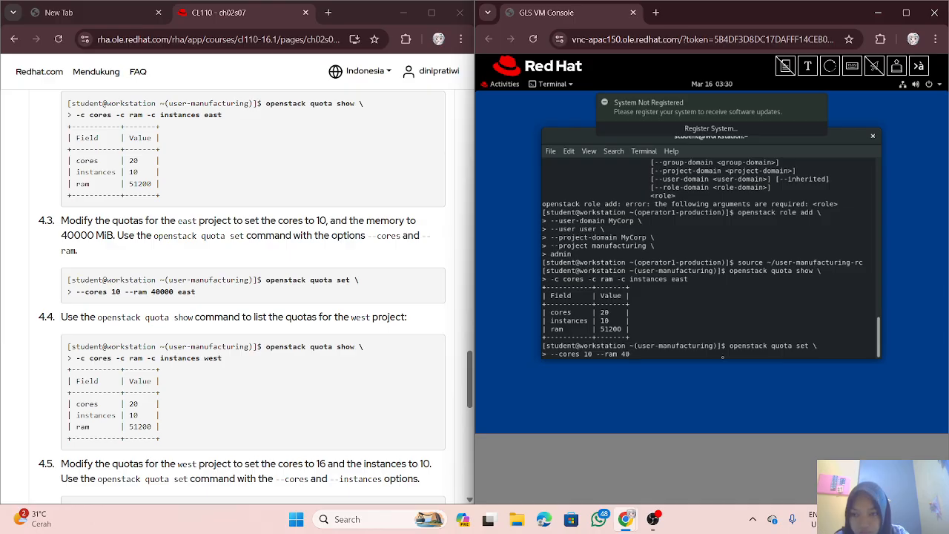
pyautogui.write('0')
pyautogui.write('00')
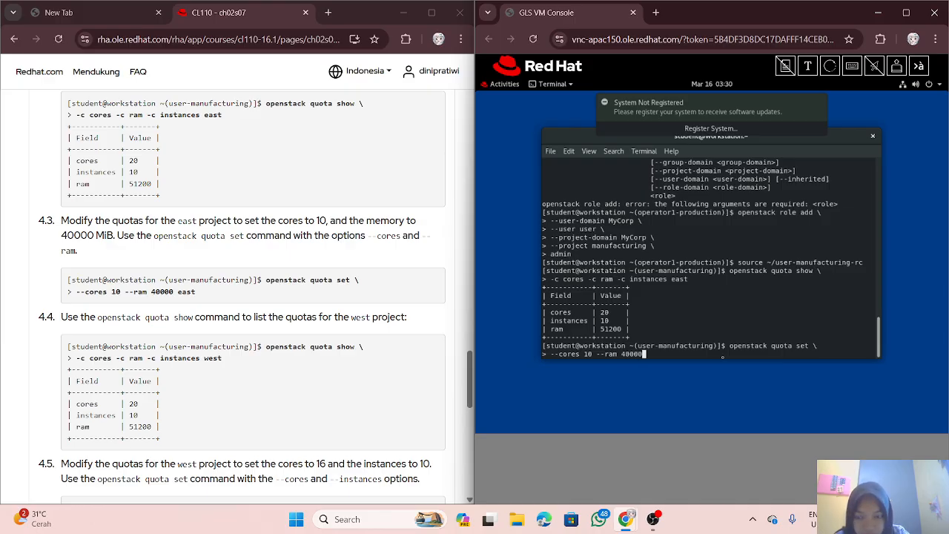
pyautogui.write(' east')
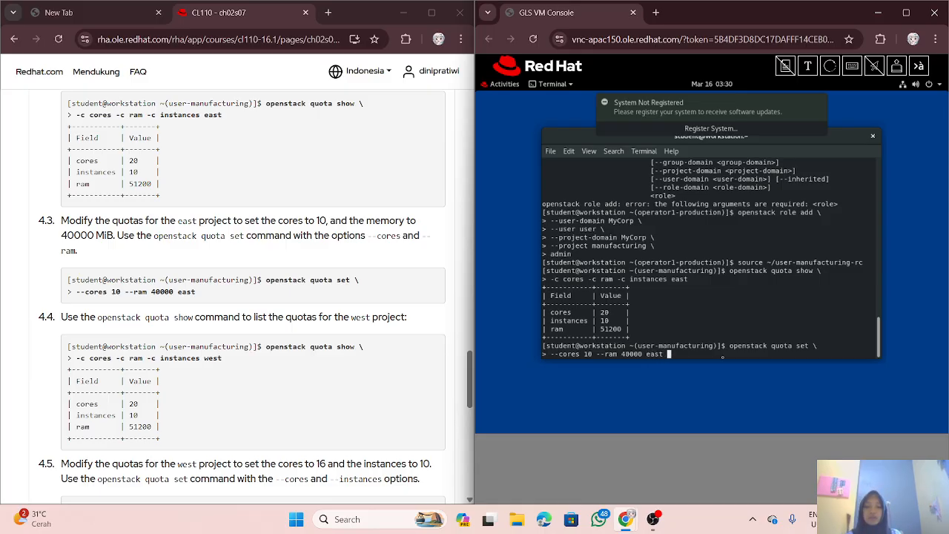
pyautogui.press('BackSpace')
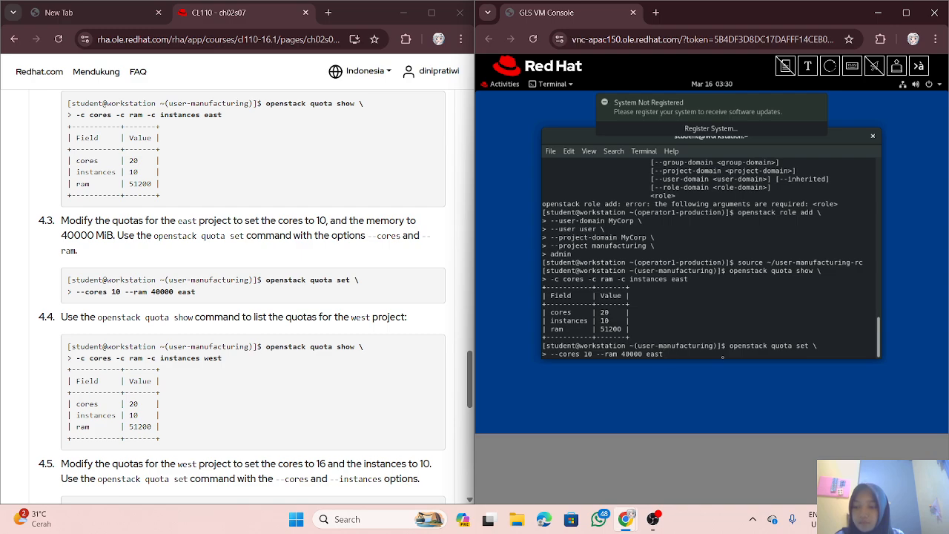
pyautogui.press('Return')
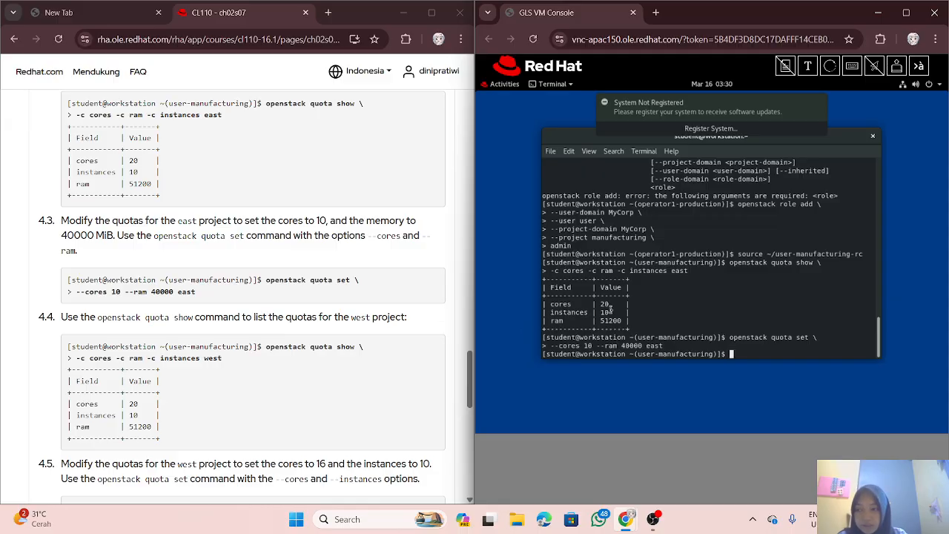
# Step: Show the west project's cores, RAM and instances quotas: 20, 51200 and 10
pyautogui.scroll(-2, 269, 330)
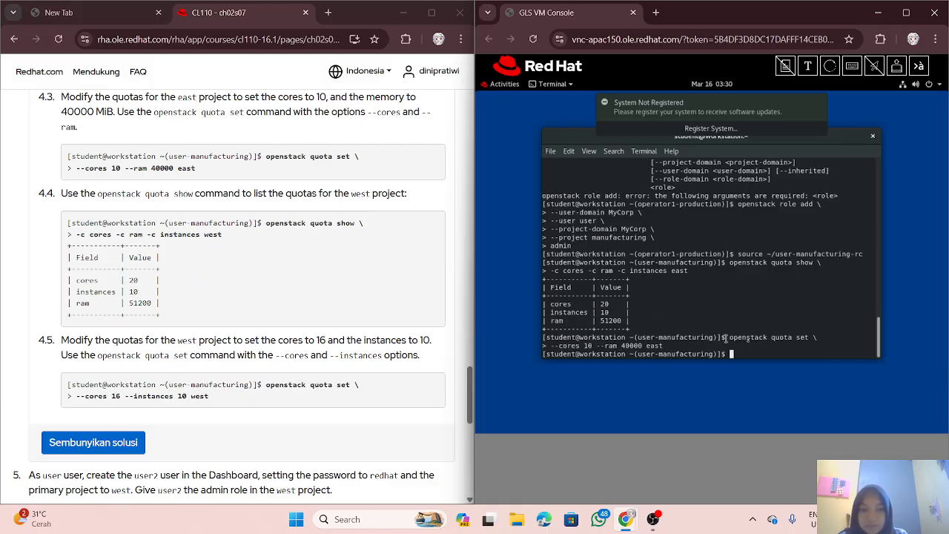
pyautogui.write('openstack')
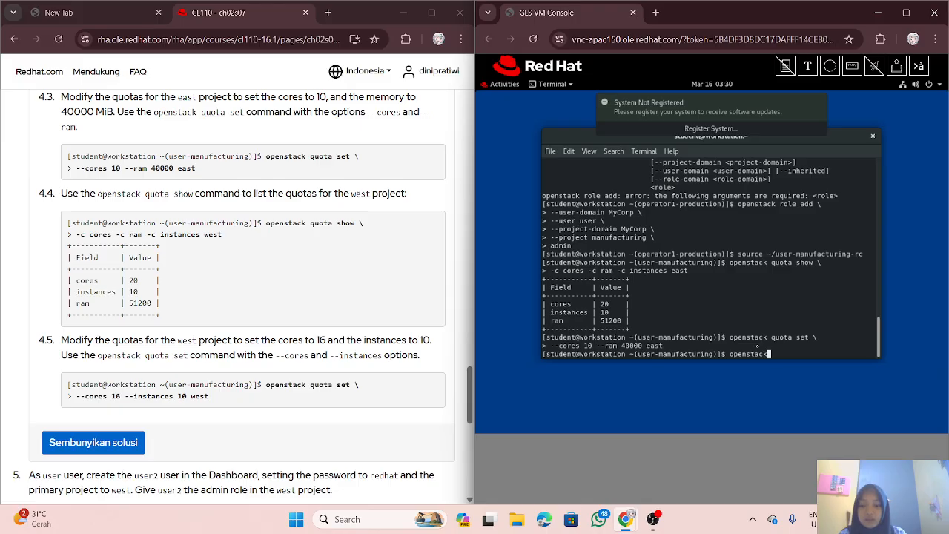
pyautogui.write(' quta')
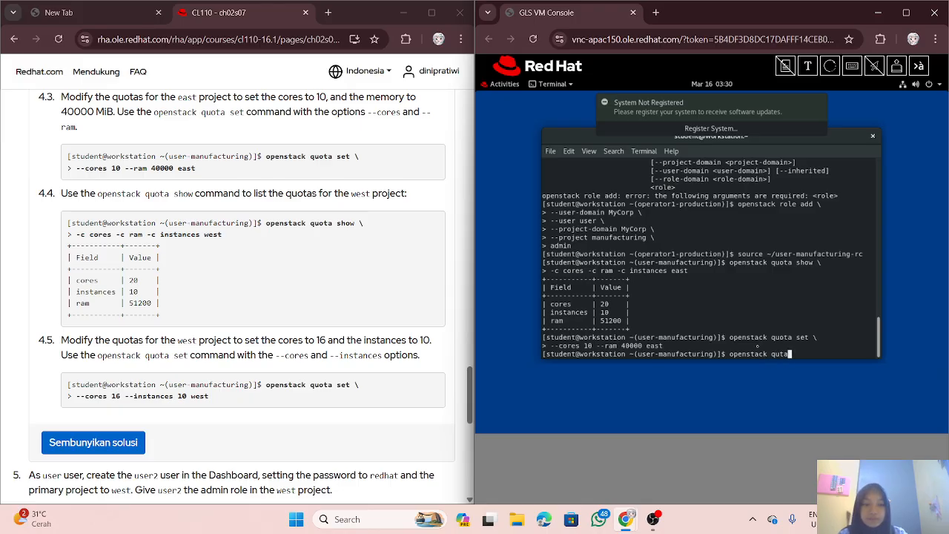
pyautogui.press('BackSpace')
pyautogui.press('BackSpace')
pyautogui.write('o')
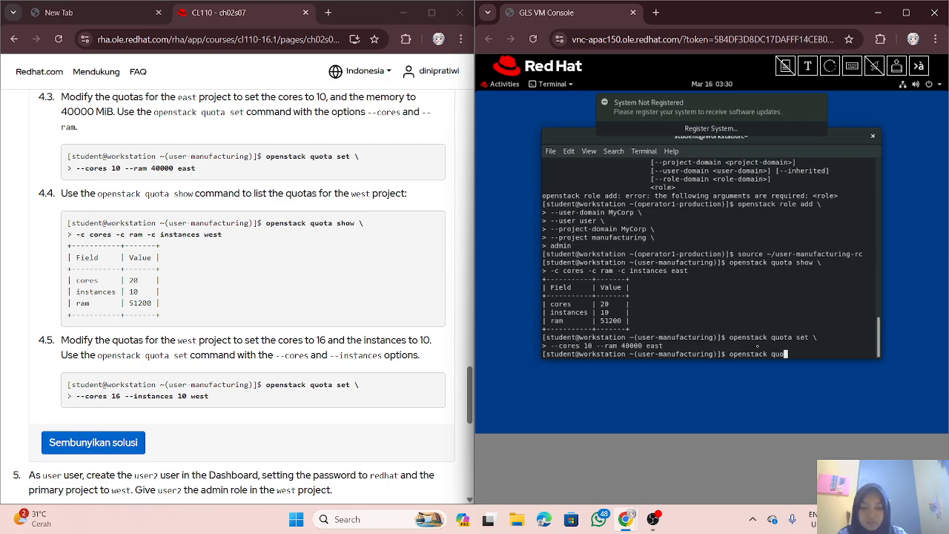
pyautogui.write('ta sho')
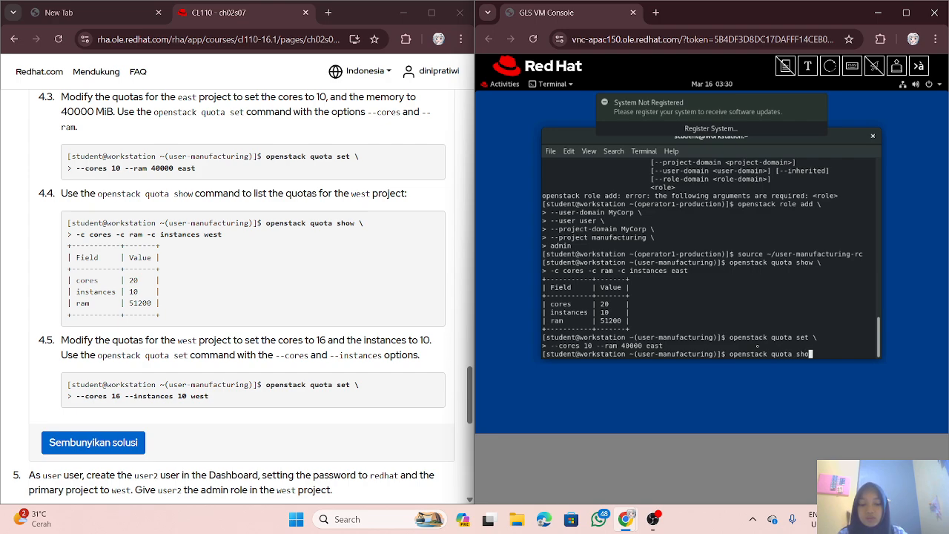
pyautogui.write('w \\')
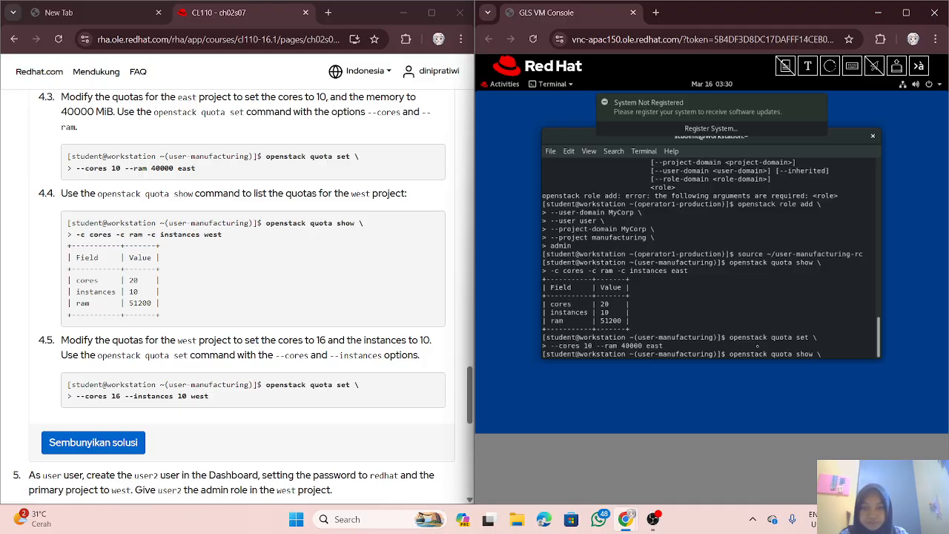
pyautogui.press('Return')
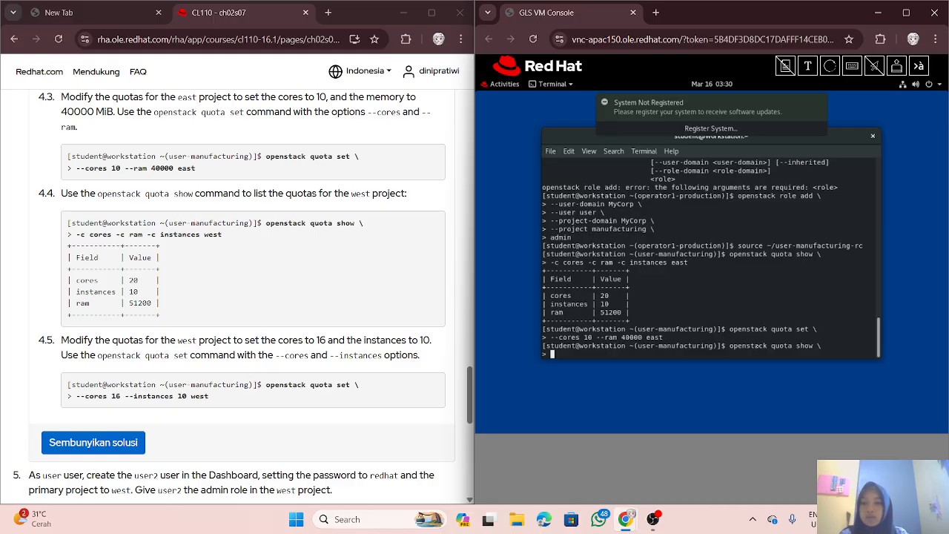
pyautogui.write('-c ')
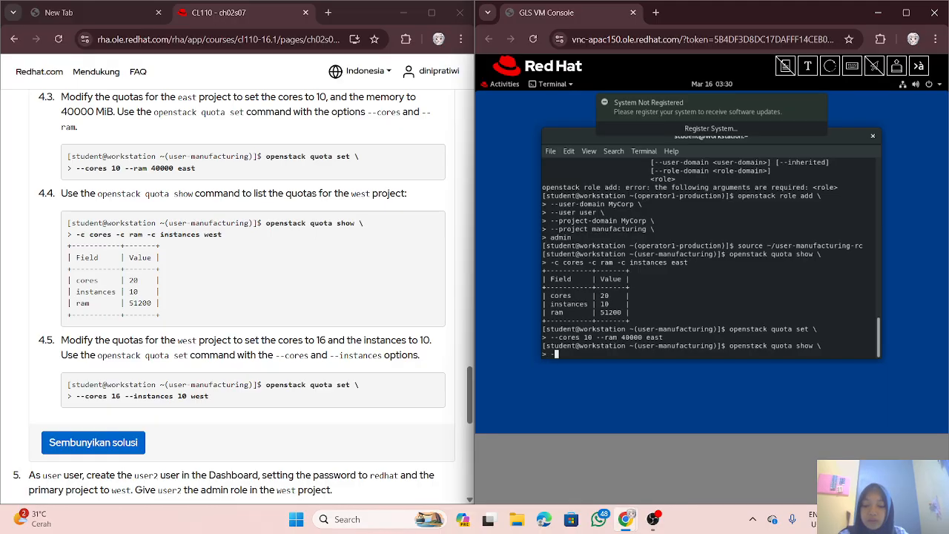
pyautogui.write('co')
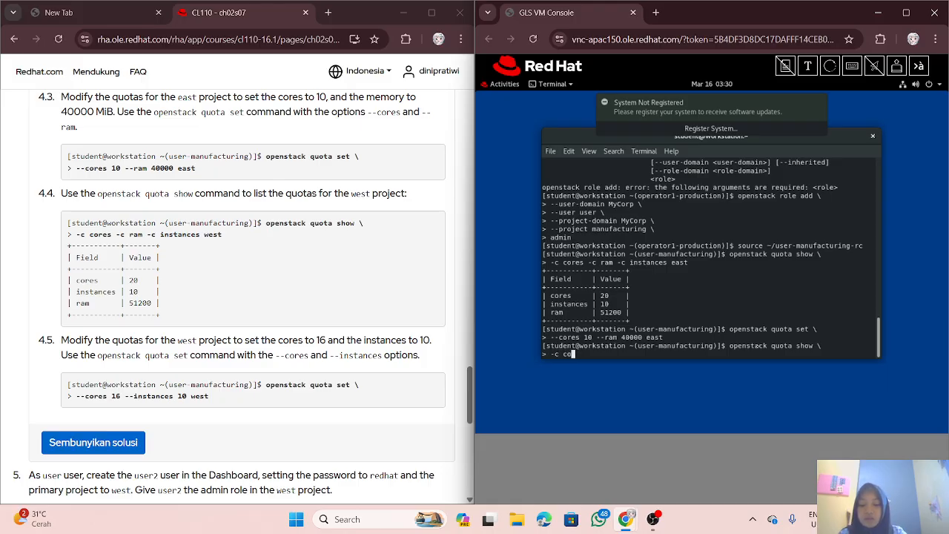
pyautogui.write('res -')
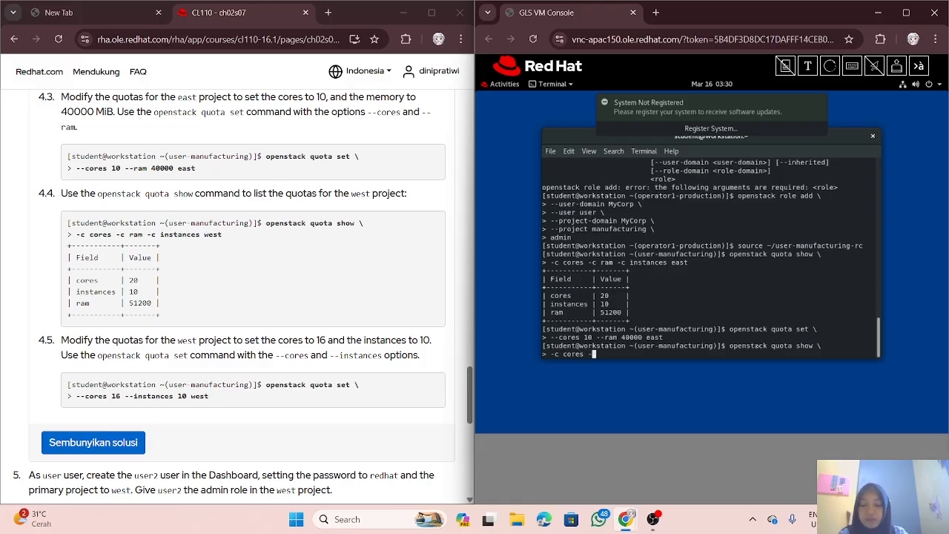
pyautogui.write('c ')
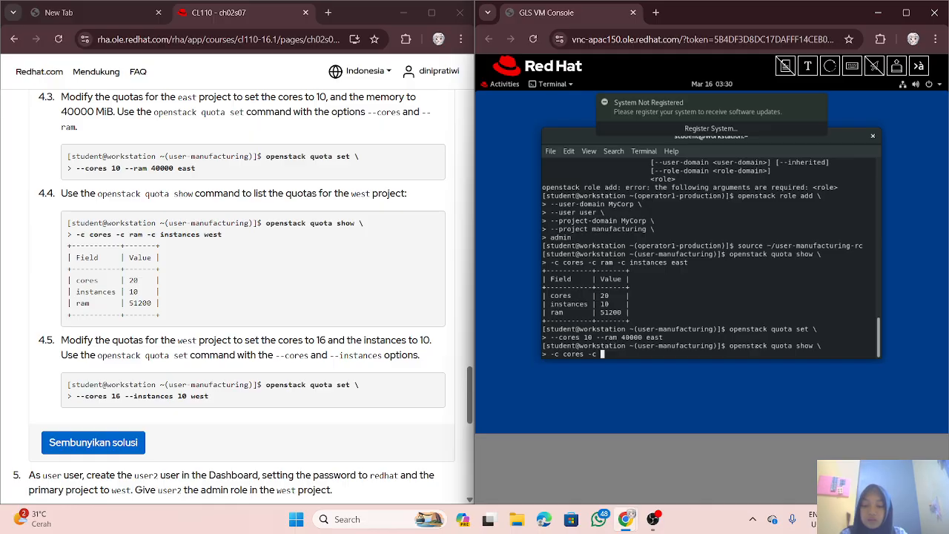
pyautogui.write('ram ')
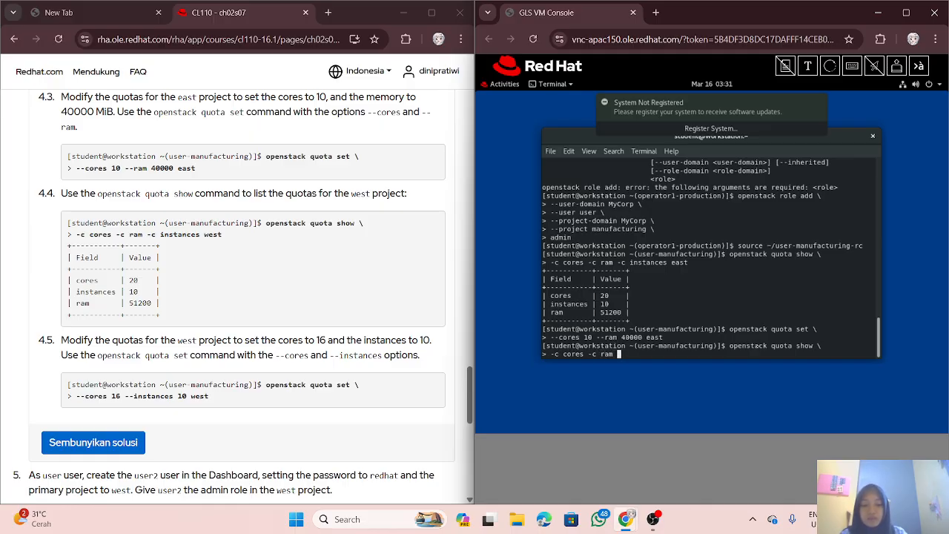
pyautogui.write('-c')
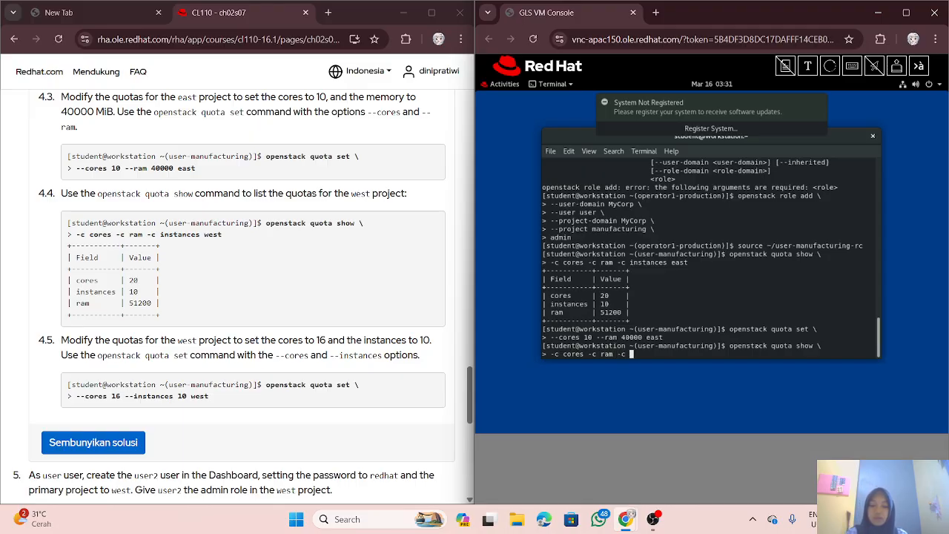
pyautogui.write(' instances')
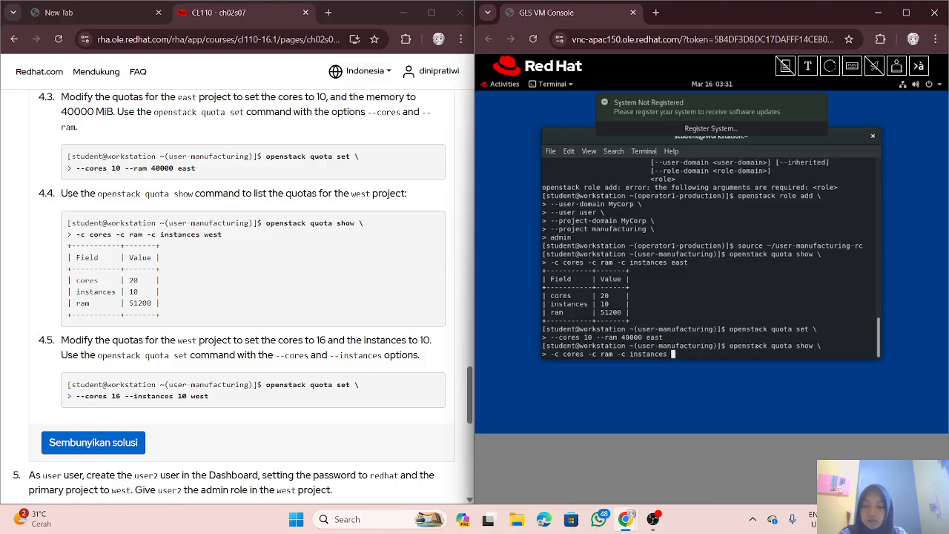
pyautogui.write('west')
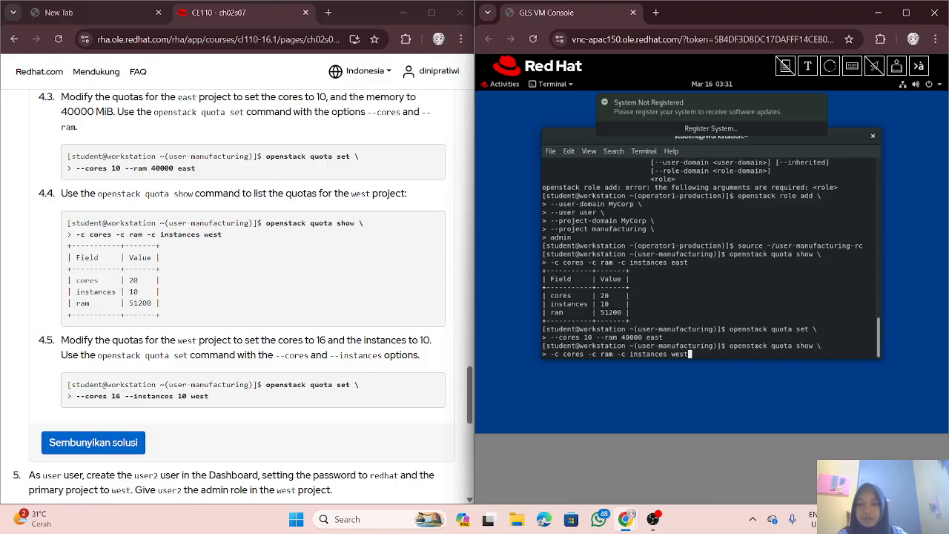
pyautogui.press('Return')
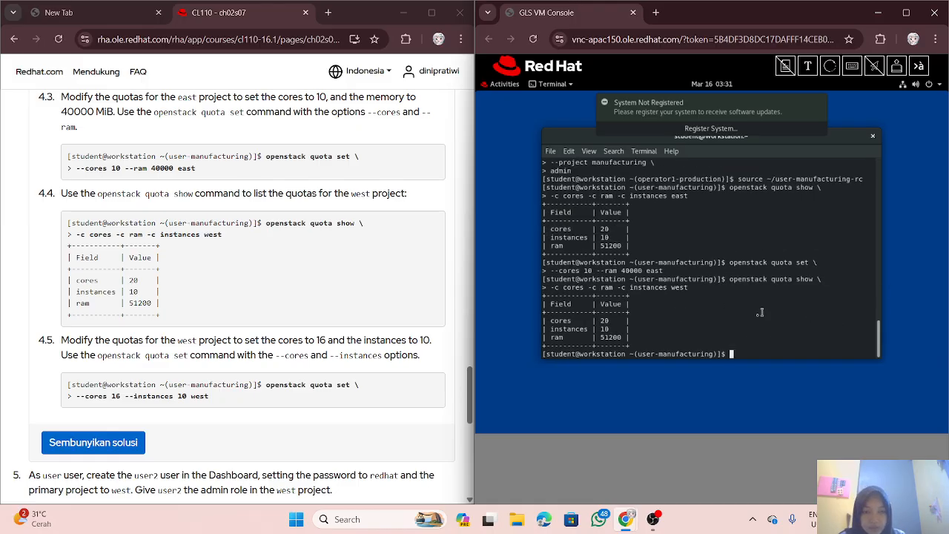
# Step: Run 'openstack quota set --cores 16 --instances 10 west' to change the west project's quotas
pyautogui.scroll(-2, 328, 396)
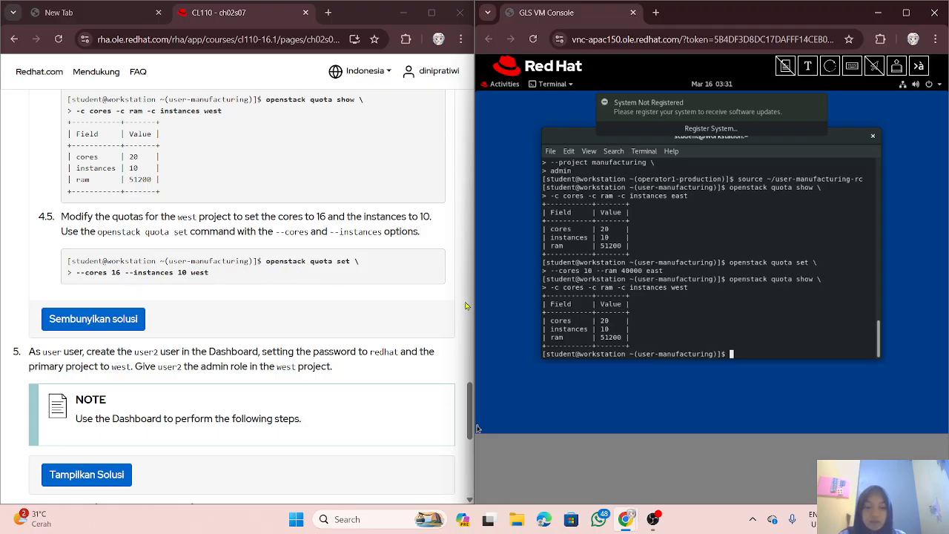
pyautogui.write('o')
pyautogui.write('pe')
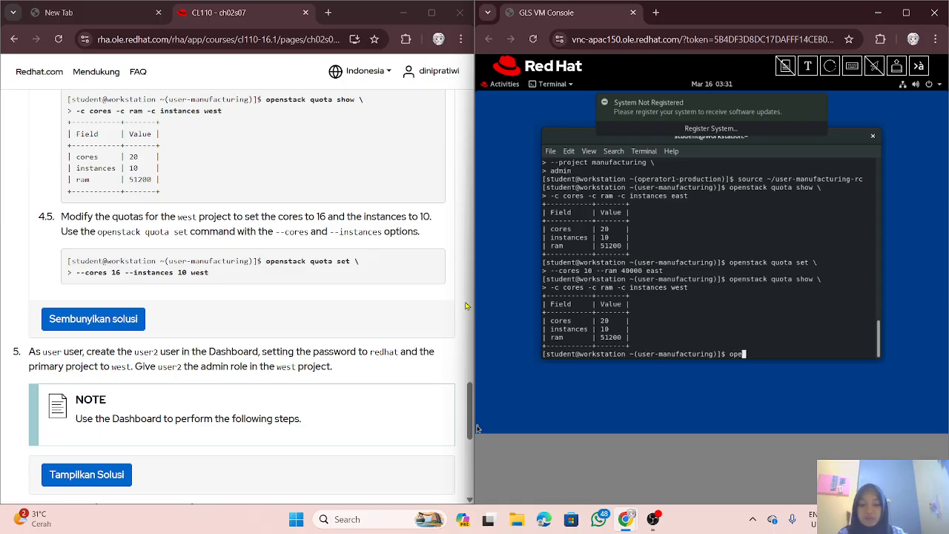
pyautogui.write('nstack ')
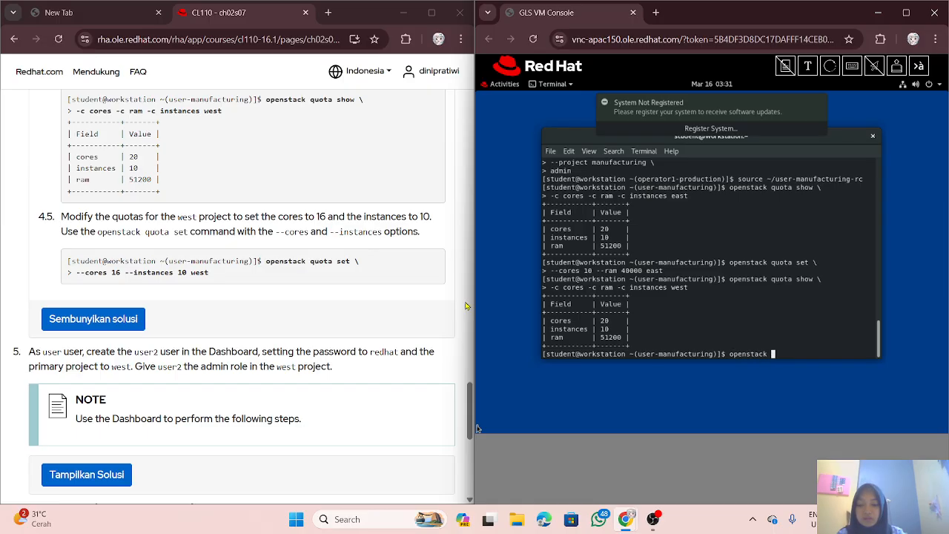
pyautogui.write('quota set \\')
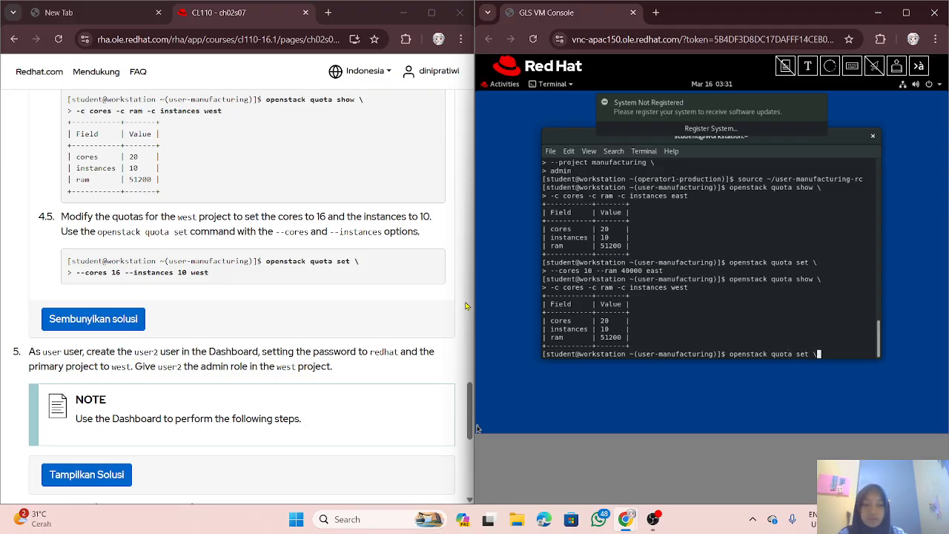
pyautogui.press('Return')
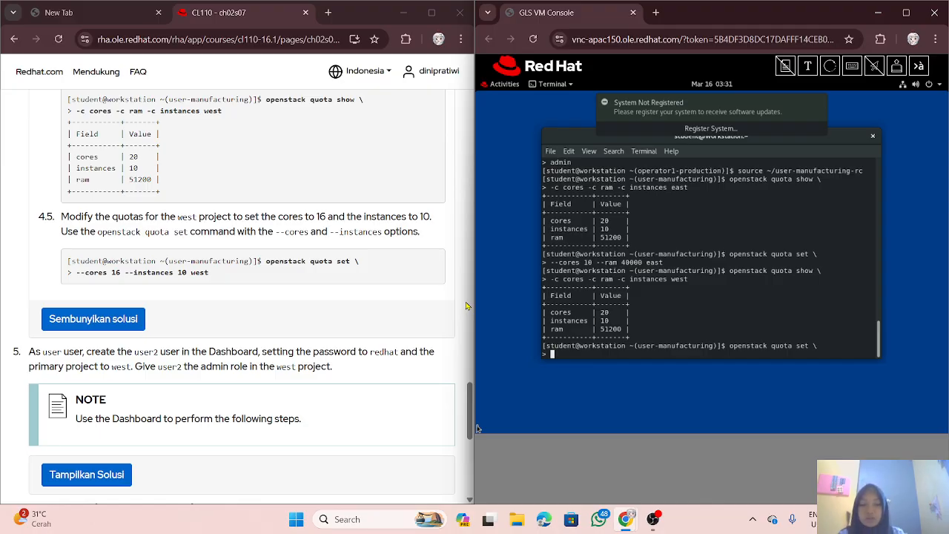
pyautogui.write('--cores')
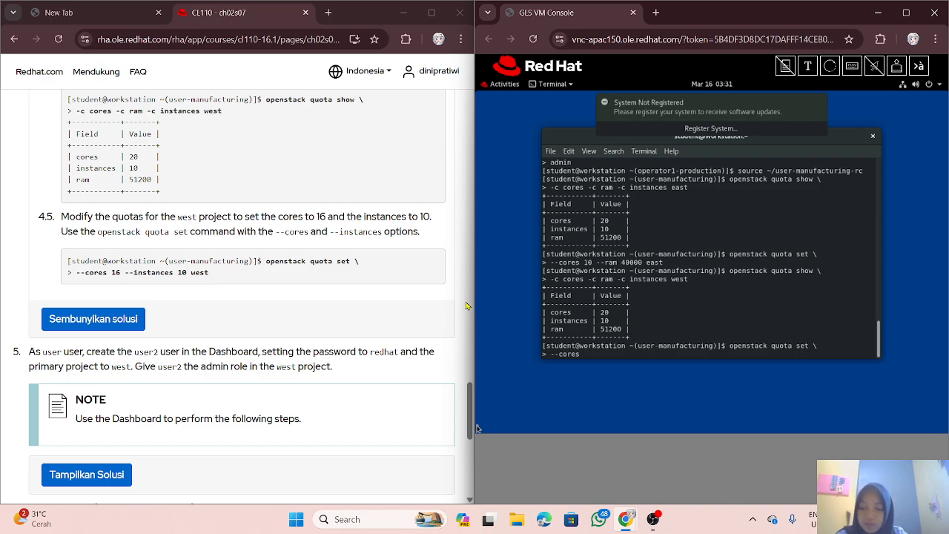
pyautogui.write('16')
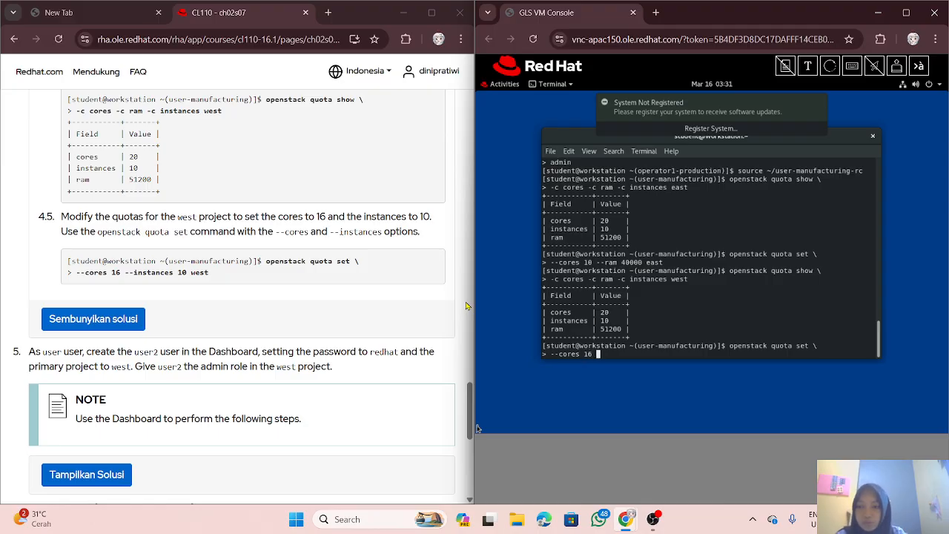
pyautogui.write(' --')
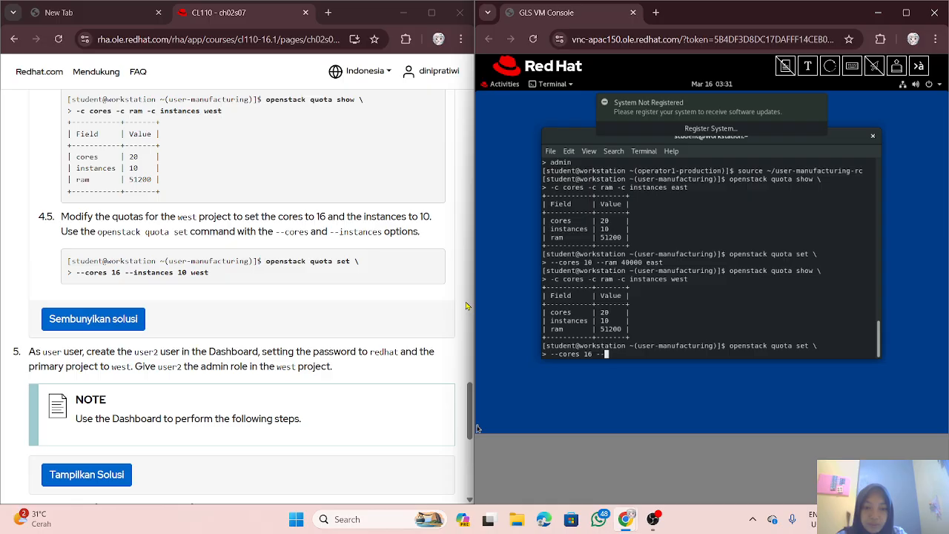
pyautogui.write('insta')
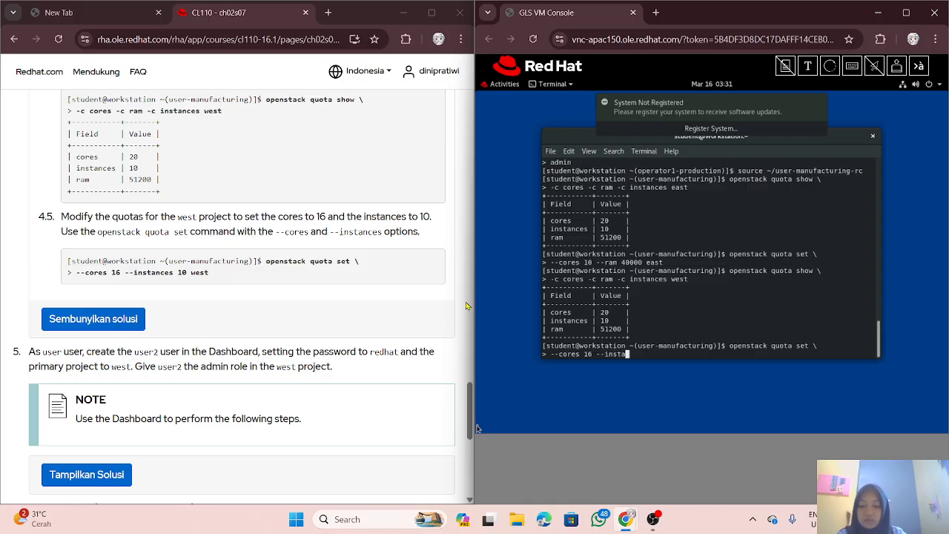
pyautogui.write('nces')
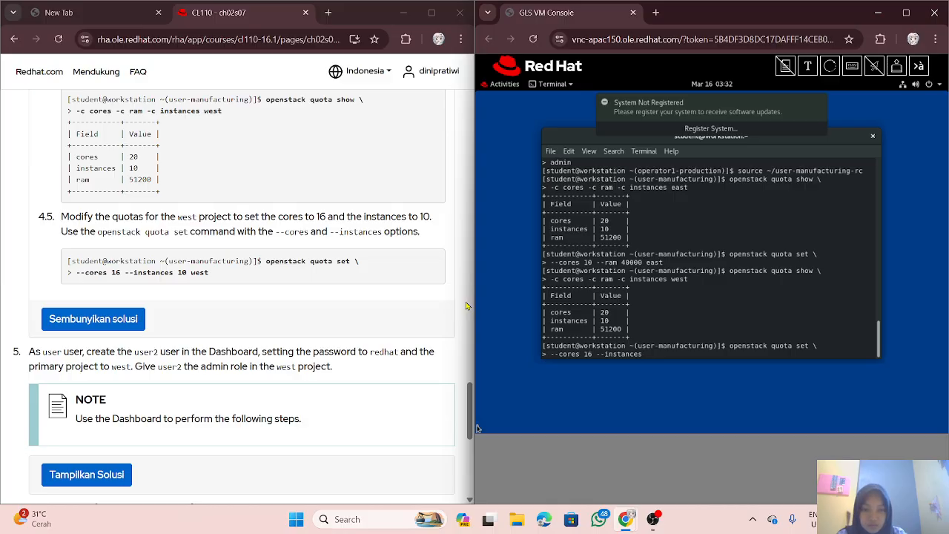
pyautogui.write(' 10 ')
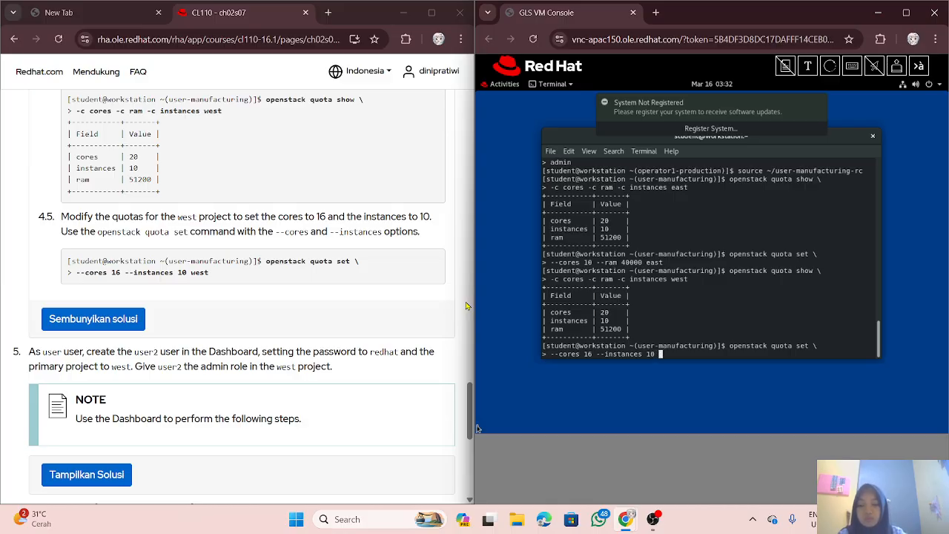
pyautogui.write('west')
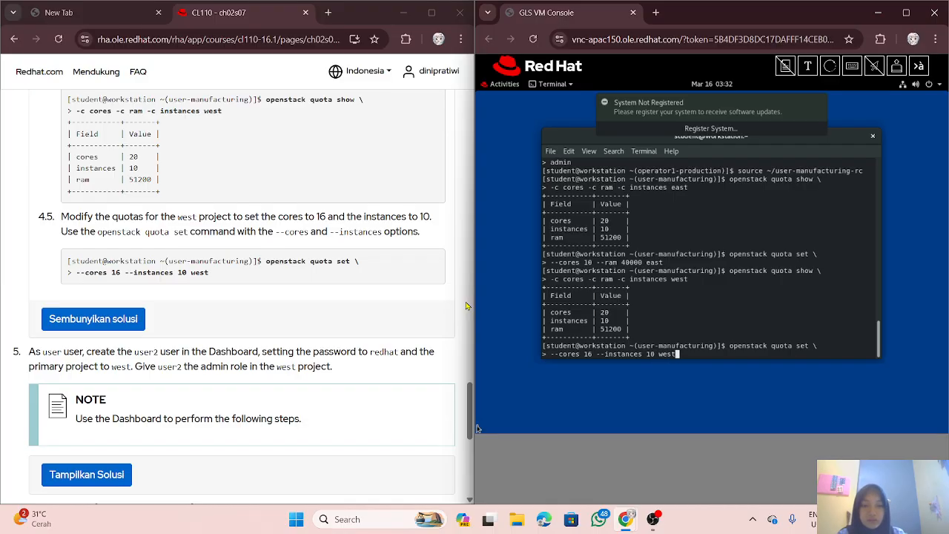
pyautogui.press('Return')
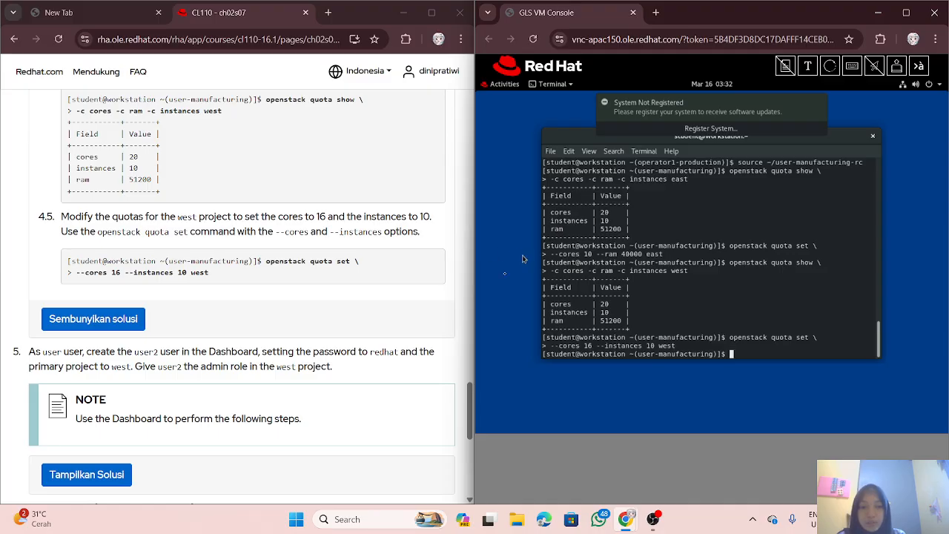
# Step: Expand step 5's solution for creating user2 with primary project west and the admin role
pyautogui.scroll(-1, 207, 280)
pyautogui.scroll(-2, 208, 280)
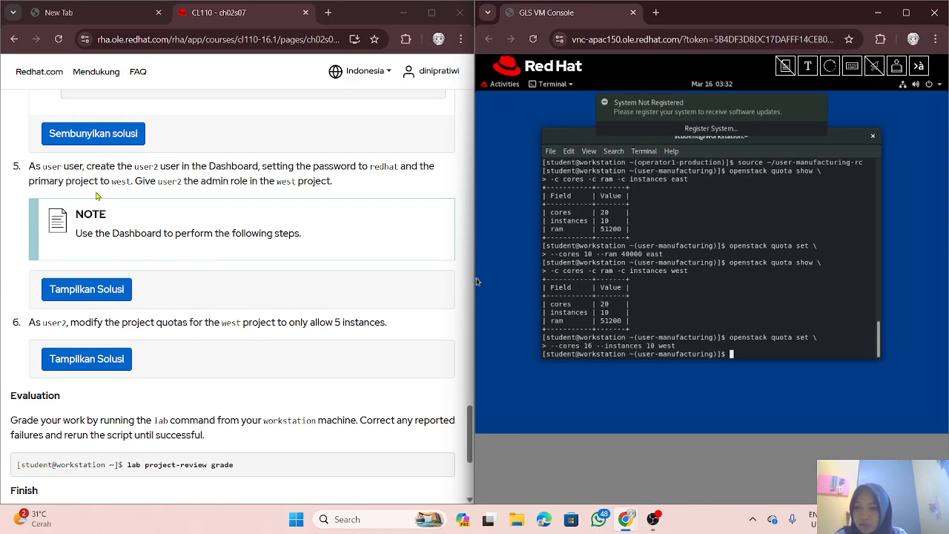
pyautogui.scroll(-1, 102, 204)
pyautogui.scroll(1, 102, 204)
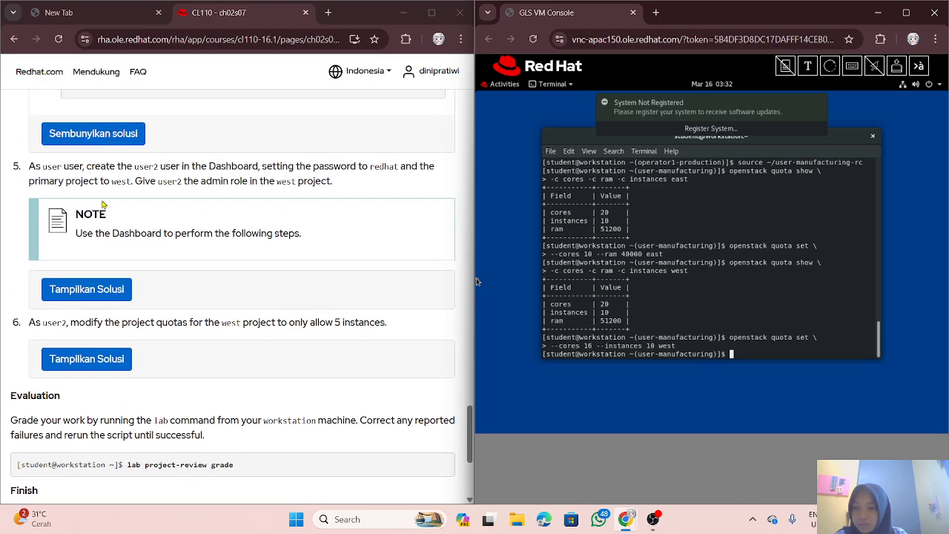
pyautogui.click(104, 288)
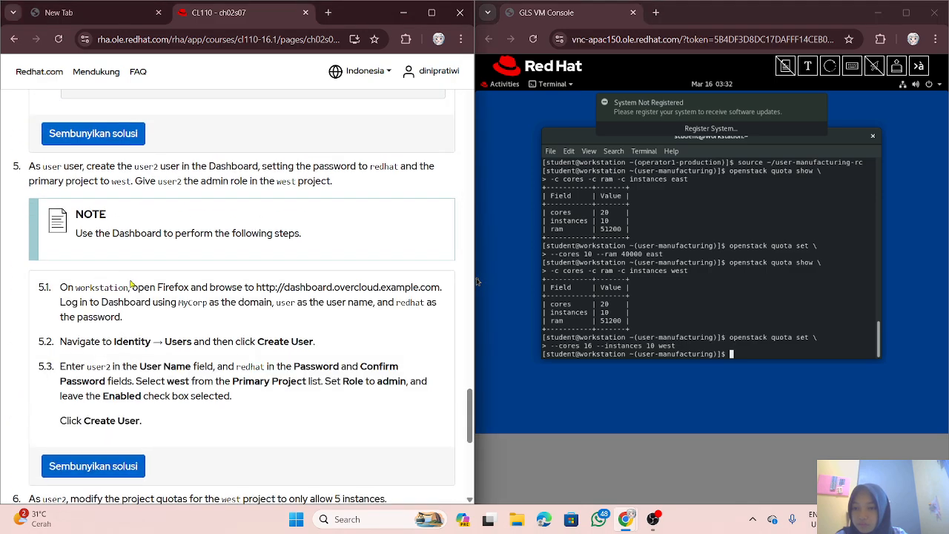
pyautogui.scroll(-1, 138, 275)
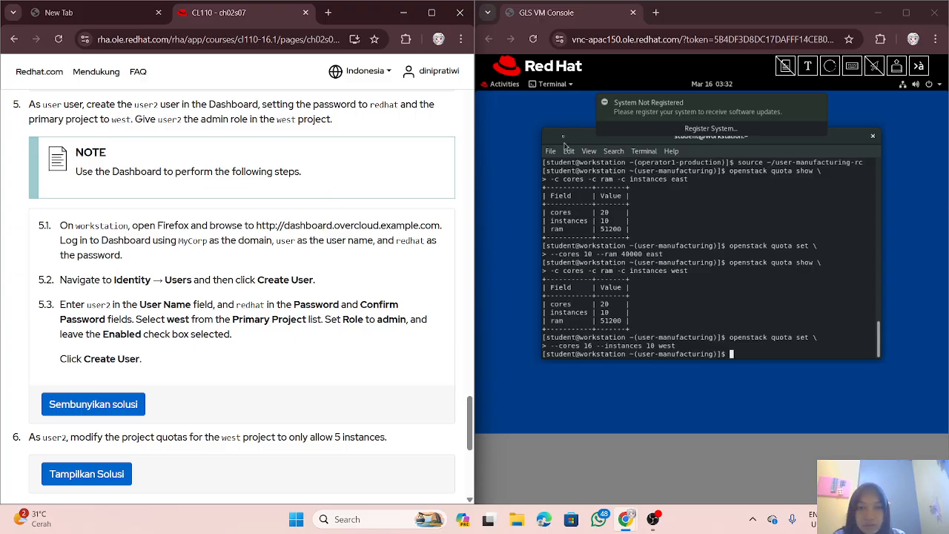
# Step: Launch Firefox in the lab VM and load the dashboard.overcloud.example.com login page in a new tab
pyautogui.click(500, 86)
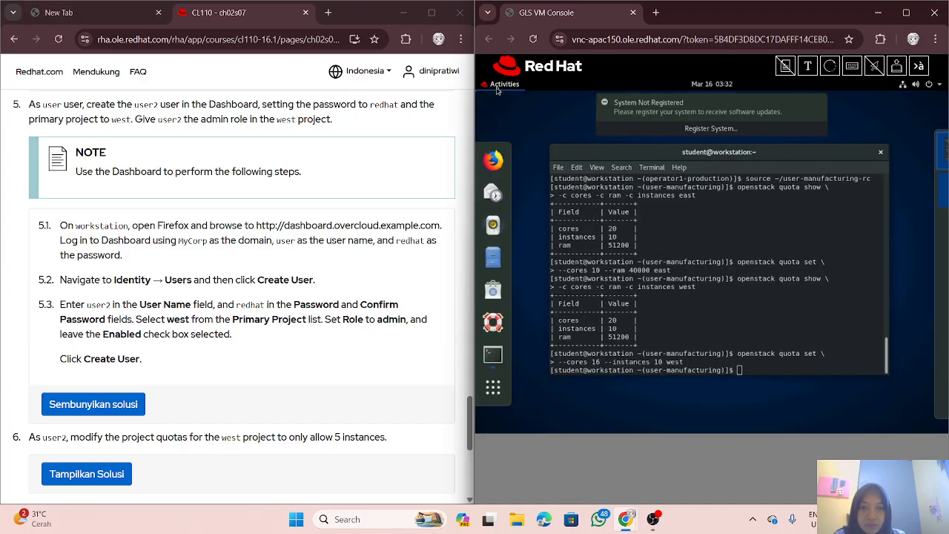
pyautogui.click(495, 163)
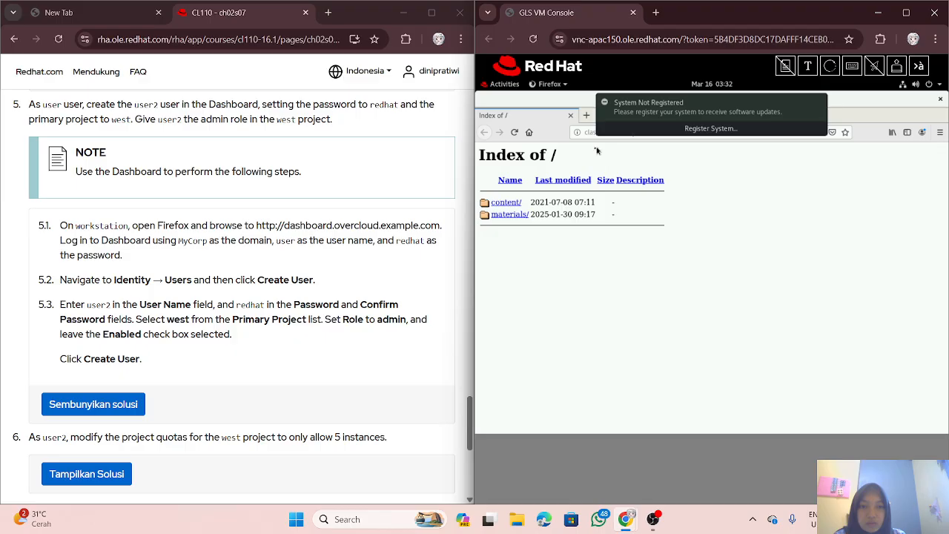
pyautogui.click(586, 115)
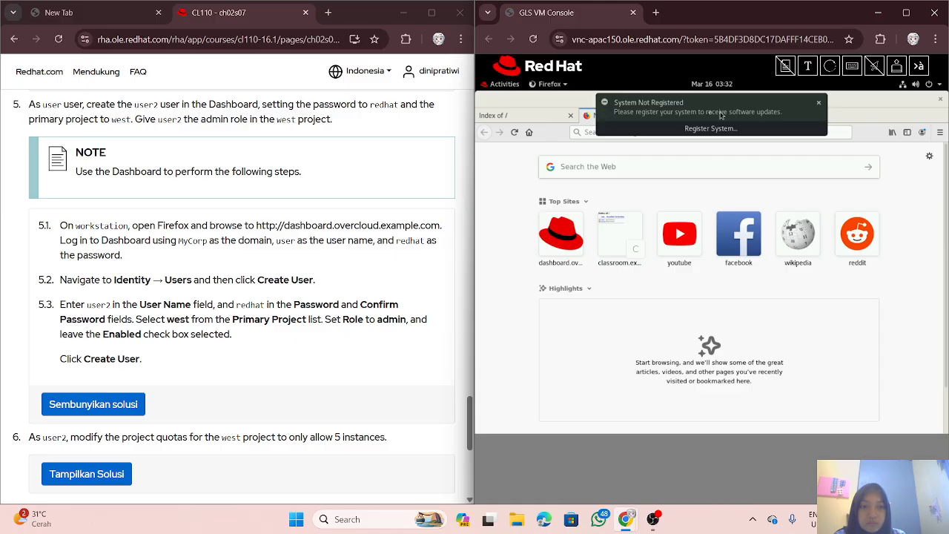
pyautogui.click(819, 104)
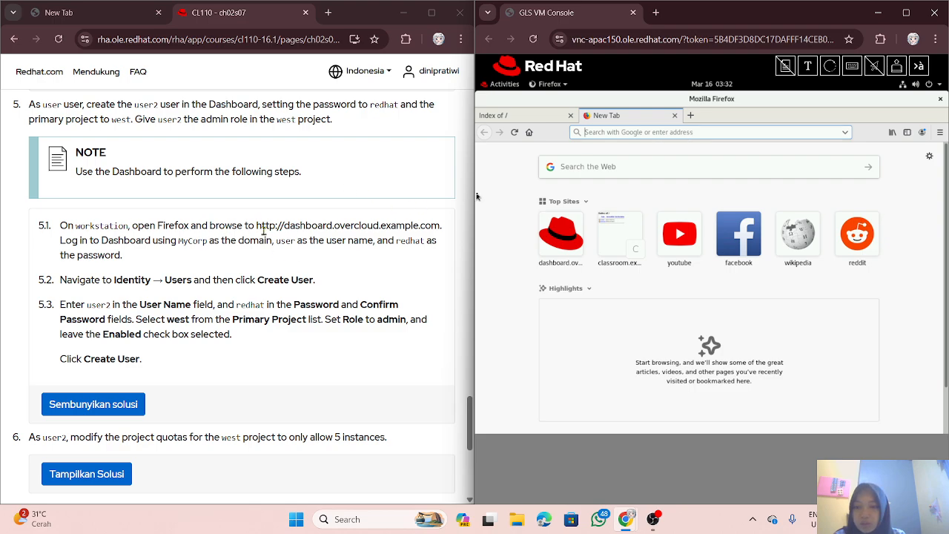
pyautogui.write('ht')
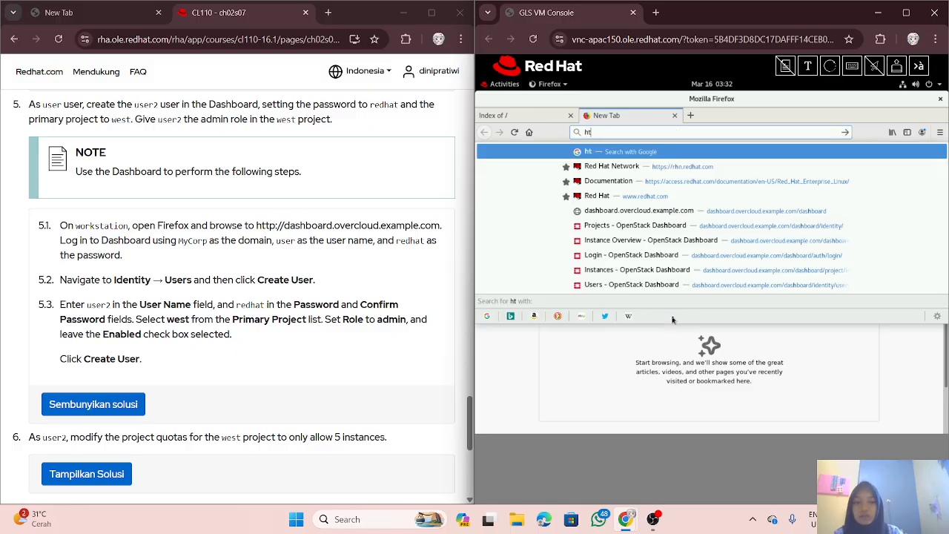
pyautogui.write('tp')
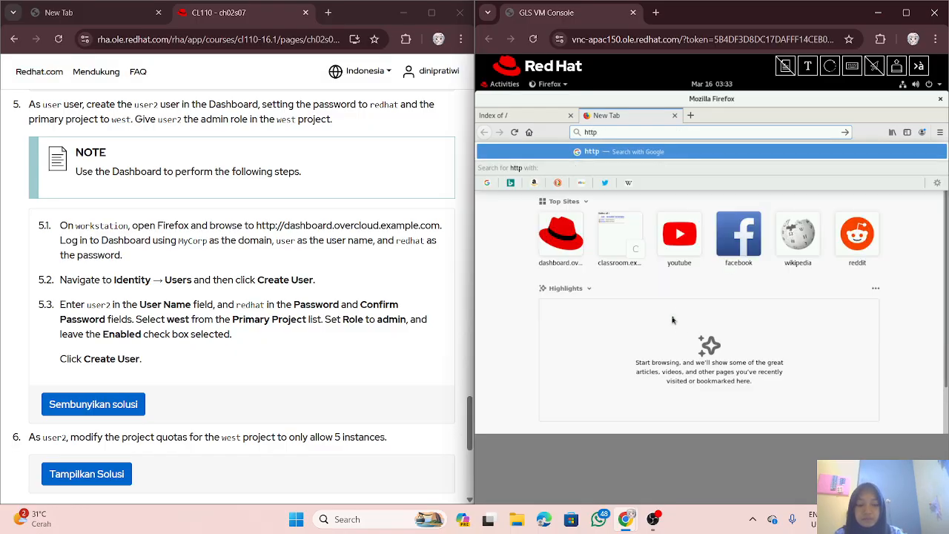
pyautogui.write('://')
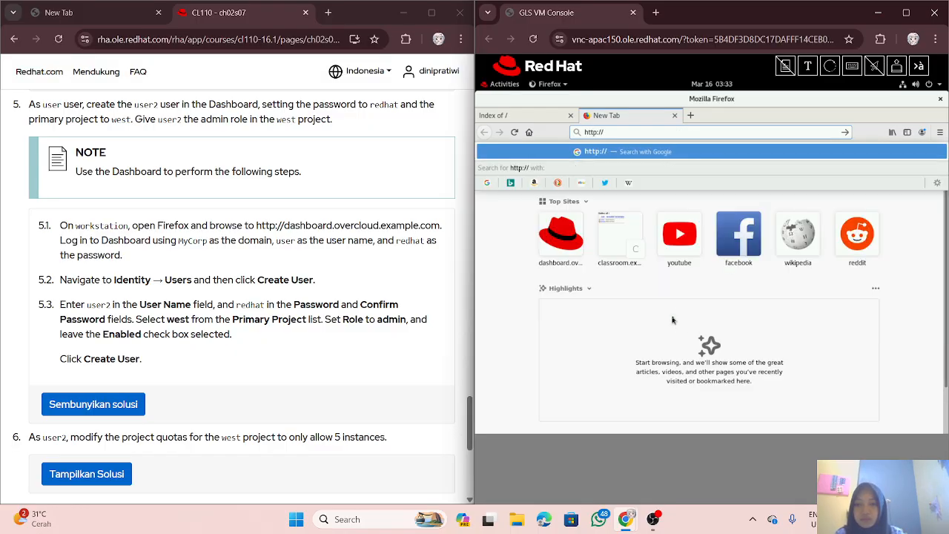
pyautogui.write('dashboard.overcloud.example.com/')
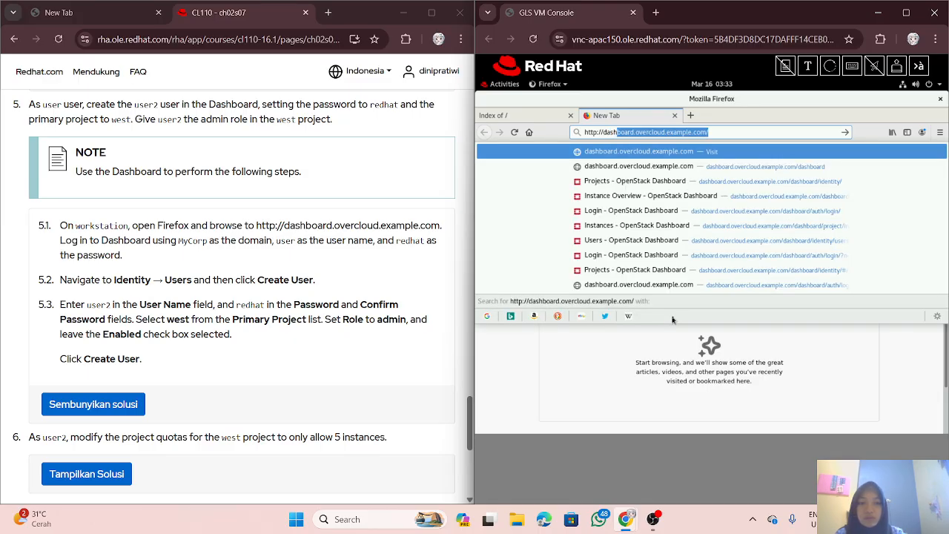
pyautogui.press('Return')
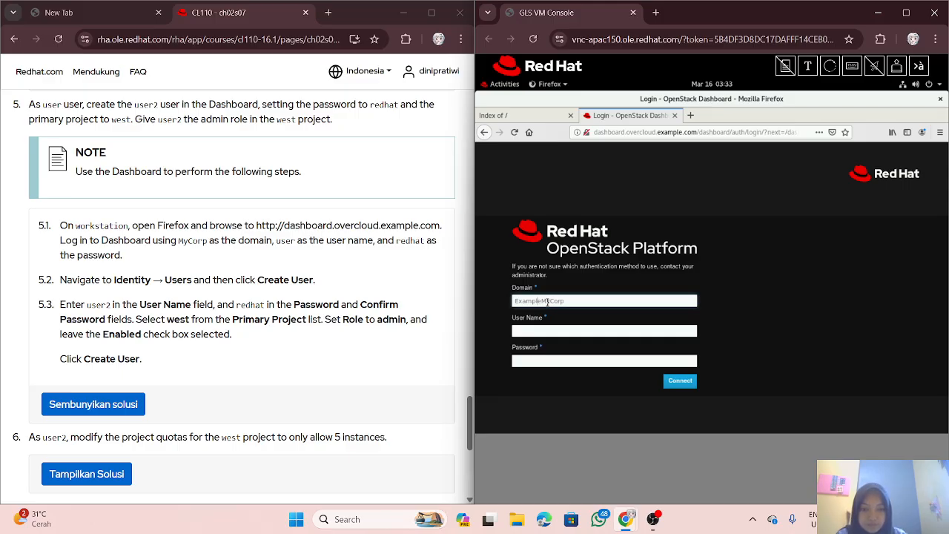
# Step: Log in to the Dashboard in the MyCorp domain with the lab user's credentials, declining to save them
pyautogui.press('BackSpace')
pyautogui.press('BackSpace')
pyautogui.press('BackSpace')
pyautogui.press('BackSpace')
pyautogui.press('BackSpace')
pyautogui.press('BackSpace')
pyautogui.click(545, 331)
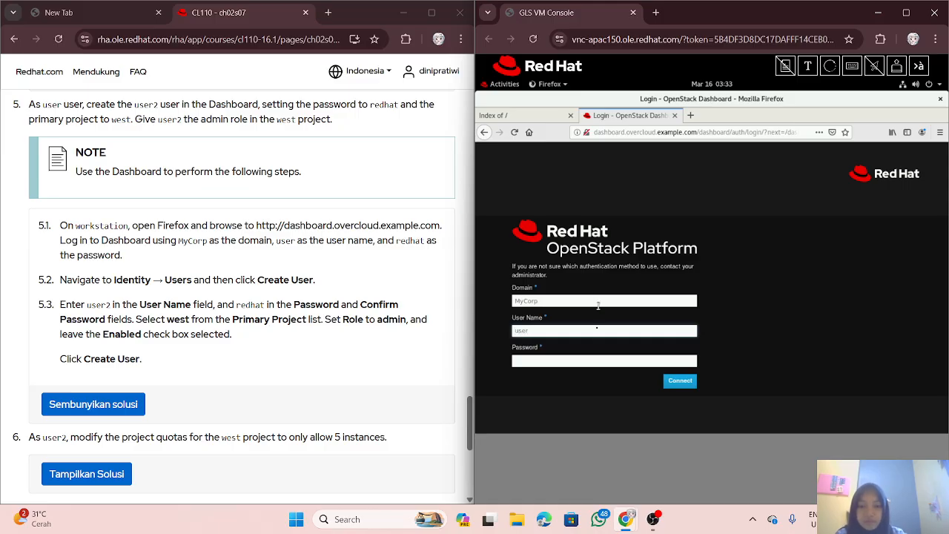
pyautogui.click(577, 360)
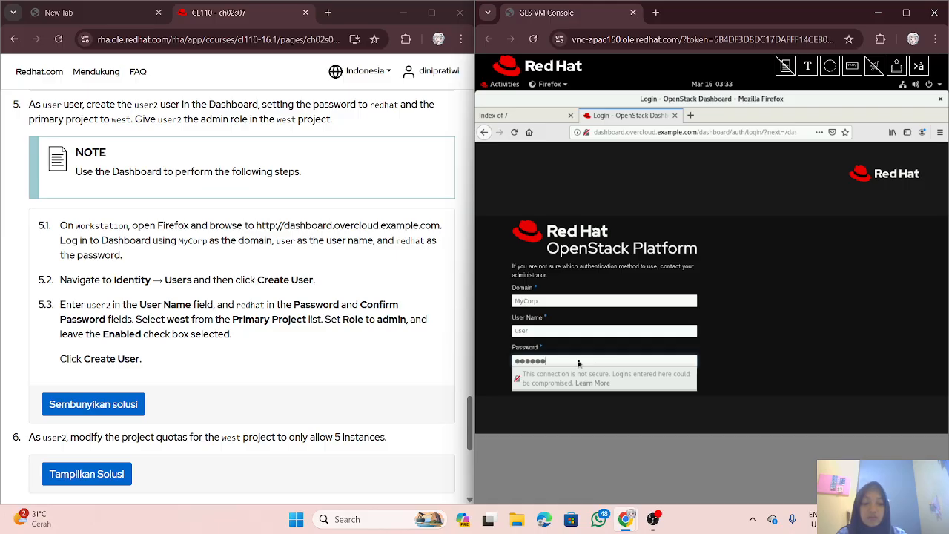
pyautogui.press('Return')
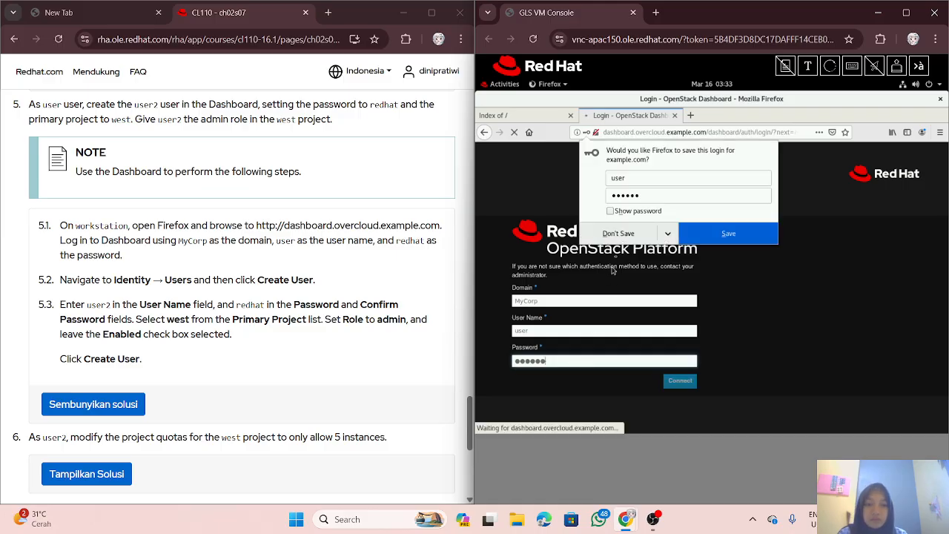
pyautogui.click(625, 236)
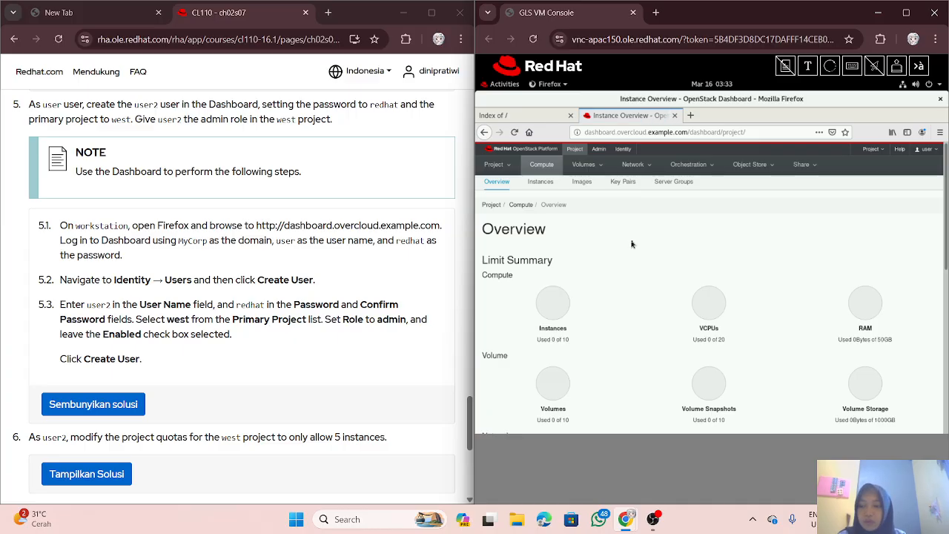
# Step: Reveal step 6's solution steps 6.1–6.3 for limiting the west project to 5 instances
pyautogui.scroll(-1, 329, 273)
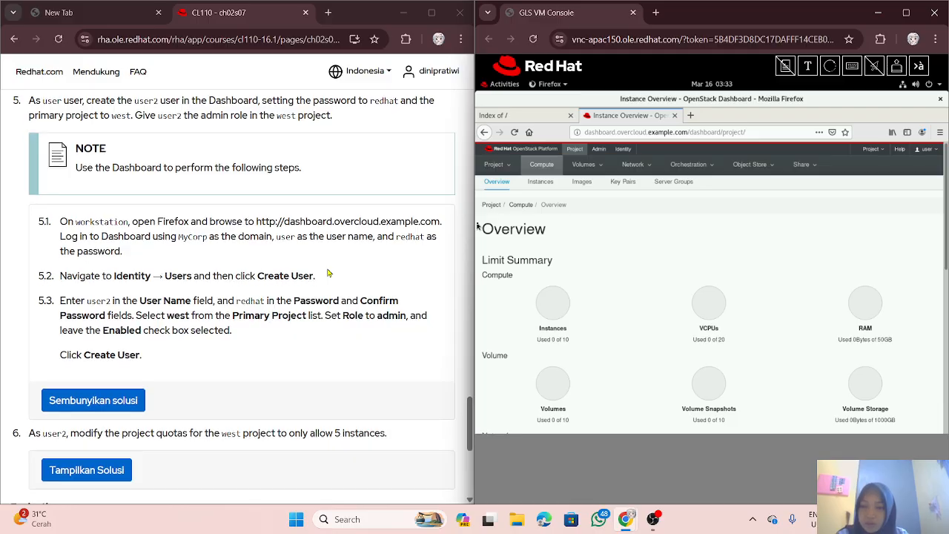
pyautogui.scroll(-1, 329, 274)
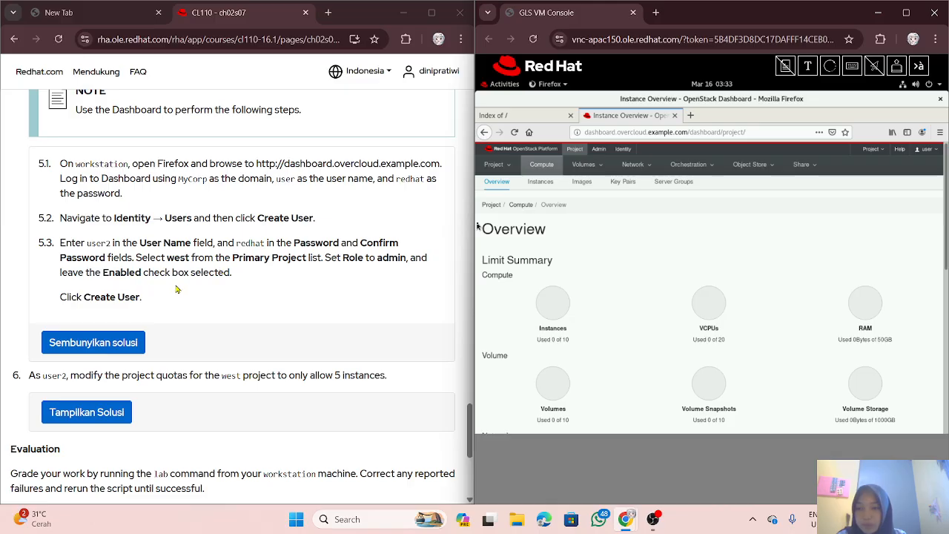
pyautogui.scroll(-1, 177, 289)
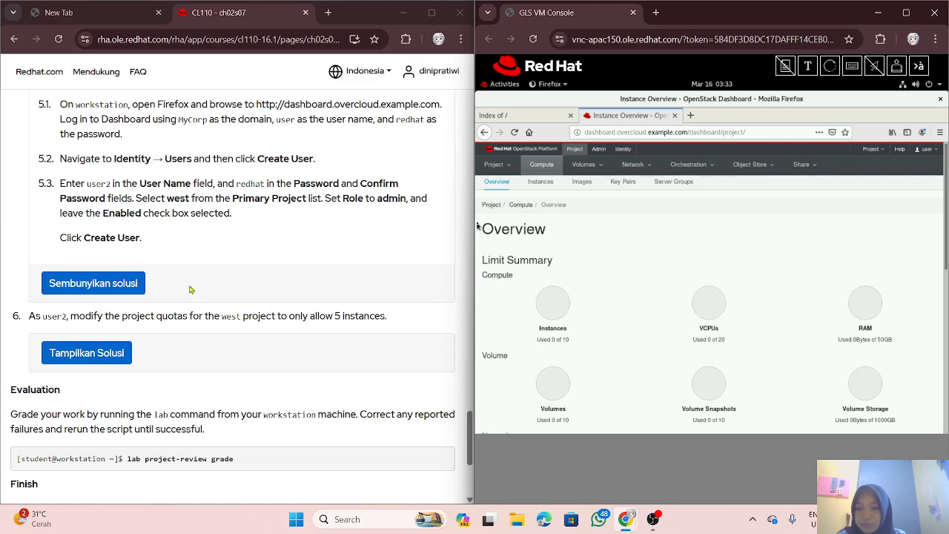
pyautogui.click(107, 356)
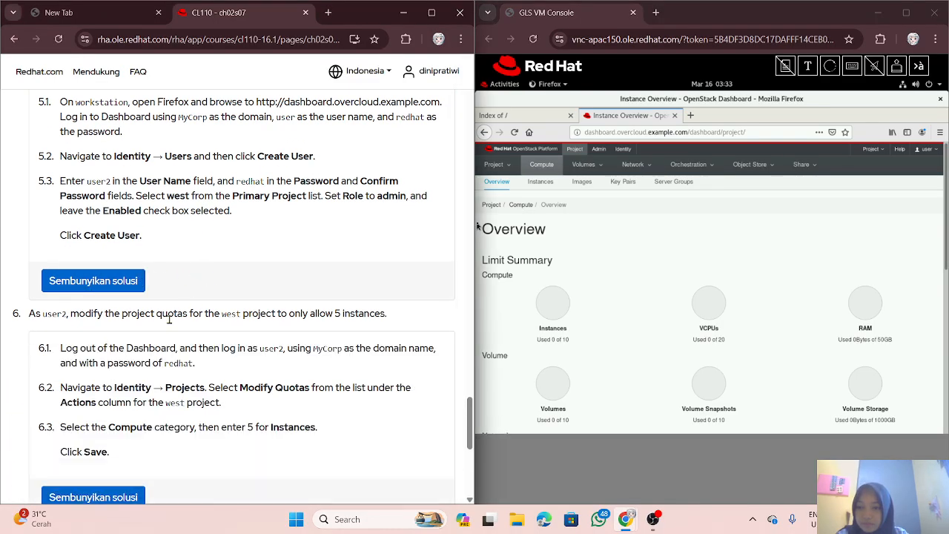
pyautogui.scroll(-1, 296, 300)
pyautogui.scroll(1, 311, 296)
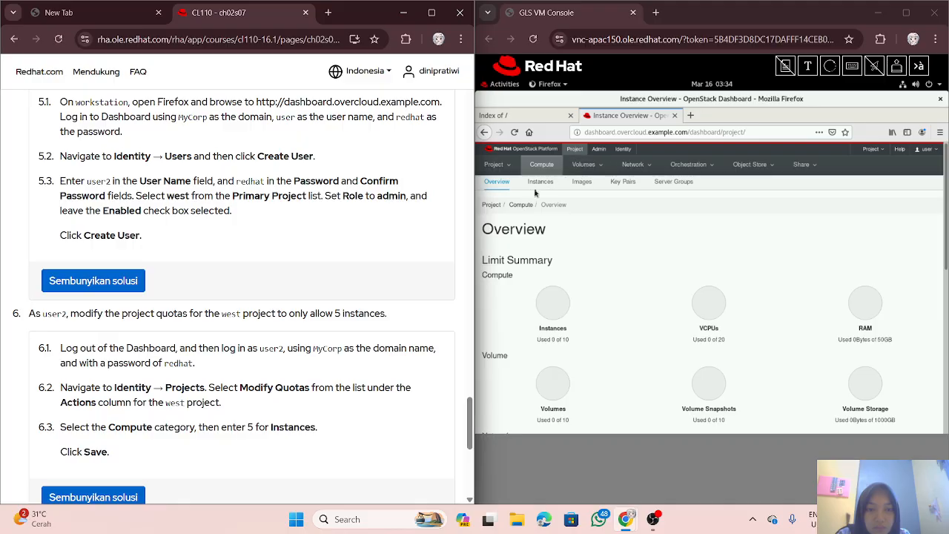
# Step: Open Identity > Users to see the two existing MyCorp user accounts
pyautogui.click(621, 151)
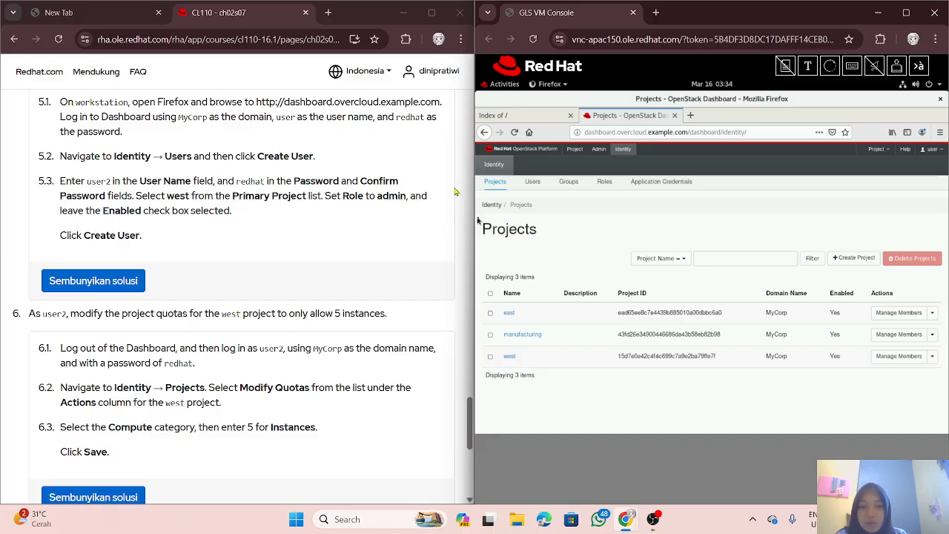
pyautogui.click(539, 188)
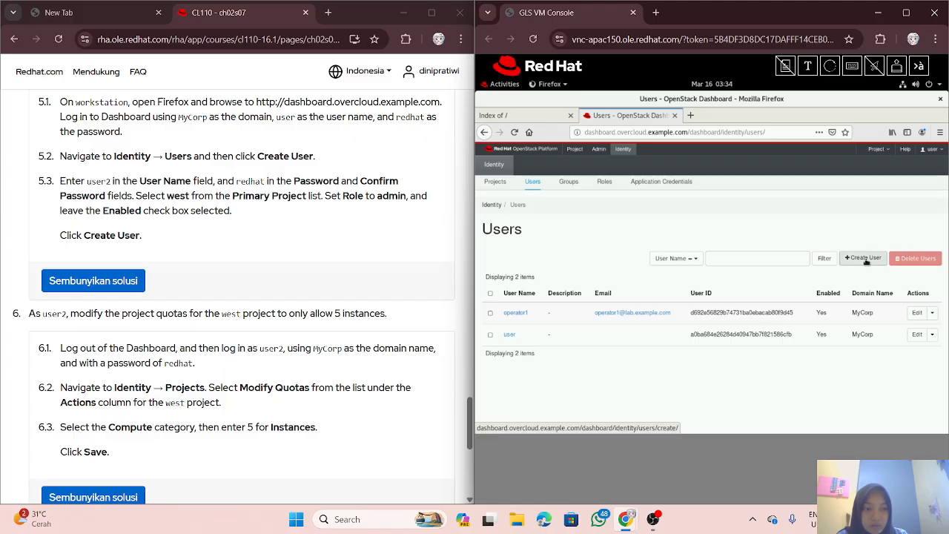
# Step: In the new Create User form, enter user name user2, then type and confirm the account password
pyautogui.click(865, 261)
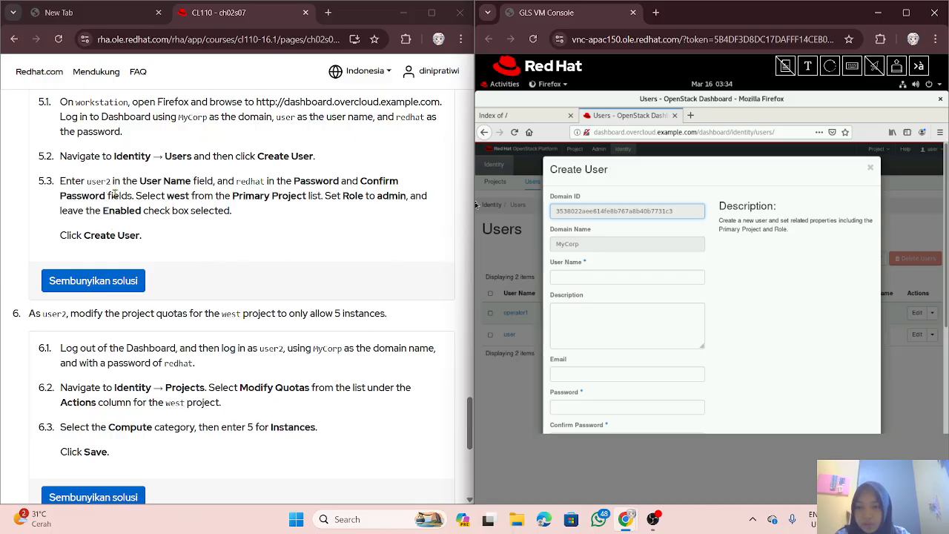
pyautogui.click(610, 278)
pyautogui.write('u')
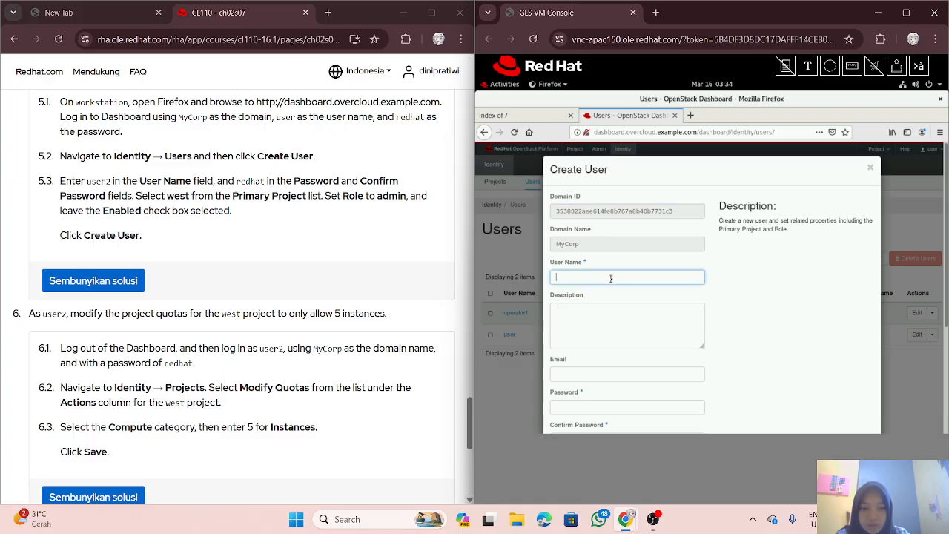
pyautogui.write('ser2')
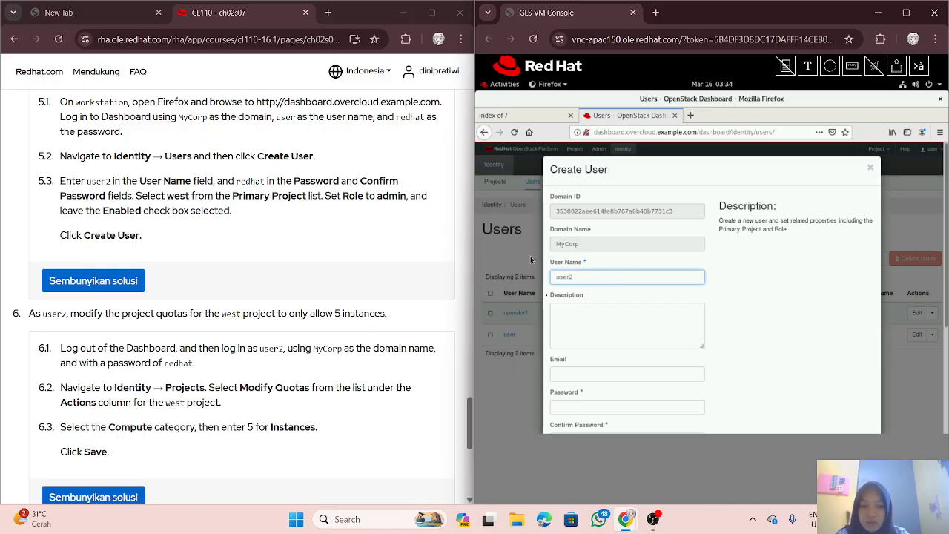
pyautogui.scroll(-1, 614, 362)
pyautogui.scroll(-2, 614, 362)
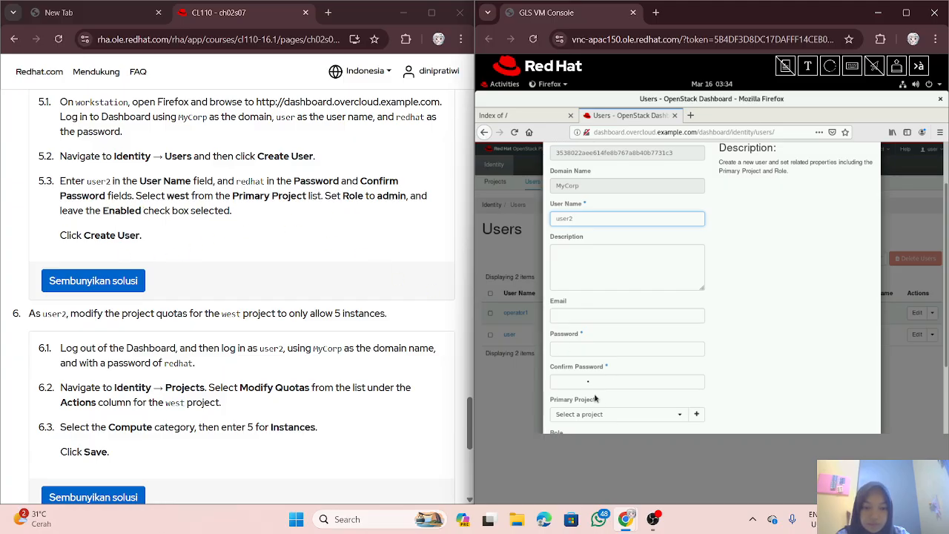
pyautogui.scroll(-4, 594, 398)
pyautogui.click(571, 273)
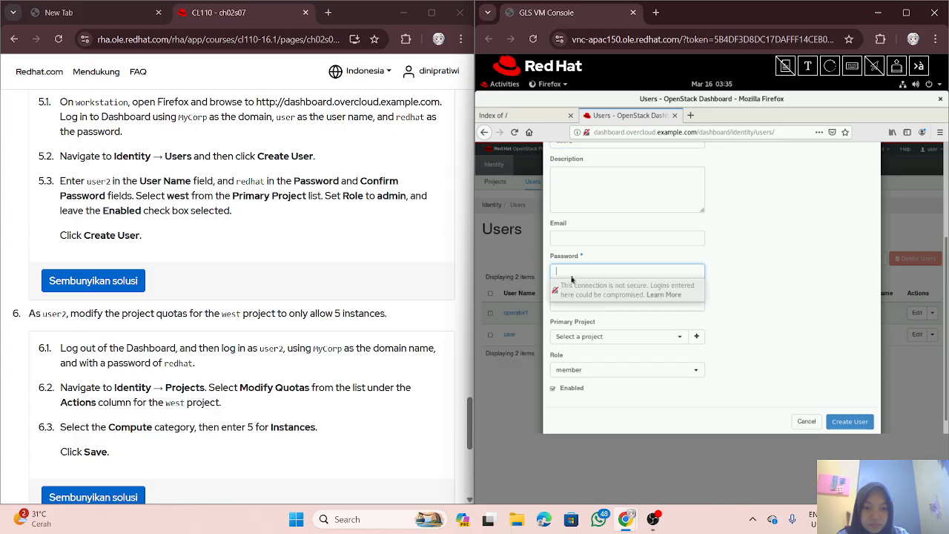
pyautogui.write('red')
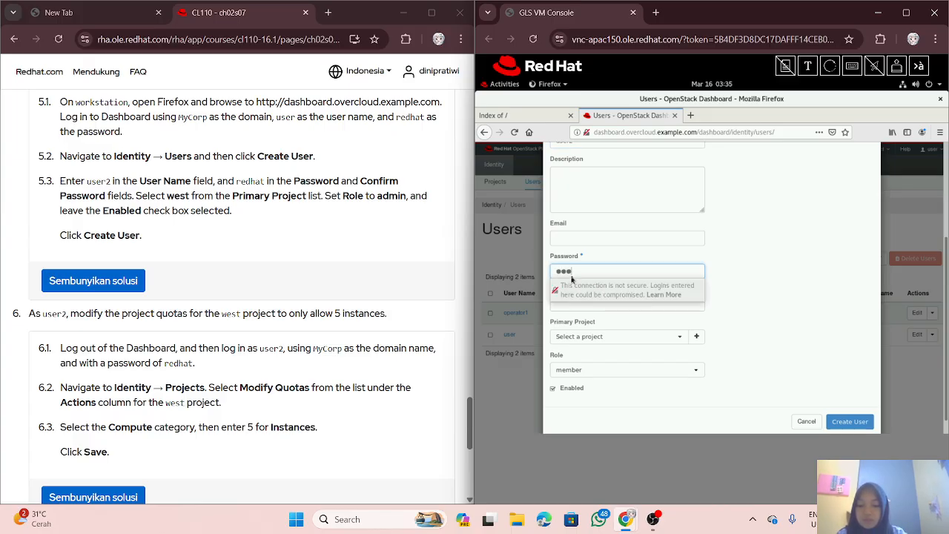
pyautogui.write('ha')
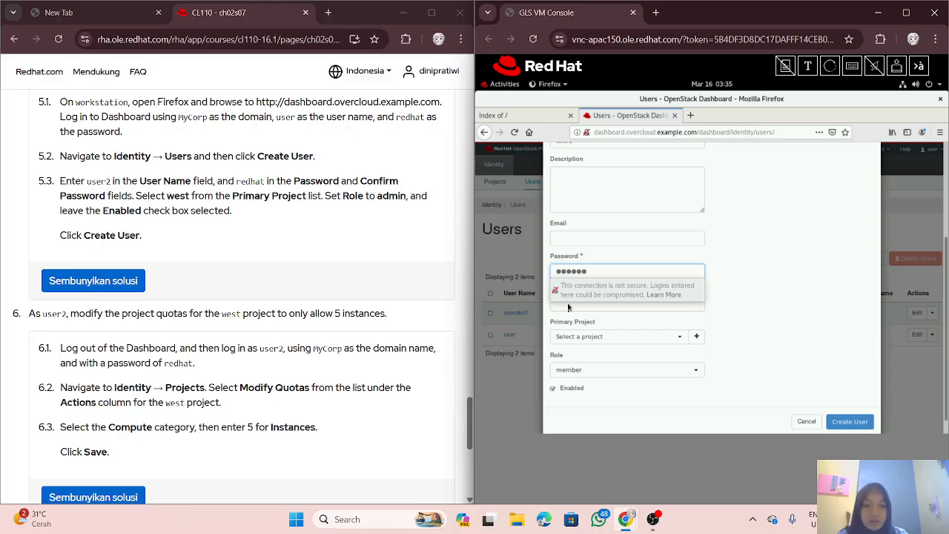
pyautogui.press('Tab')
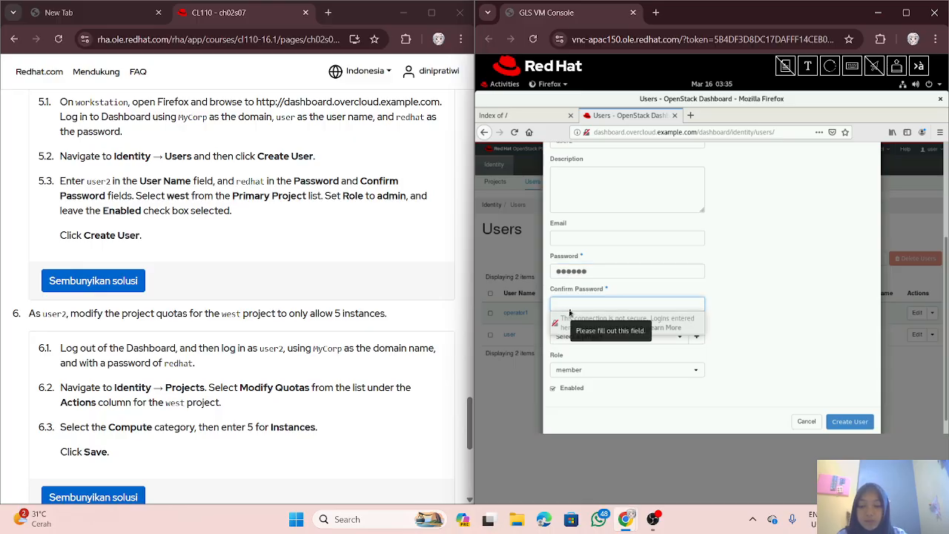
pyautogui.write('redh')
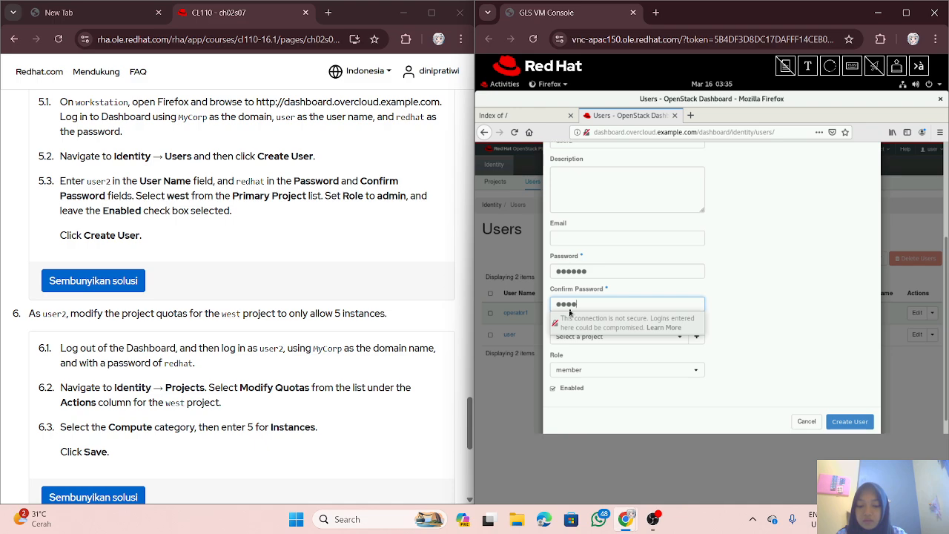
pyautogui.write('at')
pyautogui.hotkey('ctrl', 'a')
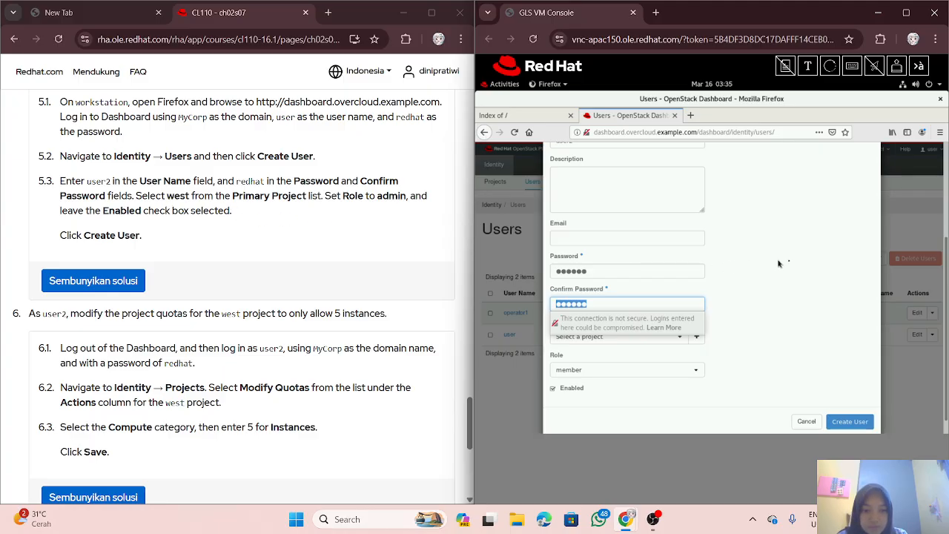
pyautogui.press('End')
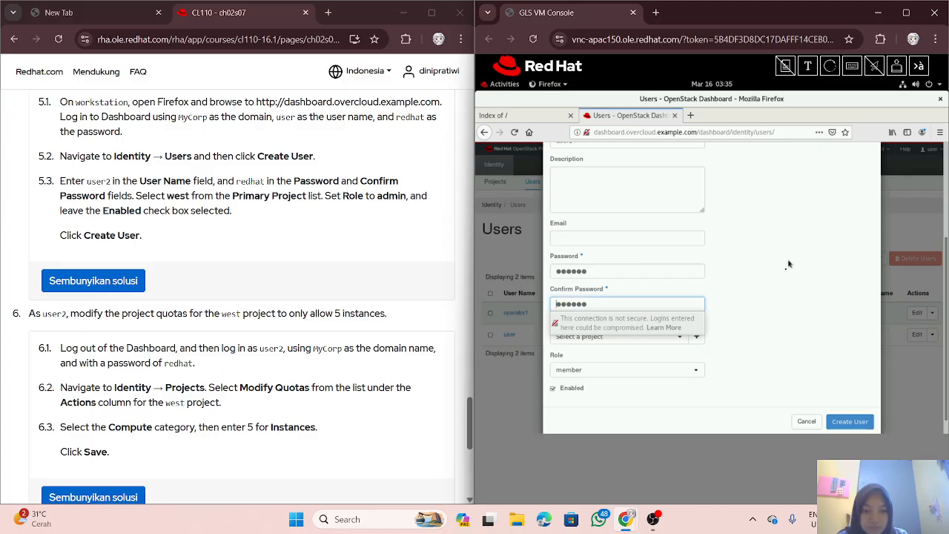
# Step: Dismiss the insecure-login warning, give user2 primary project west and role admin, and create it
pyautogui.click(723, 331)
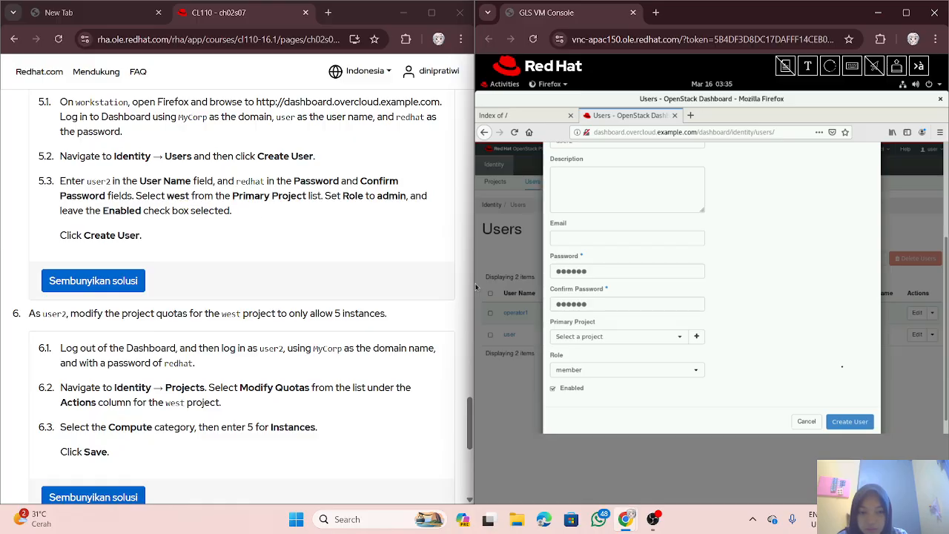
pyautogui.click(680, 339)
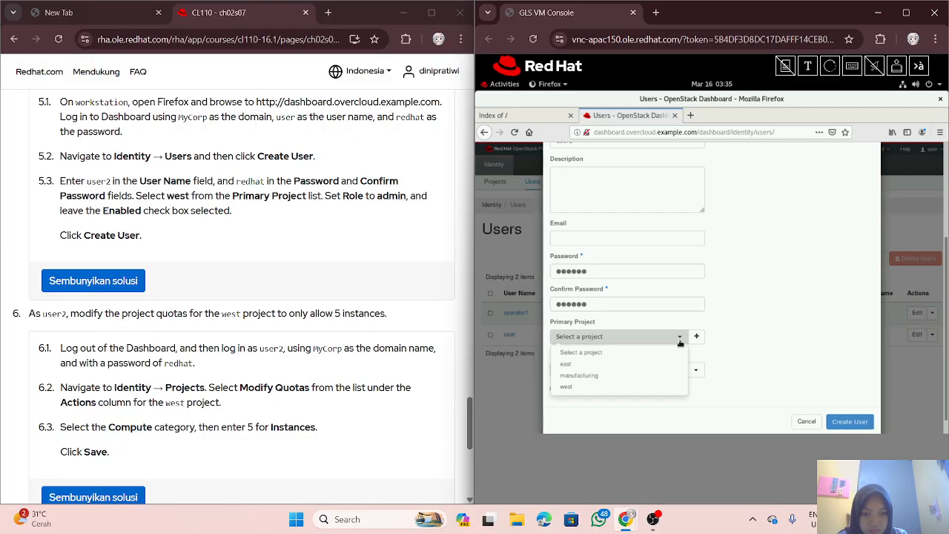
pyautogui.click(643, 393)
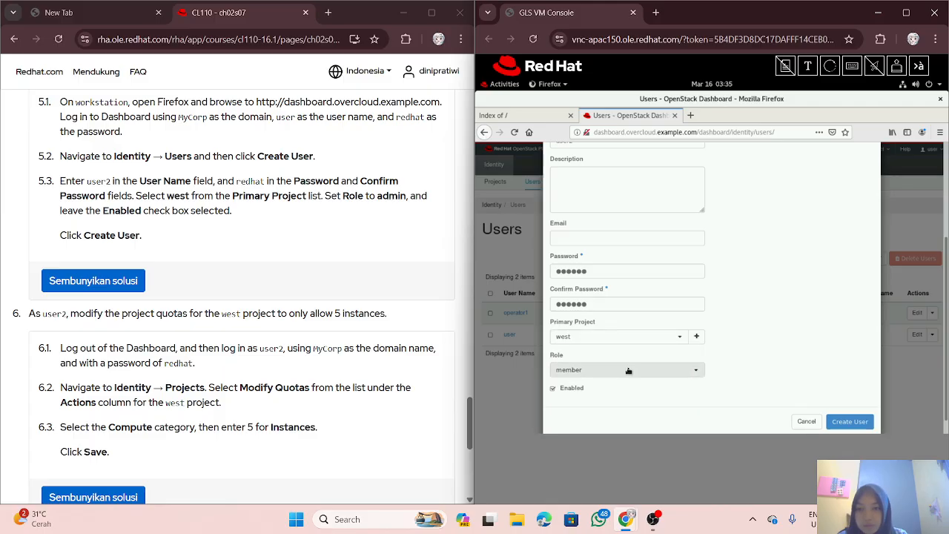
pyautogui.click(697, 373)
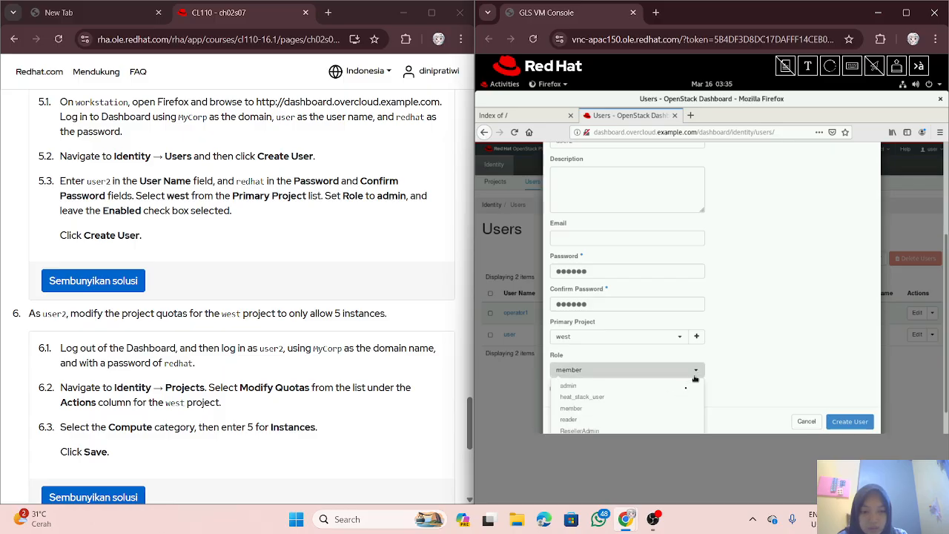
pyautogui.click(674, 395)
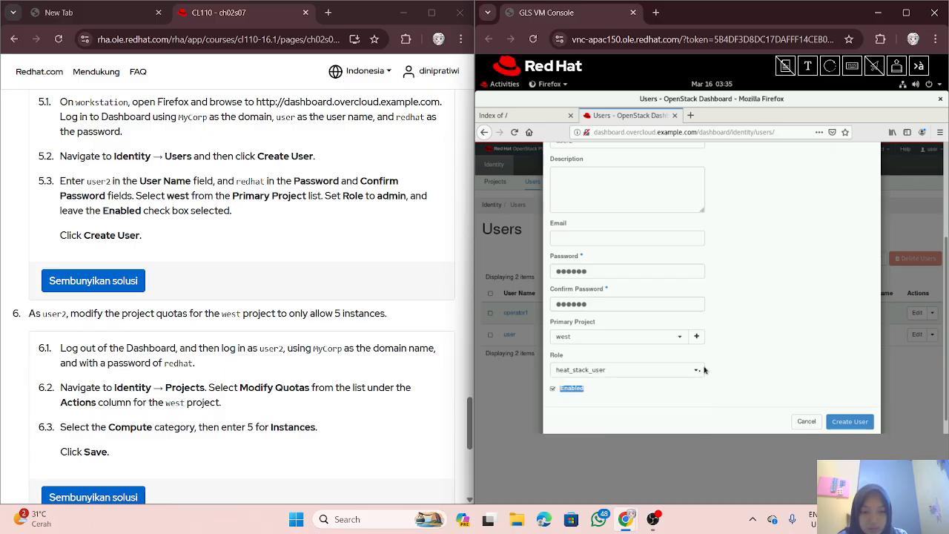
pyautogui.click(659, 369)
pyautogui.click(655, 386)
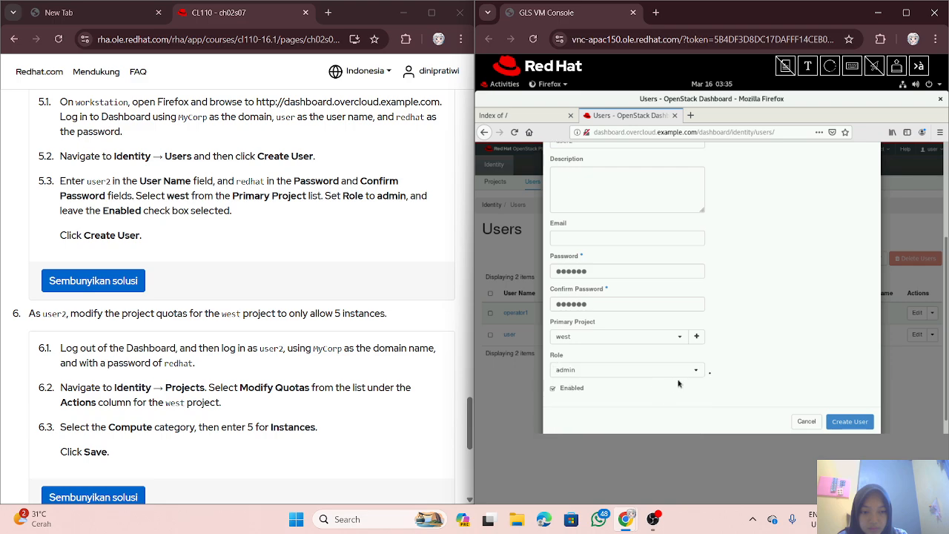
pyautogui.click(849, 421)
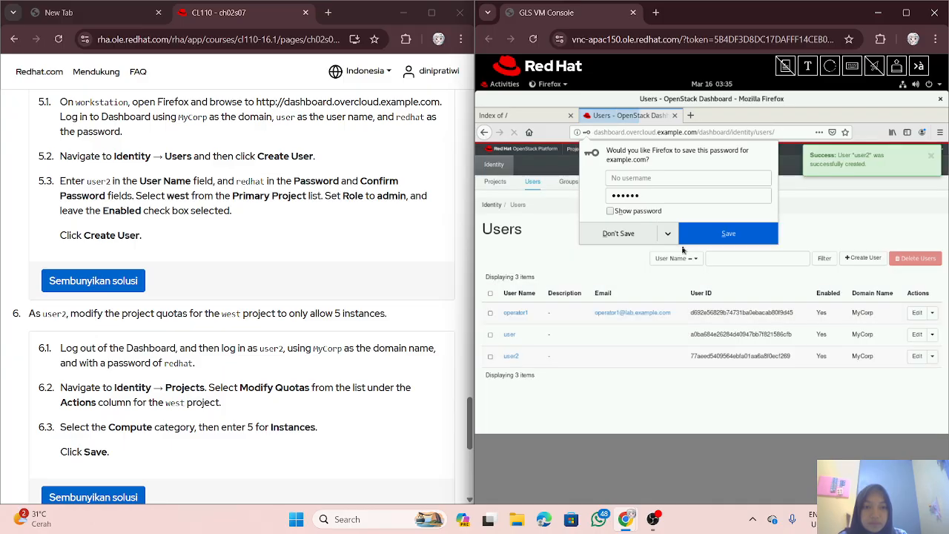
# Step: Decline Firefox's offer to save the password and open the account menu in the header
pyautogui.click(809, 221)
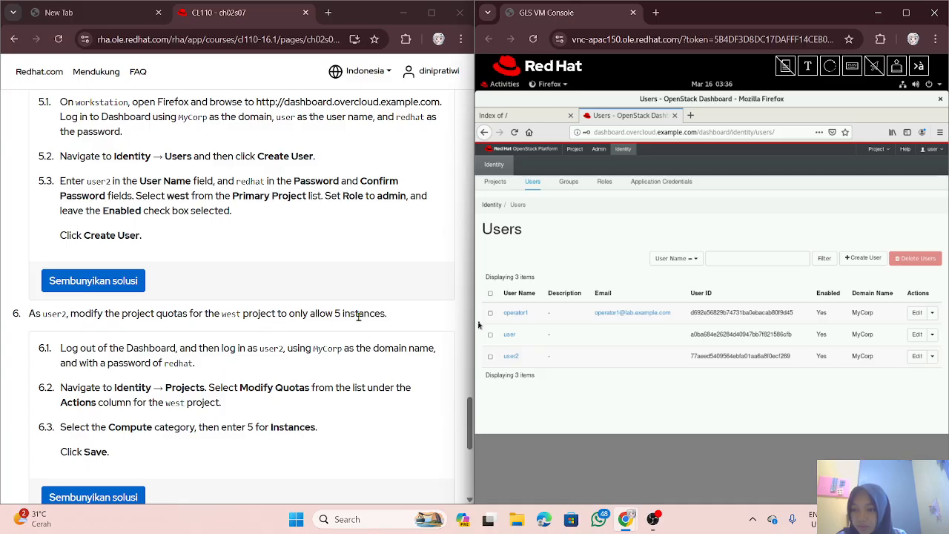
pyautogui.scroll(-2, 269, 284)
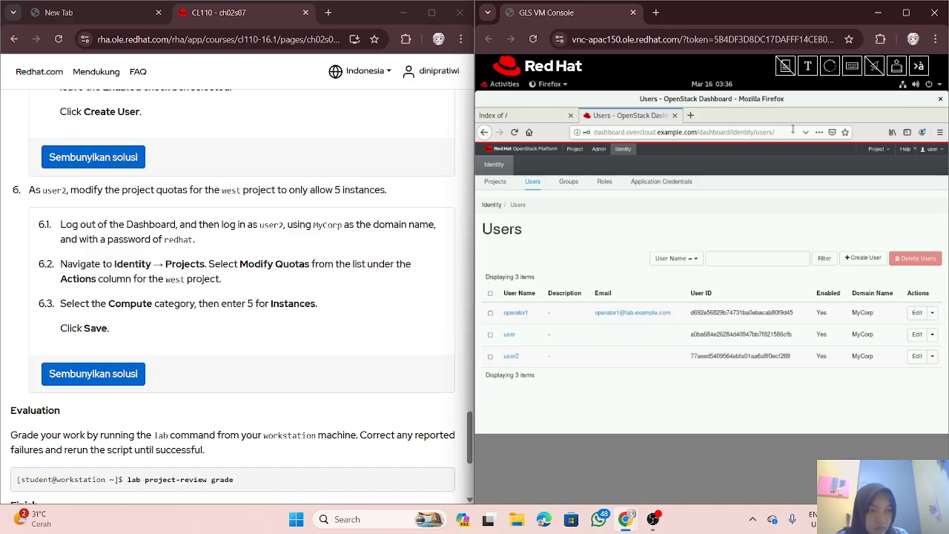
pyautogui.click(930, 149)
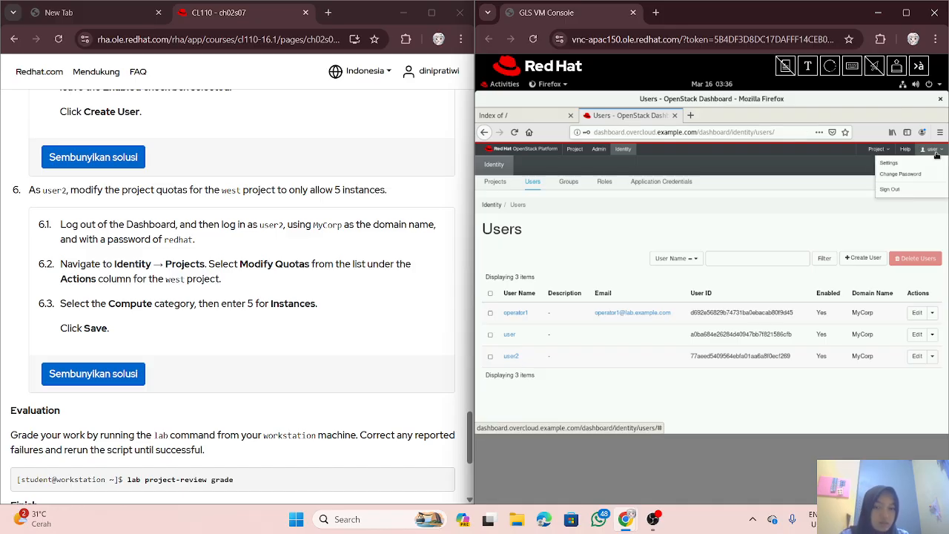
# Step: Sign out and log back in to MyCorp as user2, declining Firefox's save-login offer
pyautogui.click(892, 191)
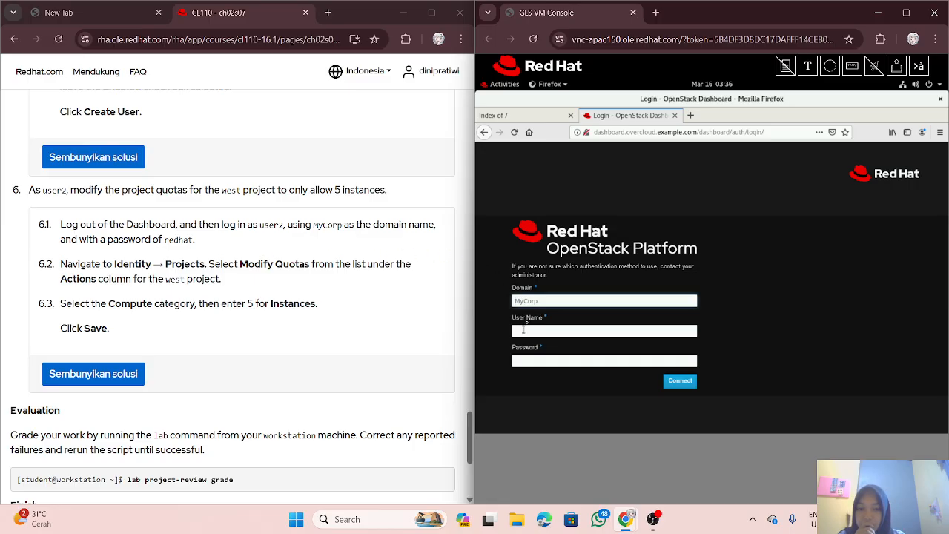
pyautogui.click(528, 330)
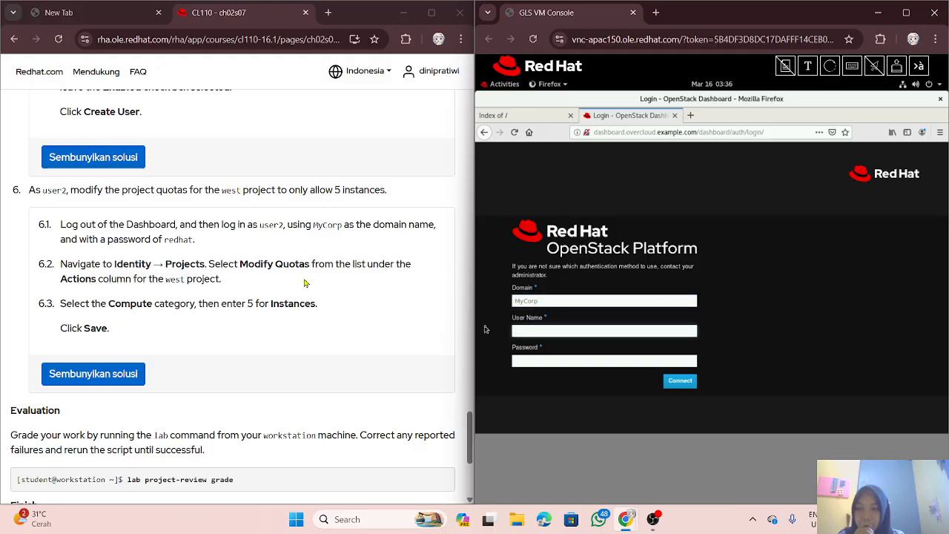
pyautogui.write('user2')
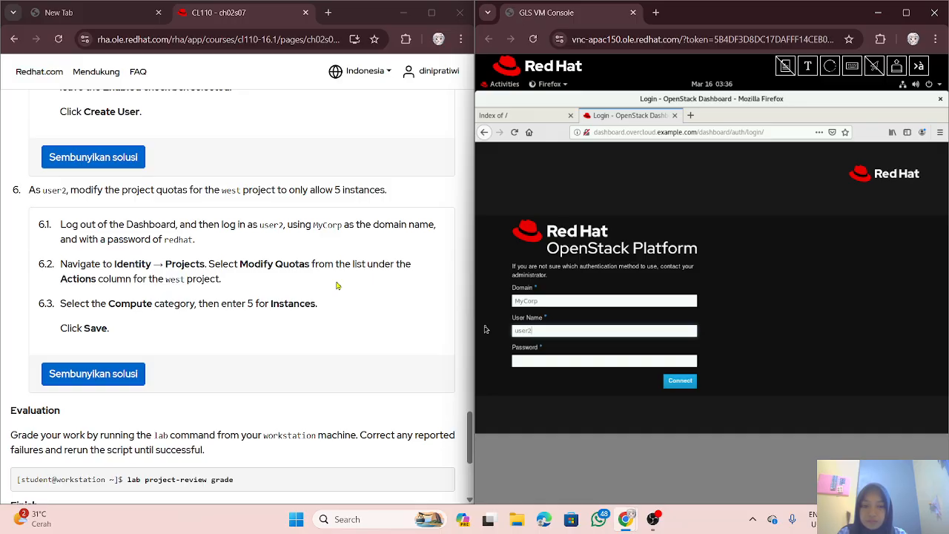
pyautogui.click(556, 363)
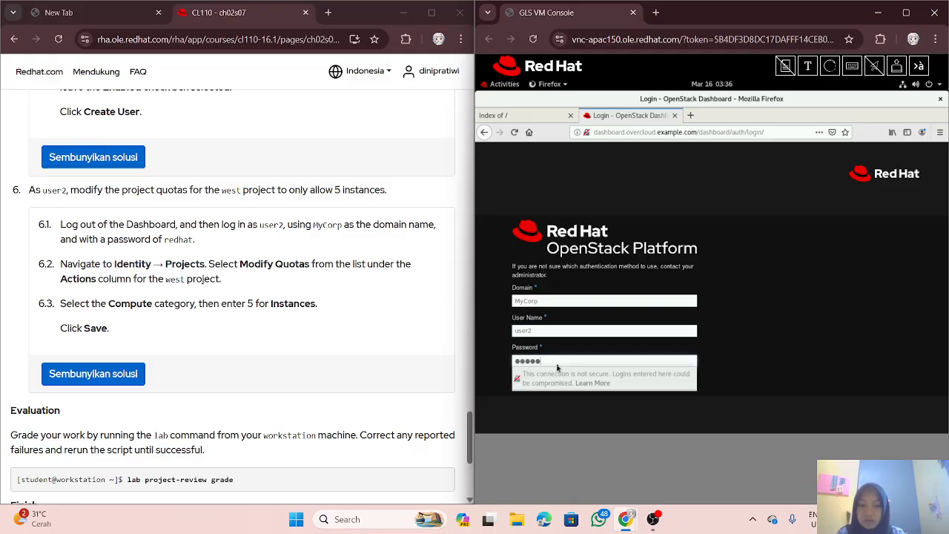
pyautogui.press('Return')
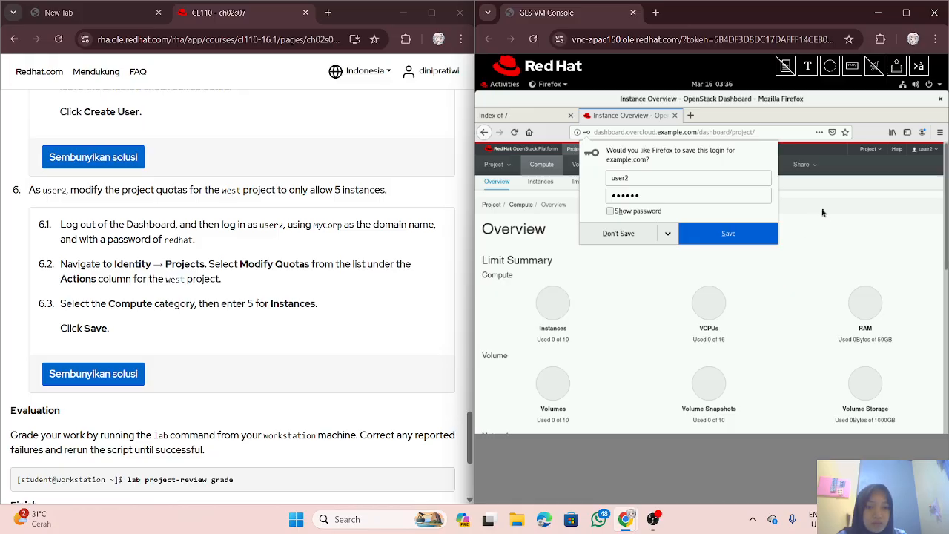
pyautogui.click(813, 219)
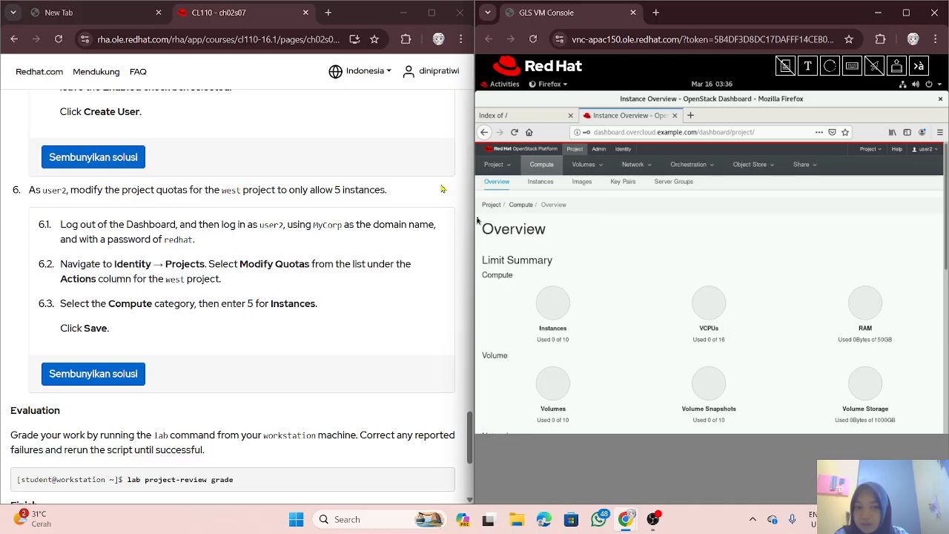
# Step: On Identity > Projects, open the Actions dropdown for the west project
pyautogui.click(621, 152)
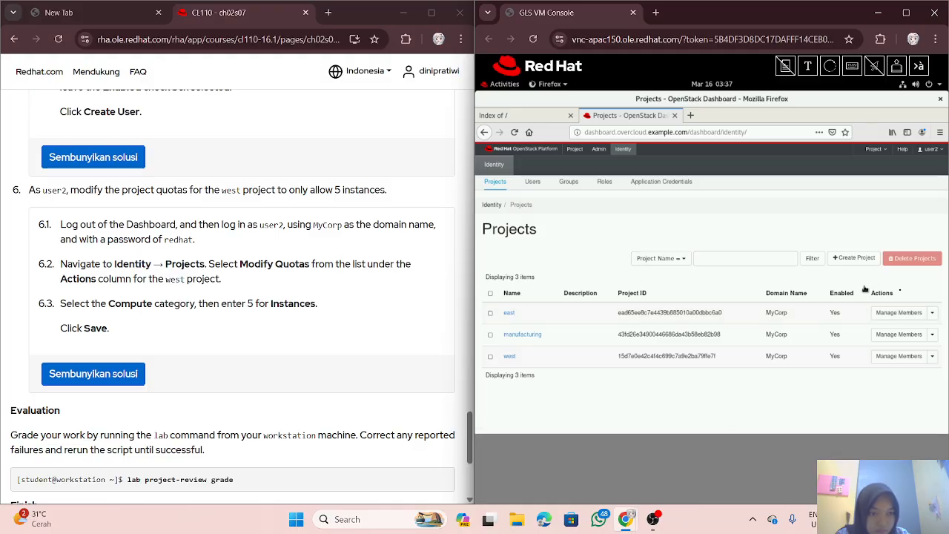
pyautogui.click(932, 314)
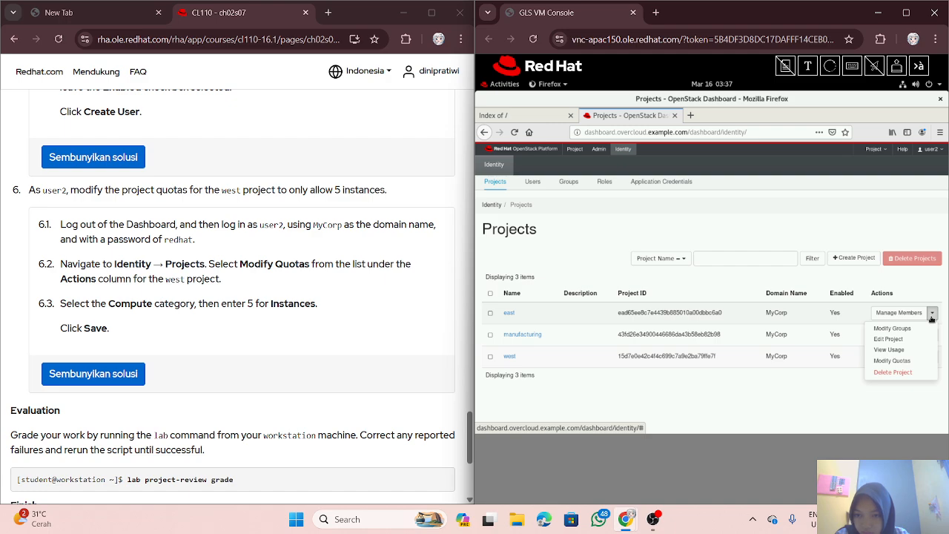
pyautogui.click(834, 418)
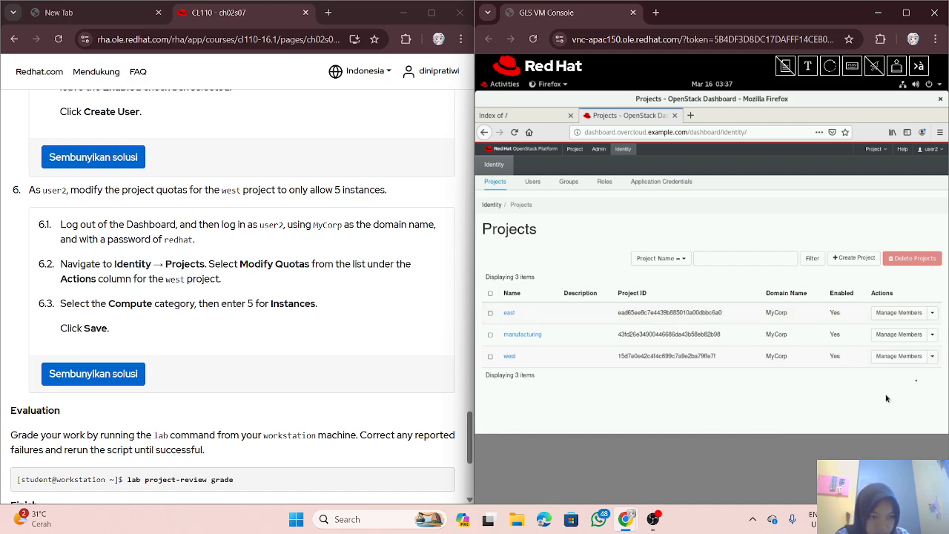
pyautogui.click(932, 357)
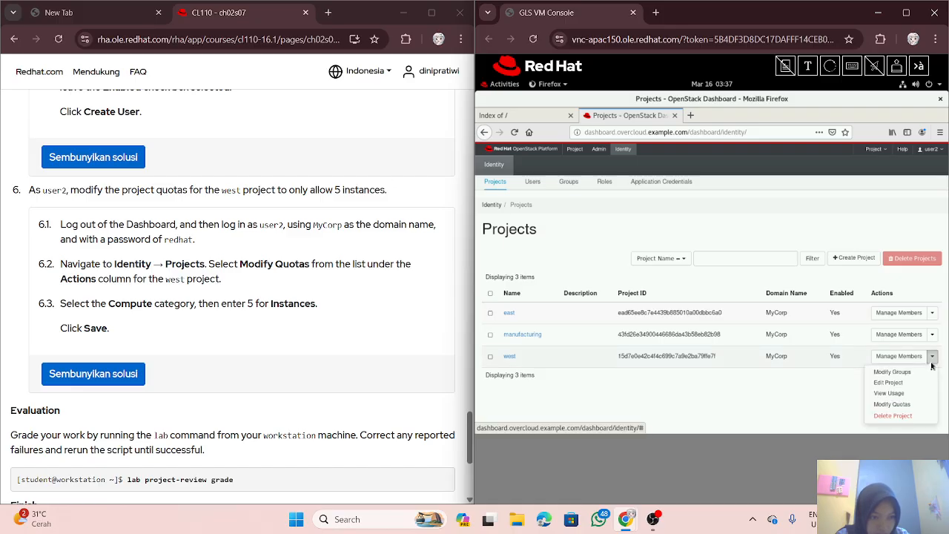
# Step: Through Modify Quotas, lower the west project's Compute Instances quota from 10 to 5 and save
pyautogui.click(904, 406)
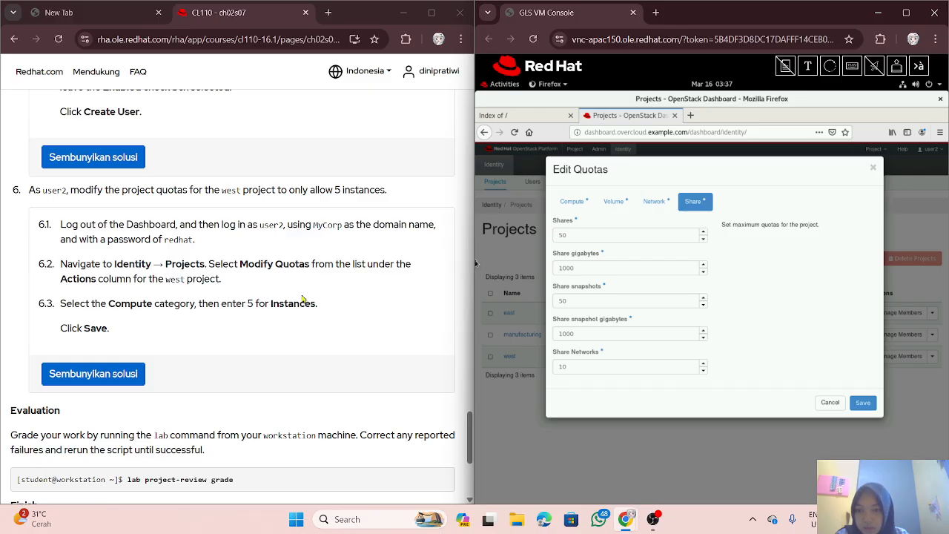
pyautogui.scroll(-2, 236, 255)
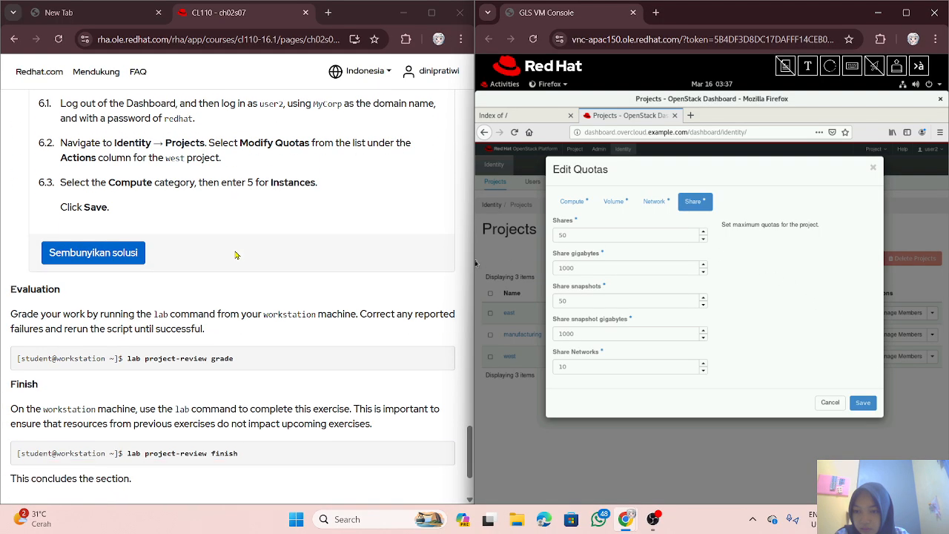
pyautogui.scroll(1, 196, 238)
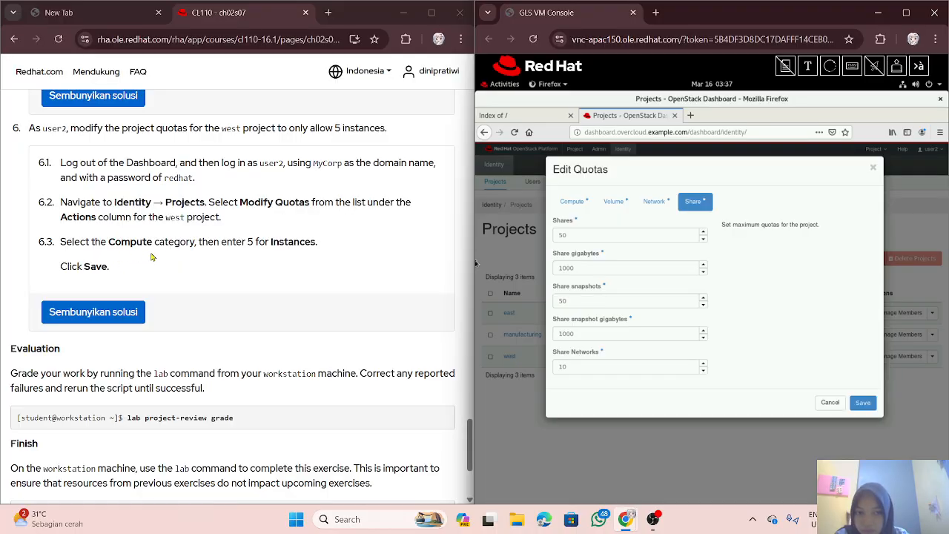
pyautogui.click(576, 208)
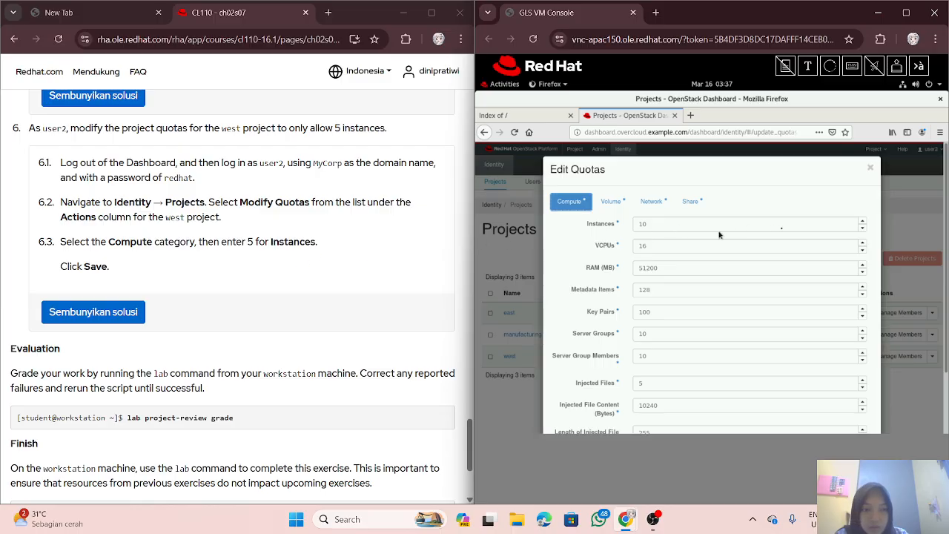
pyautogui.click(863, 226)
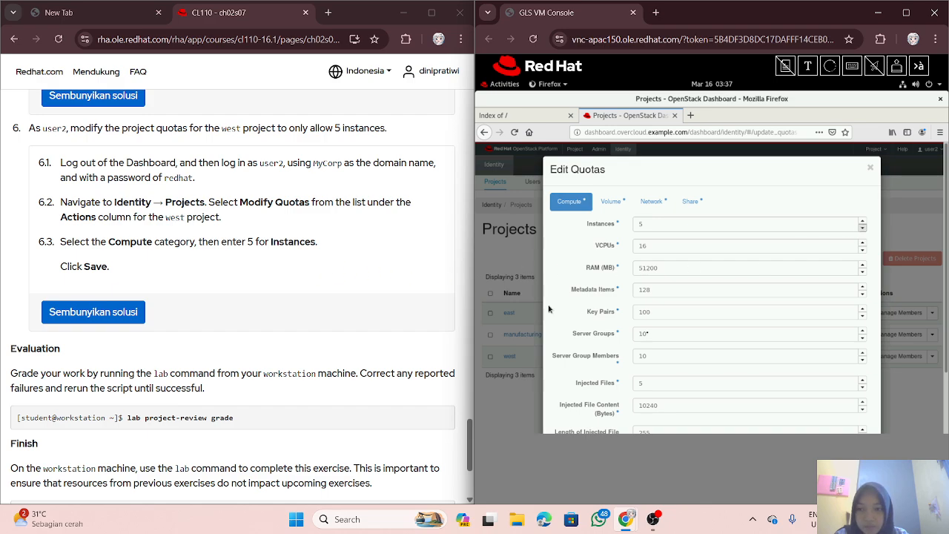
pyautogui.scroll(-2, 596, 334)
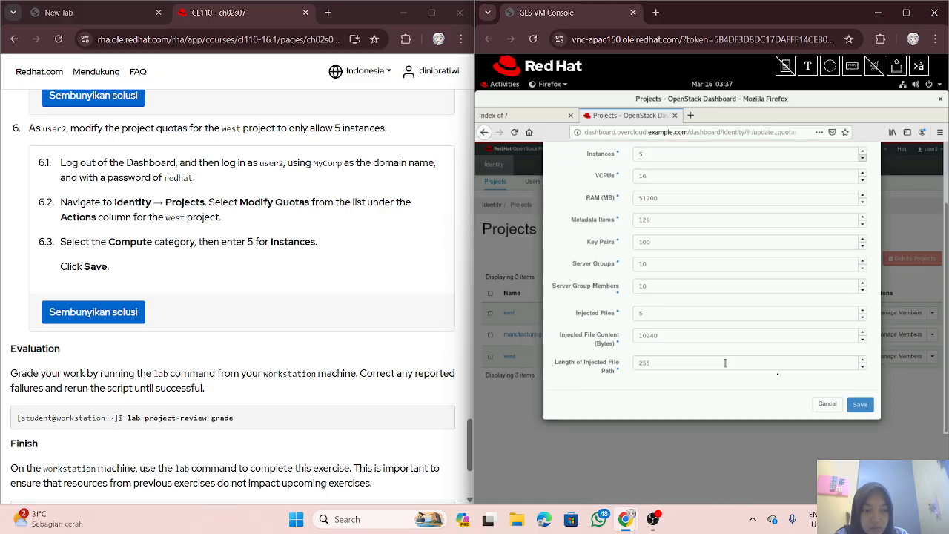
pyautogui.click(861, 404)
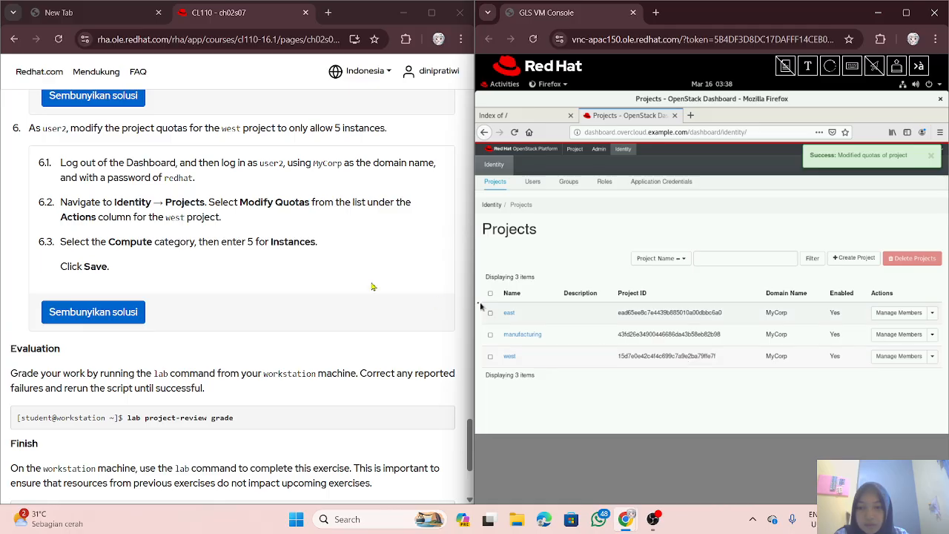
# Step: Review the course instructions, then bring up the GNOME Activities overview of open windows
pyautogui.scroll(-2, 248, 275)
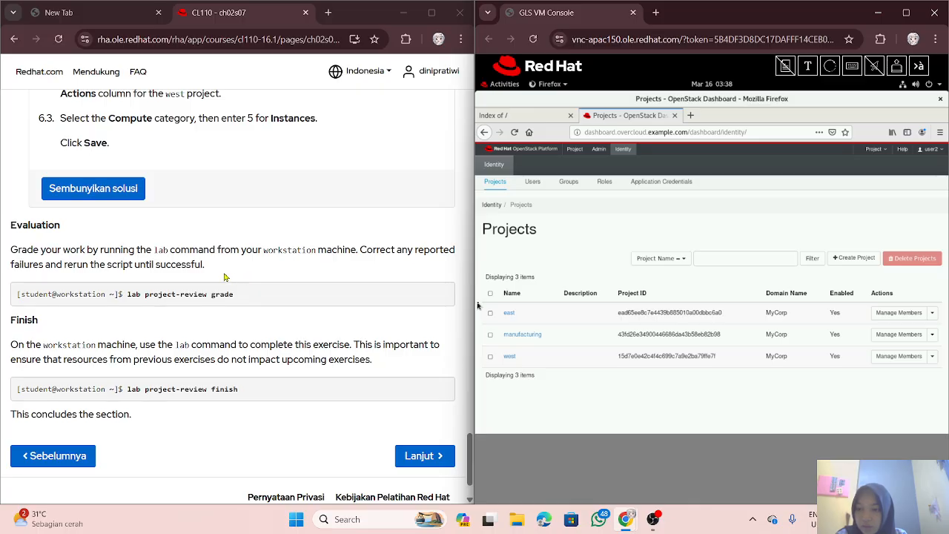
pyautogui.scroll(2, 223, 276)
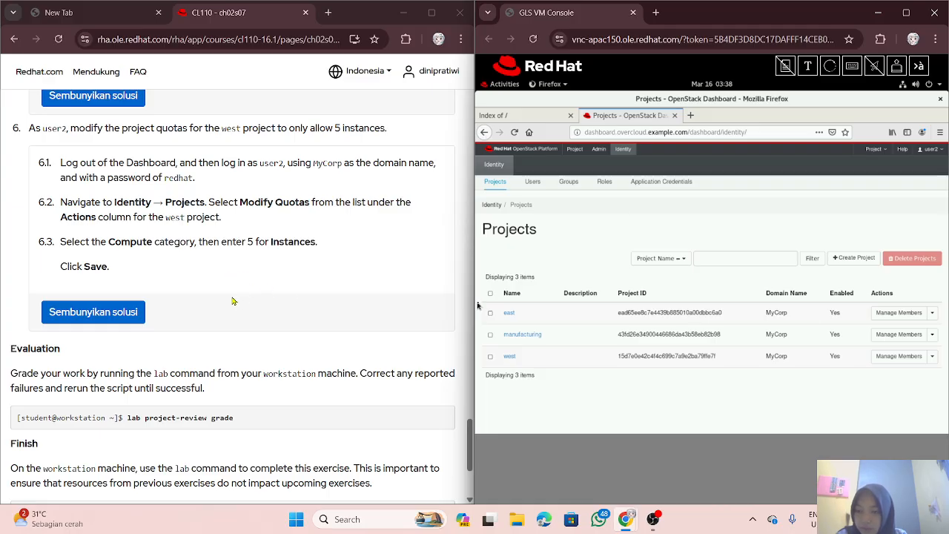
pyautogui.scroll(1, 237, 278)
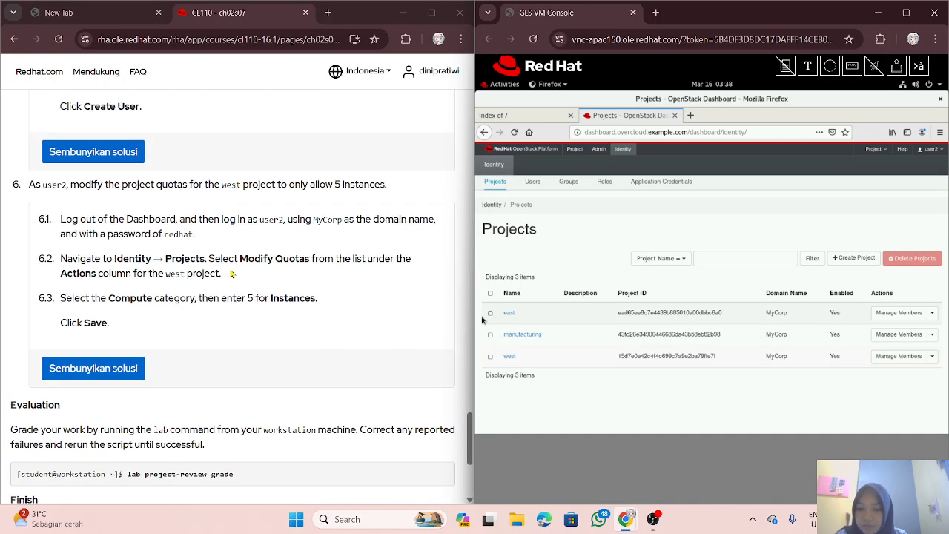
pyautogui.scroll(-1, 256, 257)
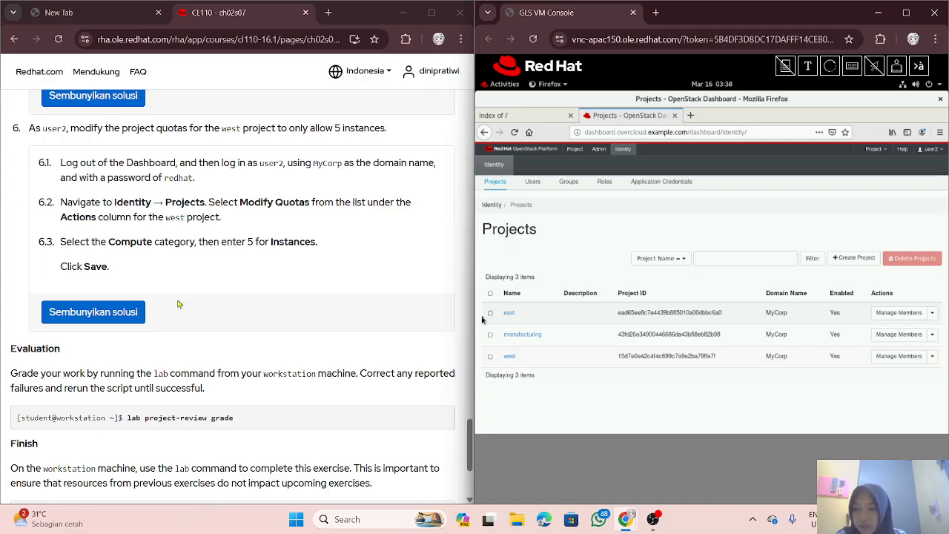
pyautogui.scroll(-1, 178, 304)
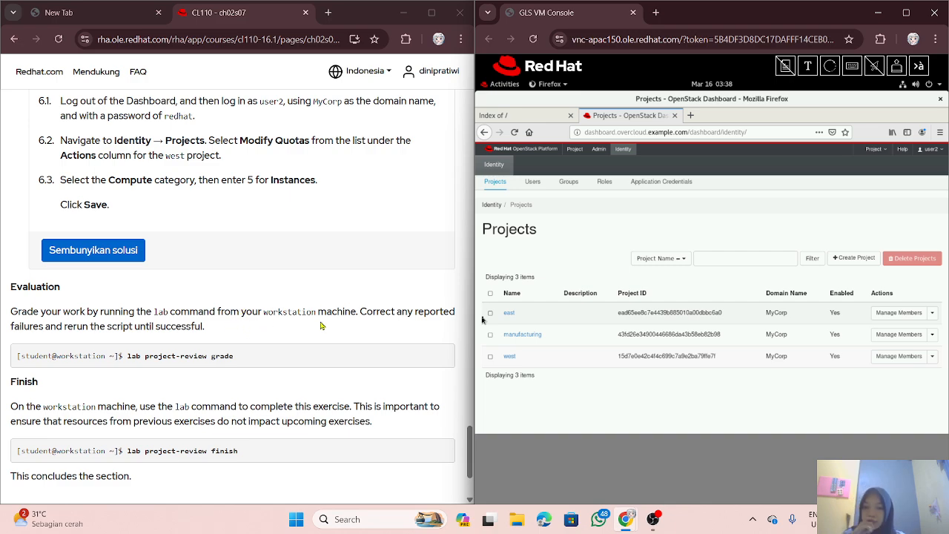
pyautogui.scroll(-1, 296, 333)
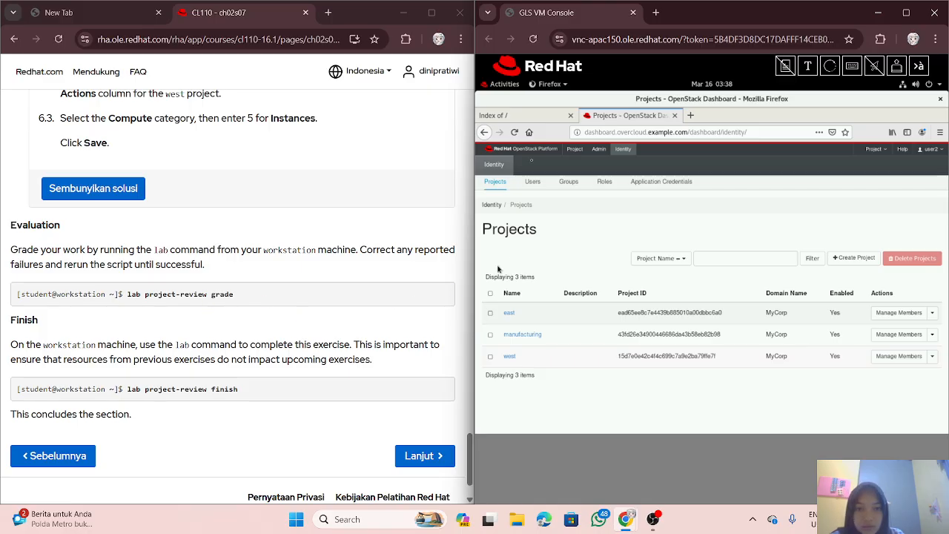
pyautogui.click(504, 84)
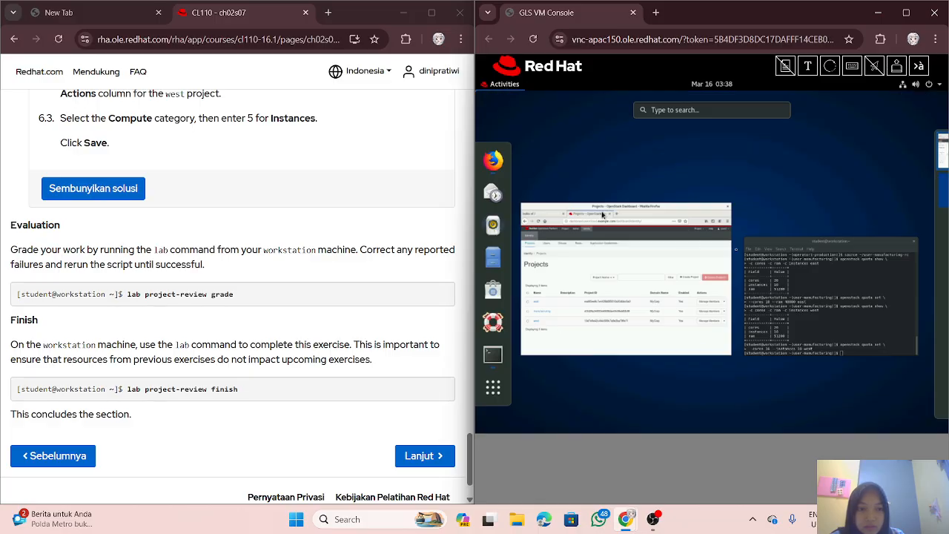
# Step: Bring the terminal to the front and erase the stray 'l' characters typed at the prompt
pyautogui.click(849, 304)
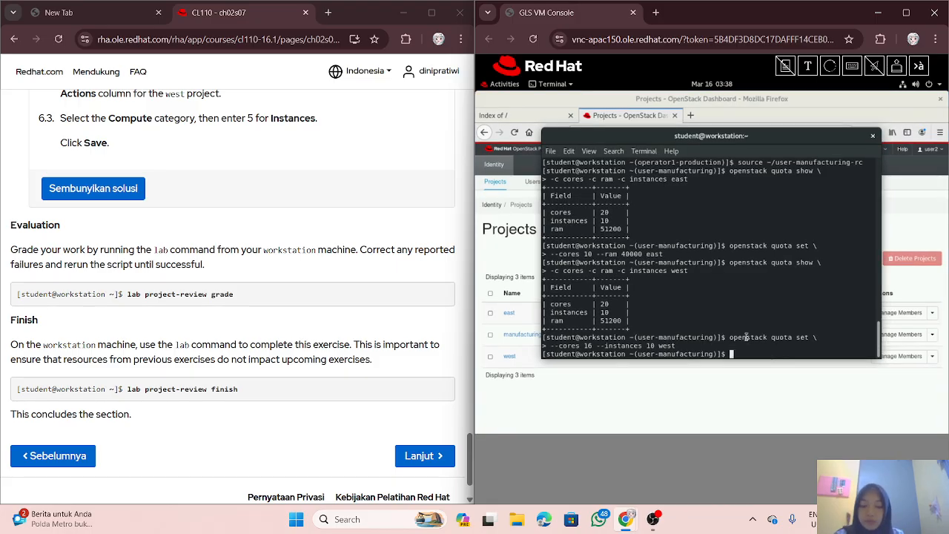
pyautogui.write('lllllll')
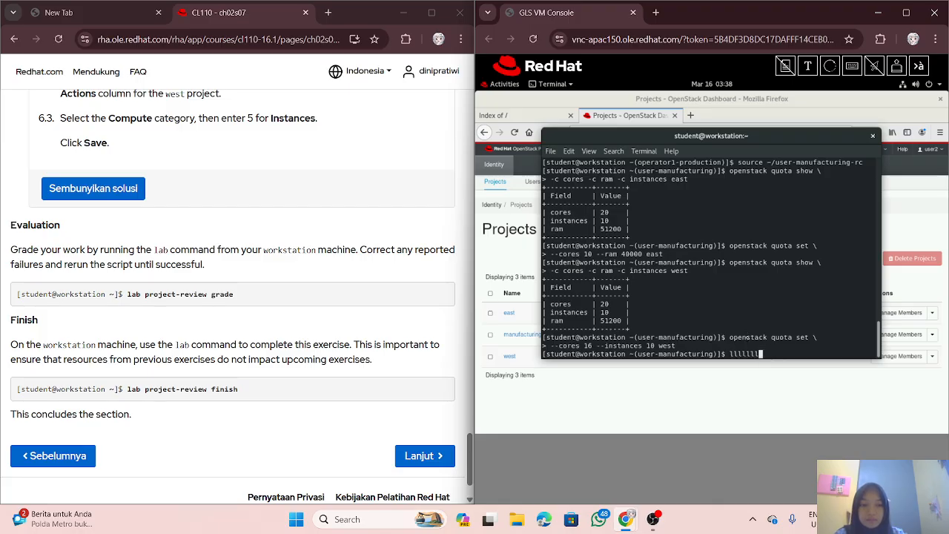
pyautogui.write('lllllllllllllllllllllllllllllllllllllllllllllllllllllllllllllllllllllllllllllllllllll')
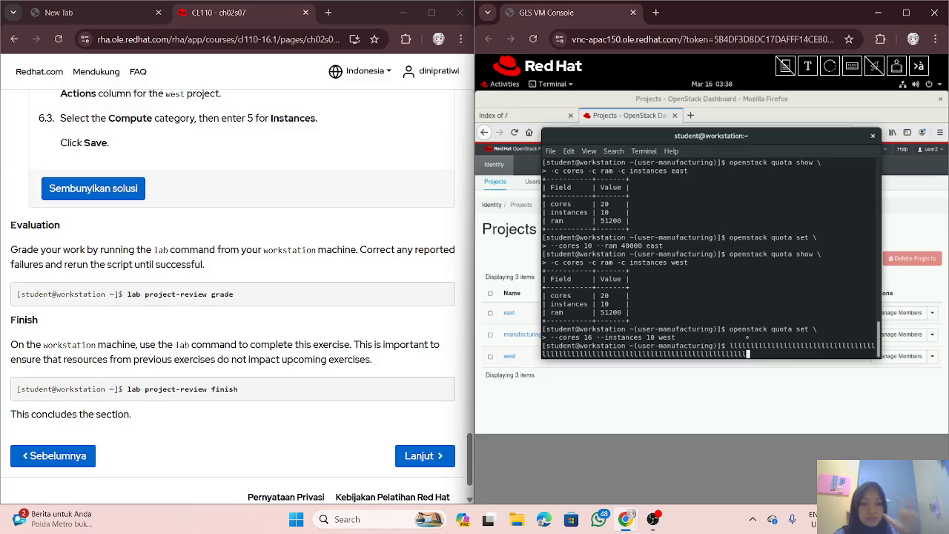
pyautogui.write('lllllllllllllllllllllllllllllllllllllllllllllllllllllllllllllllllllllllllllllllllllllllllllllllllllllll')
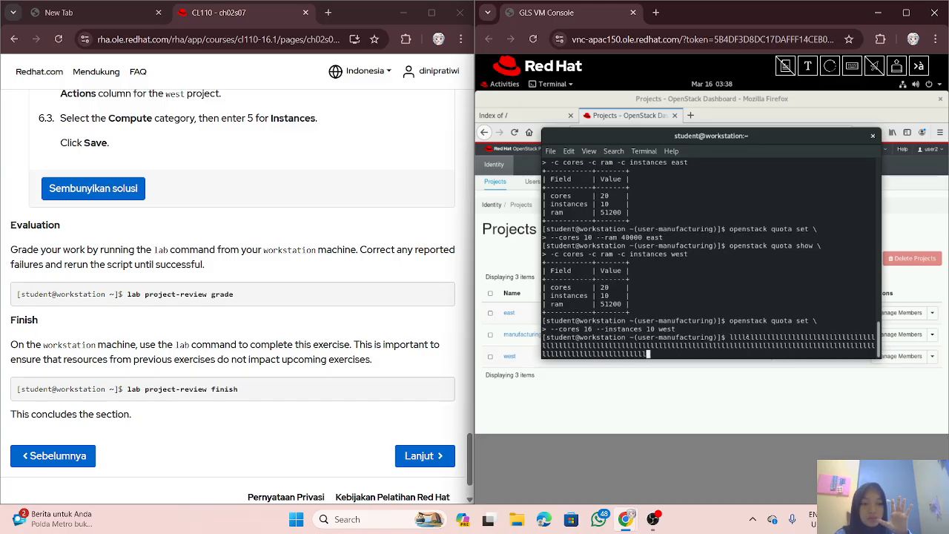
pyautogui.write('lll')
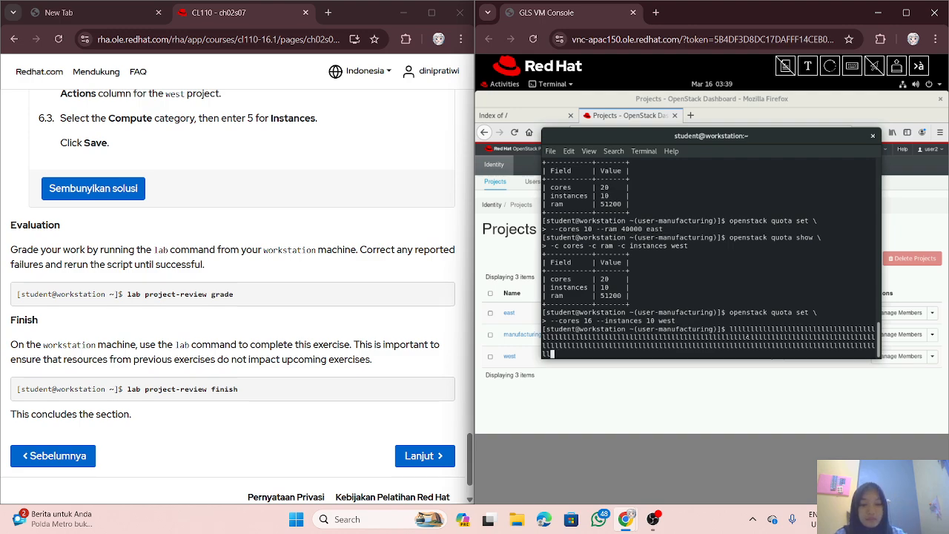
pyautogui.press('BackSpace')
pyautogui.press('BackSpace')
pyautogui.press('BackSpace')
pyautogui.press('BackSpace')
pyautogui.press('BackSpace')
pyautogui.press('BackSpace')
pyautogui.press('BackSpace')
pyautogui.press('BackSpace')
pyautogui.press('BackSpace')
pyautogui.press('BackSpace')
pyautogui.press('BackSpace')
pyautogui.press('BackSpace')
pyautogui.press('BackSpace')
pyautogui.press('BackSpace')
pyautogui.press('BackSpace')
pyautogui.press('BackSpace')
pyautogui.press('BackSpace')
pyautogui.press('BackSpace')
pyautogui.press('BackSpace')
pyautogui.press('BackSpace')
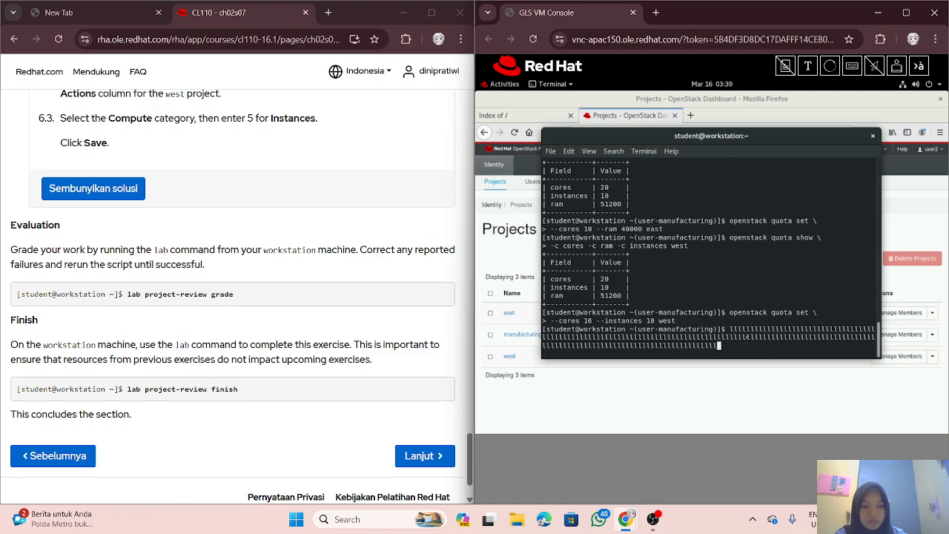
pyautogui.press('BackSpace')
pyautogui.press('BackSpace')
pyautogui.press('BackSpace')
pyautogui.press('BackSpace')
pyautogui.press('BackSpace')
pyautogui.press('BackSpace')
pyautogui.press('BackSpace')
pyautogui.press('BackSpace')
pyautogui.press('BackSpace')
pyautogui.press('BackSpace')
pyautogui.press('BackSpace')
pyautogui.press('BackSpace')
pyautogui.press('BackSpace')
pyautogui.press('BackSpace')
pyautogui.press('BackSpace')
pyautogui.press('BackSpace')
pyautogui.press('BackSpace')
pyautogui.press('BackSpace')
pyautogui.press('BackSpace')
pyautogui.press('BackSpace')
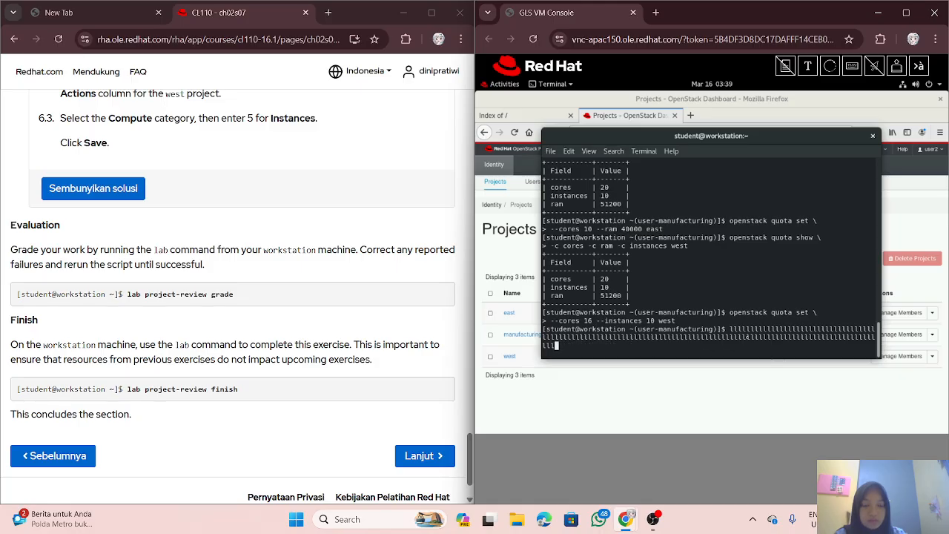
pyautogui.press('BackSpace')
pyautogui.press('BackSpace')
pyautogui.press('BackSpace')
pyautogui.press('BackSpace')
pyautogui.press('BackSpace')
pyautogui.press('BackSpace')
pyautogui.press('BackSpace')
pyautogui.press('BackSpace')
pyautogui.press('BackSpace')
pyautogui.press('BackSpace')
pyautogui.press('BackSpace')
pyautogui.press('BackSpace')
pyautogui.press('BackSpace')
pyautogui.press('BackSpace')
pyautogui.press('BackSpace')
pyautogui.press('BackSpace')
pyautogui.press('BackSpace')
pyautogui.press('BackSpace')
pyautogui.press('BackSpace')
pyautogui.press('BackSpace')
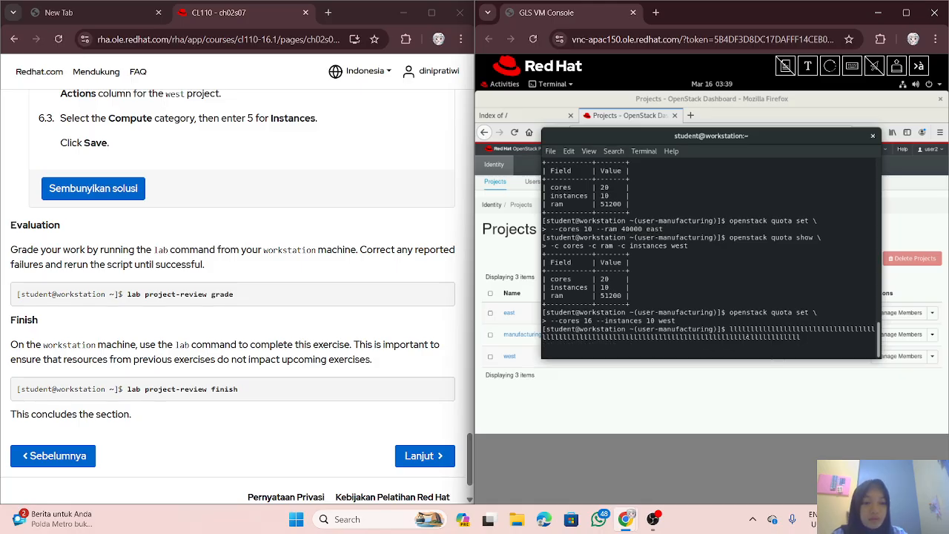
pyautogui.press('BackSpace')
pyautogui.press('BackSpace')
pyautogui.press('BackSpace')
pyautogui.press('BackSpace')
pyautogui.press('BackSpace')
pyautogui.press('BackSpace')
pyautogui.press('BackSpace')
pyautogui.press('BackSpace')
pyautogui.press('BackSpace')
pyautogui.press('BackSpace')
pyautogui.press('BackSpace')
pyautogui.press('BackSpace')
pyautogui.press('BackSpace')
pyautogui.press('BackSpace')
pyautogui.press('BackSpace')
pyautogui.press('BackSpace')
pyautogui.press('BackSpace')
pyautogui.press('BackSpace')
pyautogui.press('BackSpace')
pyautogui.press('BackSpace')
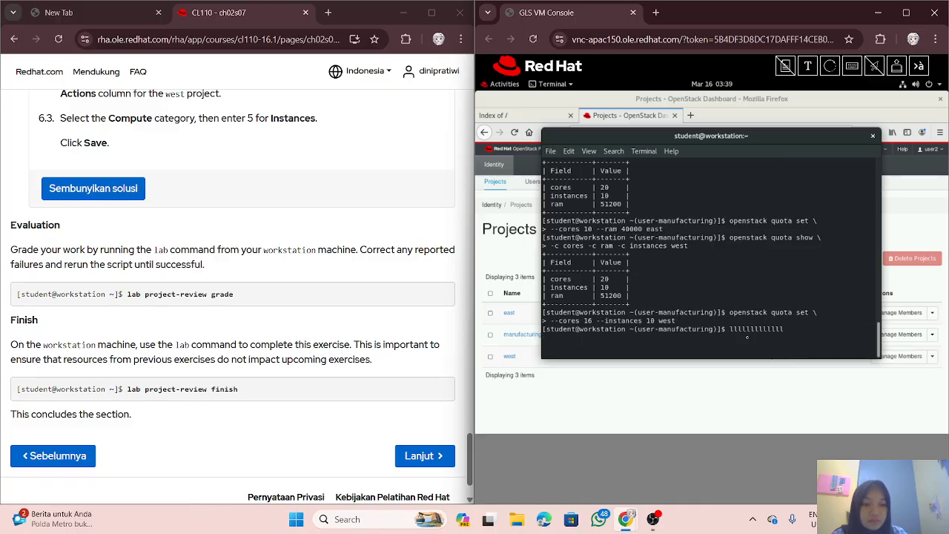
pyautogui.press('BackSpace')
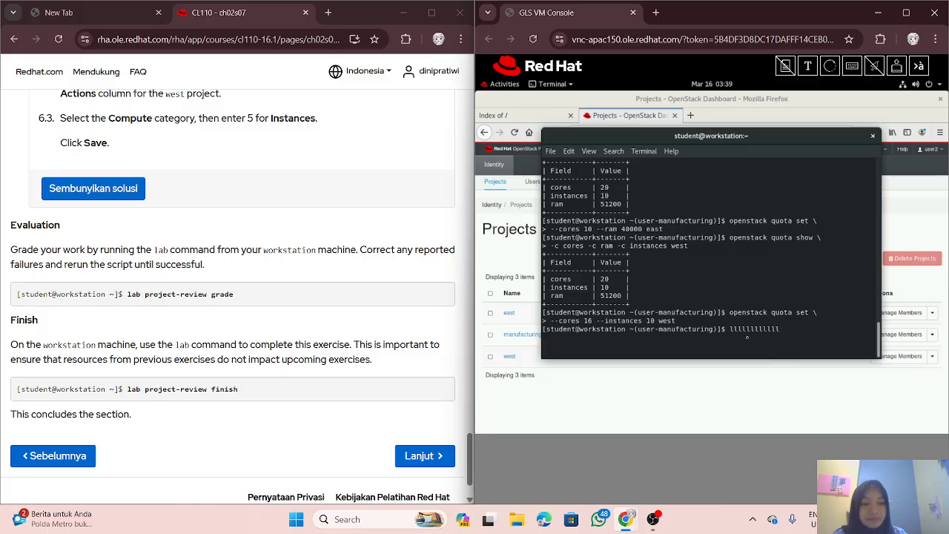
pyautogui.press('BackSpace')
pyautogui.press('BackSpace')
pyautogui.press('BackSpace')
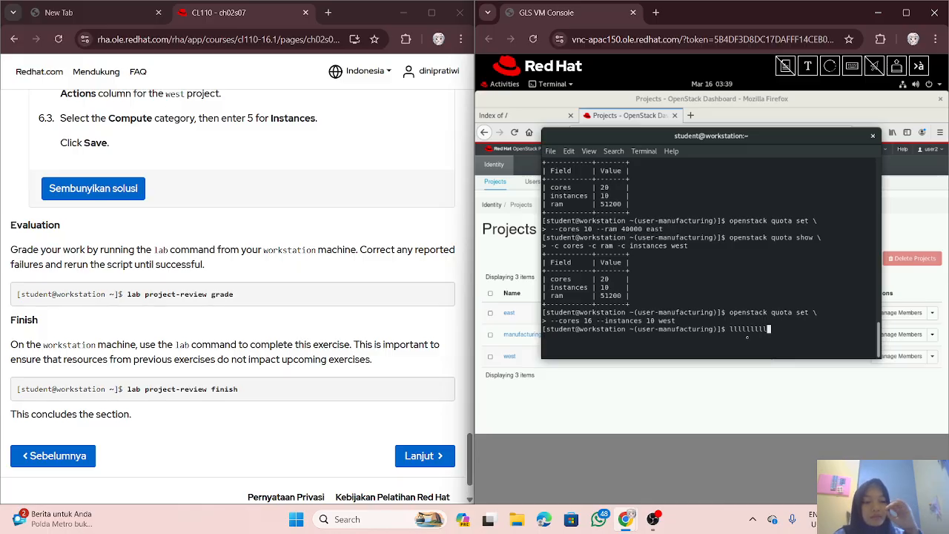
pyautogui.press('BackSpace')
pyautogui.press('BackSpace')
pyautogui.press('BackSpace')
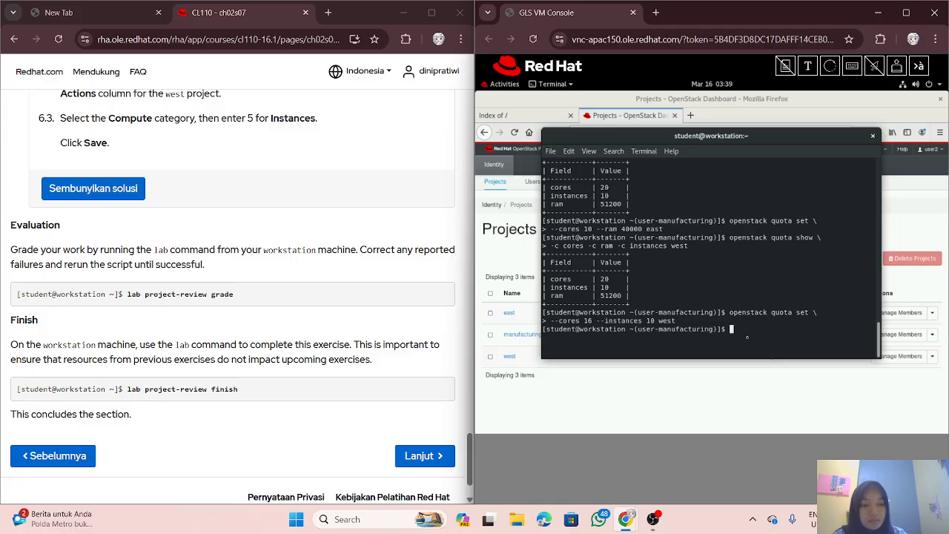
# Step: Delete the garbled 'lab pppproject-review ggggrade' text until the prompt line is empty
pyautogui.write('lab')
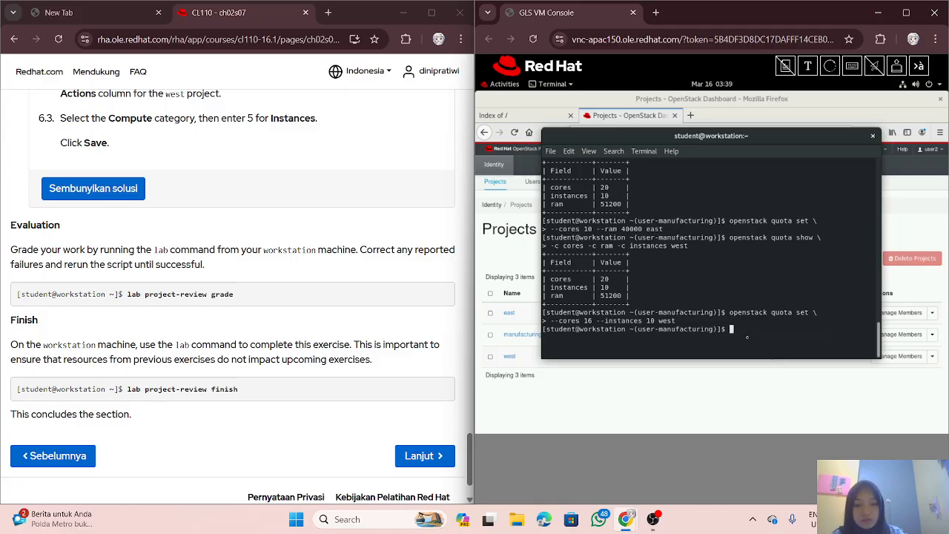
pyautogui.write('              ppppppp')
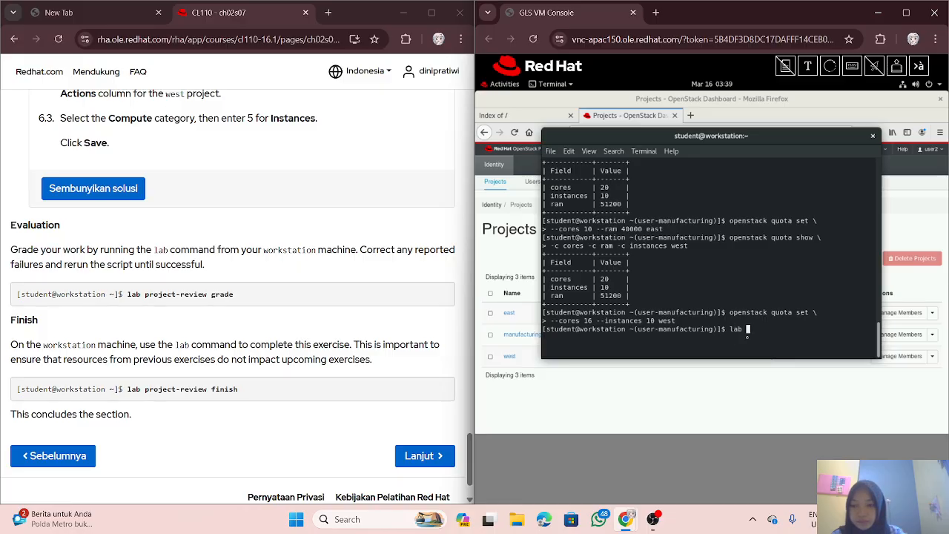
pyautogui.write('ppproject')
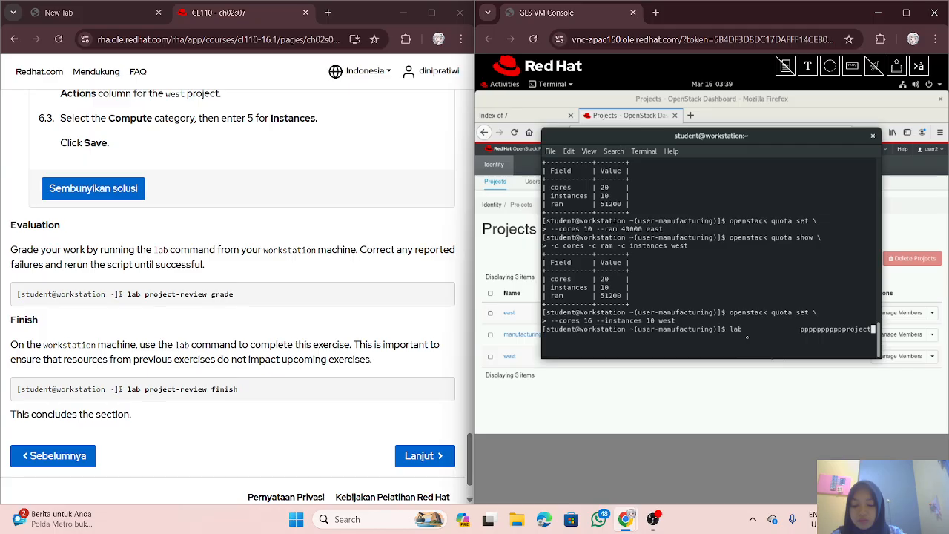
pyautogui.write('-review ')
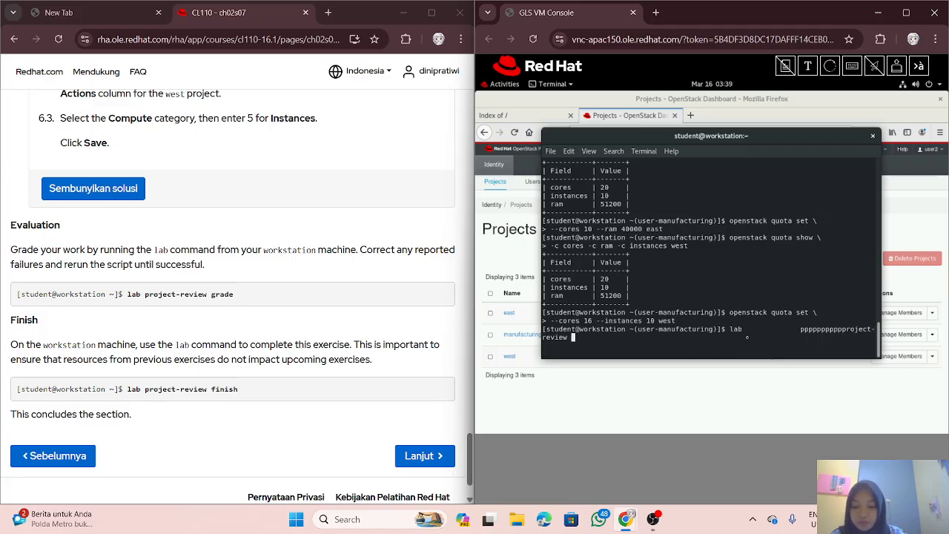
pyautogui.write('gggggggggggggggggggggggggggggggggggrade')
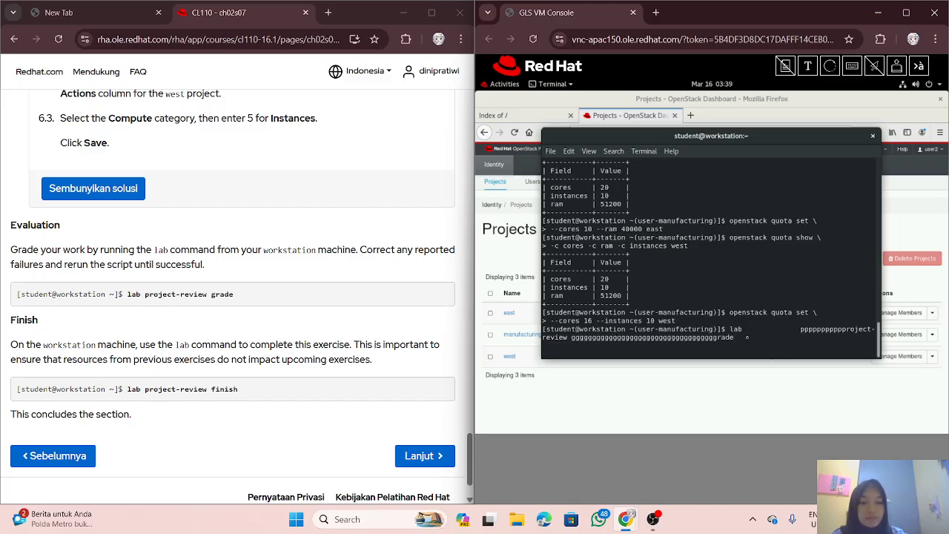
pyautogui.press('BackSpace')
pyautogui.press('BackSpace')
pyautogui.press('BackSpace')
pyautogui.press('BackSpace')
pyautogui.press('BackSpace')
pyautogui.press('BackSpace')
pyautogui.press('BackSpace')
pyautogui.press('BackSpace')
pyautogui.press('BackSpace')
pyautogui.press('BackSpace')
pyautogui.press('BackSpace')
pyautogui.press('BackSpace')
pyautogui.press('BackSpace')
pyautogui.press('BackSpace')
pyautogui.press('BackSpace')
pyautogui.press('BackSpace')
pyautogui.press('BackSpace')
pyautogui.press('BackSpace')
pyautogui.press('BackSpace')
pyautogui.press('BackSpace')
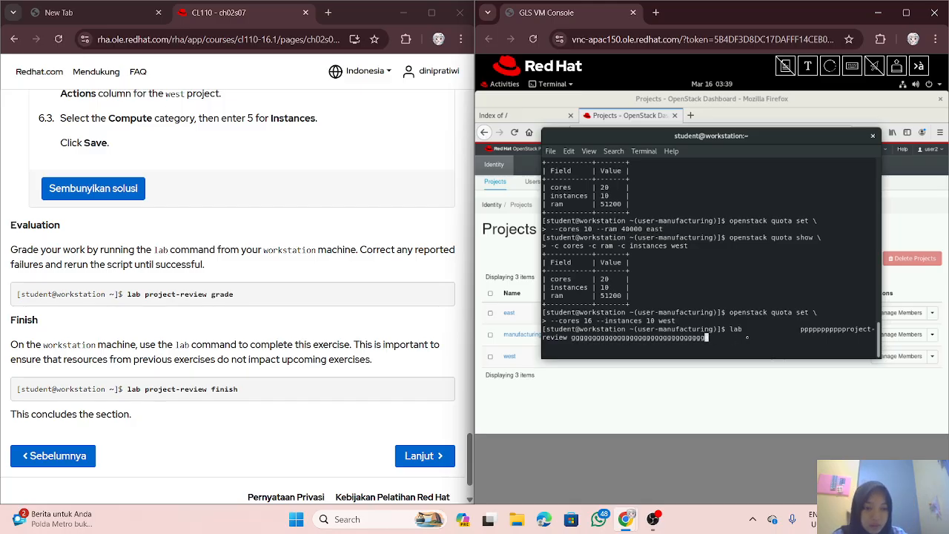
pyautogui.press('BackSpace')
pyautogui.press('BackSpace')
pyautogui.press('BackSpace')
pyautogui.press('BackSpace')
pyautogui.press('BackSpace')
pyautogui.press('BackSpace')
pyautogui.press('BackSpace')
pyautogui.press('BackSpace')
pyautogui.press('BackSpace')
pyautogui.press('BackSpace')
pyautogui.press('BackSpace')
pyautogui.press('BackSpace')
pyautogui.press('BackSpace')
pyautogui.press('BackSpace')
pyautogui.press('BackSpace')
pyautogui.press('BackSpace')
pyautogui.press('BackSpace')
pyautogui.press('BackSpace')
pyautogui.press('BackSpace')
pyautogui.press('BackSpace')
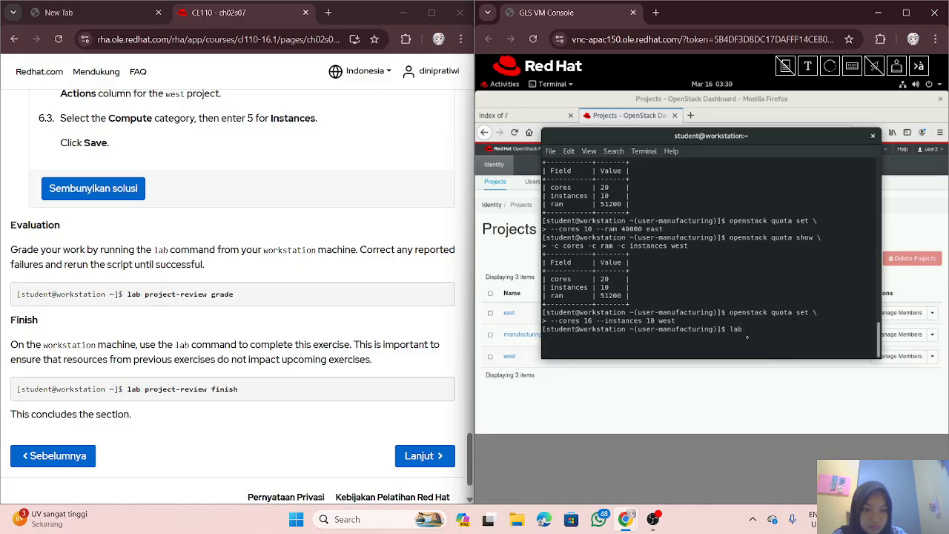
pyautogui.press('BackSpace')
pyautogui.press('BackSpace')
pyautogui.press('BackSpace')
pyautogui.press('BackSpace')
pyautogui.press('BackSpace')
pyautogui.press('BackSpace')
pyautogui.press('BackSpace')
pyautogui.press('BackSpace')
pyautogui.press('BackSpace')
pyautogui.press('BackSpace')
pyautogui.press('BackSpace')
pyautogui.press('BackSpace')
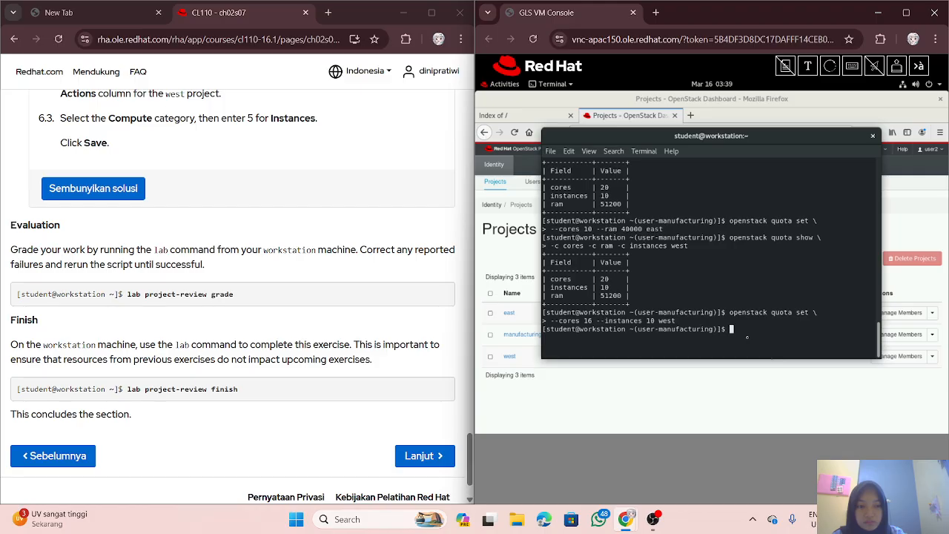
# Step: Type the grading command 'lab project-review grade', correcting the repeated letters and misspelling
pyautogui.write('l')
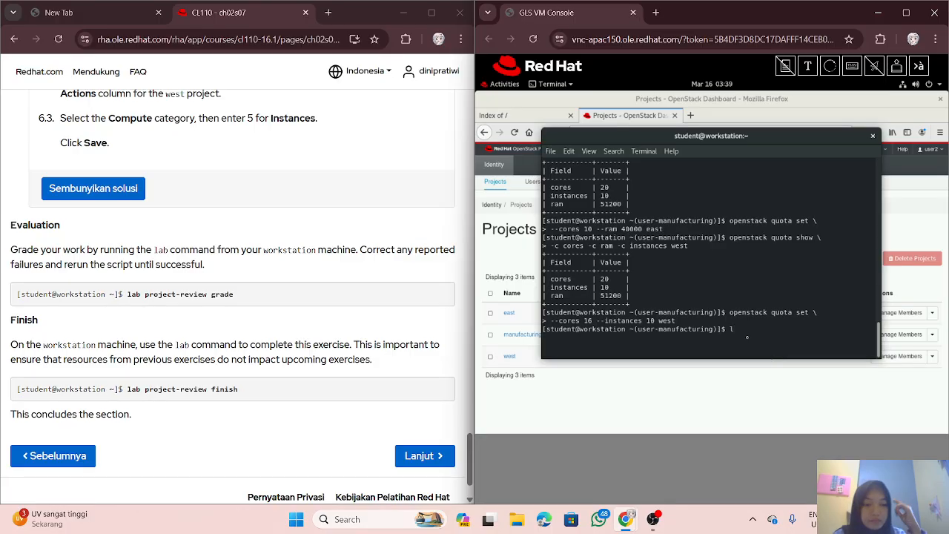
pyautogui.write('ab ')
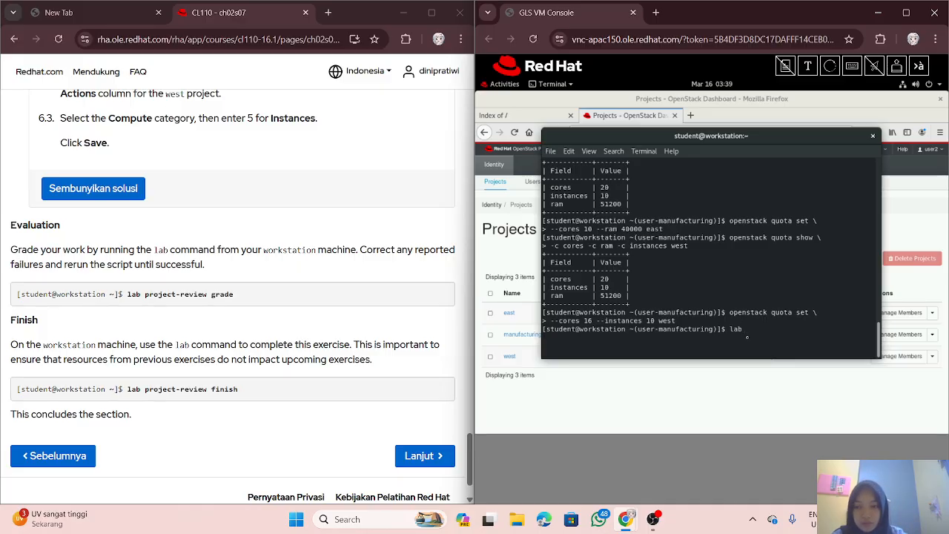
pyautogui.write('p')
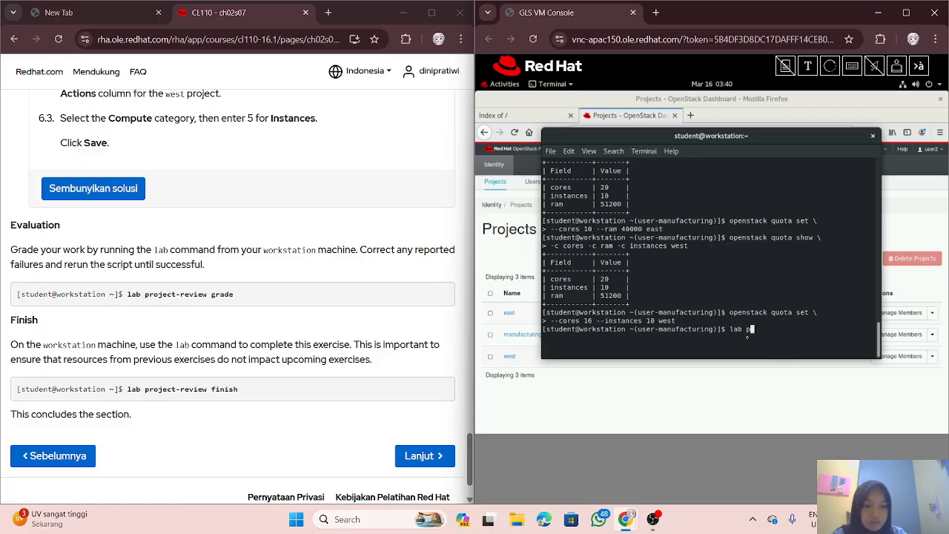
pyautogui.write('roje')
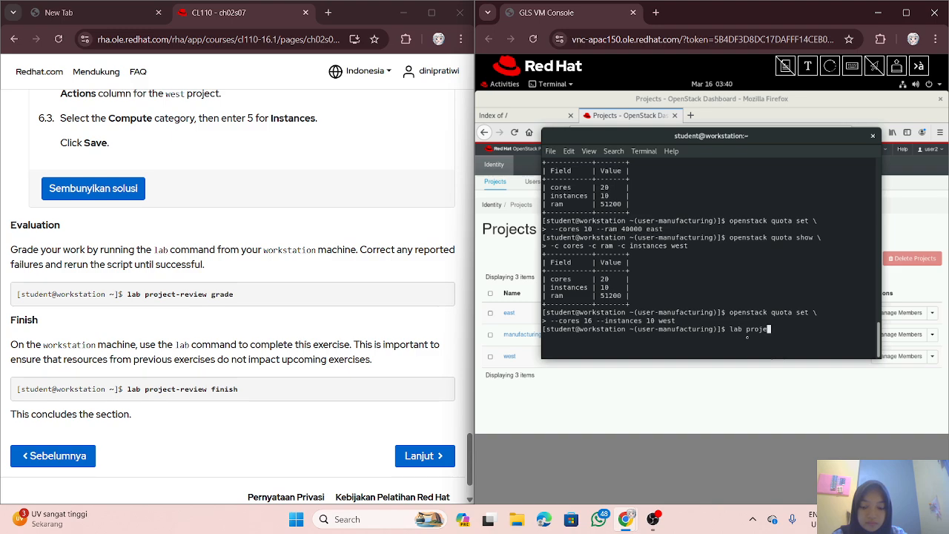
pyautogui.write('cccccccccccccct')
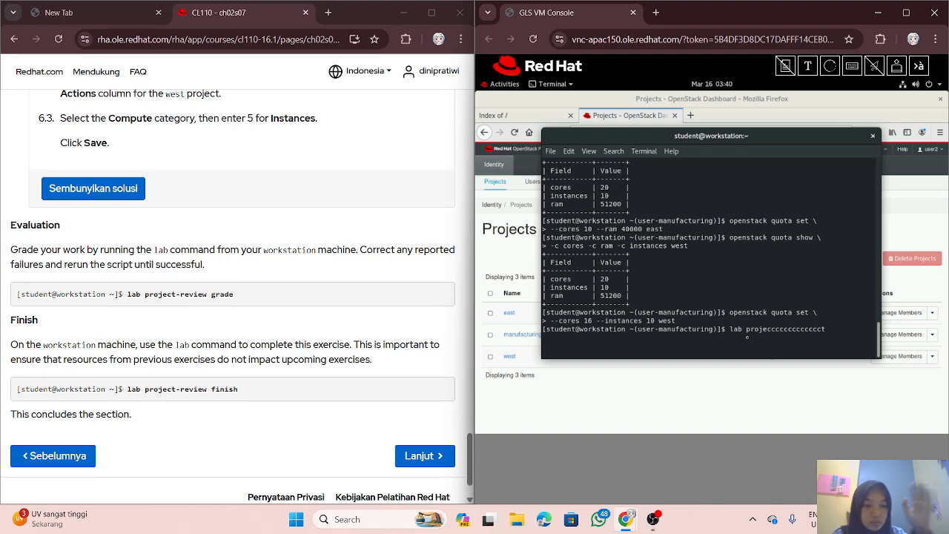
pyautogui.press('BackSpace')
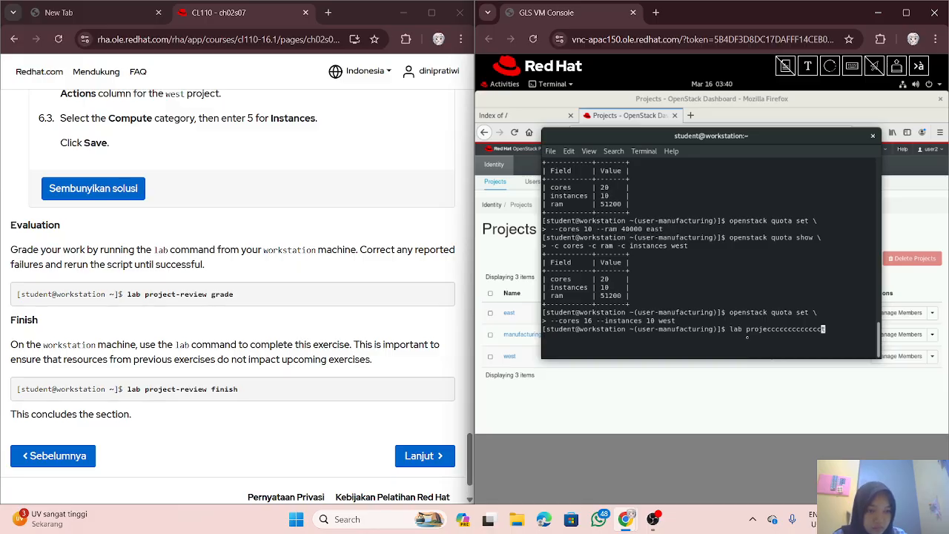
pyautogui.press('BackSpace')
pyautogui.press('BackSpace')
pyautogui.press('BackSpace')
pyautogui.press('BackSpace')
pyautogui.press('BackSpace')
pyautogui.press('BackSpace')
pyautogui.press('BackSpace')
pyautogui.press('BackSpace')
pyautogui.press('BackSpace')
pyautogui.press('BackSpace')
pyautogui.press('BackSpace')
pyautogui.press('BackSpace')
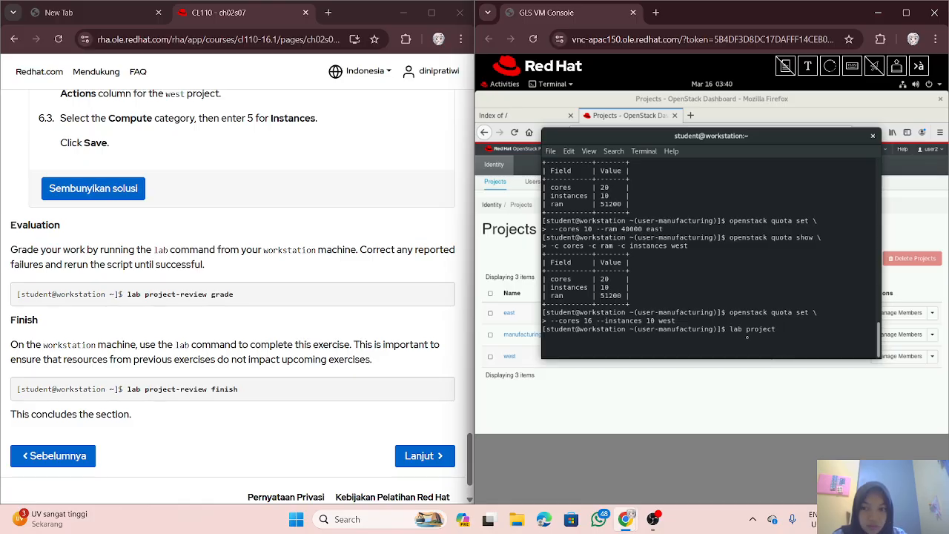
pyautogui.write('-re')
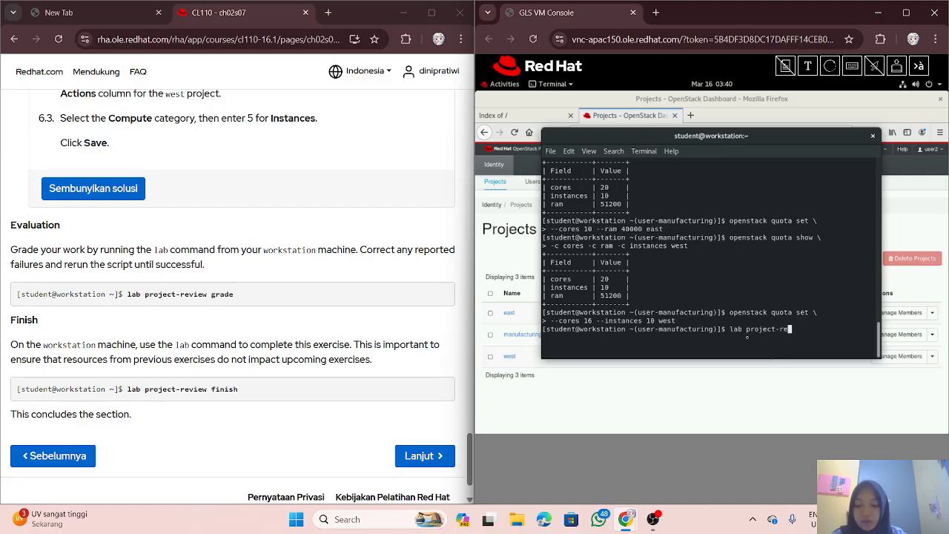
pyautogui.write('viw')
pyautogui.press('BackSpace')
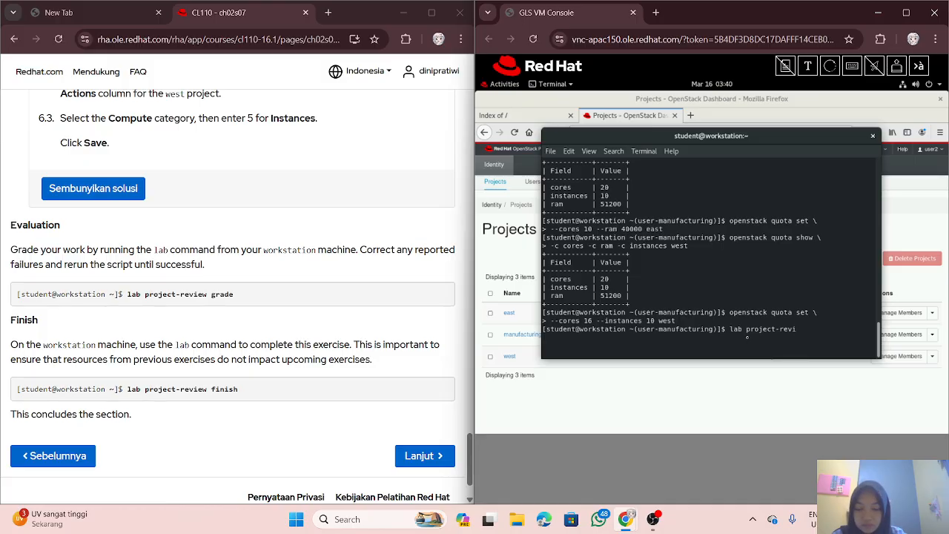
pyautogui.write('ew')
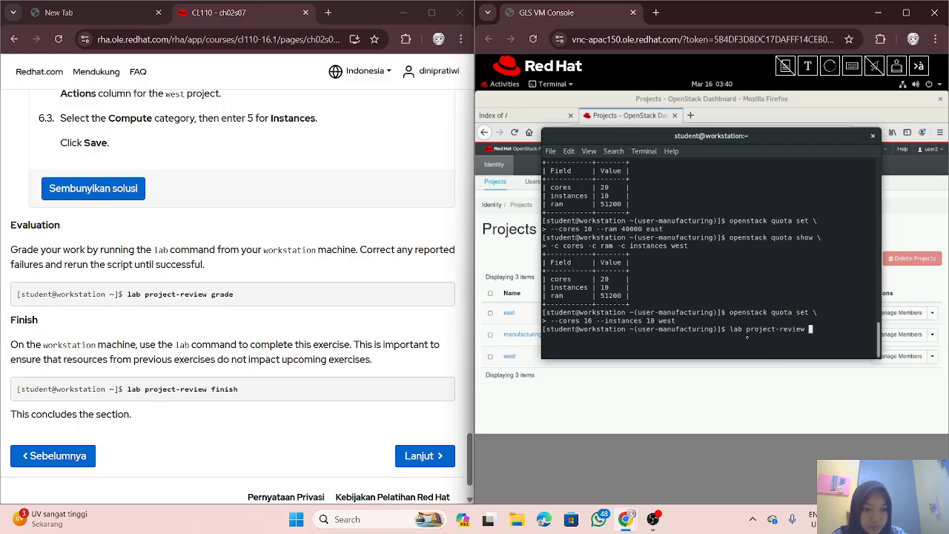
pyautogui.write(' grade')
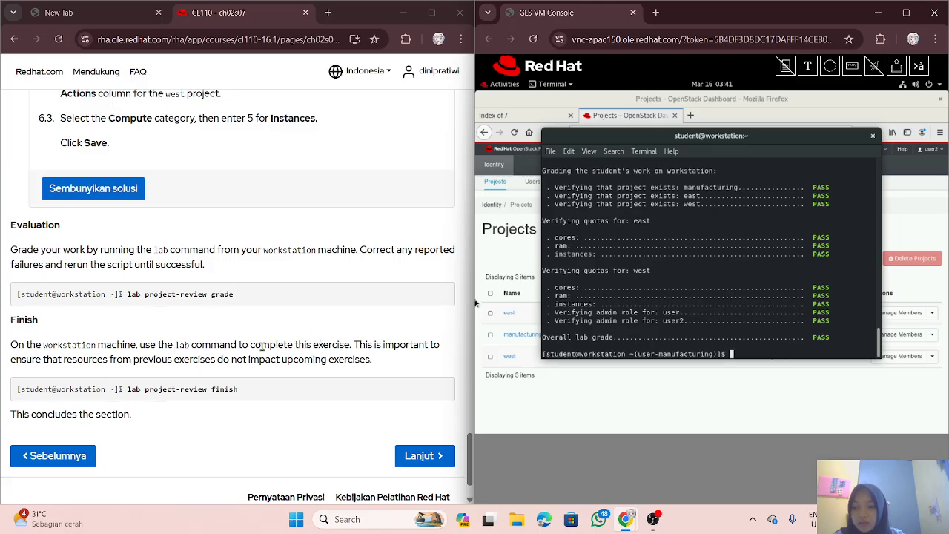
# Step: Run 'lab project-review finish' to remove user2, user, the MyCorp domain and credential files
pyautogui.scroll(-1, 185, 348)
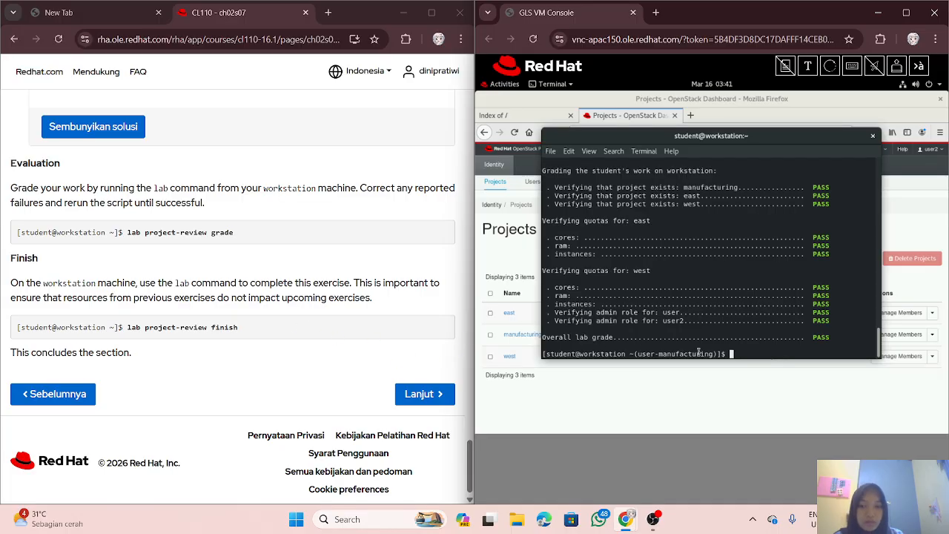
pyautogui.write('lab ')
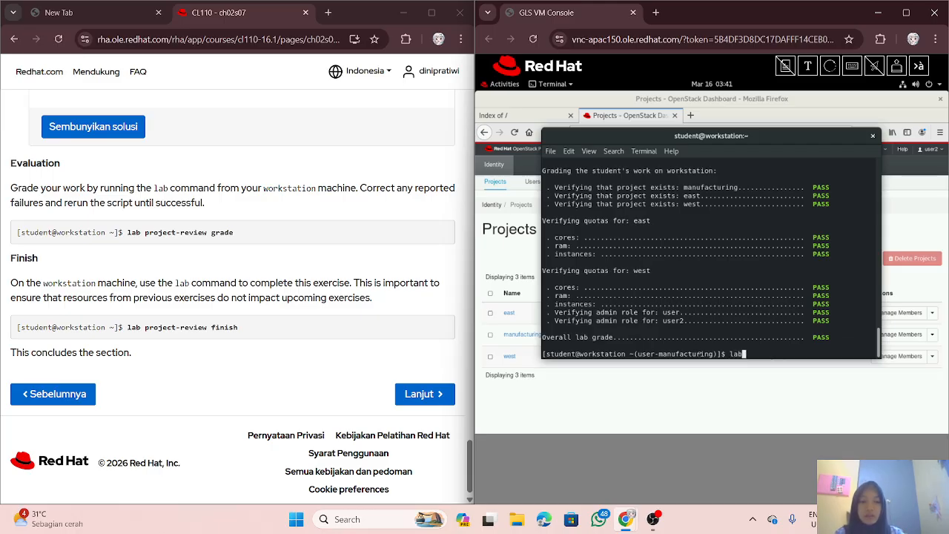
pyautogui.write('project')
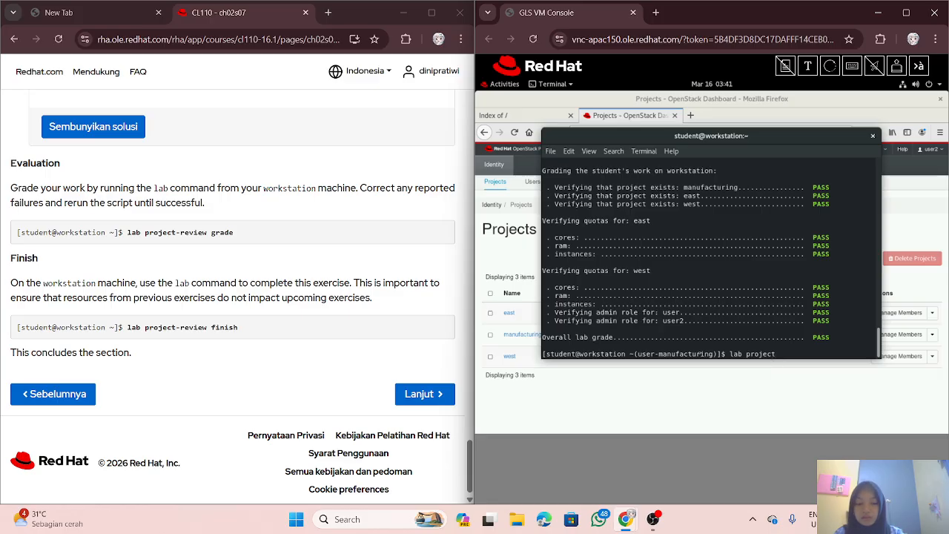
pyautogui.write('-revi')
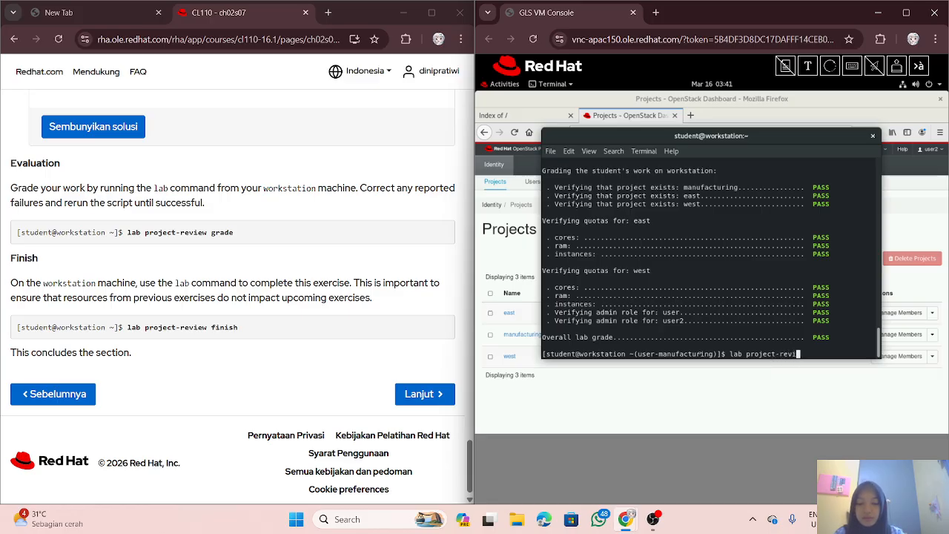
pyautogui.write('ew finish')
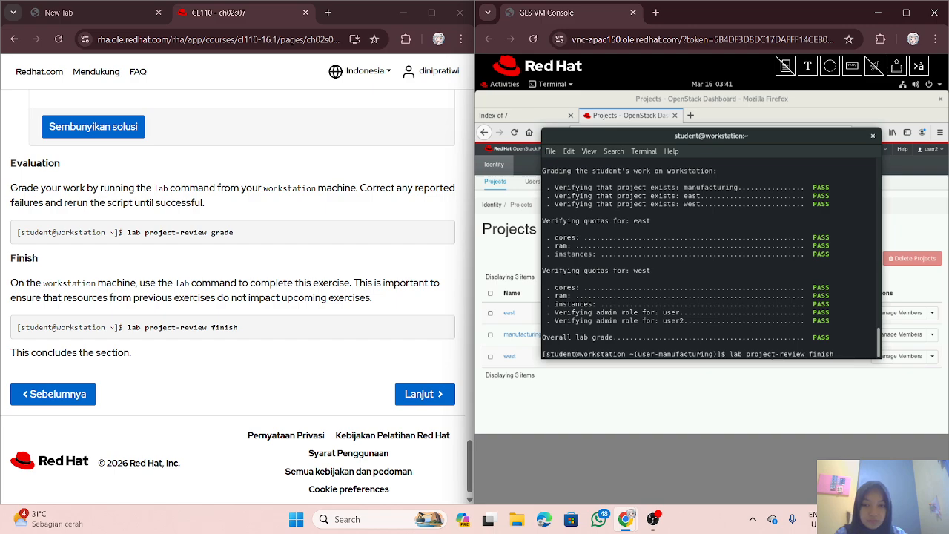
pyautogui.press('Return')
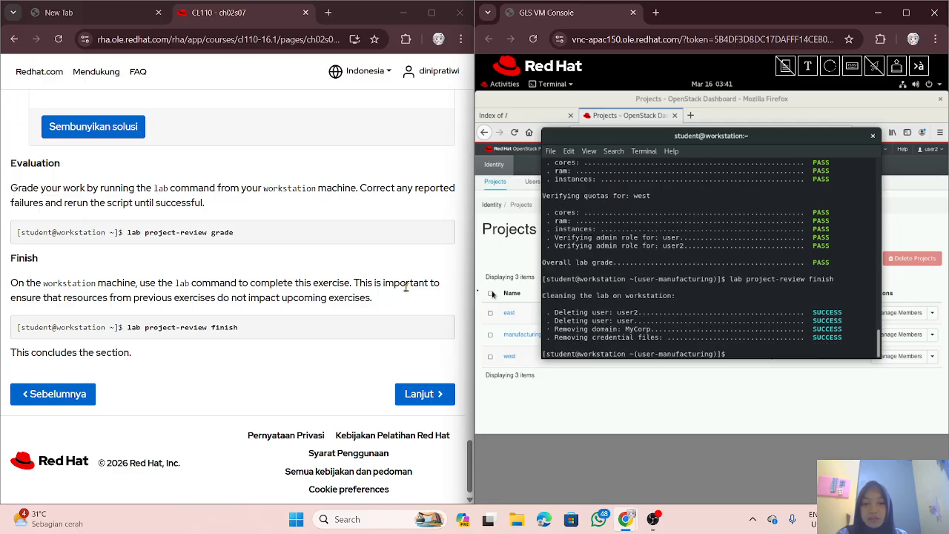
pyautogui.scroll(15, 366, 333)
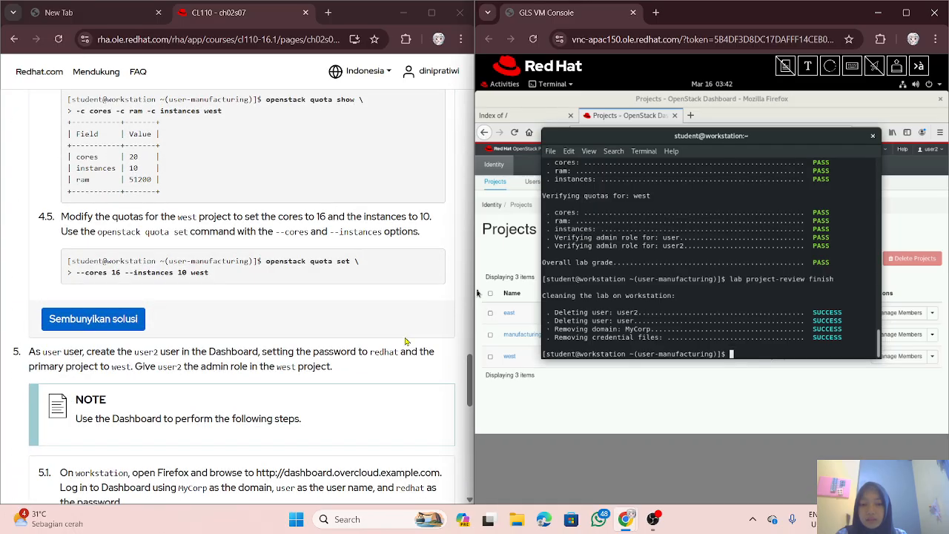
pyautogui.moveTo(468, 383); pyautogui.dragTo(468, 104)
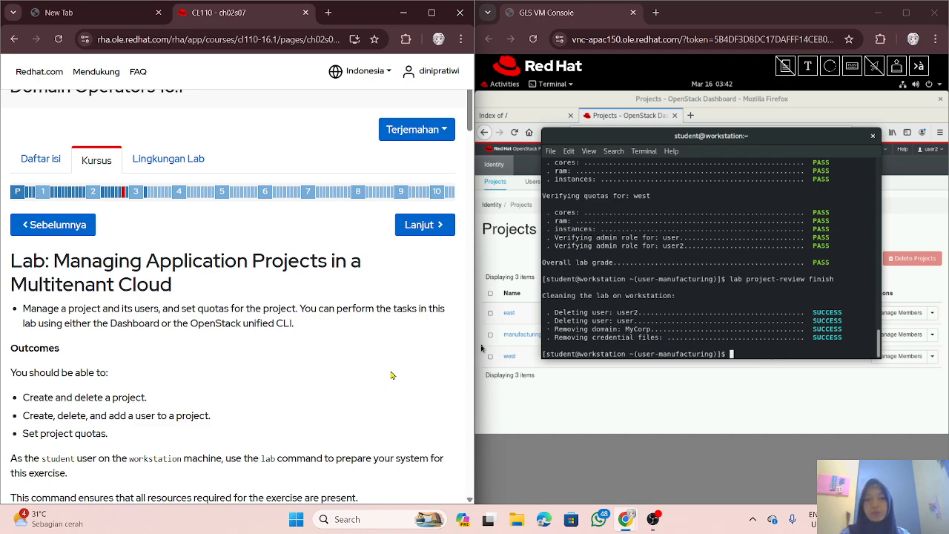
pyautogui.moveTo(653, 519)
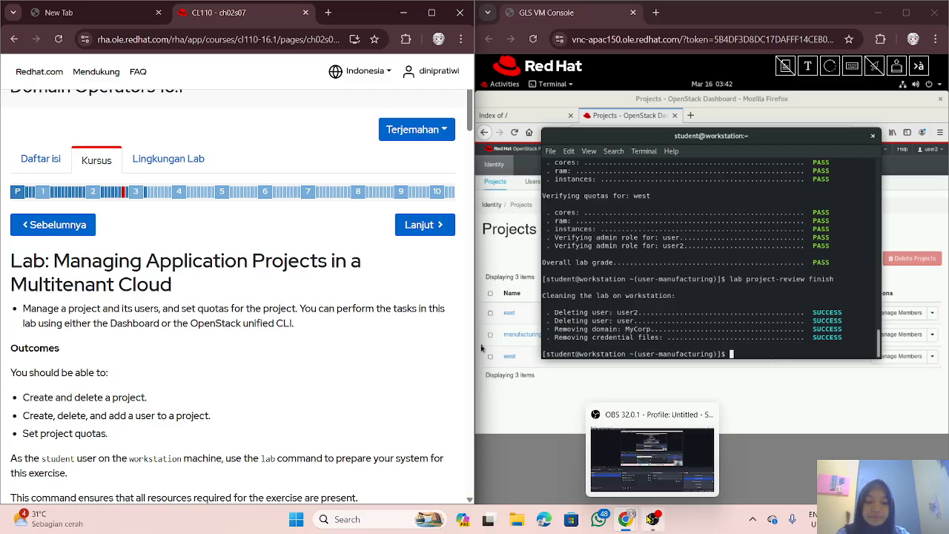